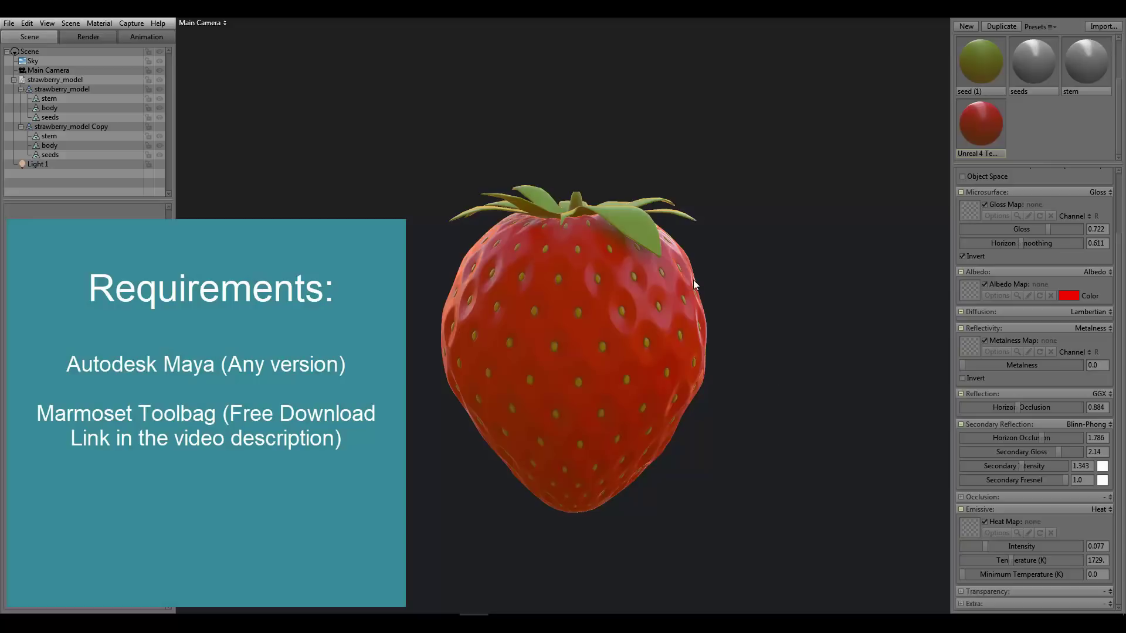
left_click(696, 305)
left_click_drag(782, 390, 739, 380)
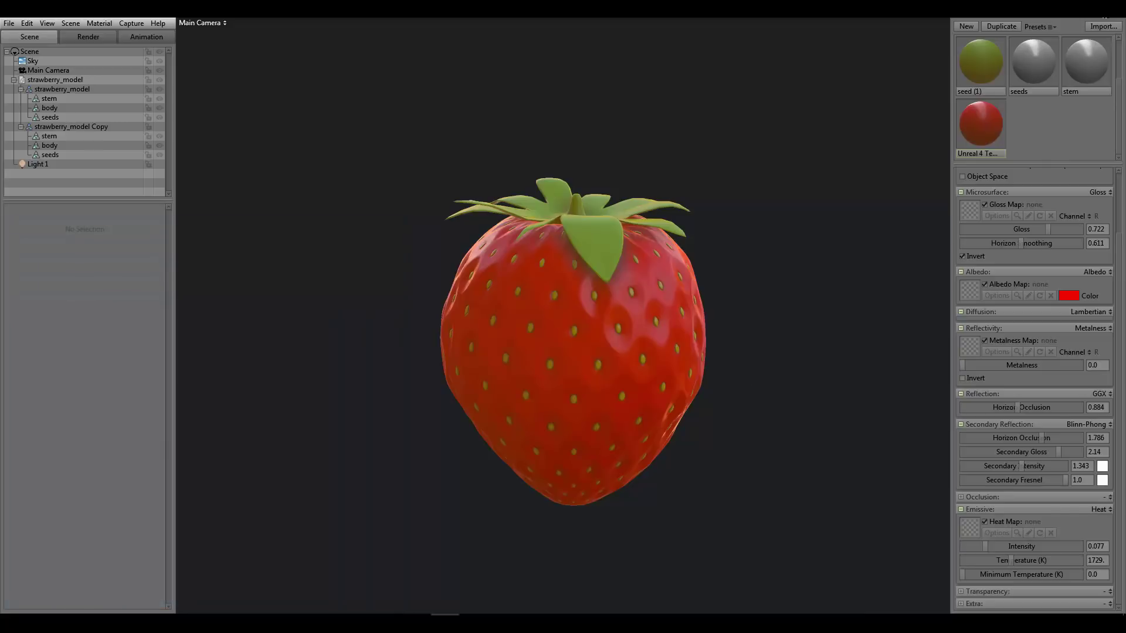
Step: Switch to Maya and move the existing strawberry model along X to about -845, clear of the origin
left_click(1103, 8)
left_click(610, 356)
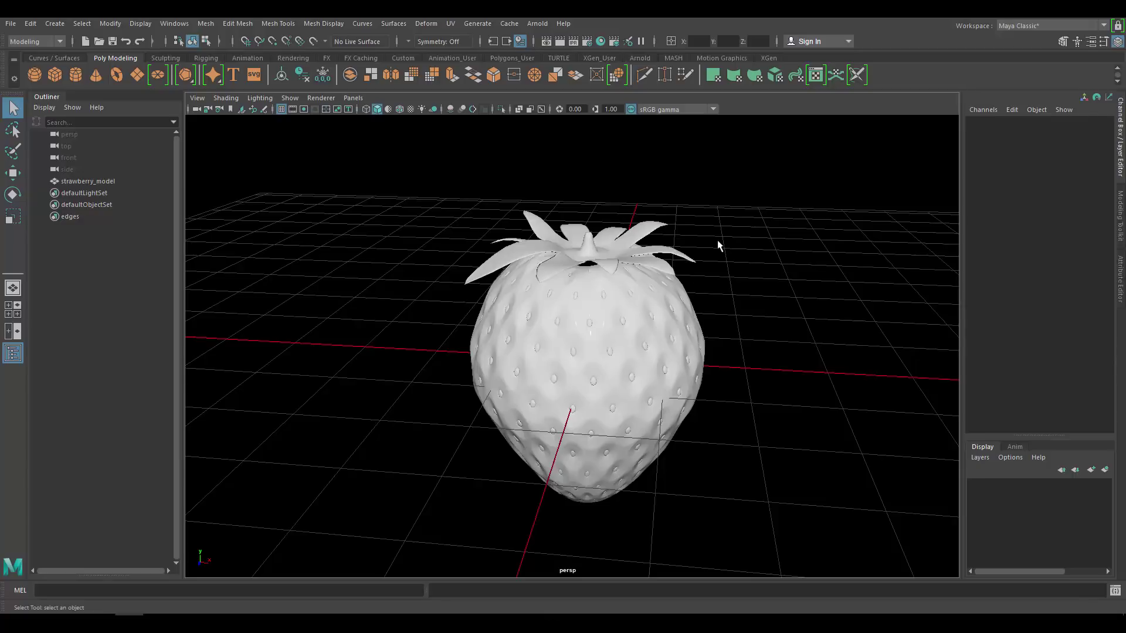
key("alt+space")
left_click_drag(730, 277, 693, 307, "alt")
left_click(659, 317)
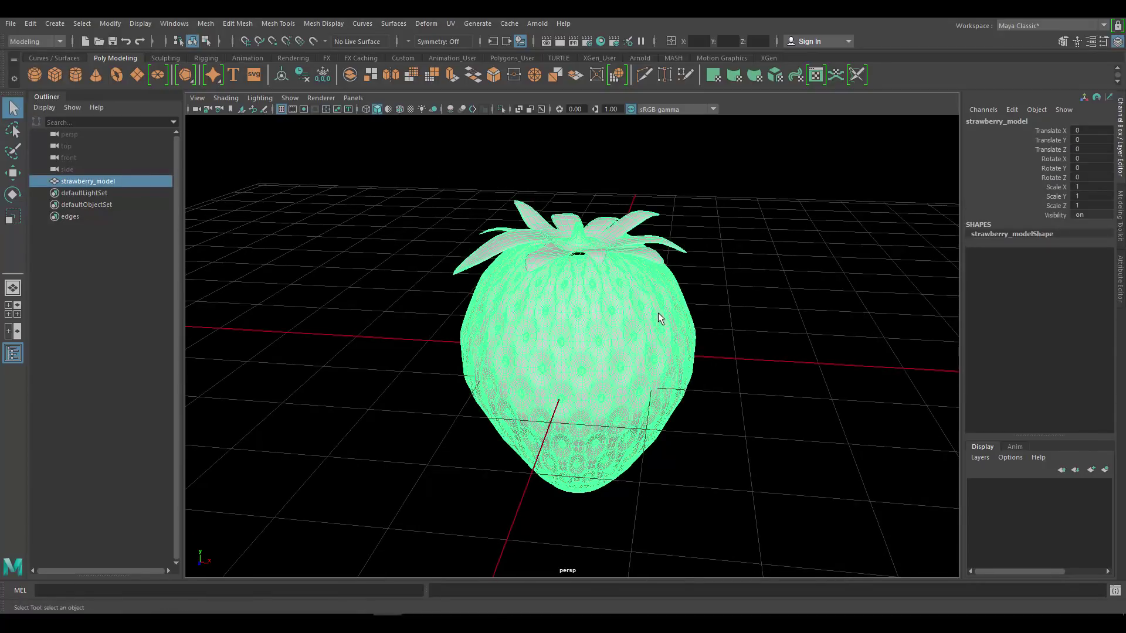
key("w")
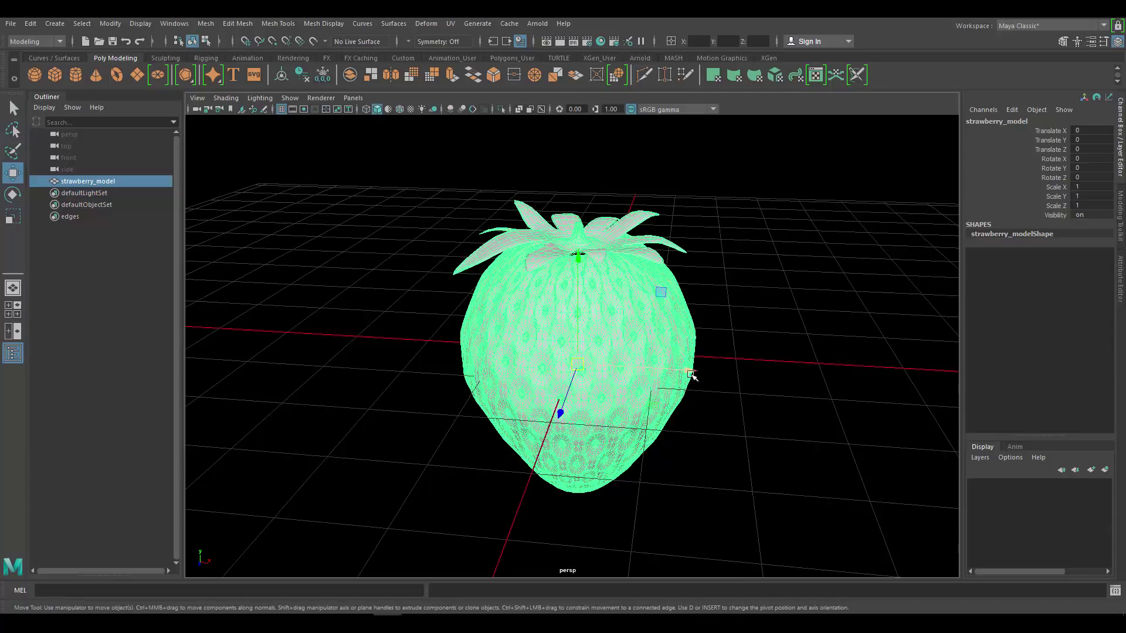
left_click_drag(683, 370, 93, 319)
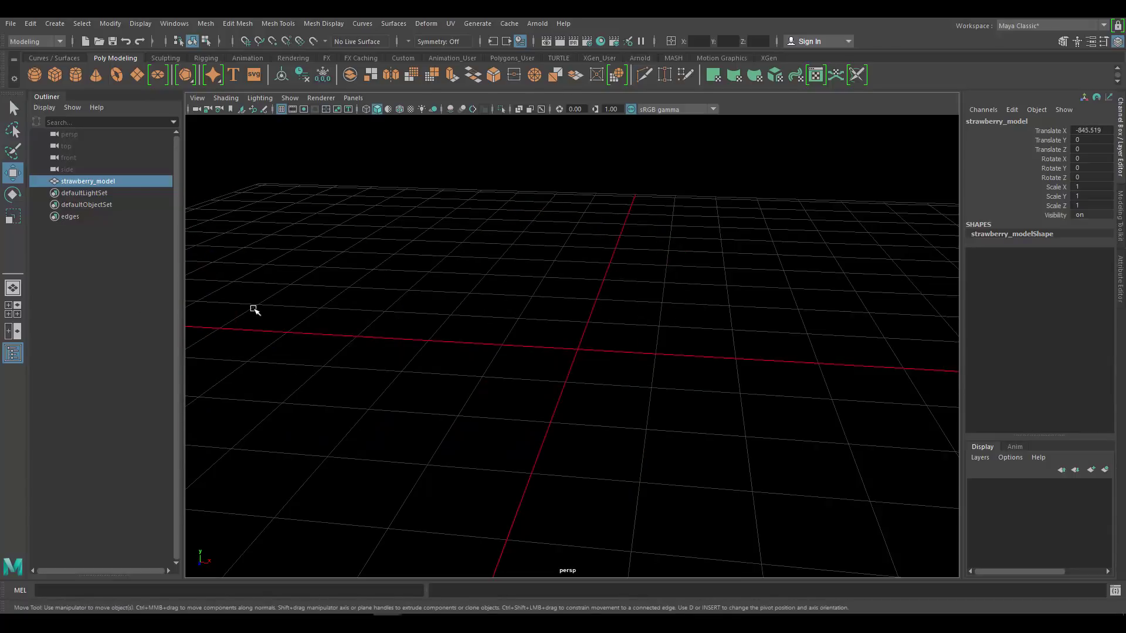
left_click(713, 258)
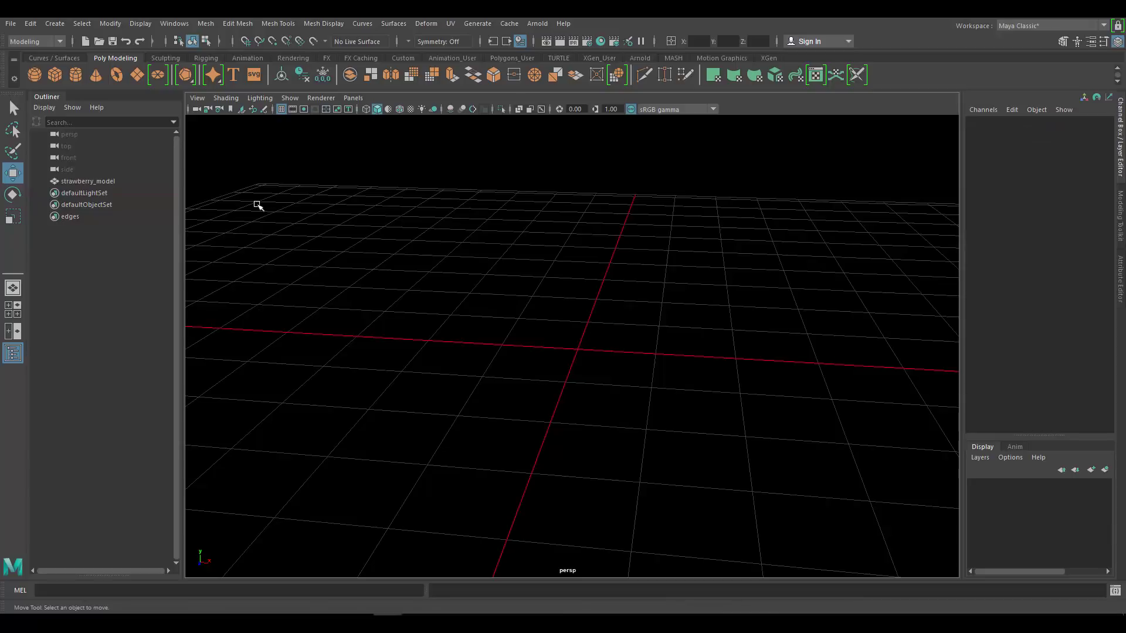
Step: Create a polygon sphere at the origin and scale it uniformly to about 160
left_click(50, 27)
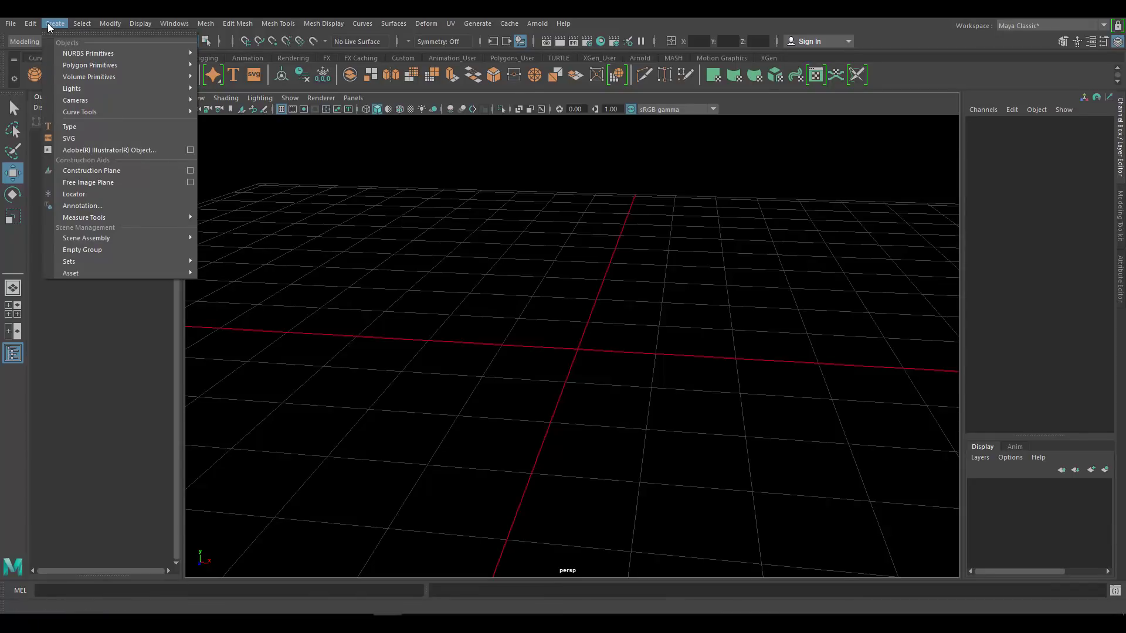
mouse_move(104, 65)
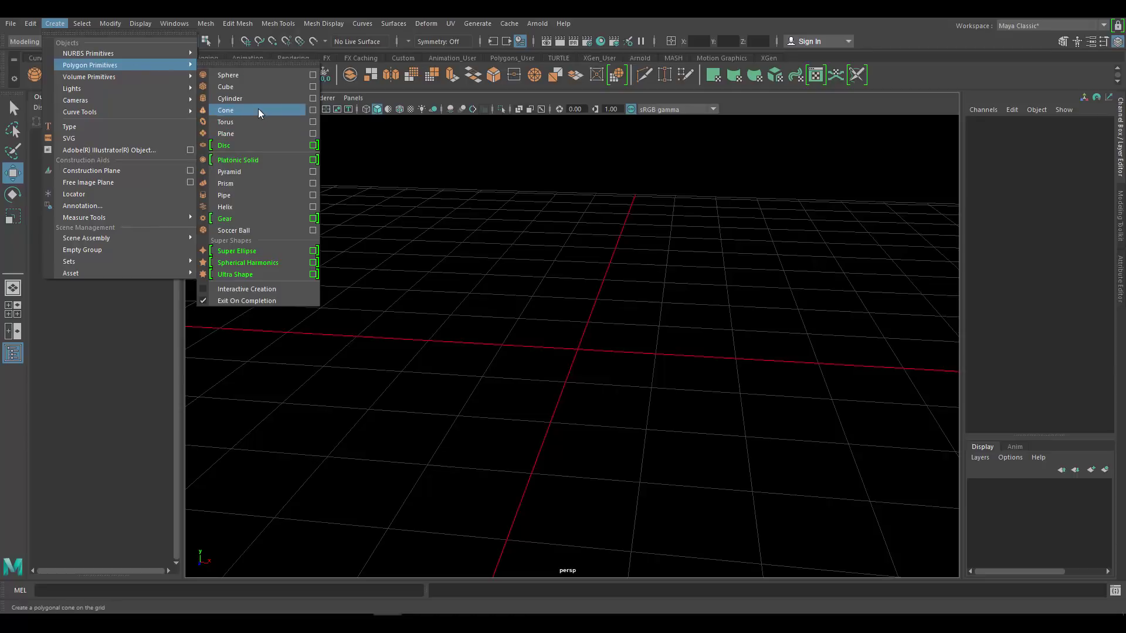
left_click(255, 76)
key("r")
left_click_drag(577, 348, 721, 289)
right_click_drag(721, 289, 766, 314, "alt")
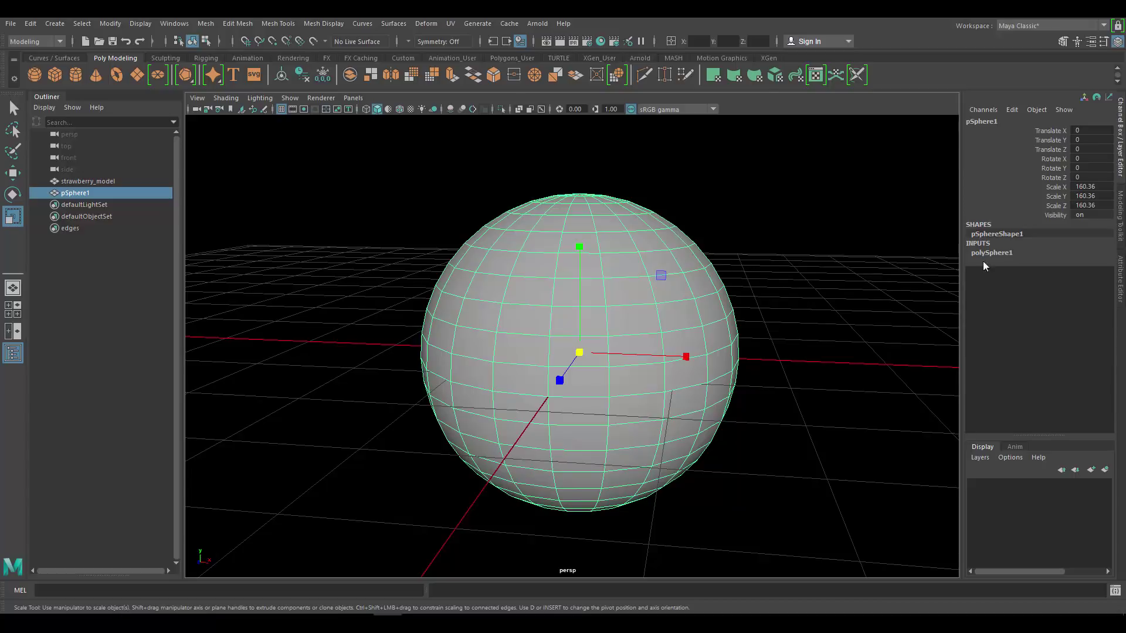
key("ctrl+a")
key("ctrl+a")
key("ctrl+a")
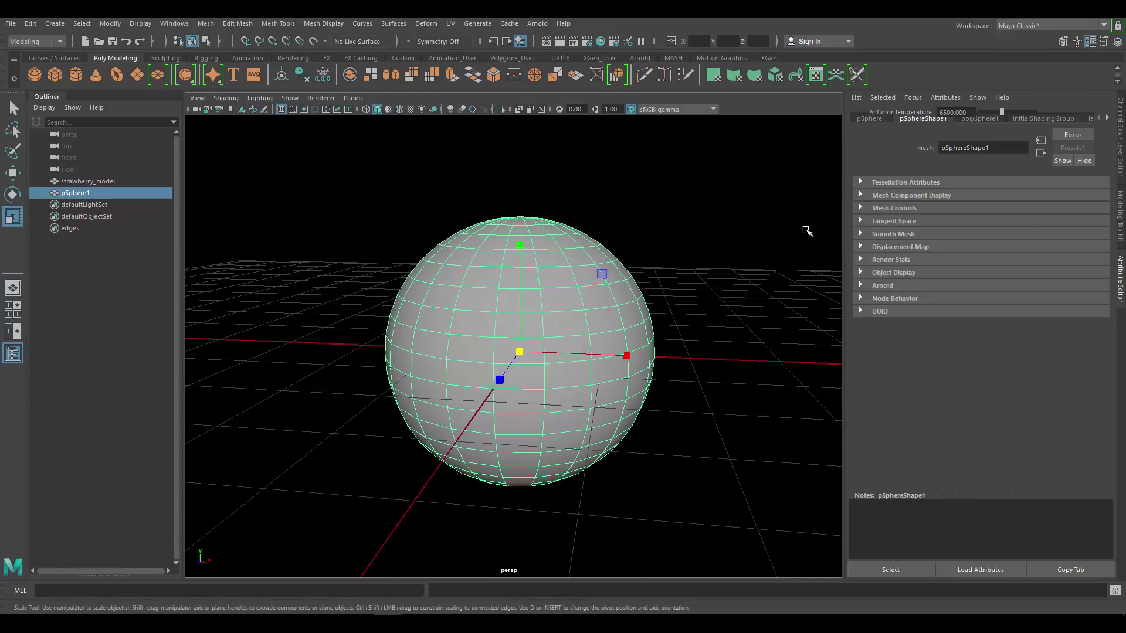
left_click(1122, 154)
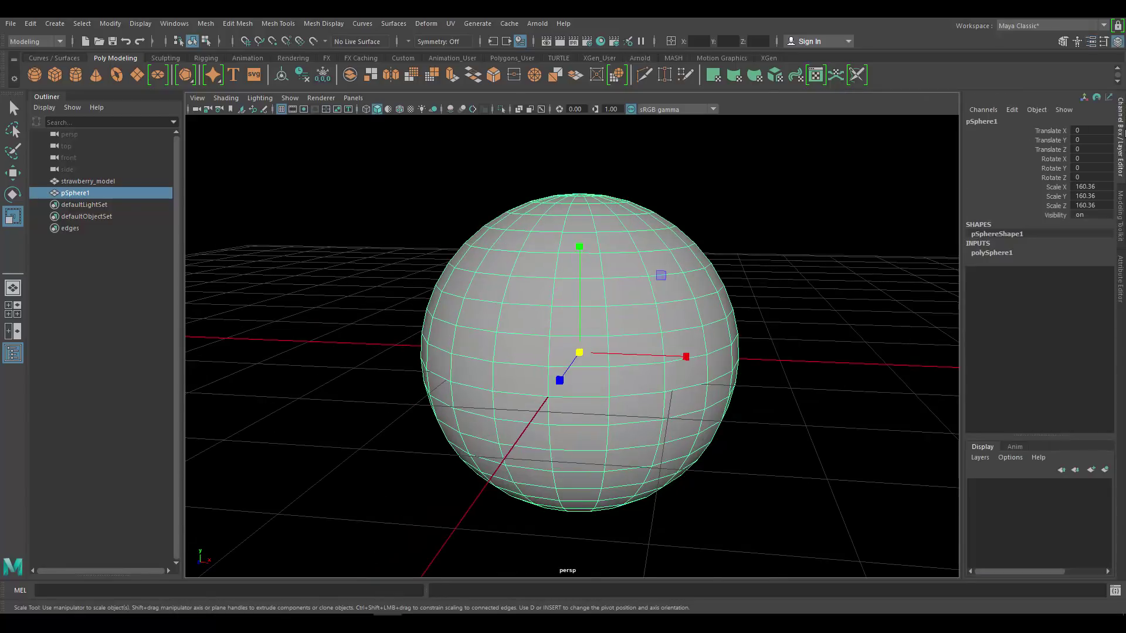
Step: Set the sphere's Subdivisions Height to 15
left_click(983, 254)
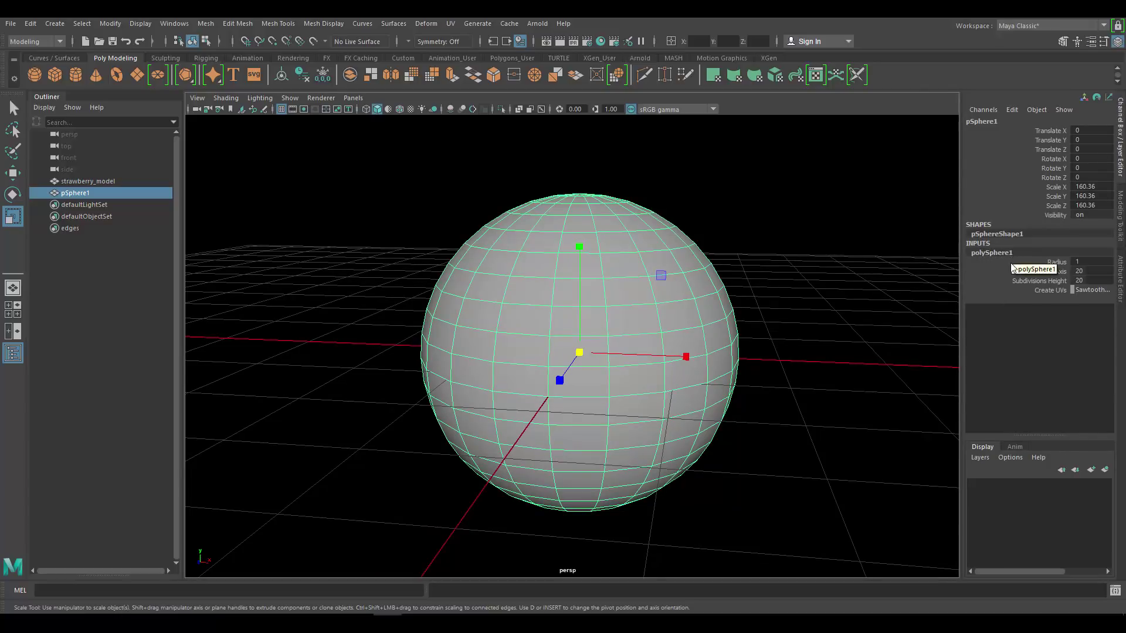
double_click(1088, 281)
type("15")
key("Return")
mouse_move(780, 305)
left_mouse_down("alt")
mouse_move(784, 291)
mouse_move(782, 307)
mouse_move(830, 357)
mouse_move(804, 314)
mouse_move(814, 301)
mouse_move(797, 307)
left_mouse_up("alt")
key("w")
left_click(723, 295)
left_click(723, 295)
left_click_drag(679, 326, 607, 328, "alt")
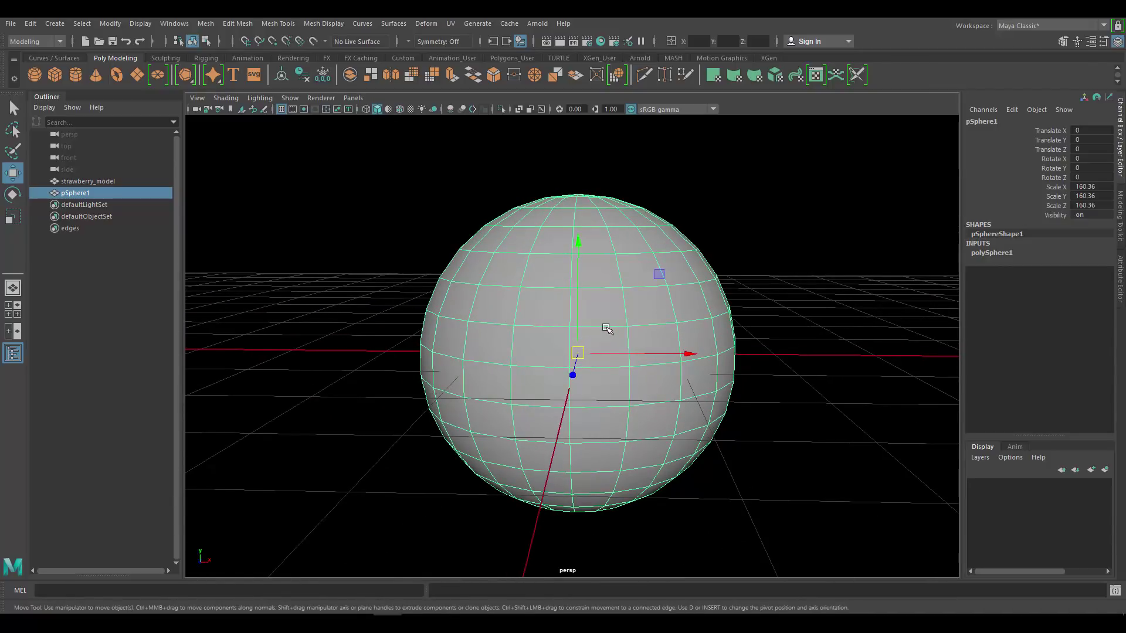
scroll(622, 311, "down", 3)
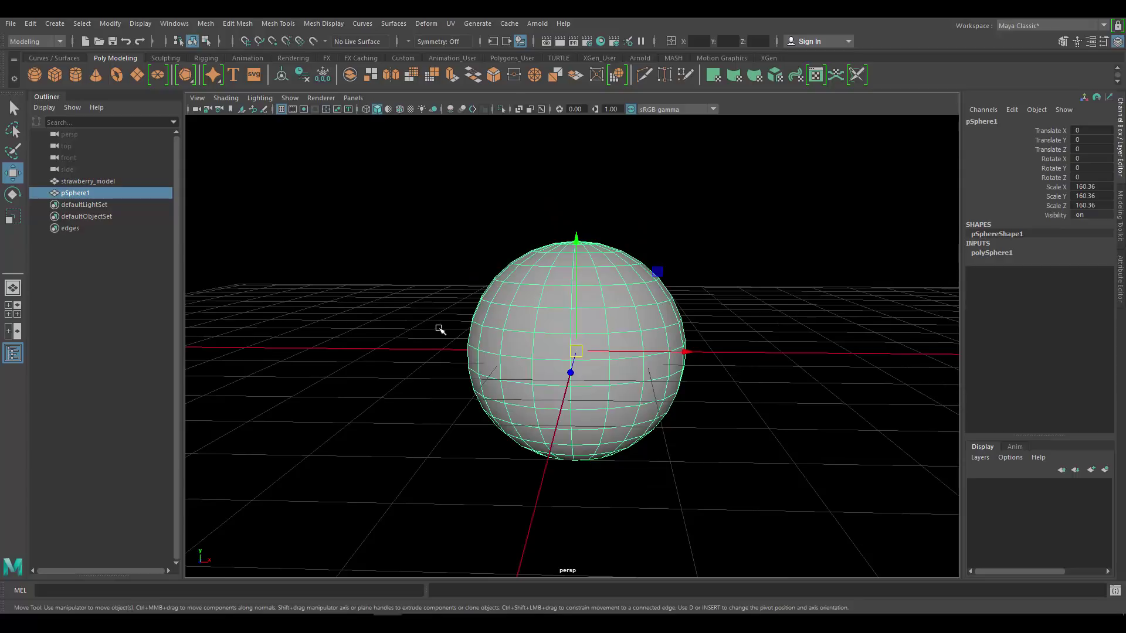
Step: Switch to the browser and examine strawberry reference photos for the fruit's overall shape
left_click(129, 621)
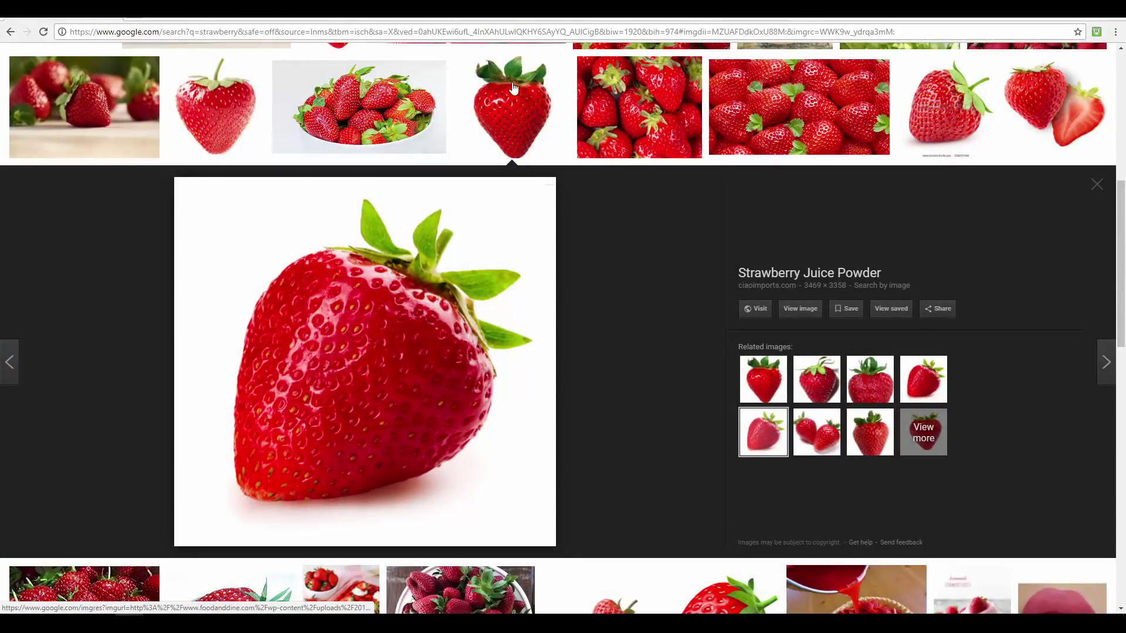
scroll(508, 178, "up", 3)
scroll(508, 178, "down", 3)
left_click(511, 141)
scroll(586, 336, "down", 1)
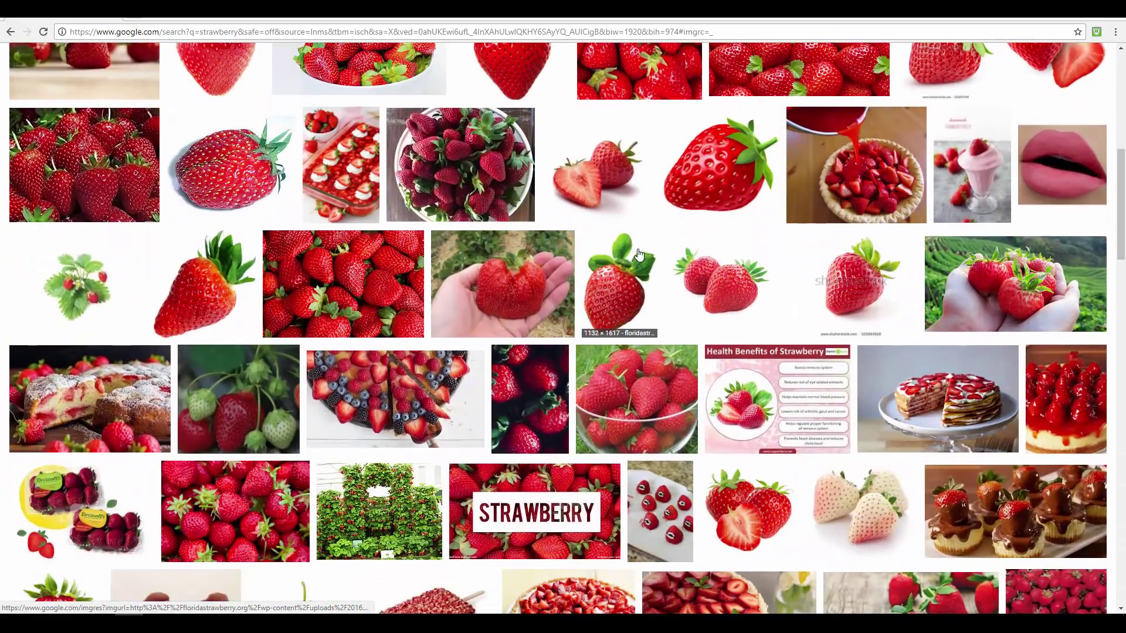
scroll(434, 285, "down", 2)
scroll(434, 281, "up", 3)
scroll(434, 282, "down", 4)
scroll(434, 282, "up", 4)
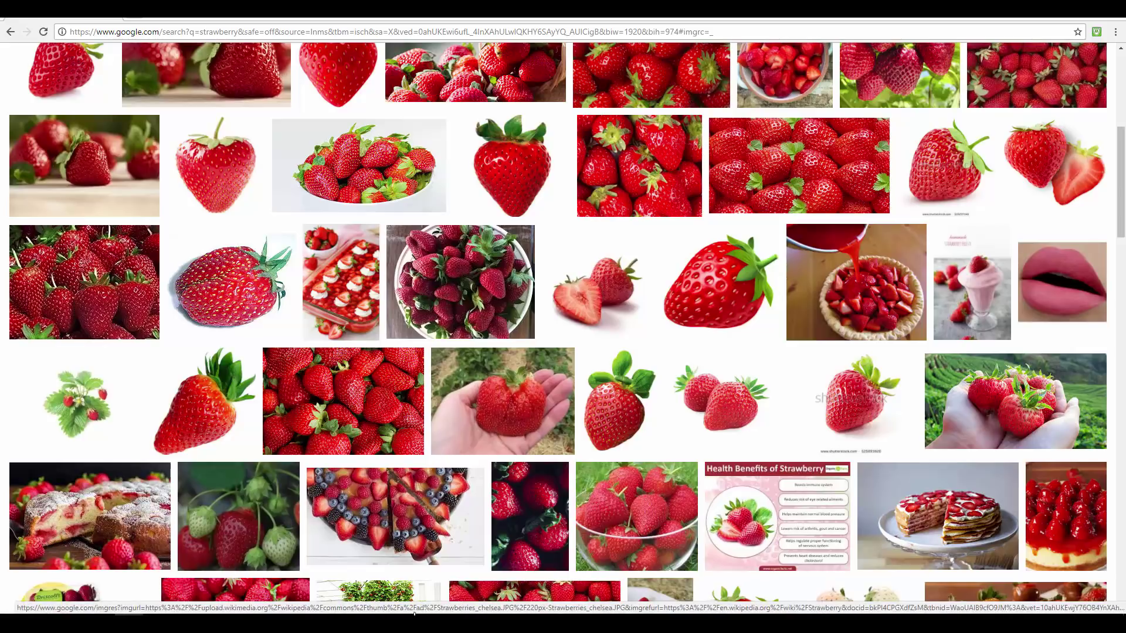
Step: Switch back to Maya and stretch the sphere vertically to a Y scale of about 203
mouse_move(384, 613)
left_click(460, 580)
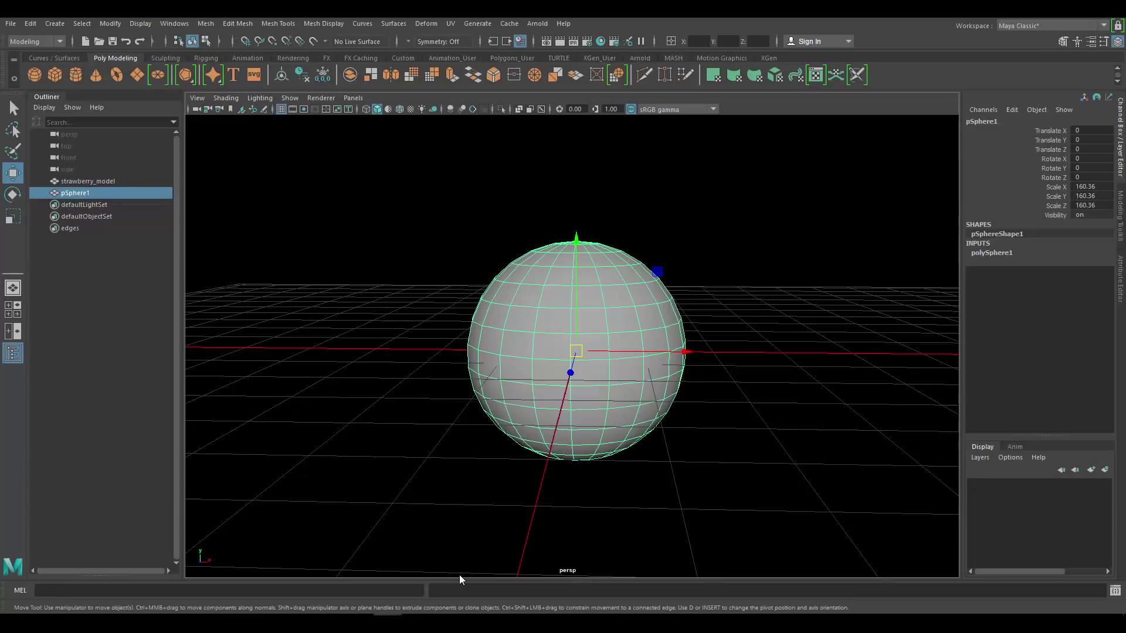
scroll(620, 312, "up", 2)
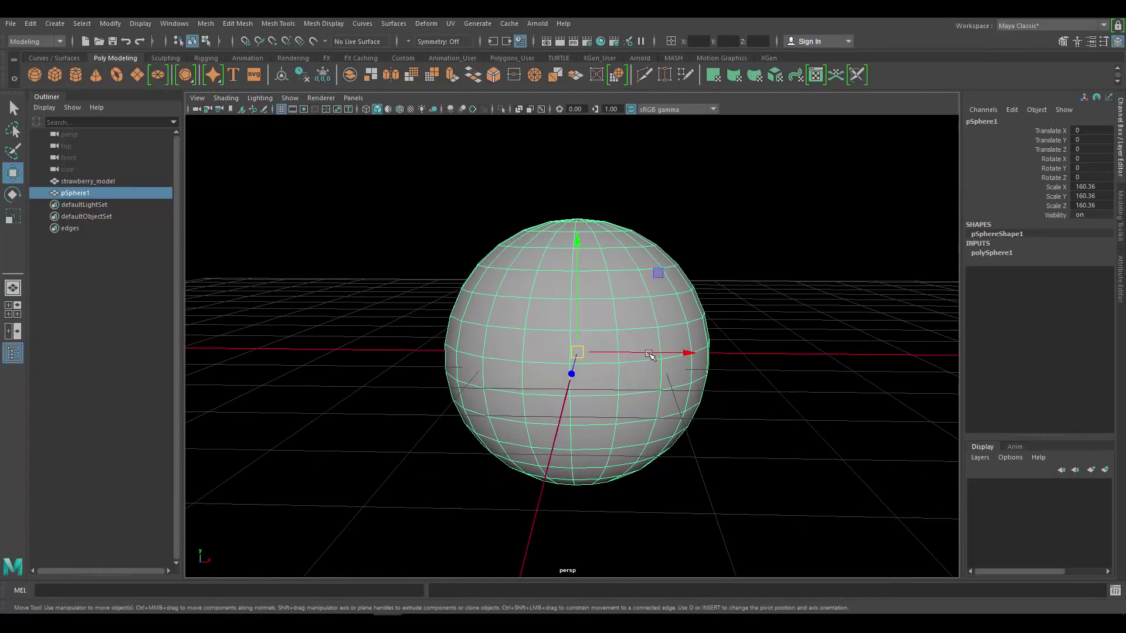
key("r")
key("r")
left_click_drag(577, 246, 575, 219)
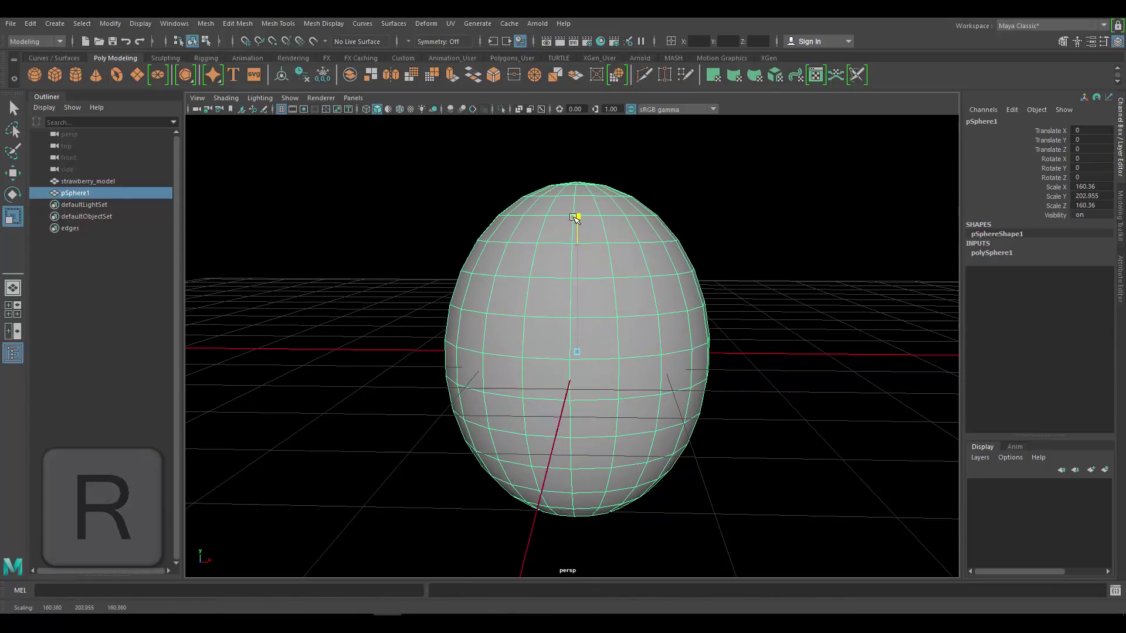
Step: Put the stretched sphere in vertex mode and select the vertex at its bottom pole
left_click_drag(665, 245, 629, 268, "alt")
right_click(619, 247)
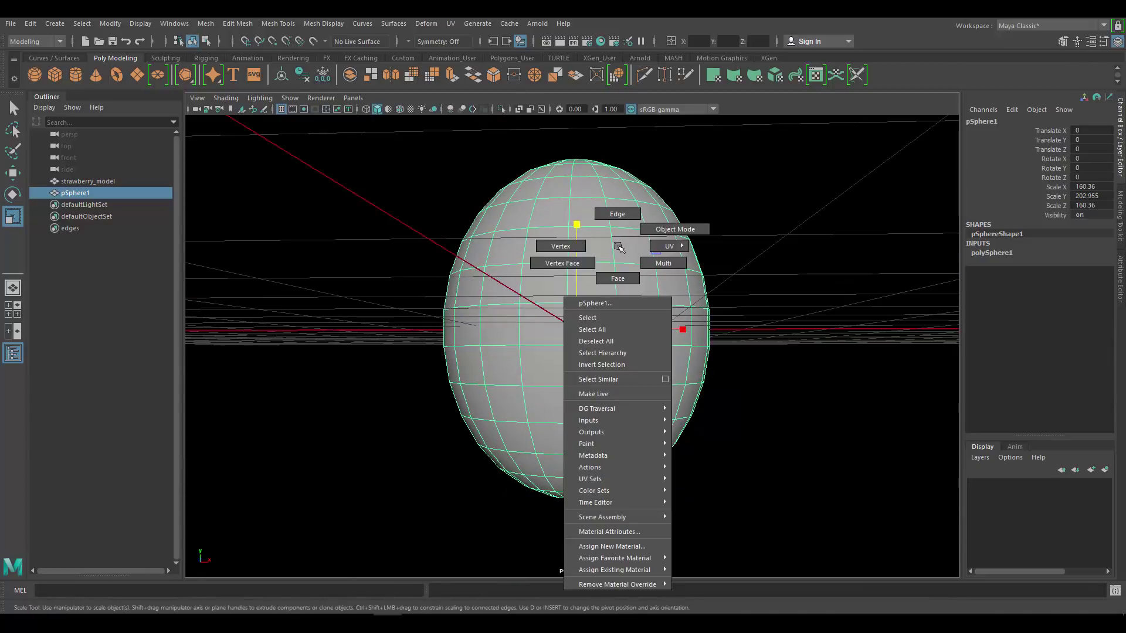
left_click(561, 247)
left_click_drag(623, 398, 589, 417, "alt")
right_click_drag(589, 417, 839, 436, "alt")
left_click(584, 376)
left_click_drag(659, 340, 657, 434, "alt")
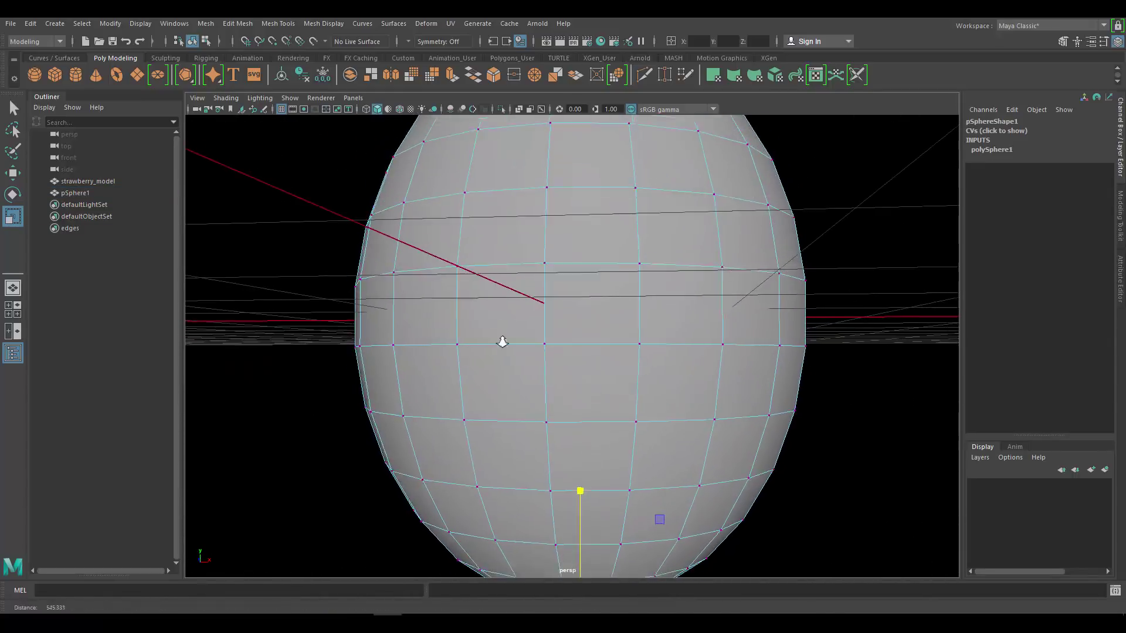
right_click_drag(583, 369, 575, 329, "alt")
middle_click_drag(592, 354, 590, 340, "alt")
Step: Enable soft selection and widen its falloff from the bottom vertex to cover the sphere's lower half
key("b")
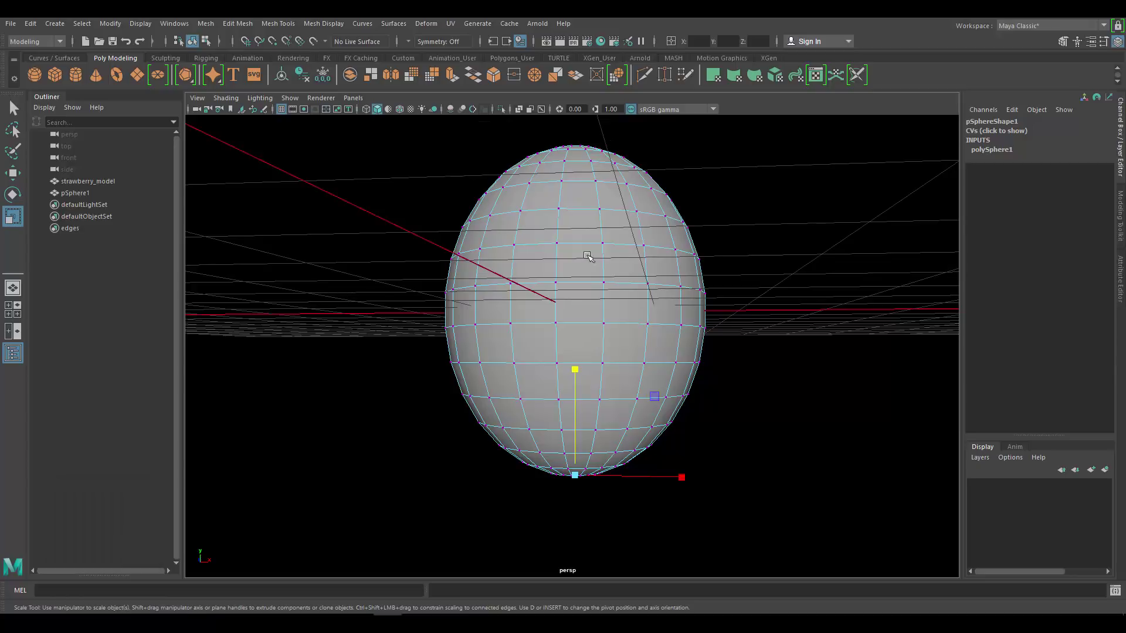
middle_click_drag(646, 325, 636, 290, "alt")
right_click_drag(636, 289, 672, 319, "alt")
left_click_drag(672, 319, 655, 339, "alt")
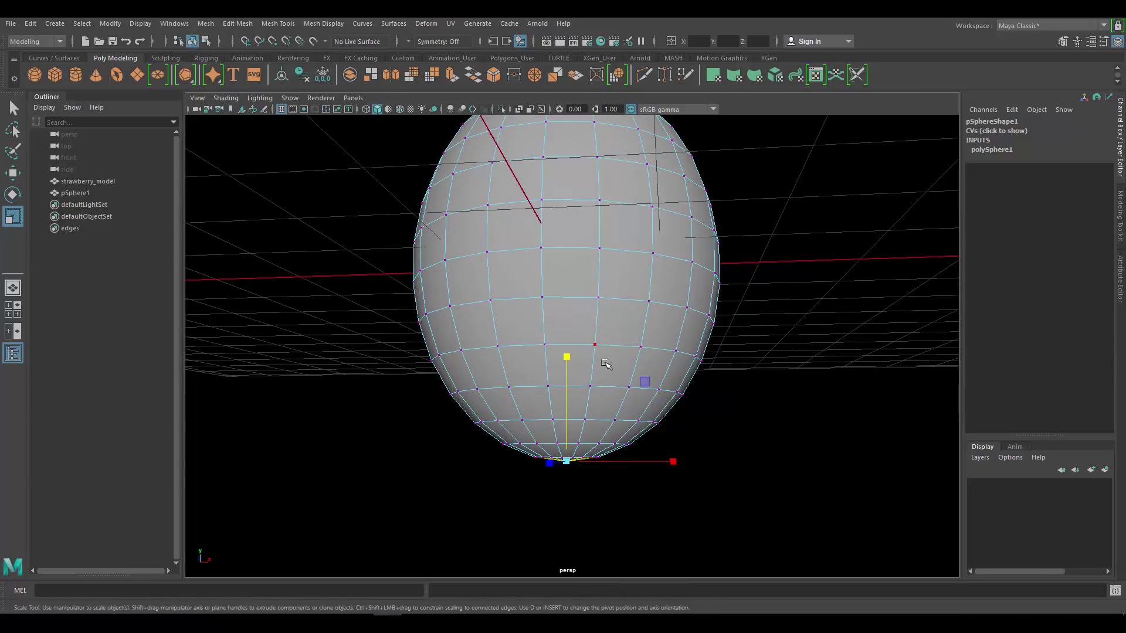
left_click_drag(599, 414, 608, 415)
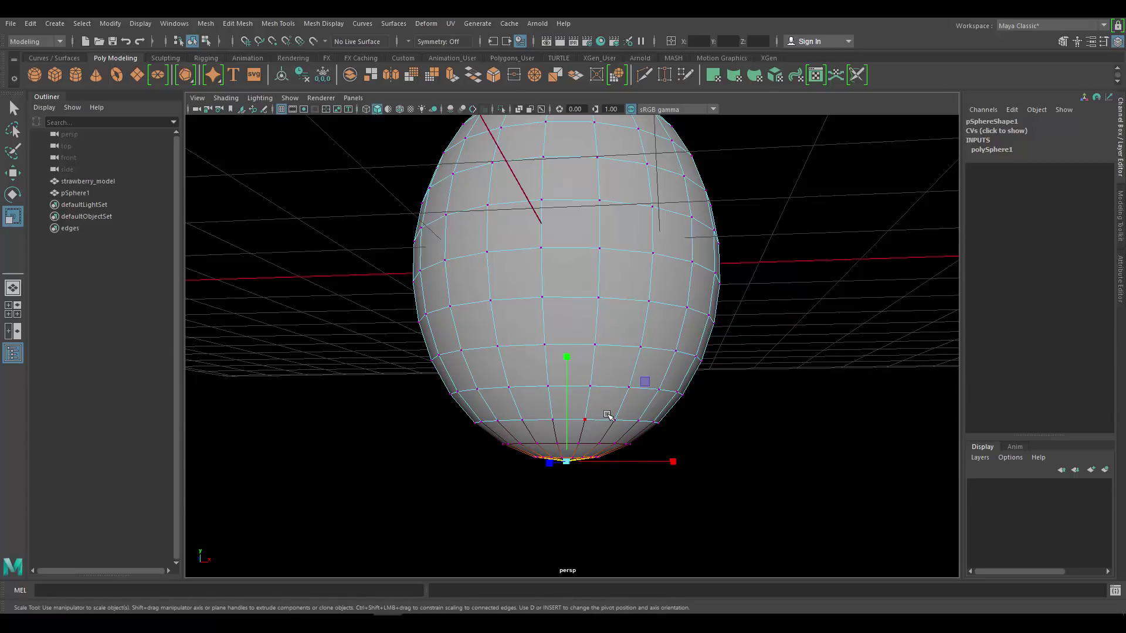
left_click_drag(614, 408, 730, 352)
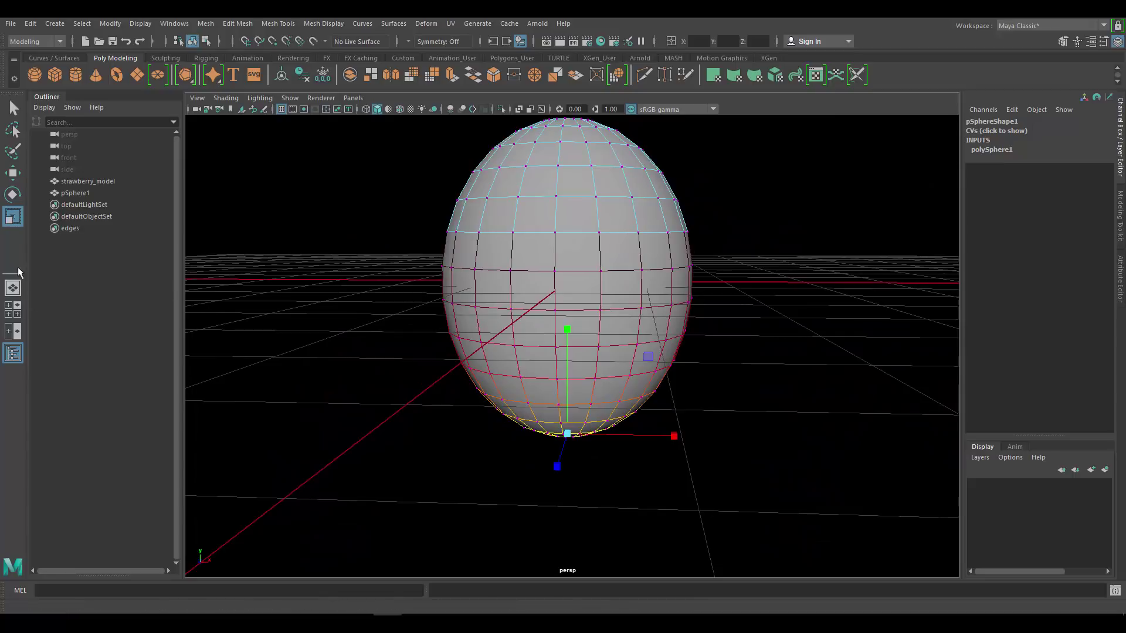
Step: Set the soft selection falloff radius to about 248 in the Scale tool settings
double_click(12, 218)
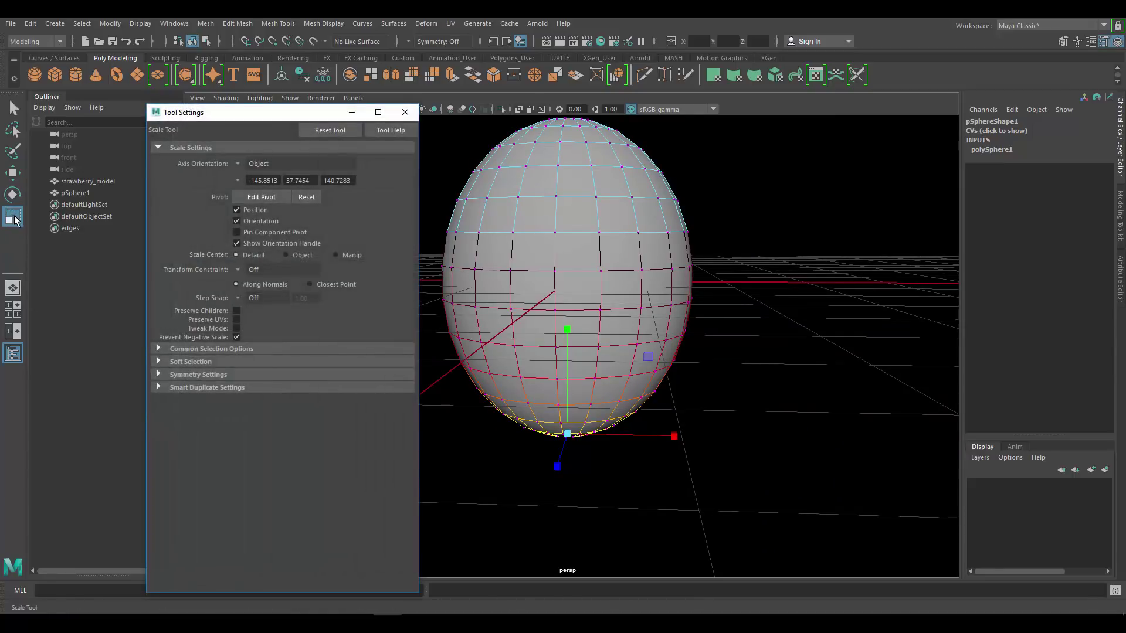
left_click(159, 362)
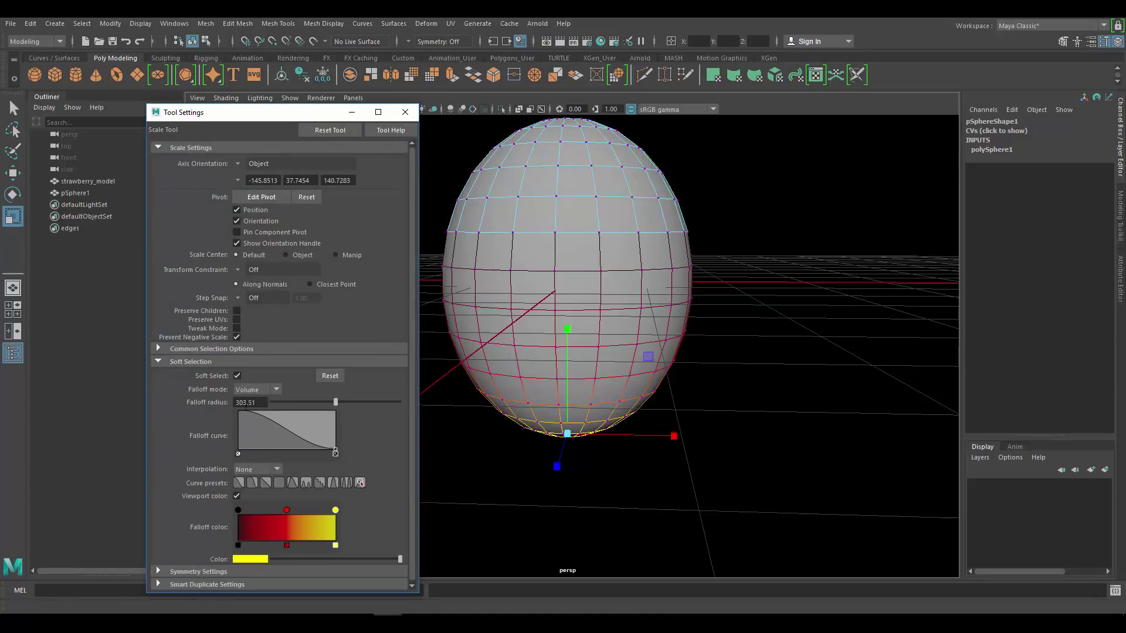
mouse_move(334, 402)
left_mouse_down()
mouse_move(304, 395)
mouse_move(324, 403)
left_mouse_up()
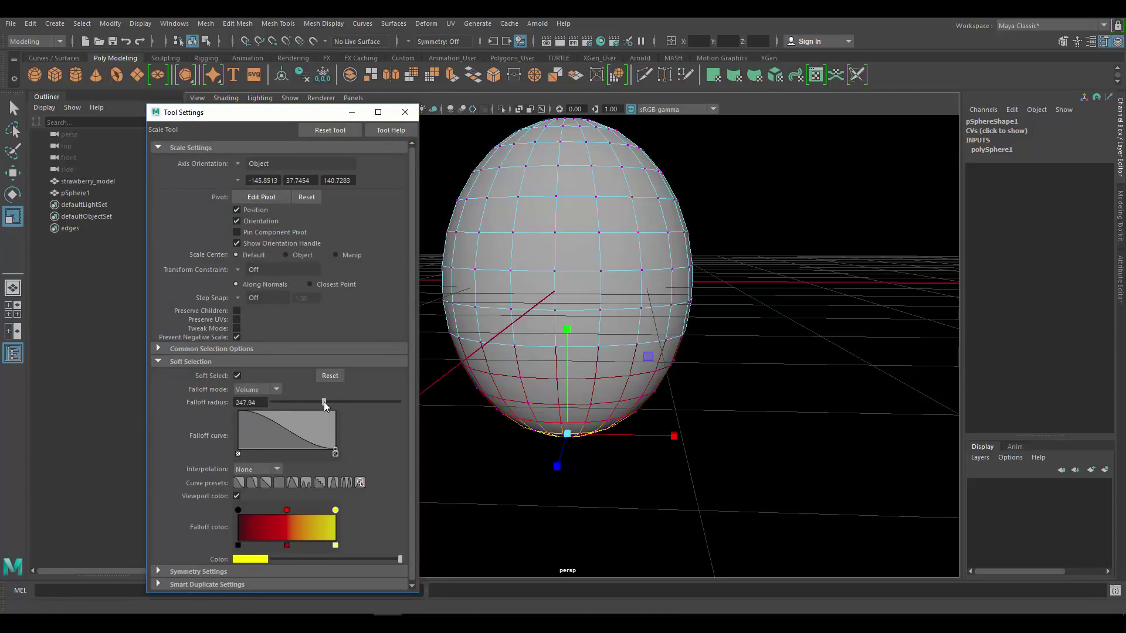
left_click(405, 111)
Step: Widen the soft selection falloff and scale the bottom vertices so the sphere's lower half tapers like a strawberry
left_click_drag(750, 347, 725, 340, "alt")
key("b")
left_click_drag(680, 383, 540, 433)
key("r")
left_click_drag(658, 371, 627, 358, "alt")
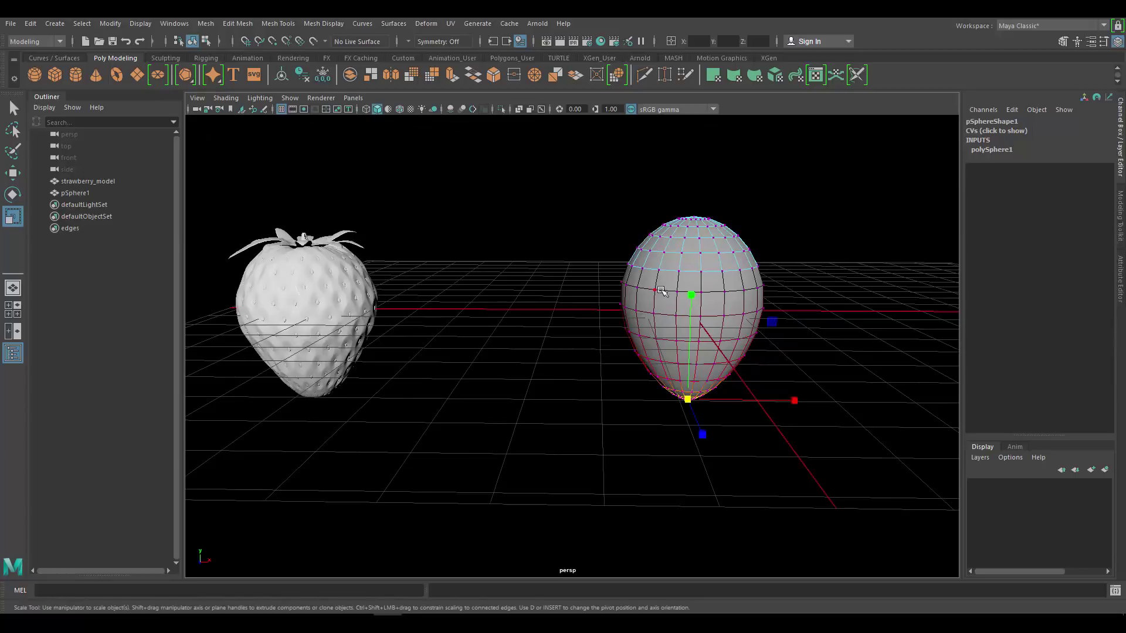
left_click_drag(663, 294, 695, 273, "alt")
middle_click_drag(734, 264, 636, 279, "alt")
left_click_drag(636, 280, 647, 309, "alt")
right_click_drag(647, 309, 711, 327, "alt")
left_click_drag(711, 327, 683, 311, "alt")
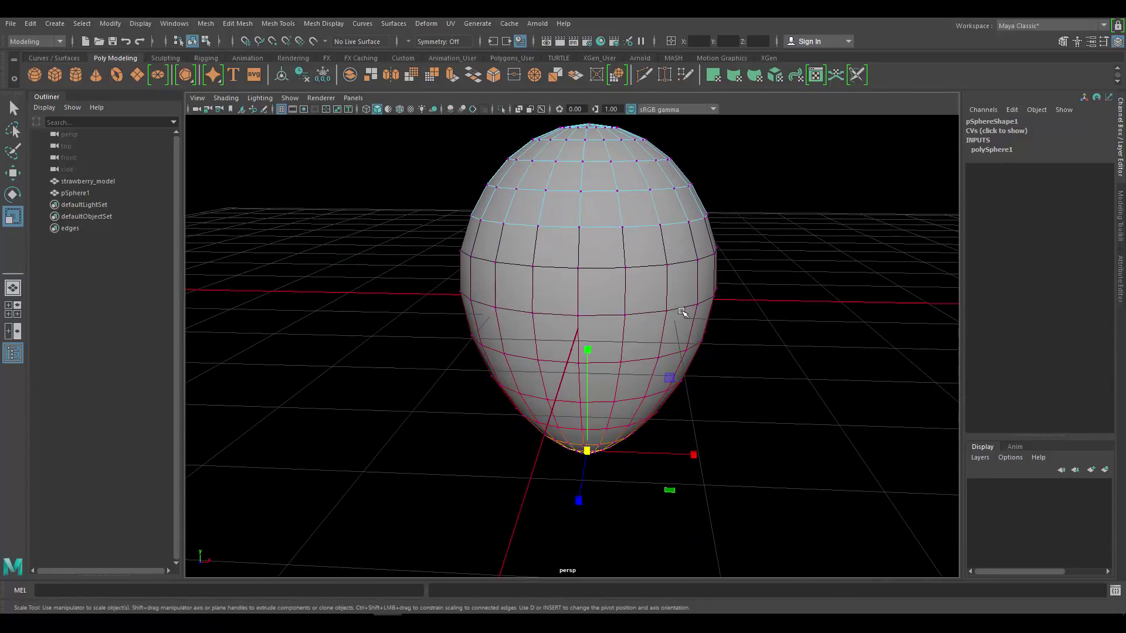
Step: Turn off soft selection, return the tapered mesh to object mode and deselect it
key("w")
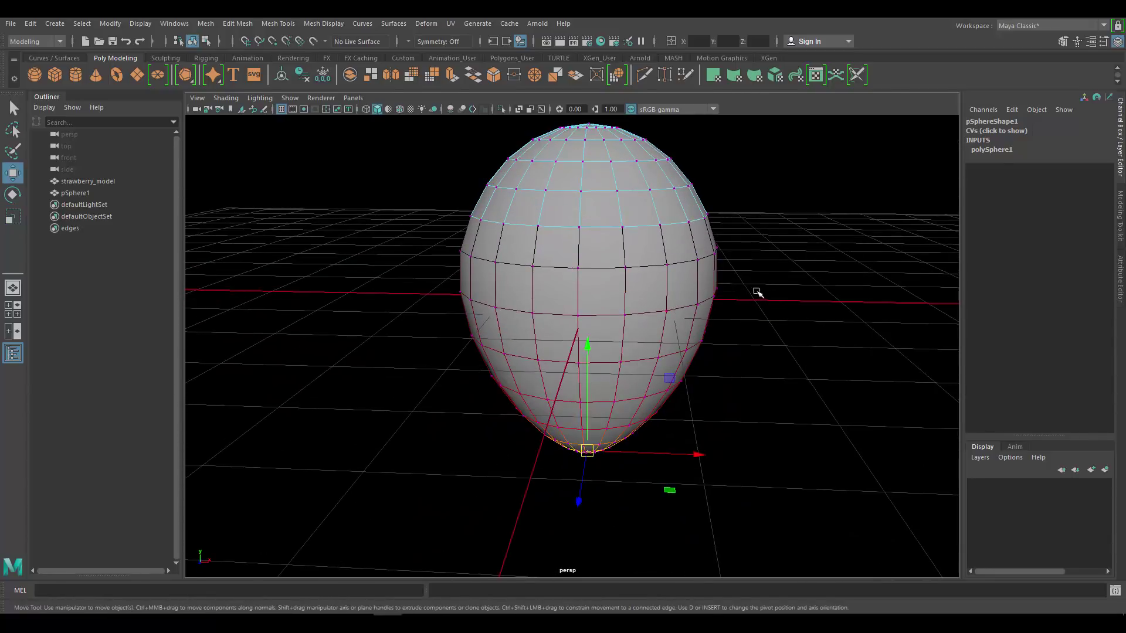
key("b")
left_click(753, 273)
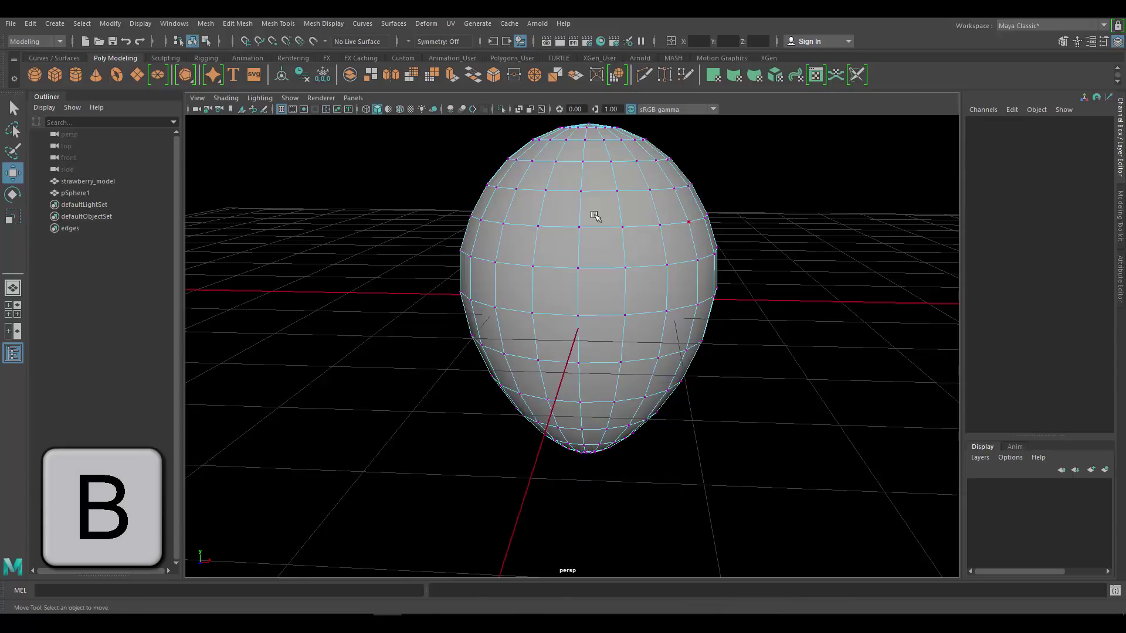
right_click(594, 215)
left_click(651, 198)
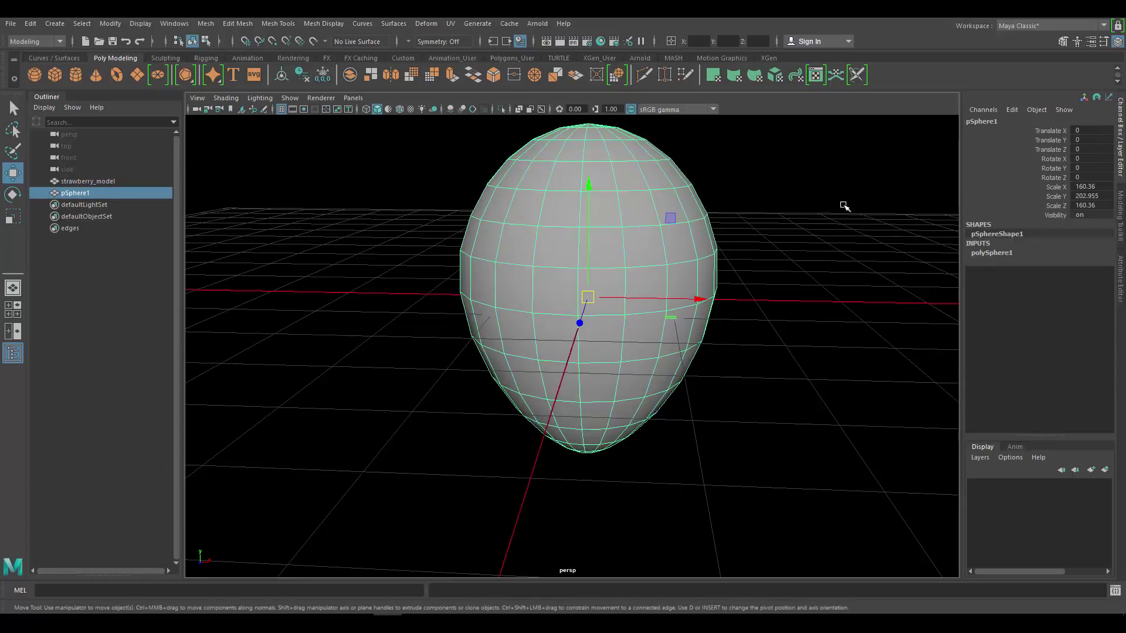
left_click(810, 215)
Step: Switch the tapered fruit mesh to edge mode and select all of its edges
left_click_drag(709, 266, 696, 273, "alt")
left_click_drag(725, 272, 628, 249, "alt")
left_click(628, 249)
right_click(622, 236)
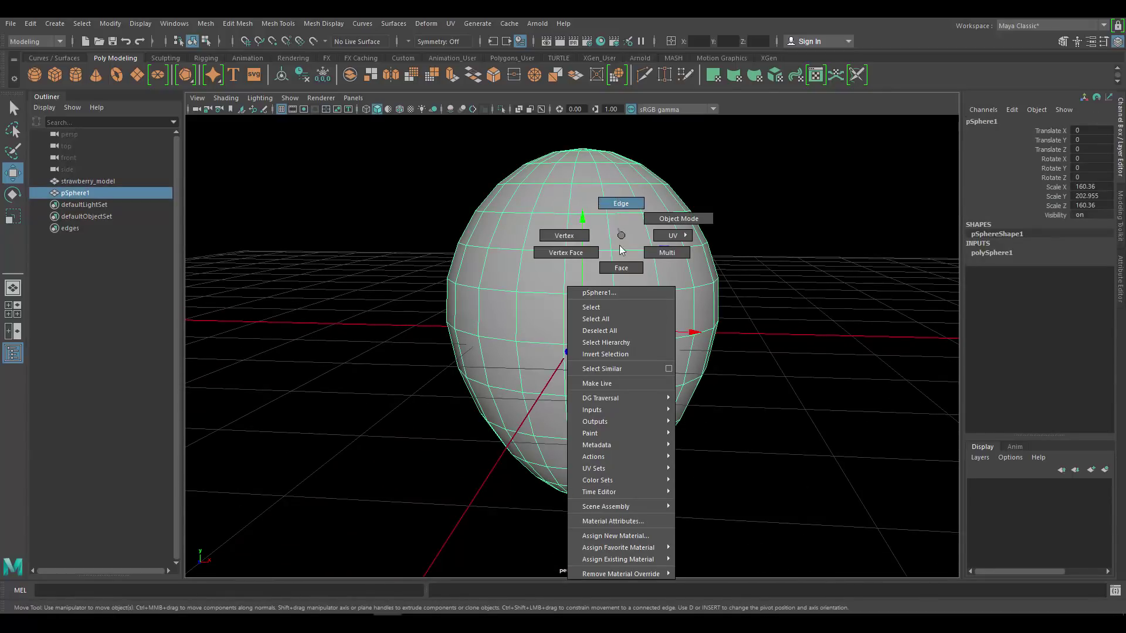
left_click(616, 191)
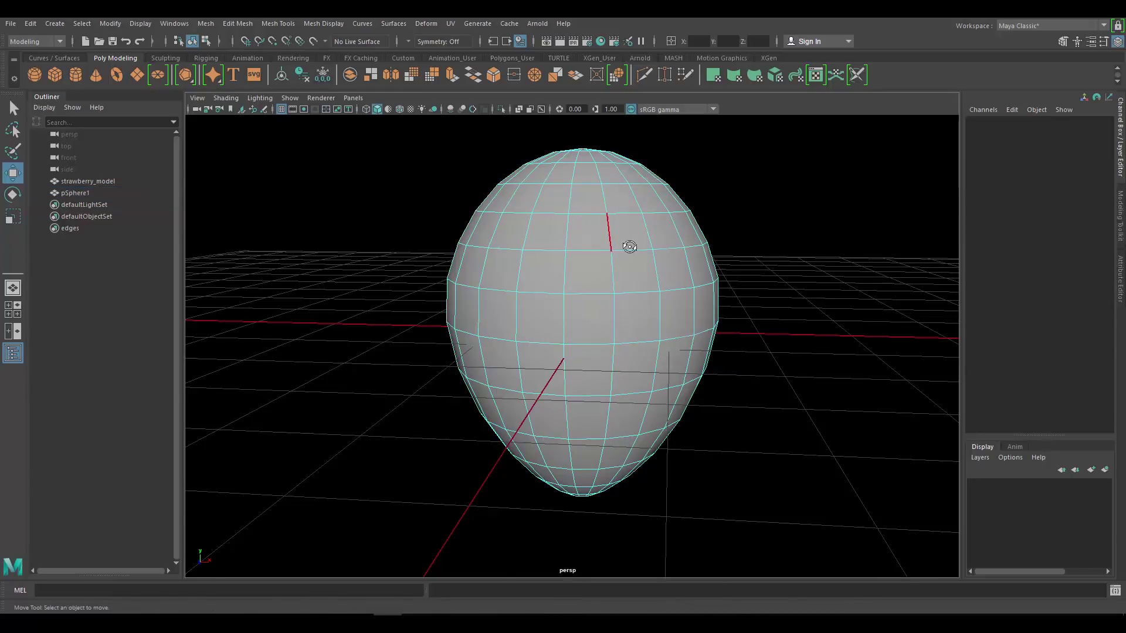
right_click_drag(623, 243, 520, 234, "alt")
left_click_drag(400, 167, 821, 539)
scroll(631, 293, "up", 4)
scroll(631, 293, "up", 2)
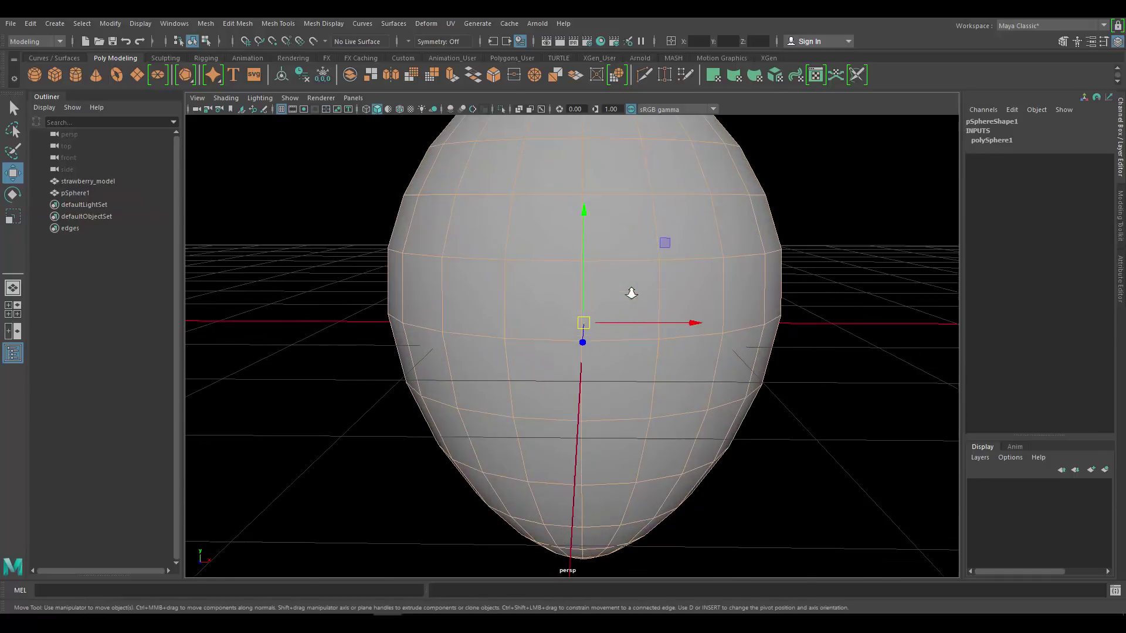
left_click_drag(675, 285, 663, 298, "alt")
middle_click_drag(664, 298, 673, 317, "alt")
right_click_drag(674, 316, 590, 257, "alt")
mouse_move(589, 257)
left_mouse_down("alt")
mouse_move(606, 282)
mouse_move(579, 261)
left_mouse_up("alt")
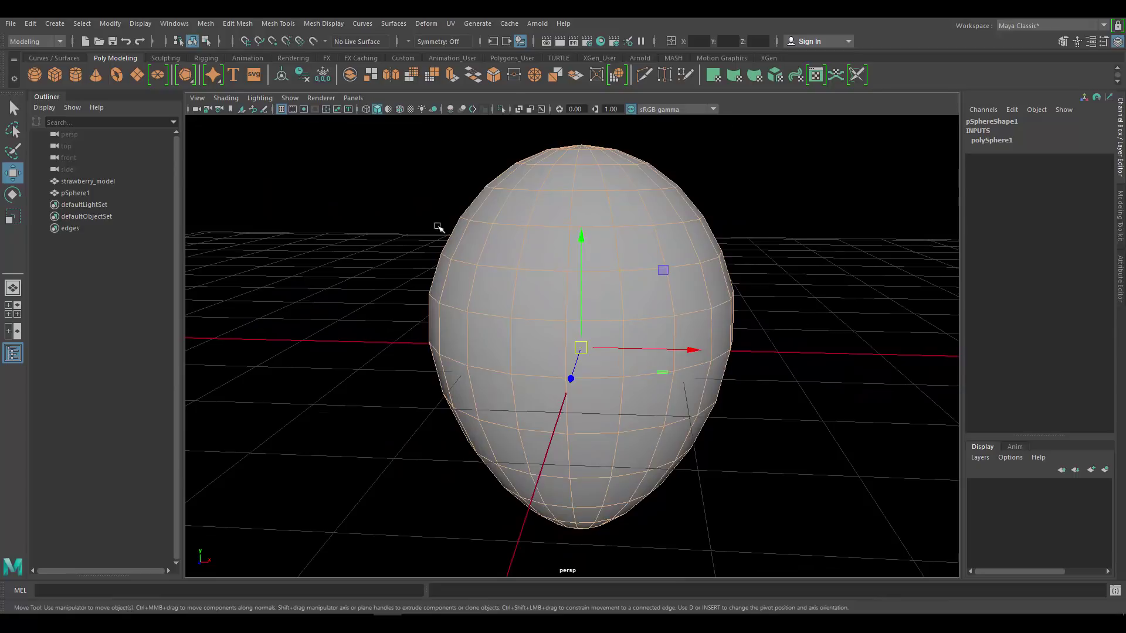
Step: Create a quick select set named selectededges from the selected edges
left_click(55, 25)
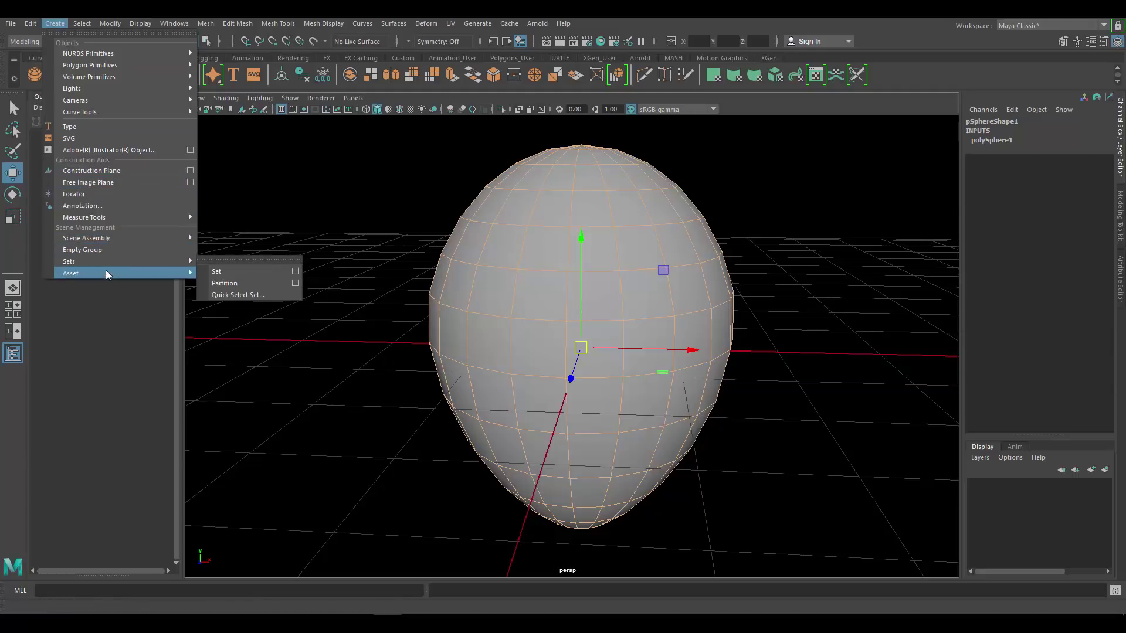
mouse_move(110, 260)
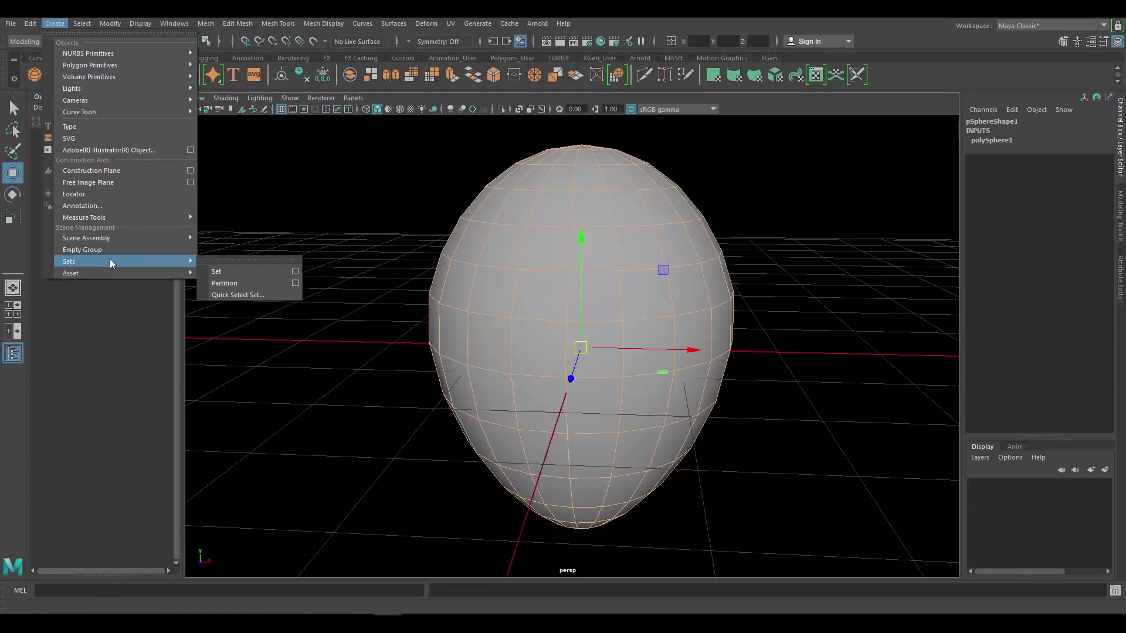
left_click(259, 294)
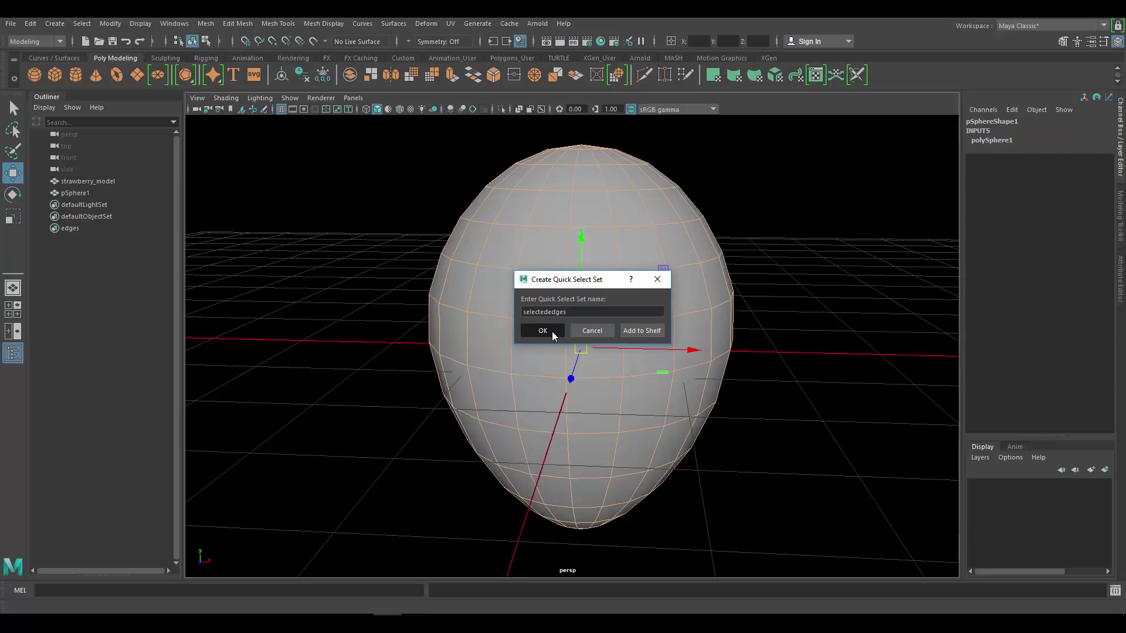
left_click(542, 331)
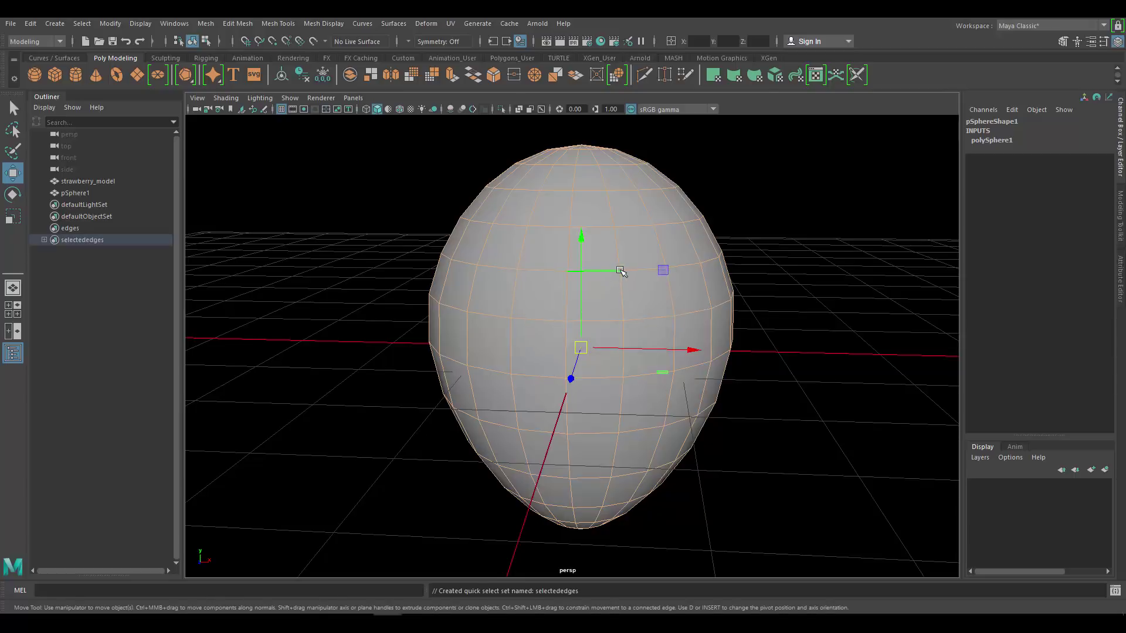
Step: Switch to face mode, select all faces of the fruit mesh and poke them
left_click_drag(731, 234, 611, 211, "alt")
right_click(613, 211)
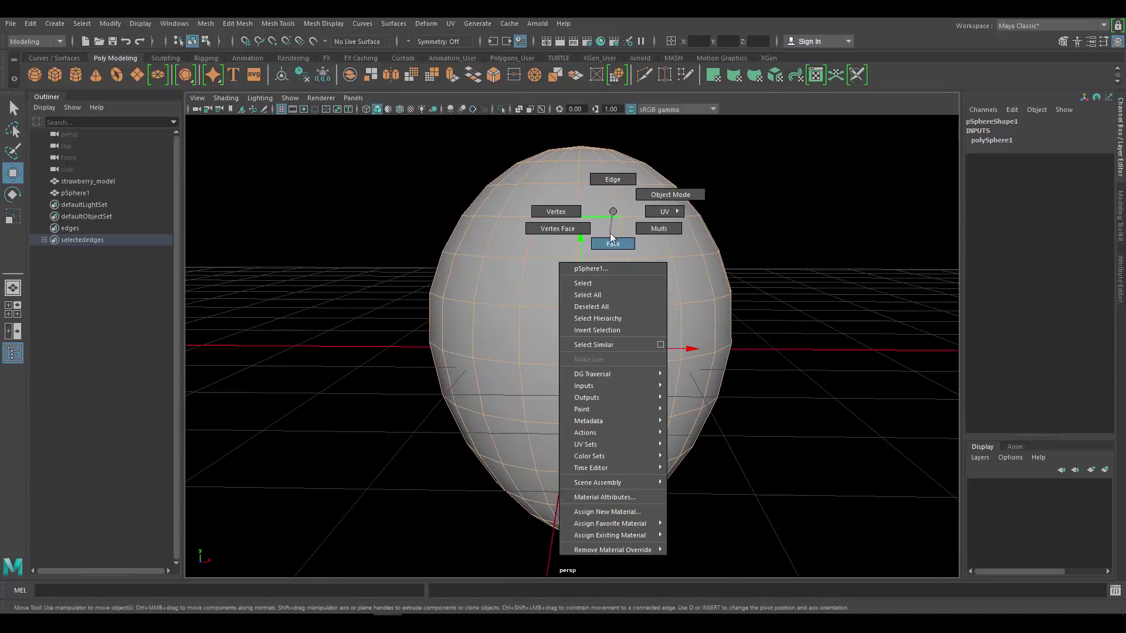
scroll(473, 216, "down", 3)
left_click_drag(404, 183, 777, 564)
left_click_drag(712, 249, 695, 270, "alt")
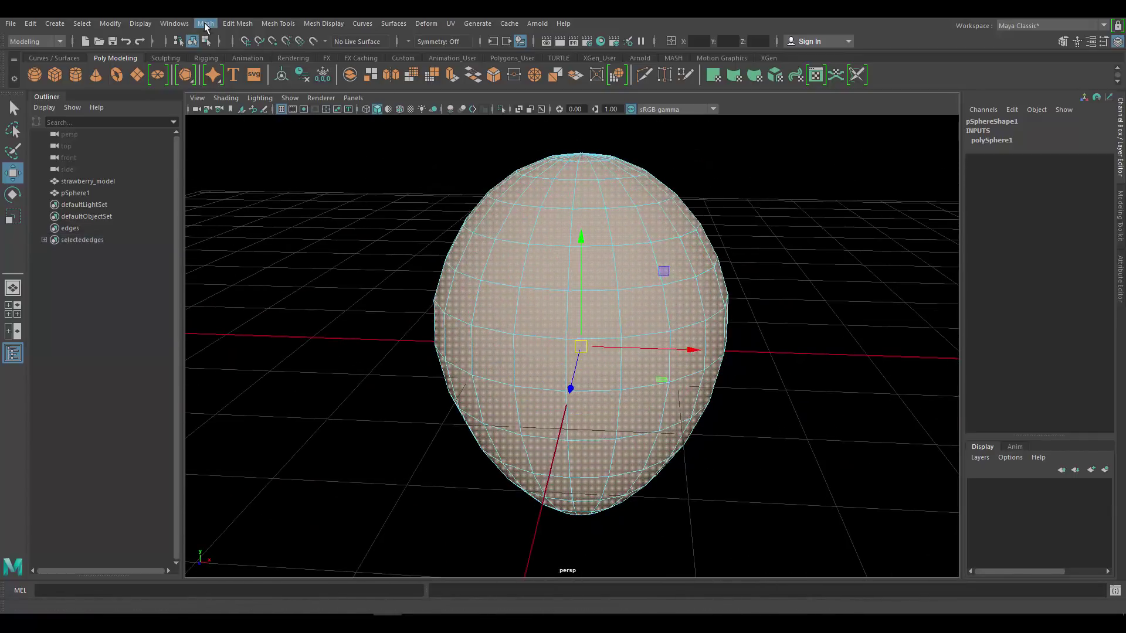
left_click(207, 24)
mouse_move(235, 25)
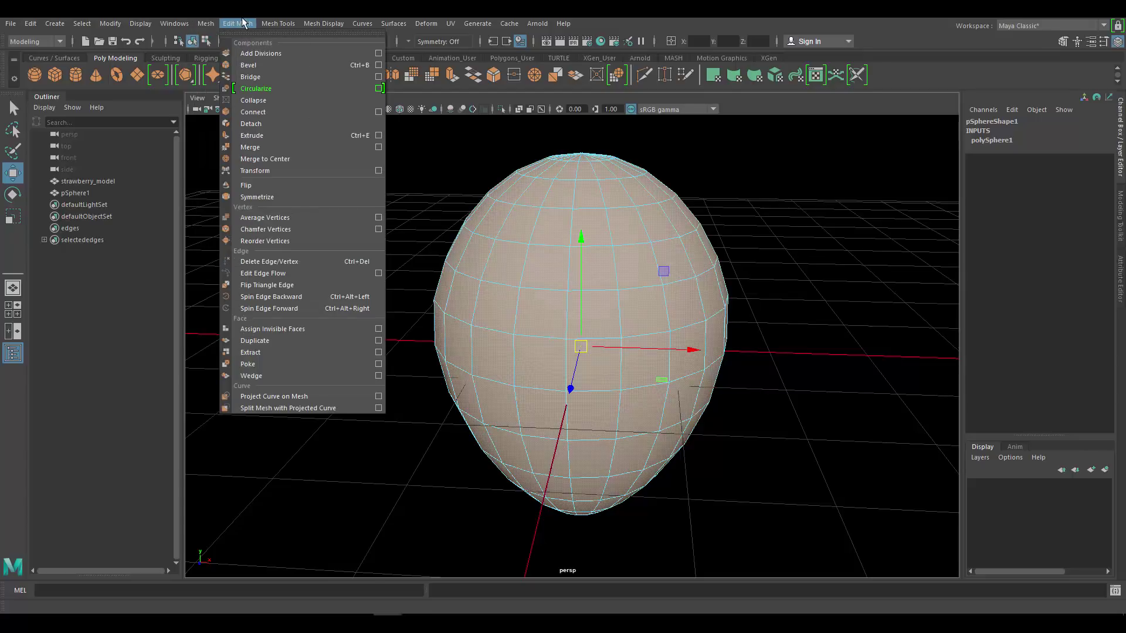
left_click(263, 363)
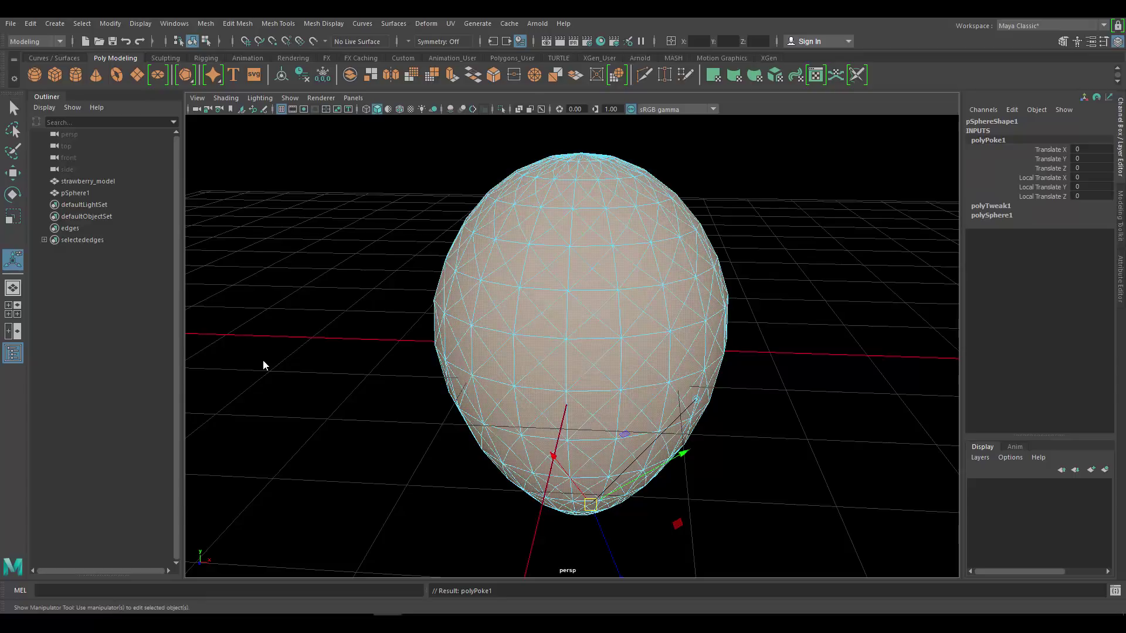
right_click_drag(676, 279, 806, 298, "alt")
left_click_drag(627, 293, 711, 284, "alt")
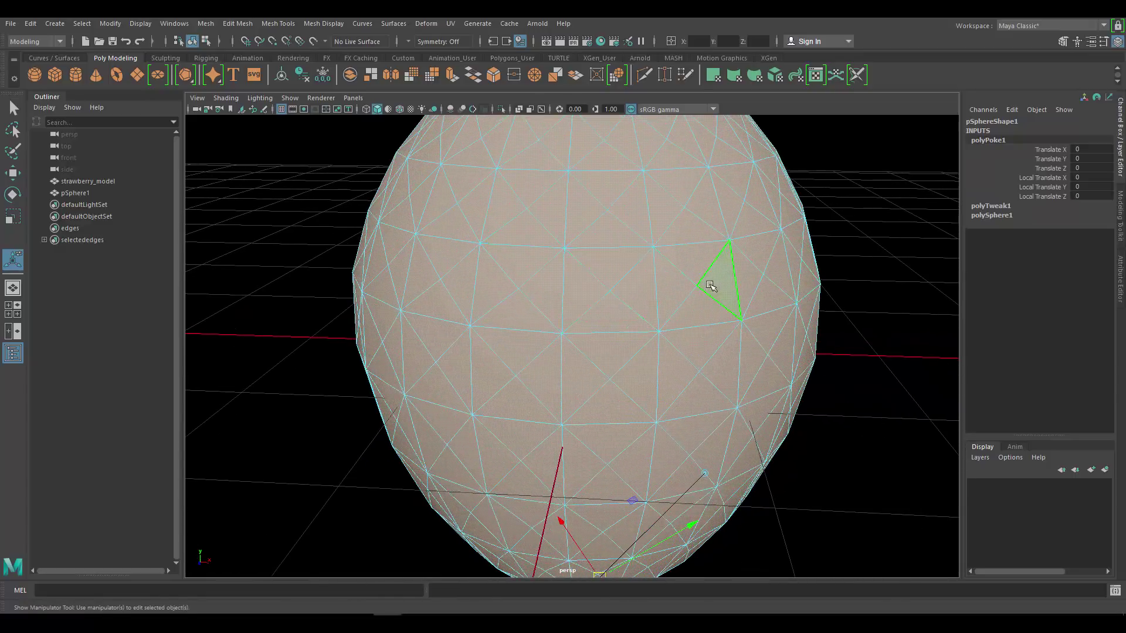
right_click_drag(710, 284, 586, 266, "alt")
left_click_drag(586, 267, 558, 277, "alt")
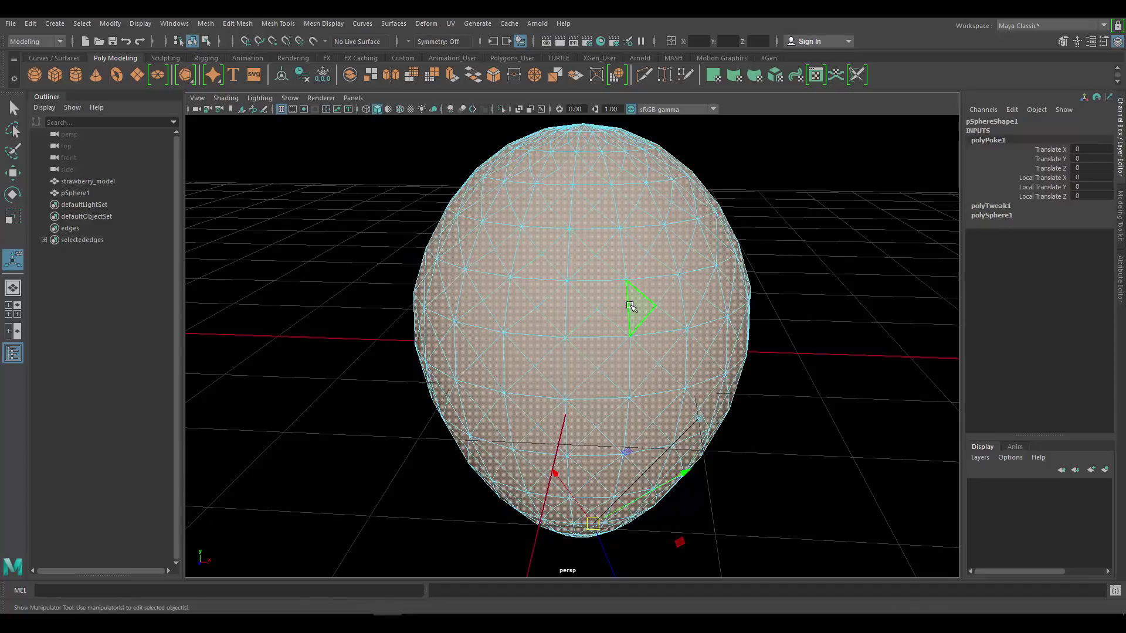
Step: Return the poked mesh to object mode and select it as a whole
left_click(762, 232)
left_click_drag(628, 244, 564, 215, "alt")
right_click_drag(563, 214, 599, 205)
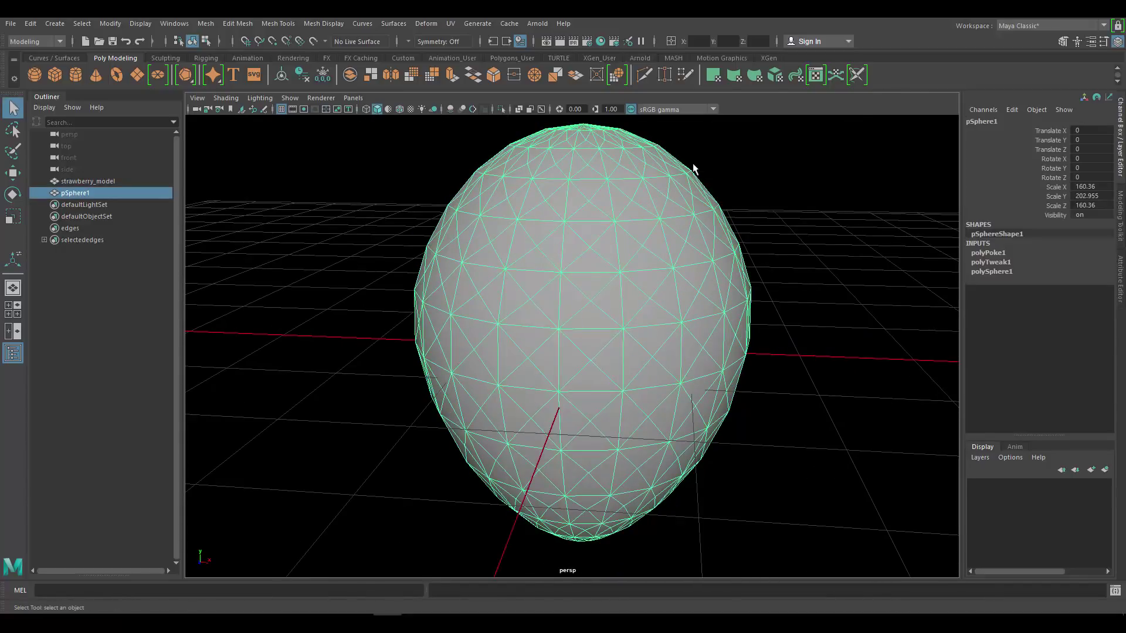
left_click(771, 189)
left_click(655, 218)
left_click_drag(655, 218, 700, 209, "alt")
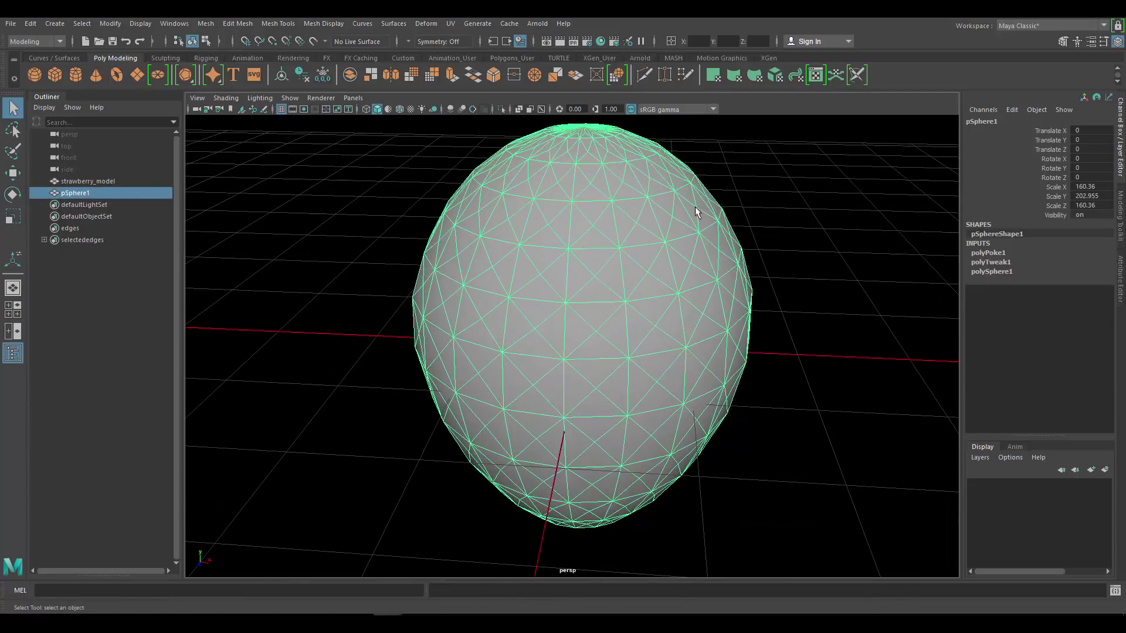
mouse_move(611, 202)
left_mouse_down("alt")
mouse_move(616, 234)
mouse_move(618, 217)
left_mouse_up("alt")
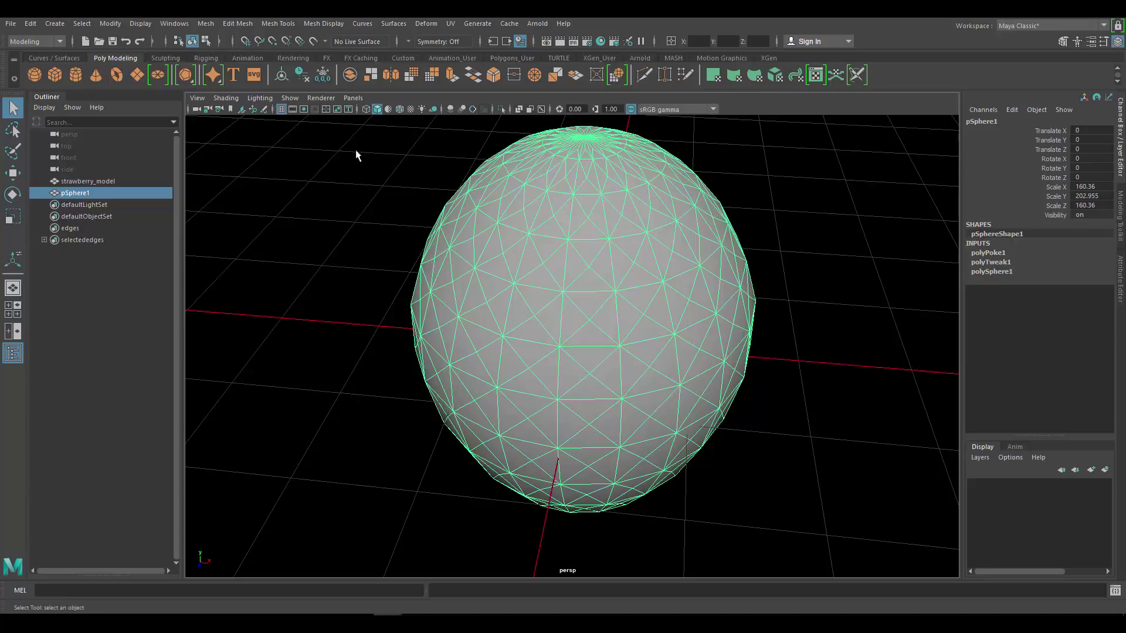
Step: Recall the selectededges quick select set and delete those edges, leaving only the diagonal edges
left_click(52, 24)
mouse_move(110, 20)
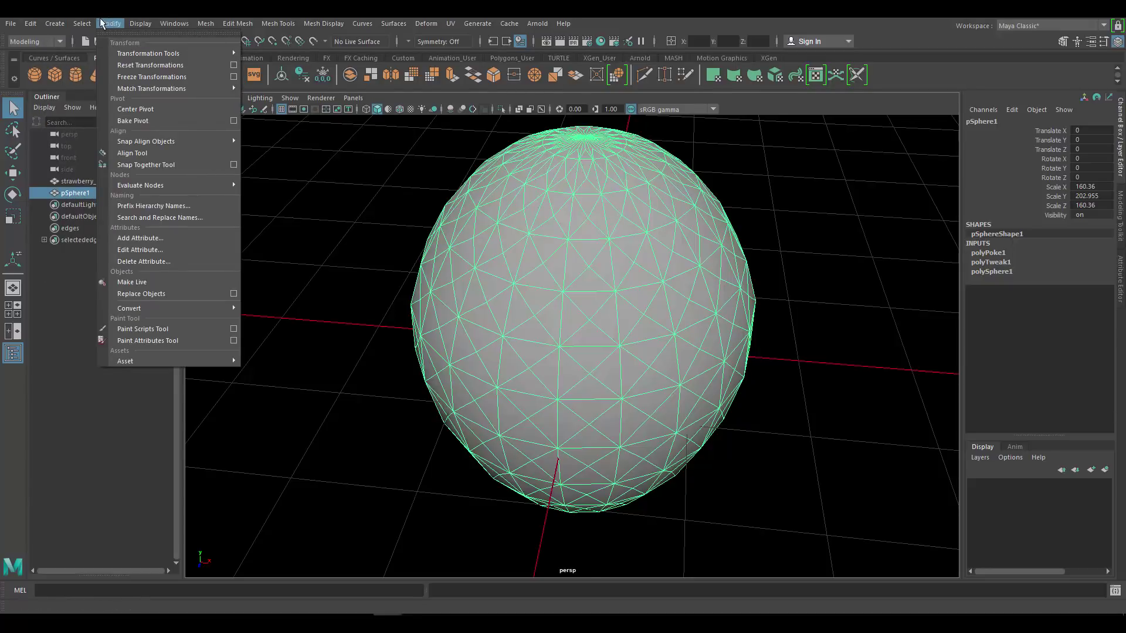
mouse_move(73, 24)
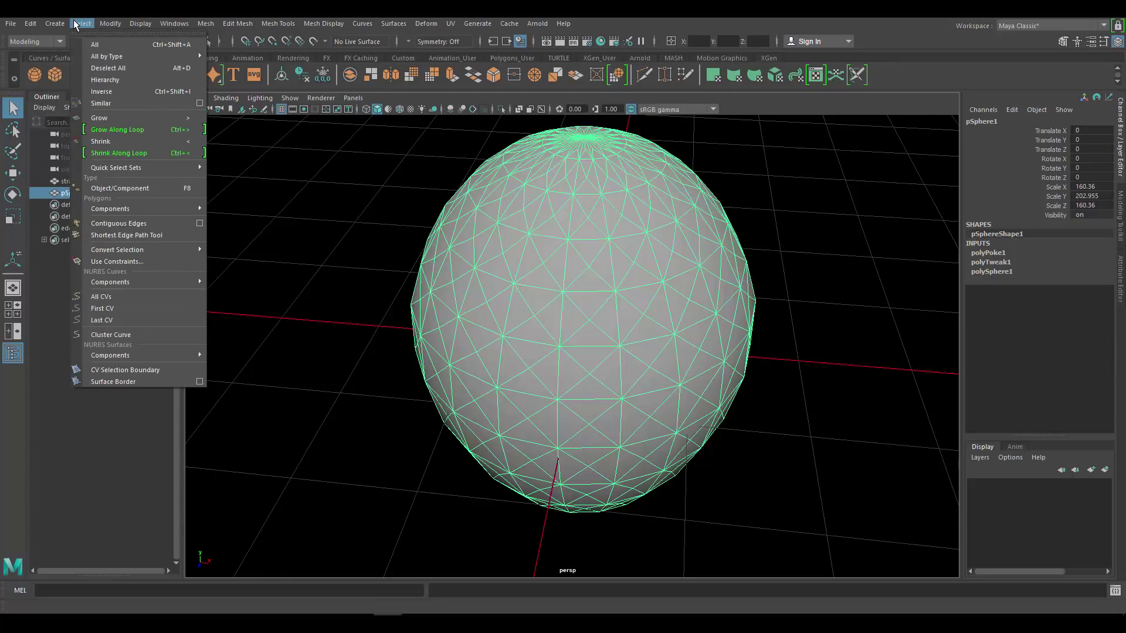
mouse_move(122, 167)
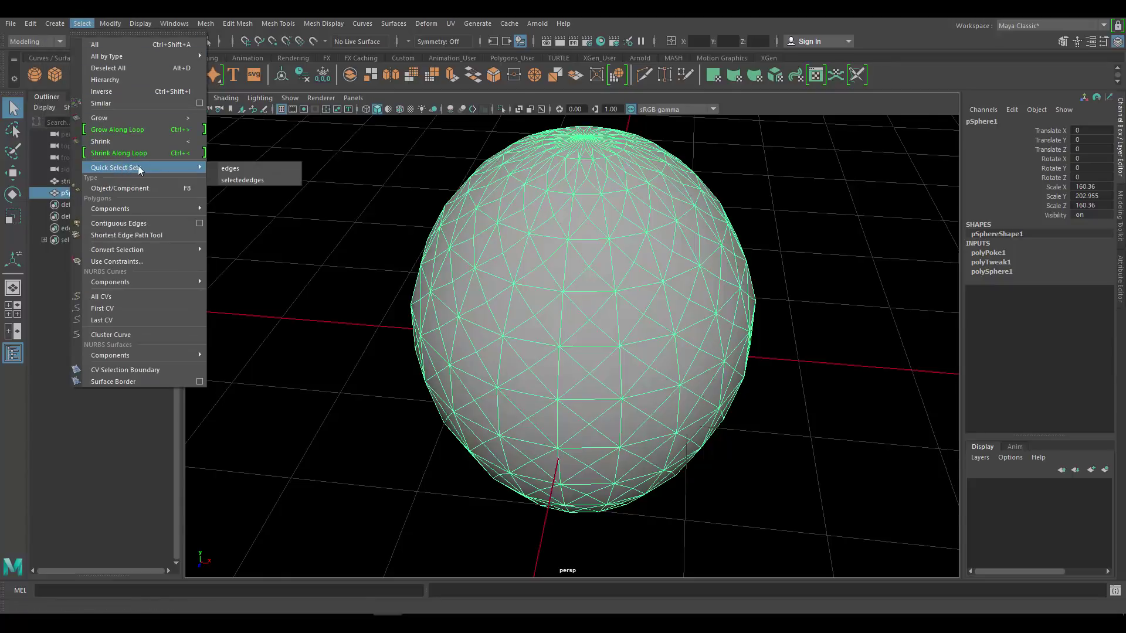
left_click(250, 181)
left_click_drag(713, 259, 738, 257, "alt")
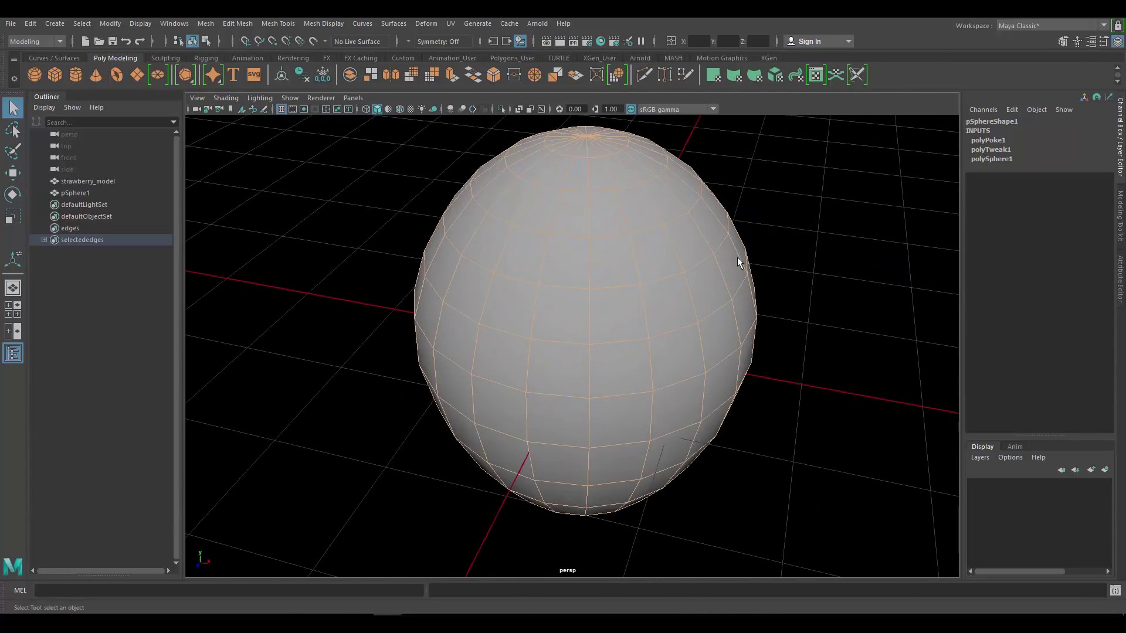
key("BackSpace")
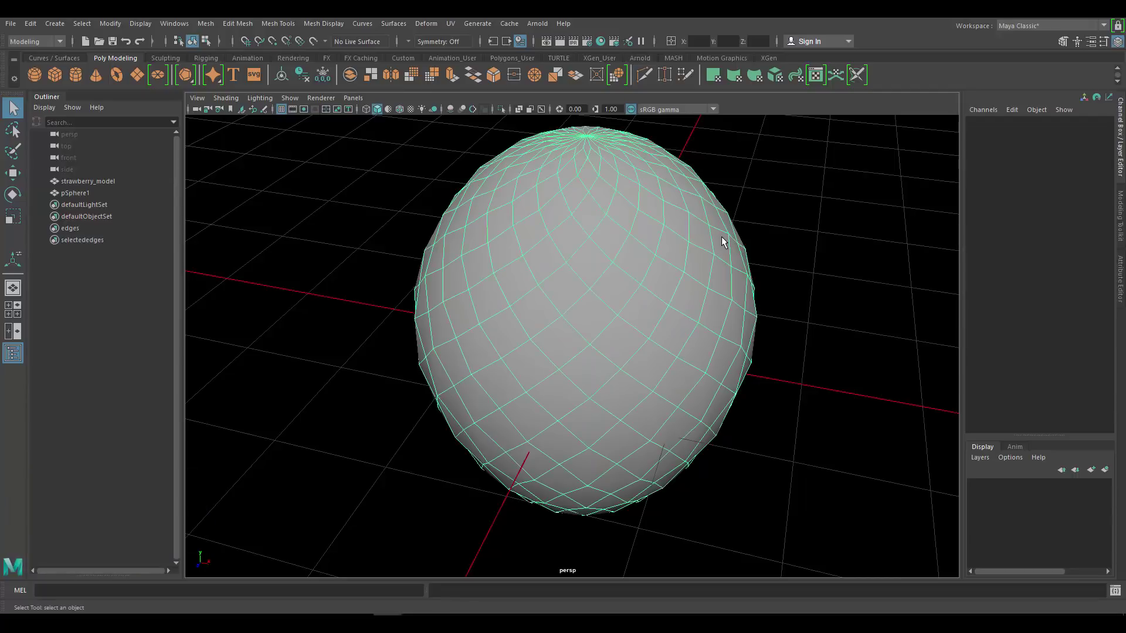
Step: Put the diamond-patterned fruit mesh back in object mode and inspect its shape
left_click(722, 238)
left_click_drag(697, 329, 609, 258, "alt")
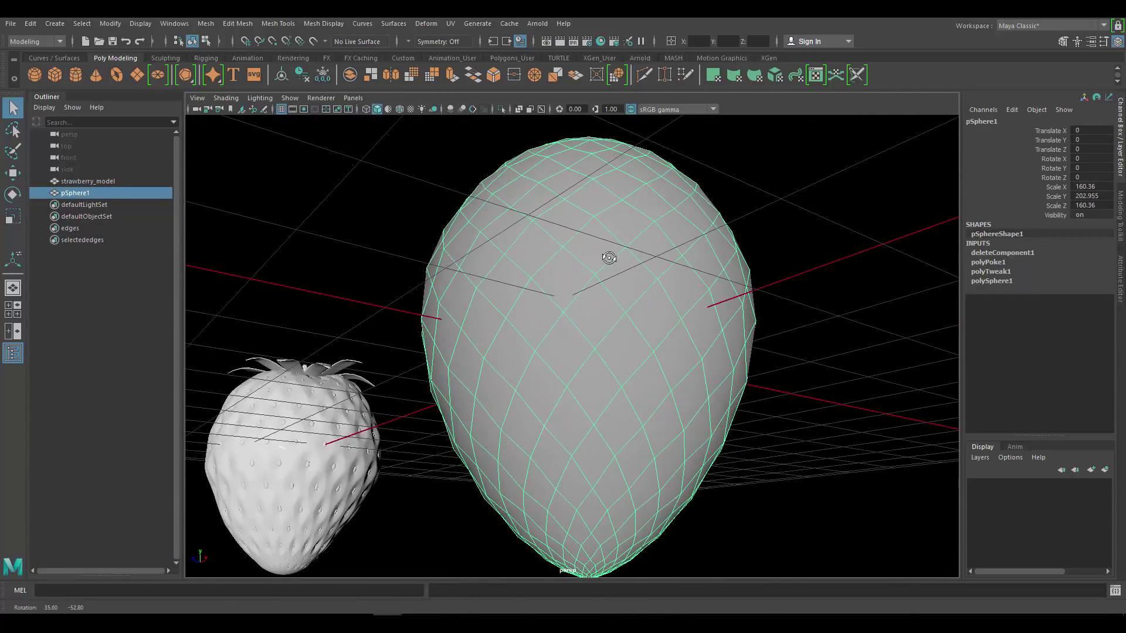
right_click_drag(639, 252, 787, 188)
left_click_drag(787, 188, 650, 231, "alt")
right_click_drag(649, 231, 693, 245, "alt")
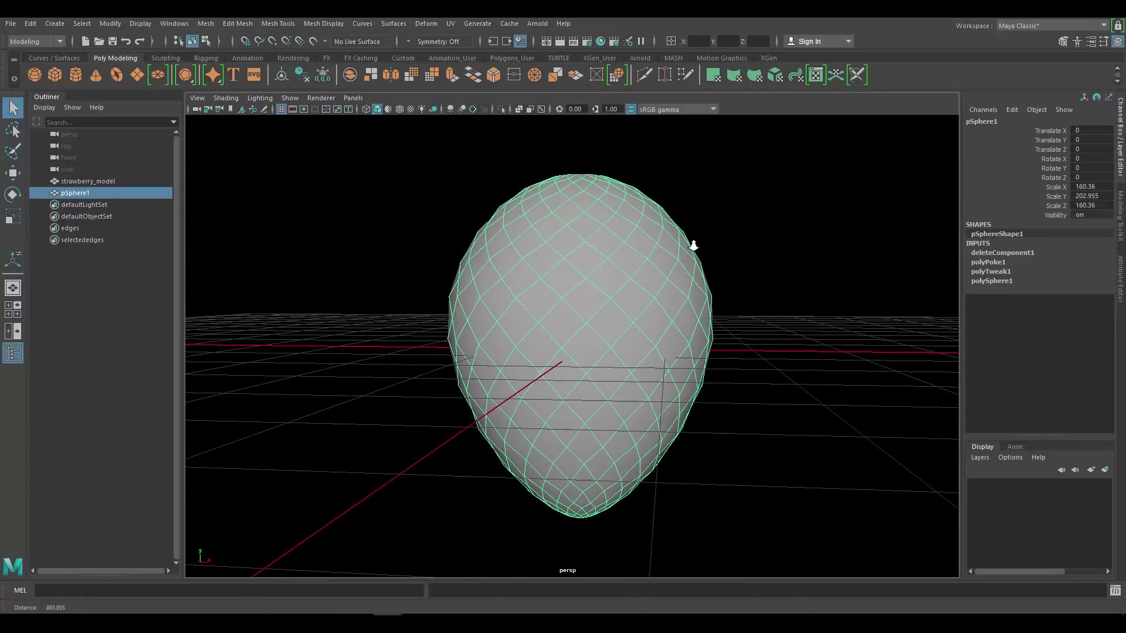
Step: Switch the diamond-patterned mesh to face mode and select all of its faces
left_click_drag(694, 246, 604, 221, "alt")
right_click_drag(603, 220, 510, 252)
left_click_drag(511, 252, 471, 226, "alt")
left_click_drag(386, 193, 782, 523)
scroll(536, 327, "up", 5)
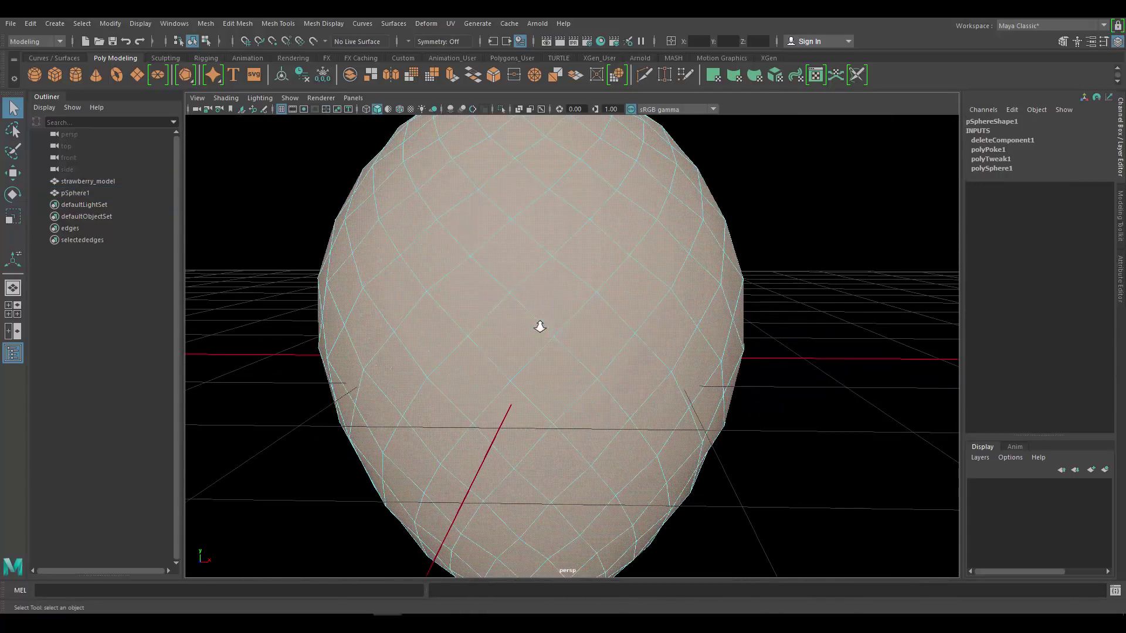
Step: Deselect the innermost ring of narrow faces around the fruit's top pole
mouse_move(577, 273)
left_mouse_down("alt")
mouse_move(600, 327)
mouse_move(572, 254)
left_mouse_up("alt")
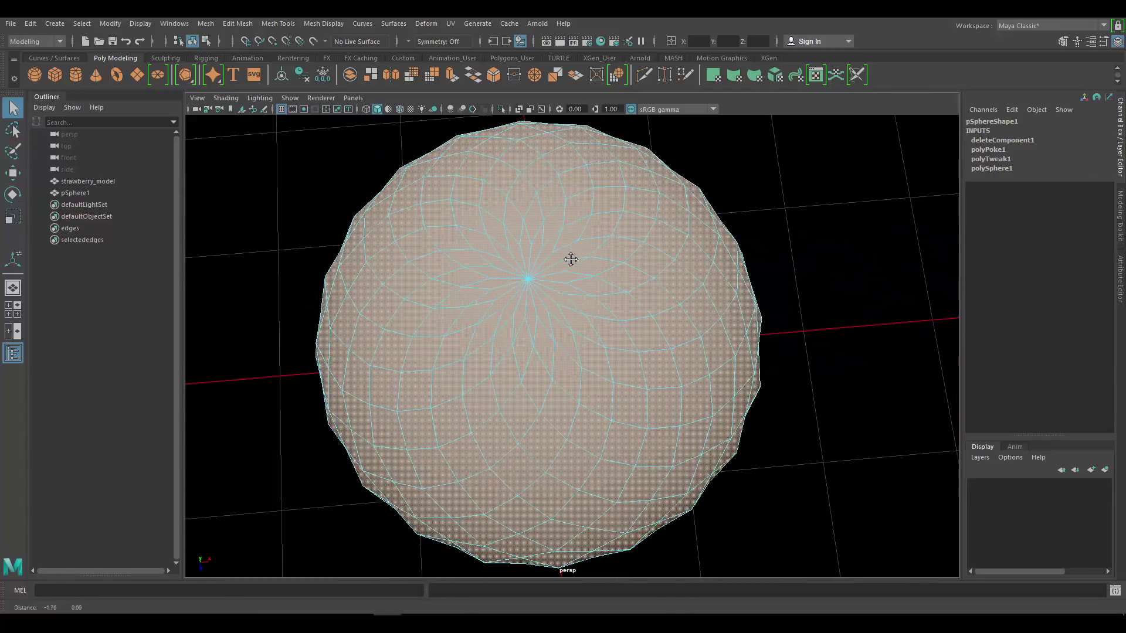
scroll(557, 253, "up", 5)
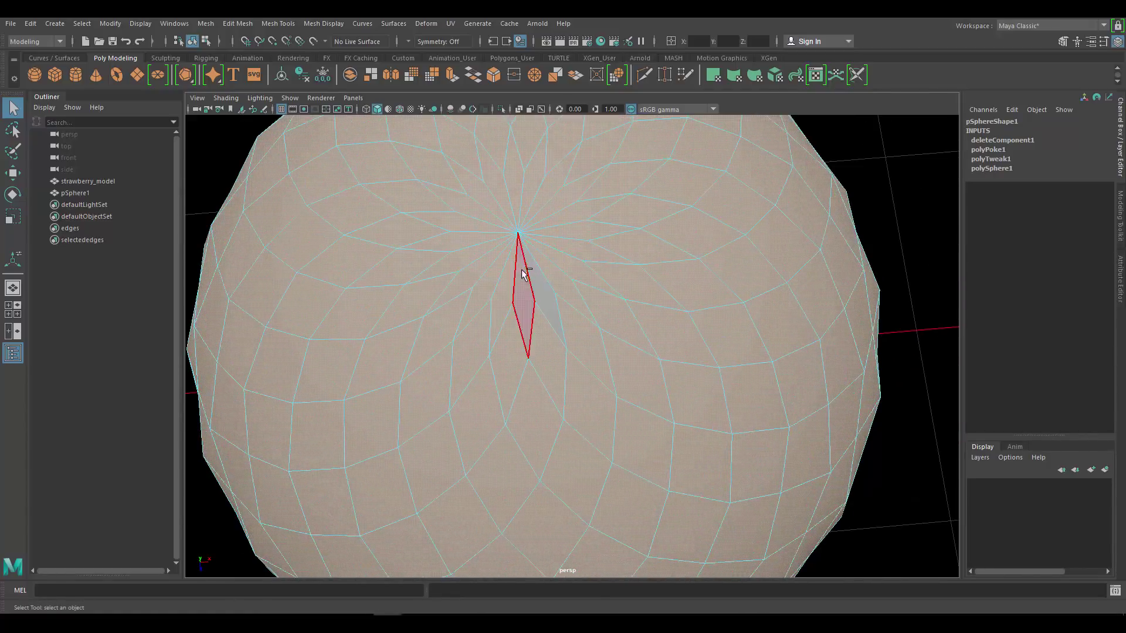
left_click(500, 285, "ctrl")
left_click(495, 273, "ctrl")
left_click(490, 257, "ctrl")
left_click(485, 246, "ctrl")
left_click(479, 224, "ctrl")
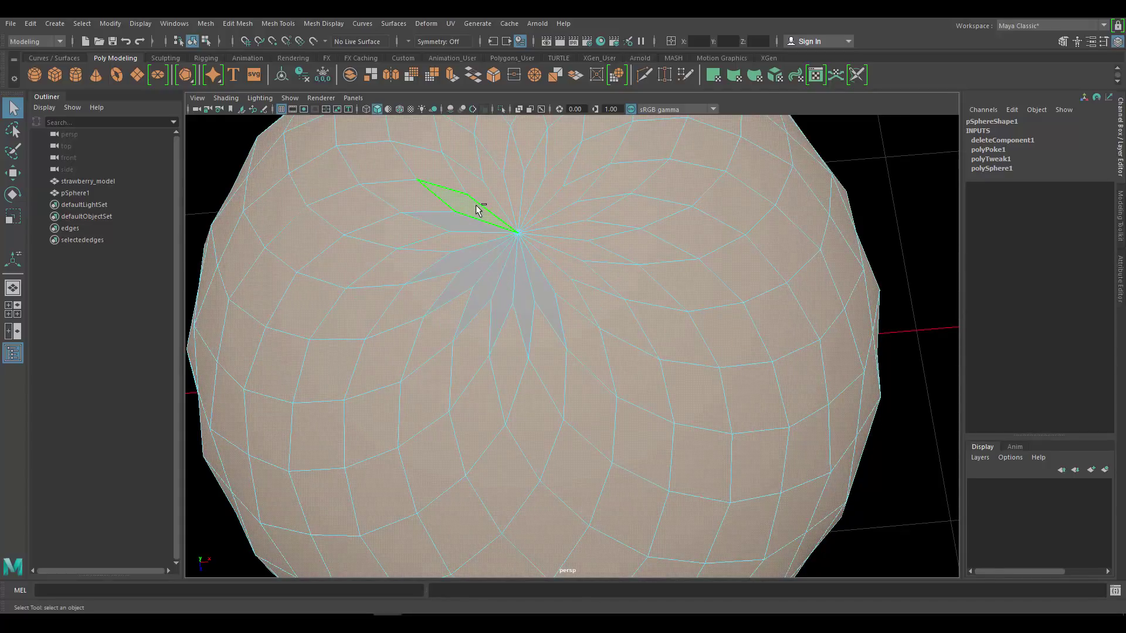
left_click(465, 237, "shift")
mouse_move(488, 198)
left_mouse_down()
mouse_move(508, 183)
mouse_move(548, 223)
left_mouse_up()
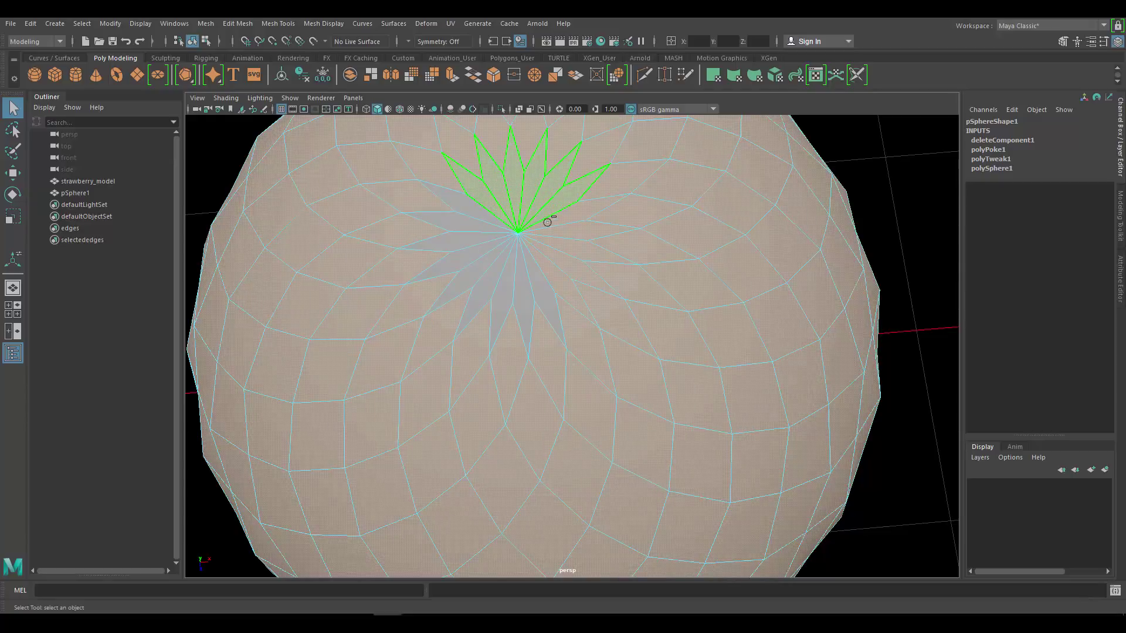
left_click(554, 262)
key("Tab")
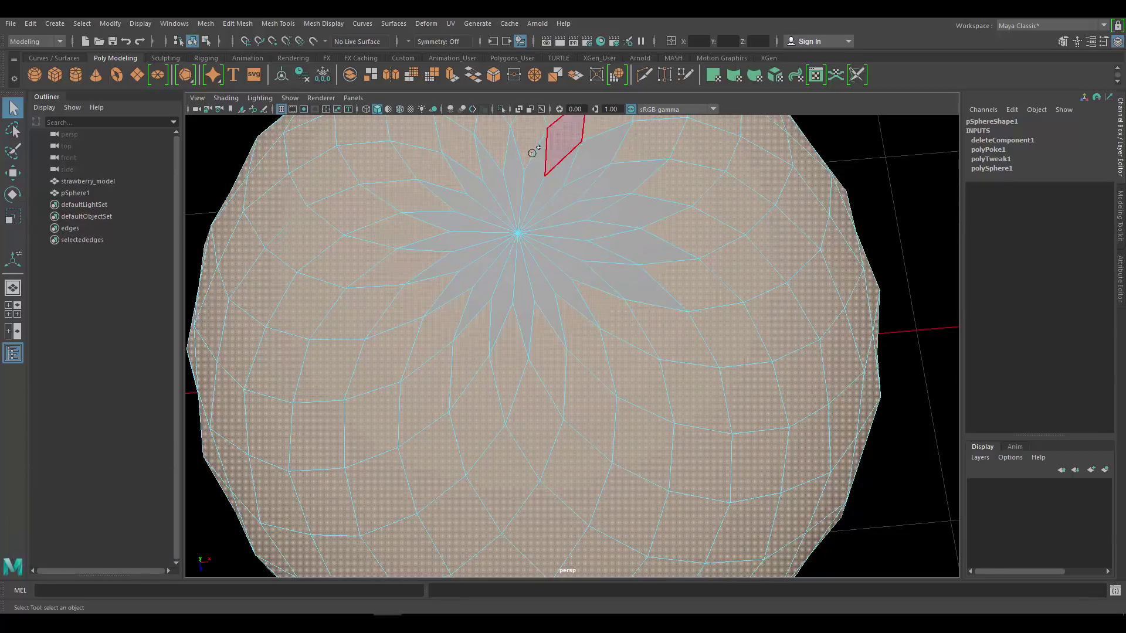
Step: Deselect the second ring of faces around the top pole
mouse_move(448, 168)
left_mouse_down()
mouse_move(421, 219)
mouse_move(433, 280)
mouse_move(465, 325)
left_mouse_up()
left_click_drag(595, 309, 605, 310, "ctrl")
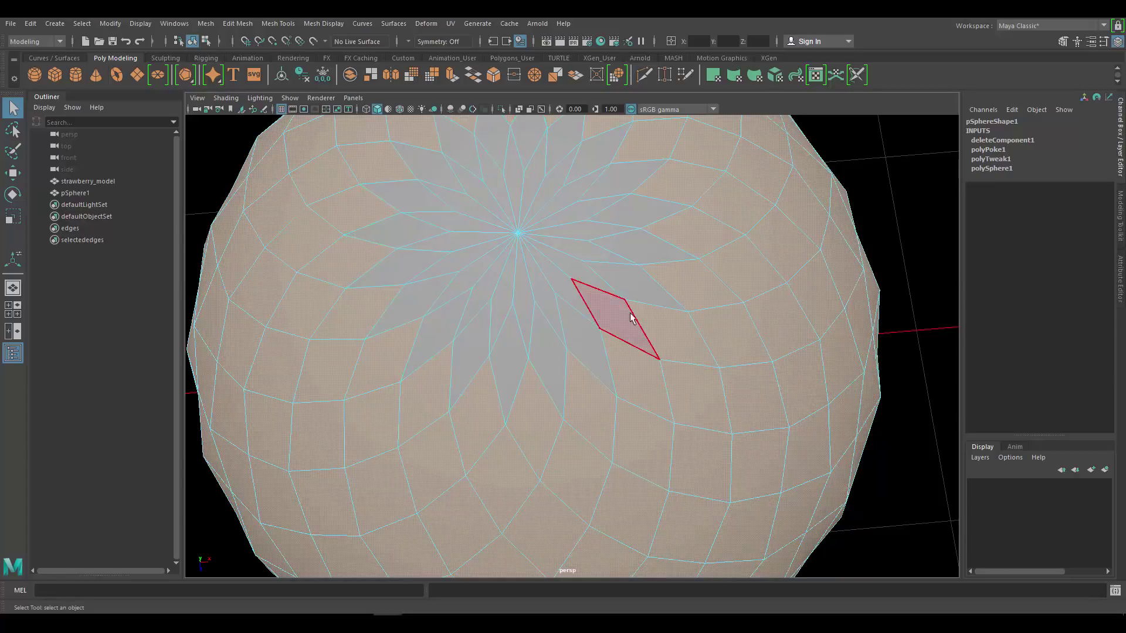
left_click_drag(678, 380, 653, 325, "alt")
right_click_drag(652, 325, 632, 245, "alt")
middle_click_drag(633, 245, 631, 284, "alt")
mouse_move(631, 284)
left_mouse_down("alt")
mouse_move(636, 264)
mouse_move(626, 284)
mouse_move(610, 281)
left_mouse_up("alt")
right_click_drag(610, 281, 721, 304, "alt")
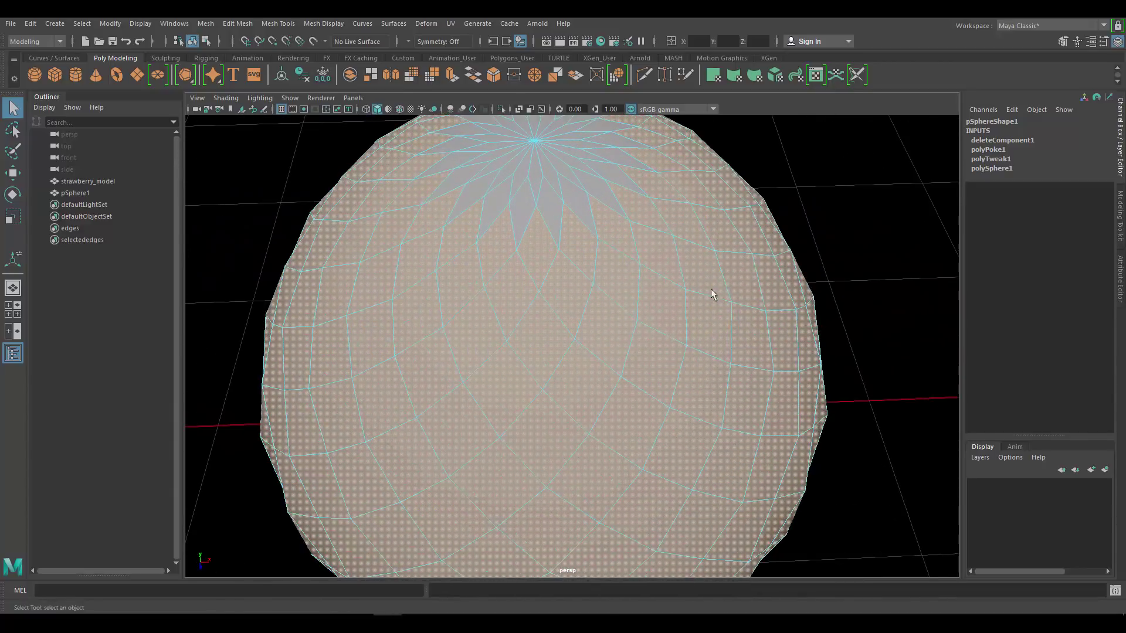
Step: Deselect the three innermost rings of faces around the fruit's bottom pole
middle_click_drag(551, 214, 545, 269, "alt")
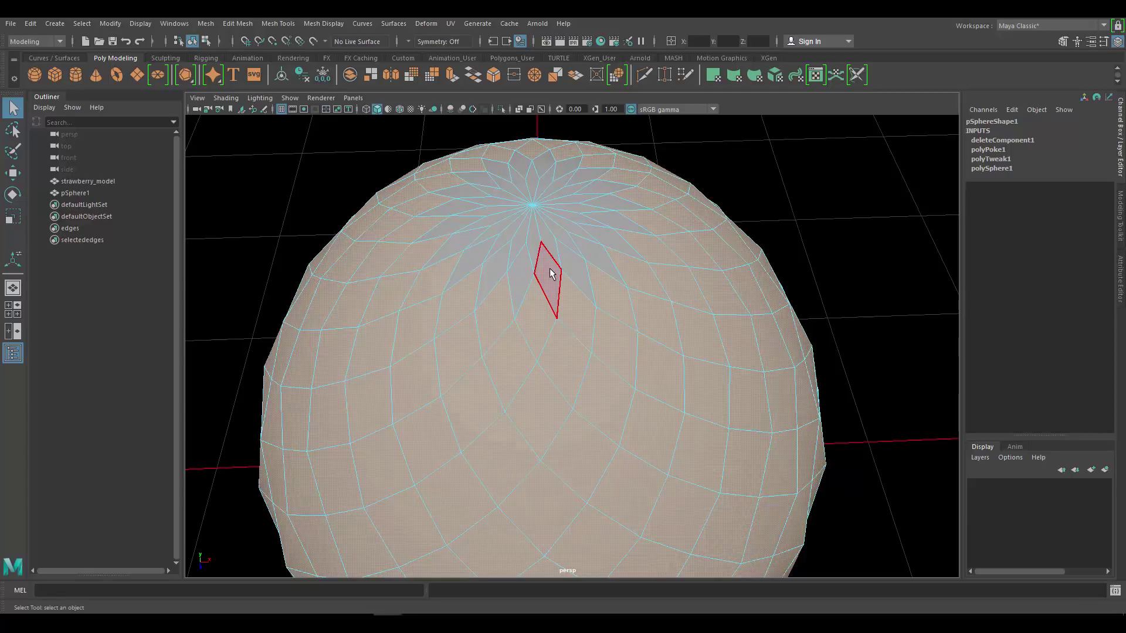
right_click_drag(565, 252, 364, 246, "alt")
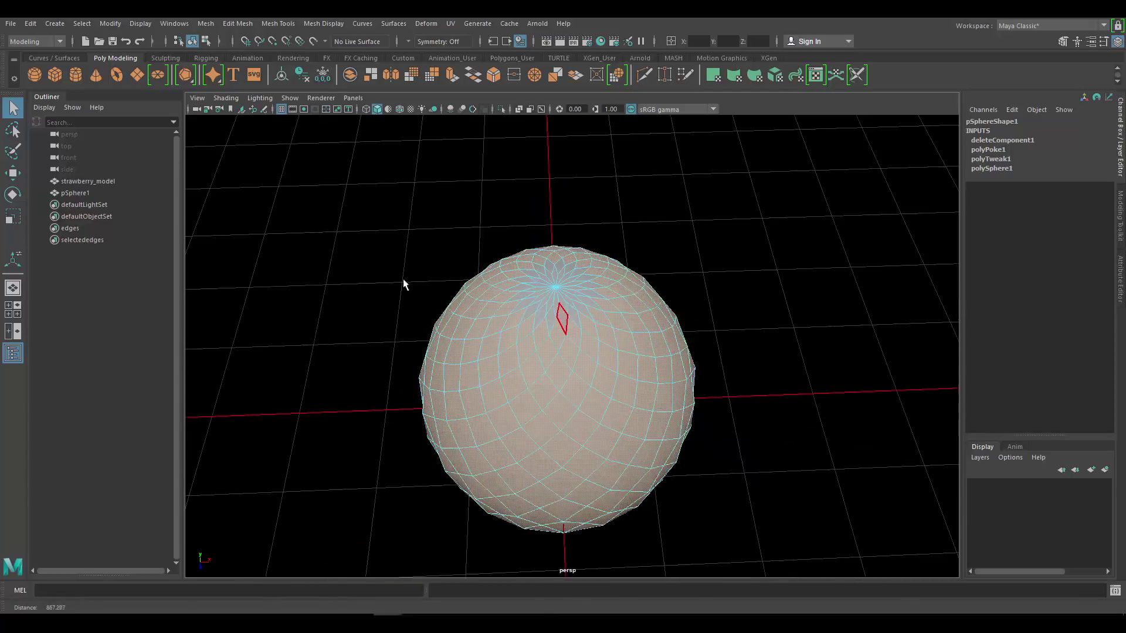
middle_click_drag(364, 247, 663, 190, "alt")
middle_click_drag(419, 248, 791, 208, "alt")
middle_click_drag(774, 314, 520, 314, "alt")
right_click_drag(519, 296, 531, 300, "alt")
left_click_drag(509, 303, 589, 345, "alt")
scroll(514, 308, "up", 6)
middle_click_drag(513, 299, 596, 344, "alt")
right_click_drag(596, 344, 498, 290, "alt")
key("Tab")
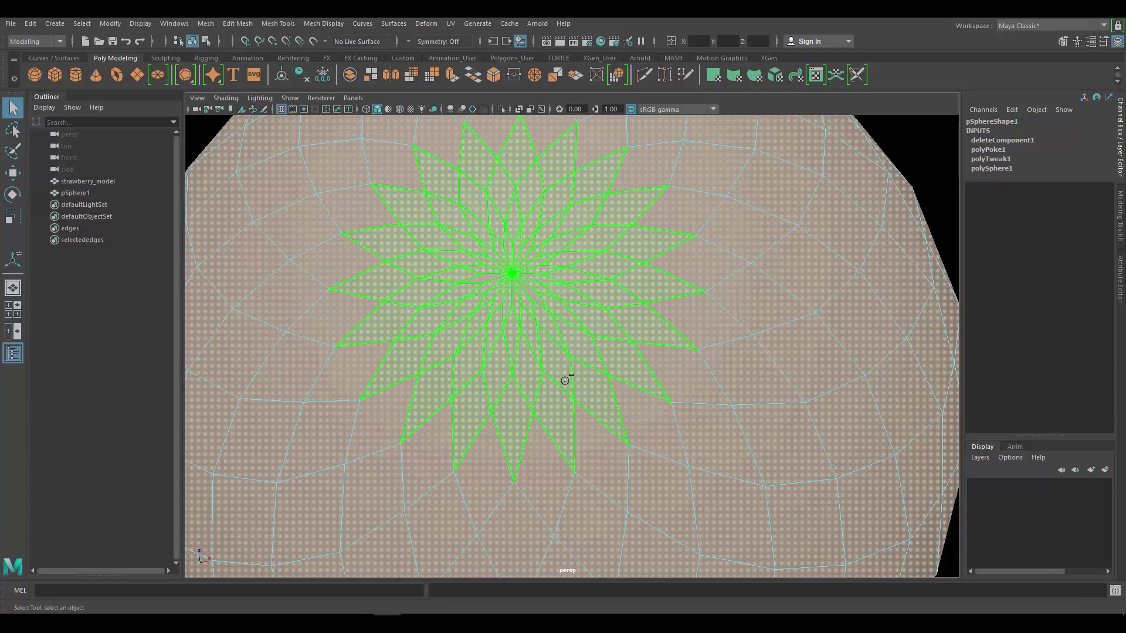
left_click_drag(564, 381, 565, 381, "ctrl")
right_click_drag(684, 376, 750, 350, "alt")
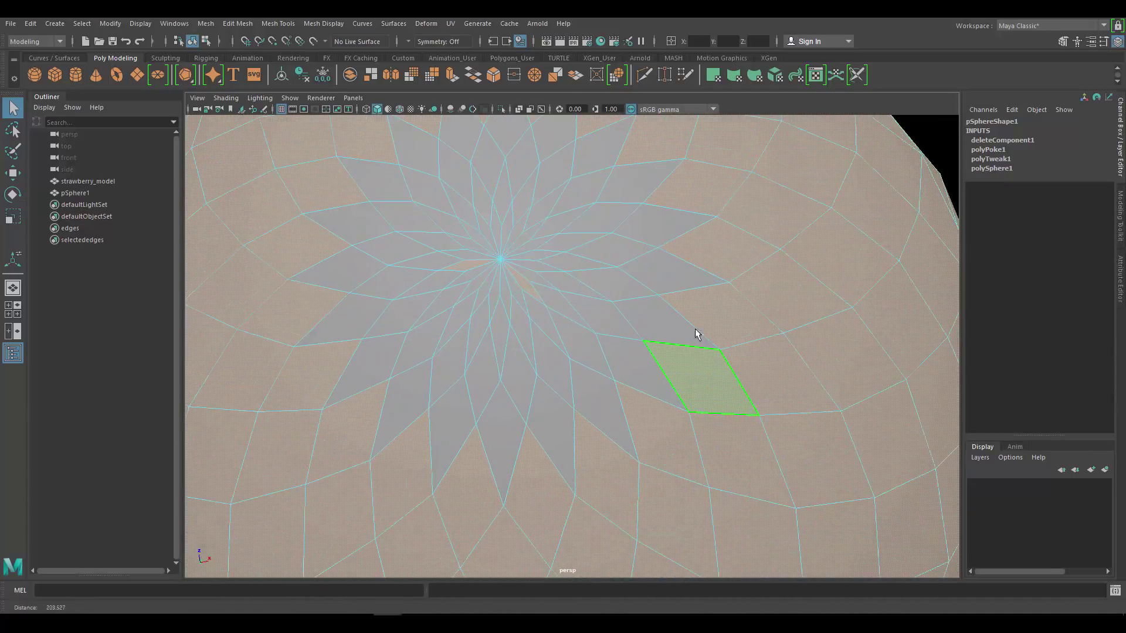
Step: Deselect the third ring of faces around the top pole
right_click_drag(595, 316, 472, 228, "alt")
left_click_drag(644, 309, 643, 329, "alt")
right_click_drag(643, 329, 551, 279, "alt")
mouse_move(580, 276)
left_mouse_down("alt")
mouse_move(603, 322)
mouse_move(573, 340)
mouse_move(572, 269)
left_mouse_up("alt")
left_click(570, 265, "ctrl")
left_click(540, 253, "ctrl")
left_click(493, 255, "ctrl")
left_click(476, 275, "ctrl")
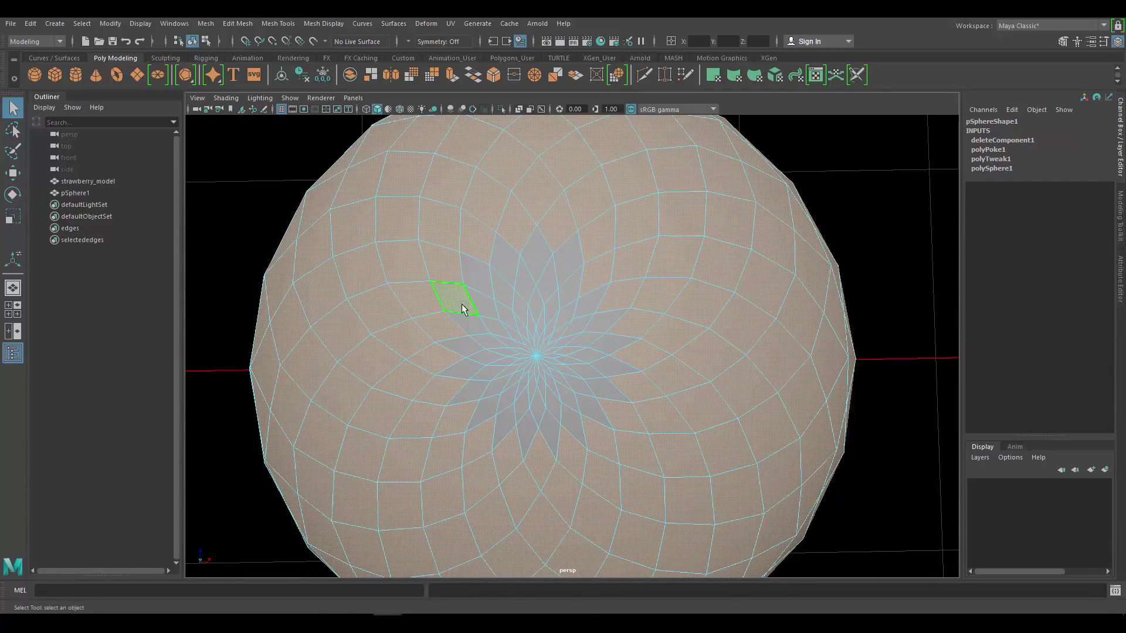
left_click_drag(473, 416, 543, 453)
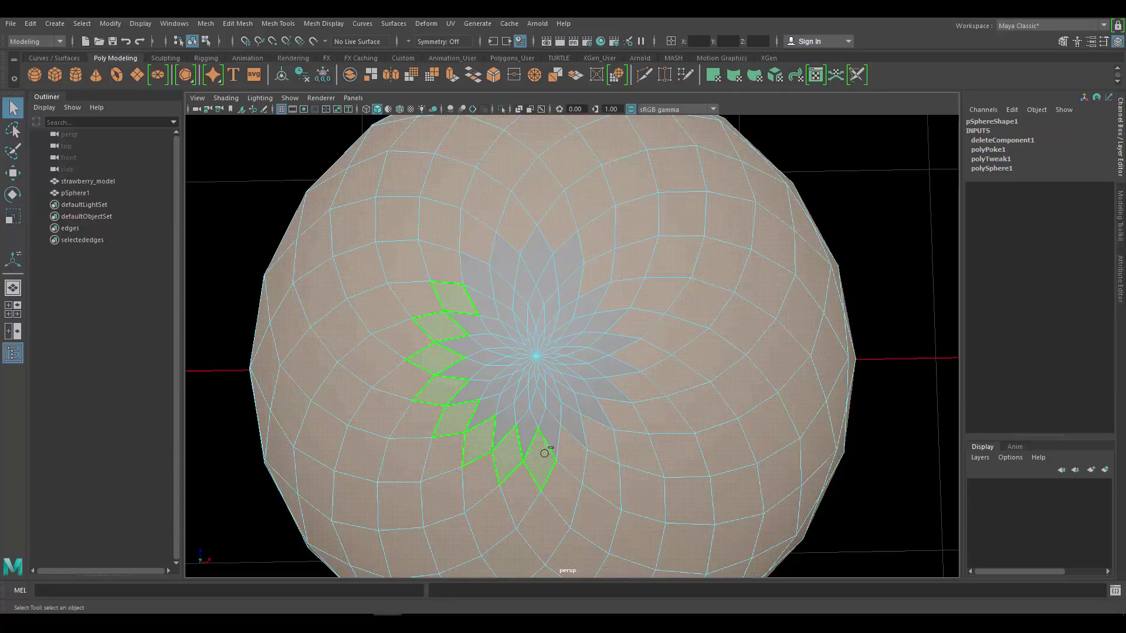
mouse_move(638, 335)
left_mouse_down()
mouse_move(593, 274)
mouse_move(586, 326)
left_mouse_up()
Step: Show the fruit mesh in smooth preview and check its side profile
mouse_move(580, 319)
right_mouse_down("alt")
mouse_move(540, 305)
mouse_move(600, 294)
right_mouse_up("alt")
mouse_move(601, 294)
left_mouse_down("alt")
mouse_move(593, 304)
mouse_move(579, 295)
mouse_move(608, 340)
mouse_move(586, 269)
mouse_move(593, 327)
mouse_move(573, 284)
mouse_move(588, 309)
mouse_move(607, 294)
left_mouse_up("alt")
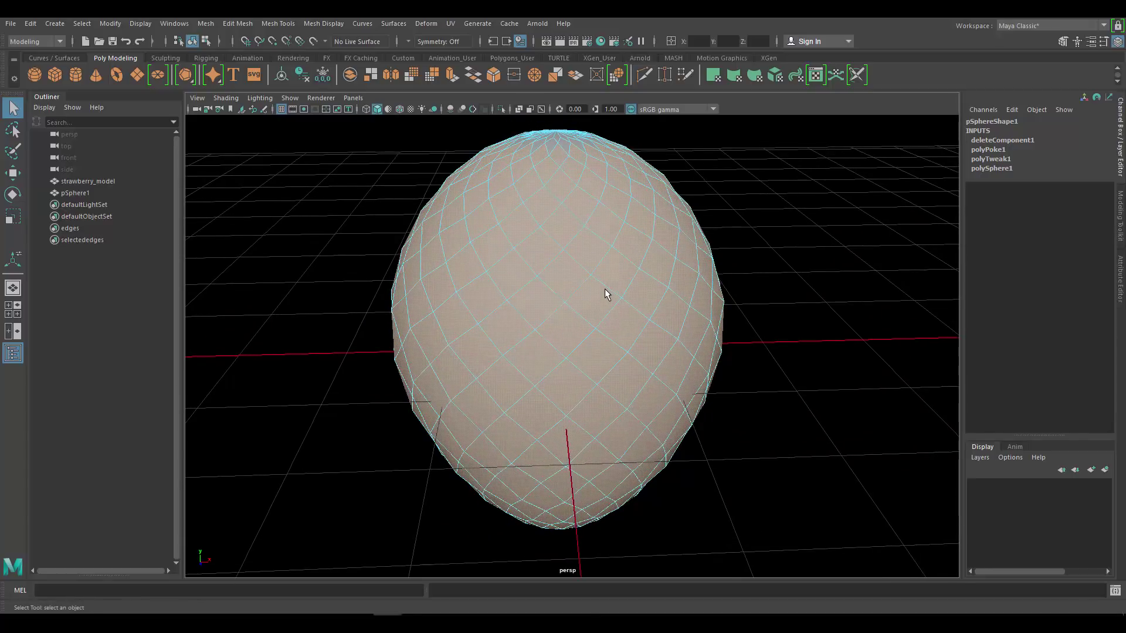
key("3")
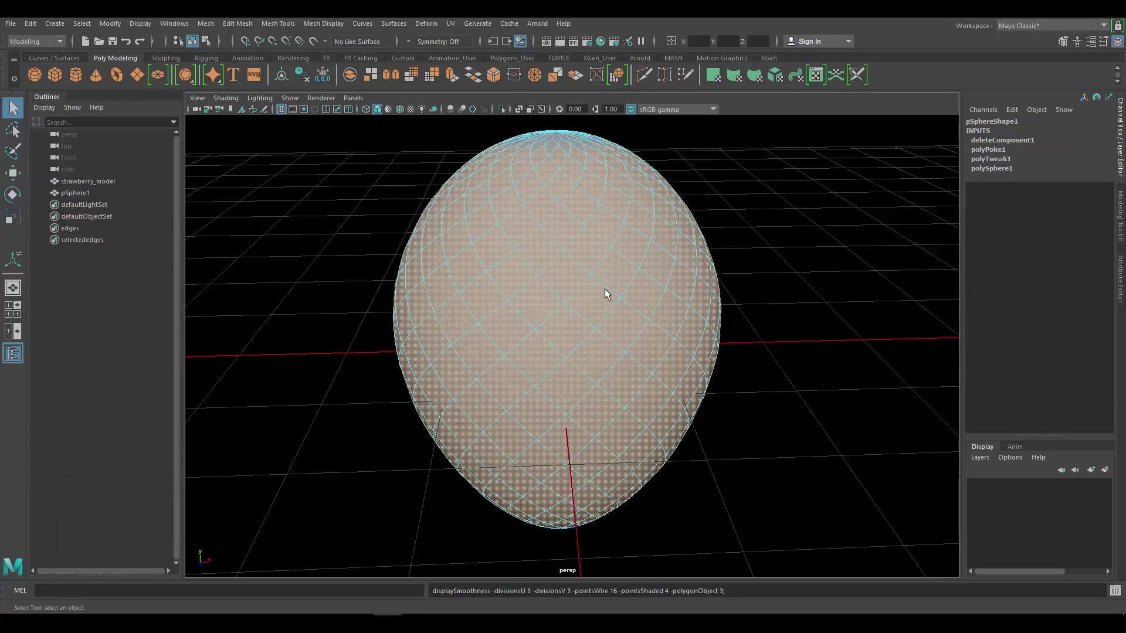
left_click_drag(606, 294, 619, 280, "alt")
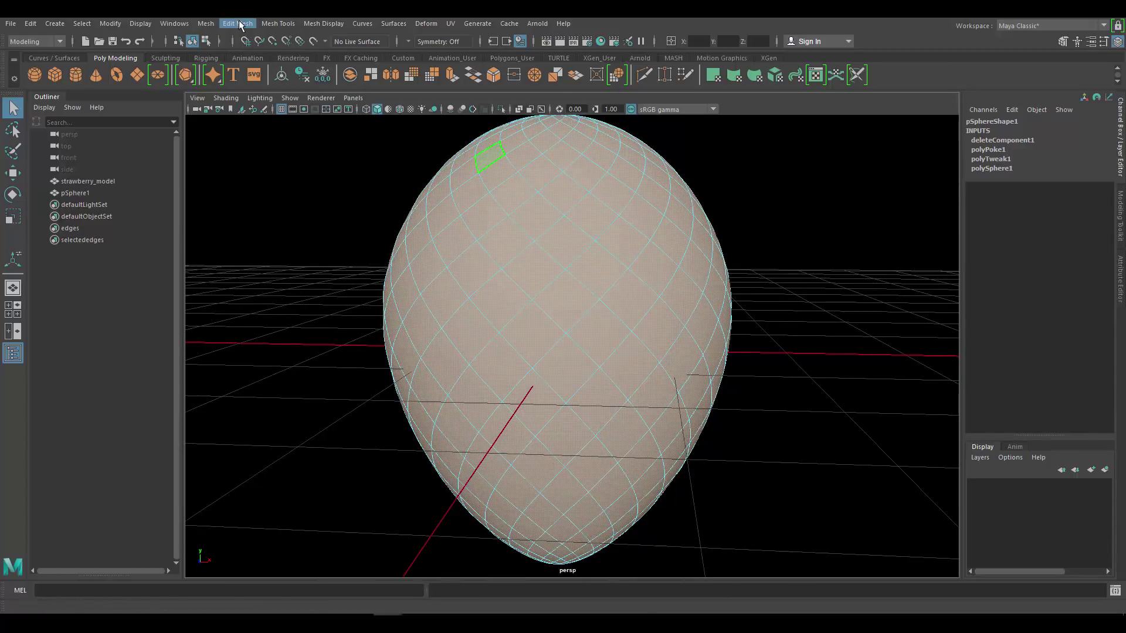
Step: Extrude the selected faces individually with Keep Faces Together off
left_click(238, 24)
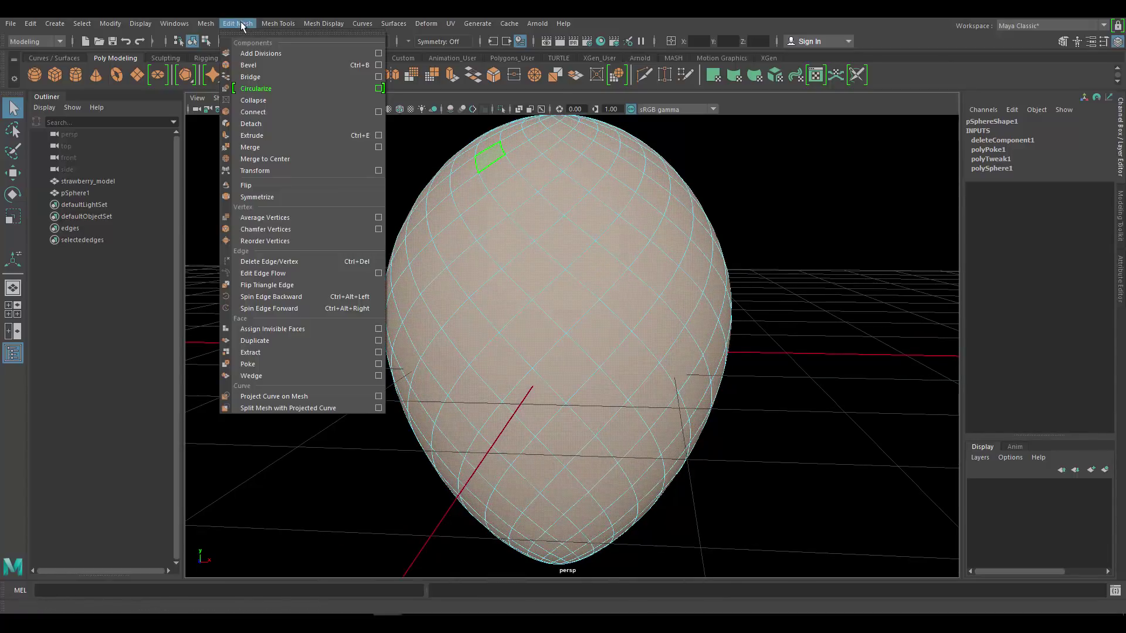
left_click(273, 135)
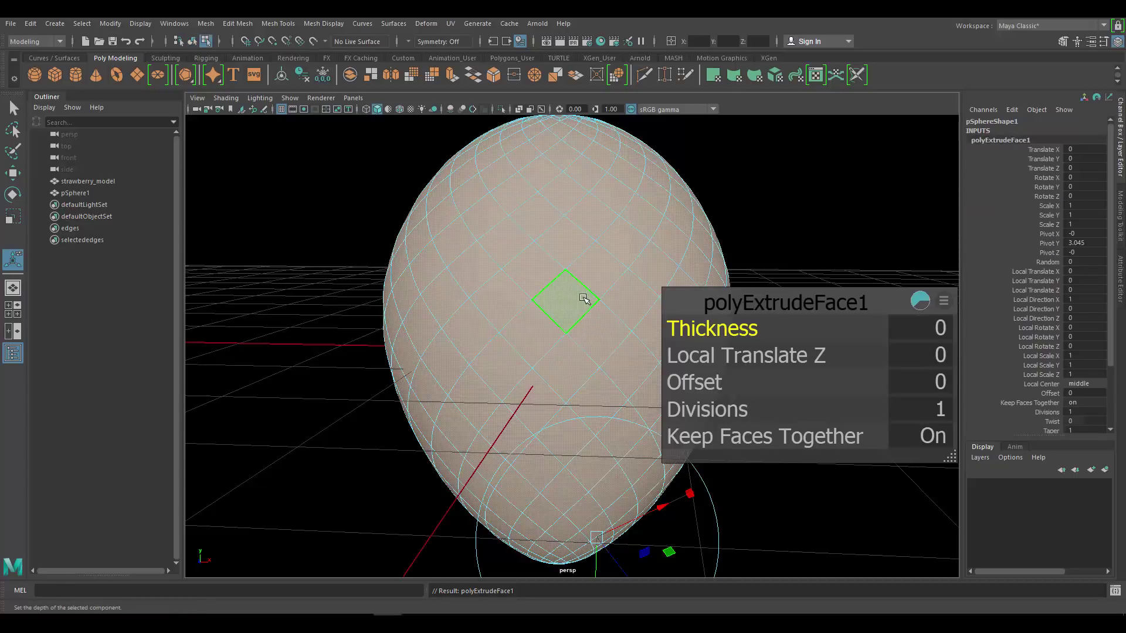
left_click_drag(583, 274, 539, 286, "alt")
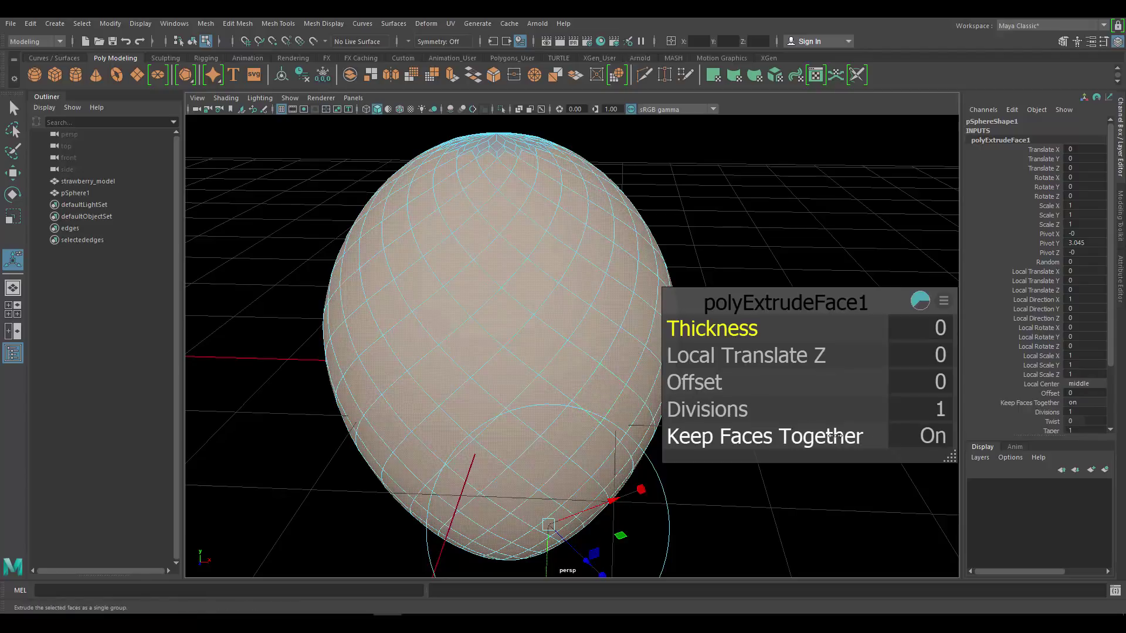
left_click(926, 439)
left_click(931, 438)
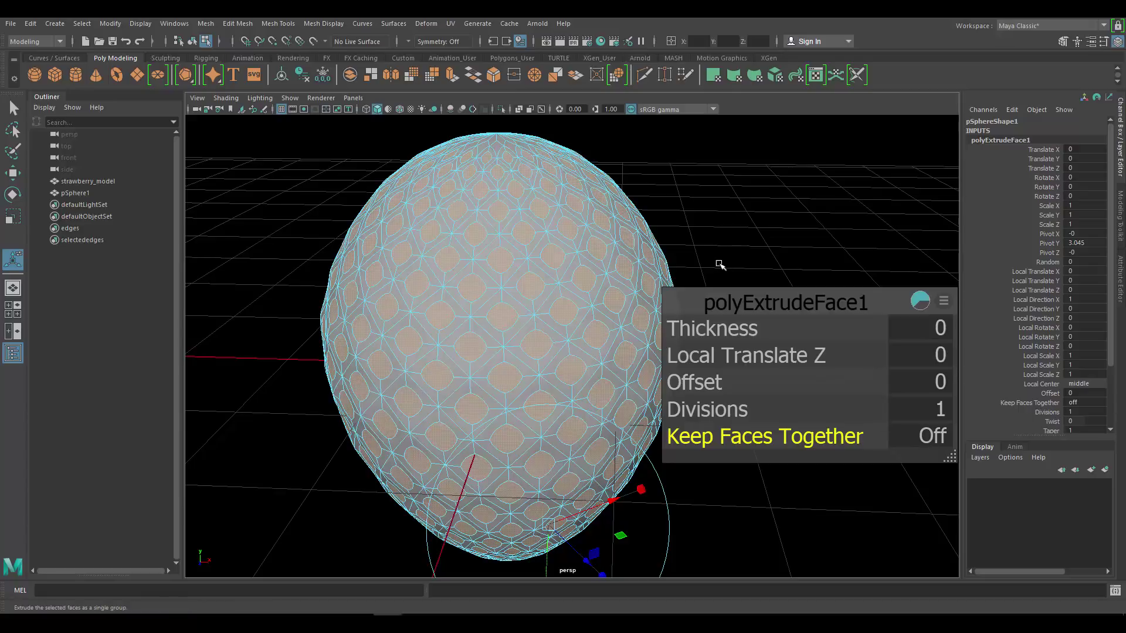
Step: Extrude the selected faces again and push them inward to a Local Translate Z of about -7.91
left_click_drag(607, 268, 505, 277, "alt")
middle_click_drag(506, 278, 533, 303, "alt")
scroll(533, 303, "up", 5)
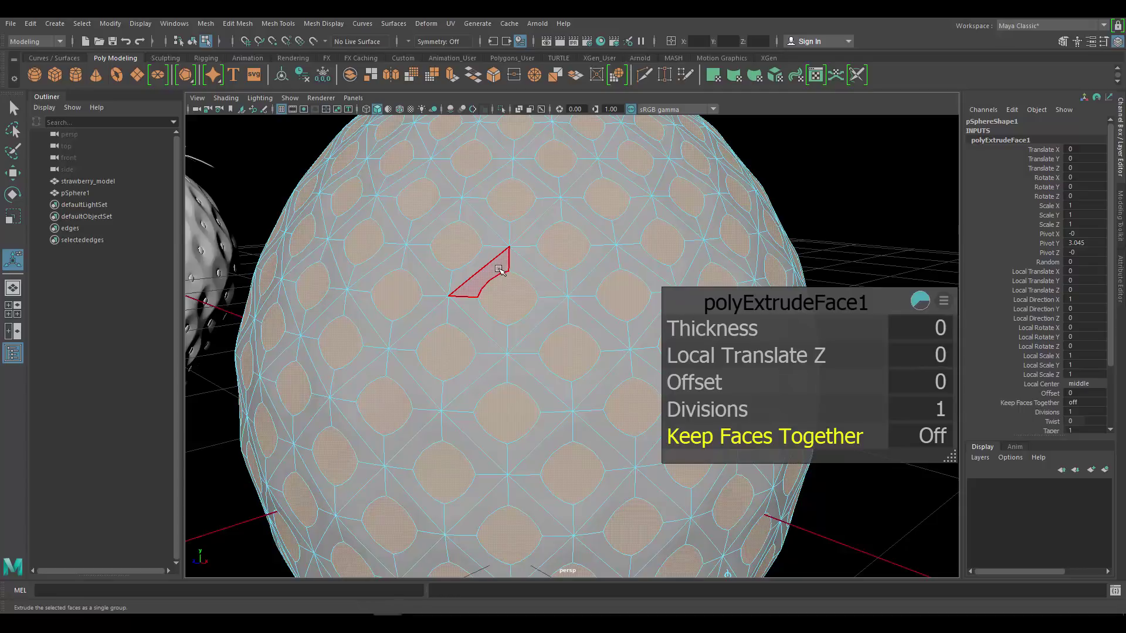
left_click_drag(350, 269, 525, 281, "alt")
key("g")
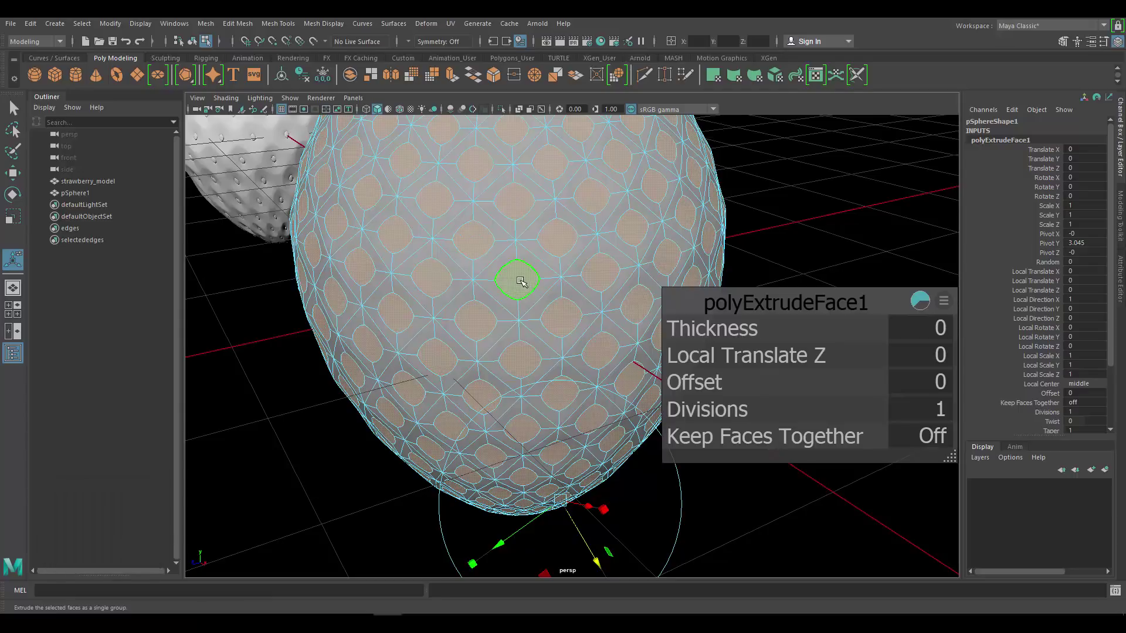
key("g")
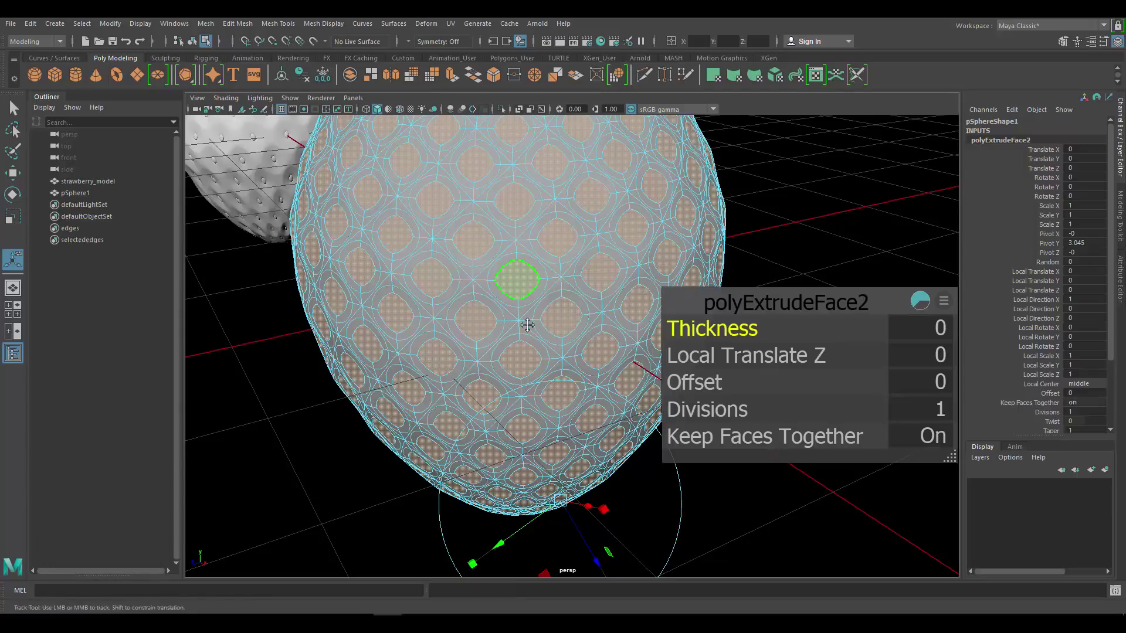
middle_click_drag(528, 325, 516, 315, "alt")
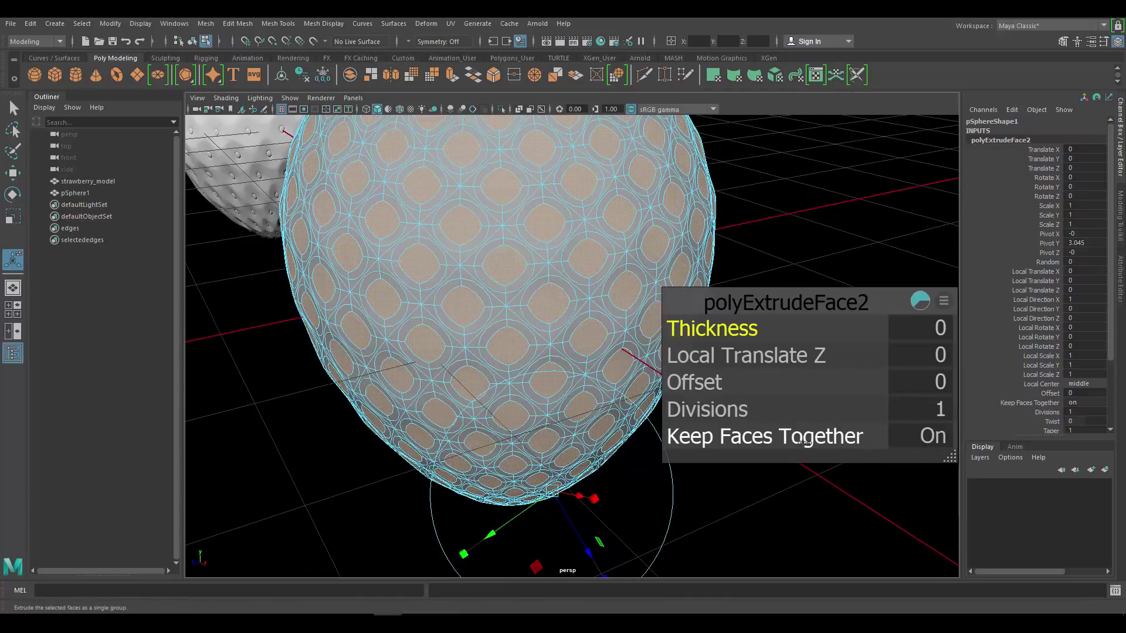
left_click_drag(527, 398, 507, 495, "alt")
left_click_drag(509, 230, 521, 245, "alt")
middle_click_drag(518, 240, 511, 297, "alt")
mouse_move(509, 293)
left_mouse_down("alt")
mouse_move(540, 283)
mouse_move(495, 251)
mouse_move(528, 284)
left_mouse_up("alt")
left_click_drag(531, 358, 534, 311, "alt")
middle_click_drag(534, 328, 522, 237, "alt")
scroll(524, 405, "up", 3)
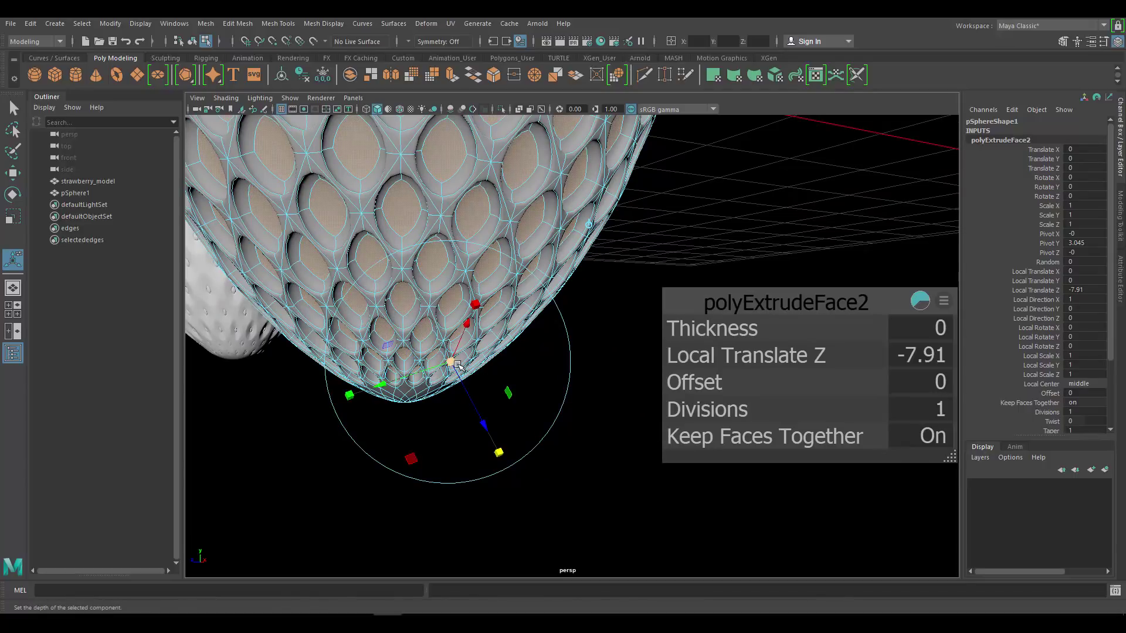
Step: Scale the recessed faces down to about 0.167 and adjust their Local Translate Z to about -5.172
left_click_drag(448, 364, 439, 365)
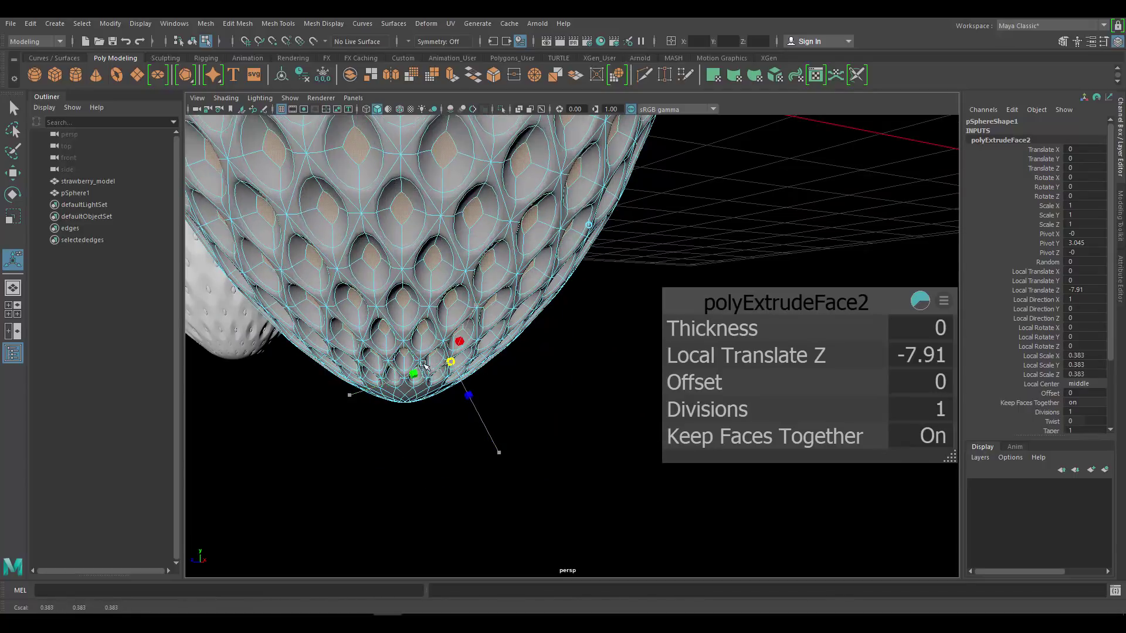
middle_click_drag(416, 328, 422, 480, "alt")
scroll(480, 301, "down", 6)
left_click_drag(476, 281, 510, 280, "alt")
scroll(527, 379, "up", 6)
middle_click_drag(511, 280, 524, 303, "alt")
left_click_drag(525, 304, 556, 302, "alt")
middle_click_drag(555, 302, 531, 249, "alt")
left_click_drag(545, 531, 511, 253)
scroll(519, 287, "up", 5)
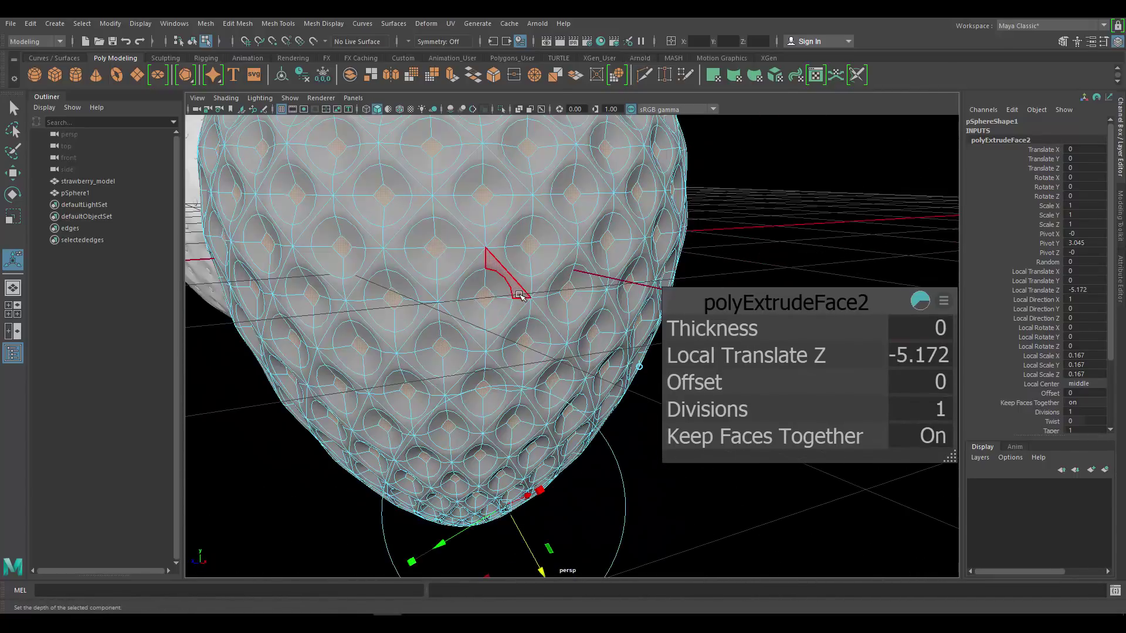
Step: Extrude the small pit-floor faces in place, and extrude them once more with a Local Translate Z of about 1.014
middle_click_drag(533, 494, 526, 450, "alt")
left_click_drag(526, 450, 560, 421, "alt")
middle_click_drag(560, 420, 559, 422, "alt")
left_click_drag(559, 423, 545, 304, "alt")
middle_click_drag(545, 305, 544, 275, "alt")
left_click_drag(544, 275, 542, 352, "alt")
scroll(542, 350, "up", 2)
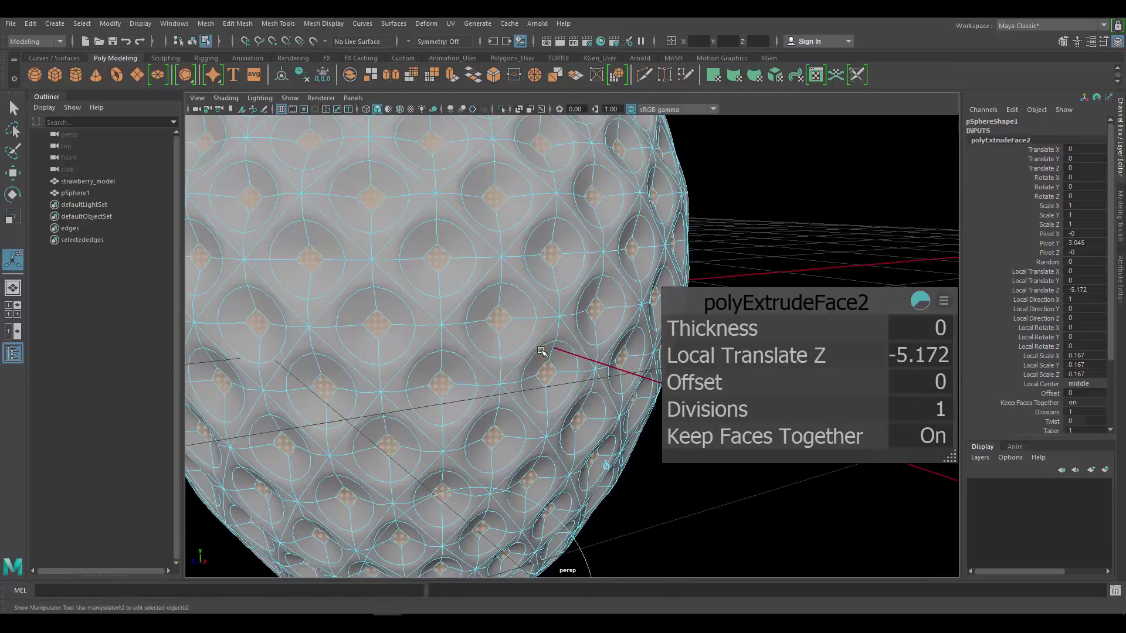
key("g")
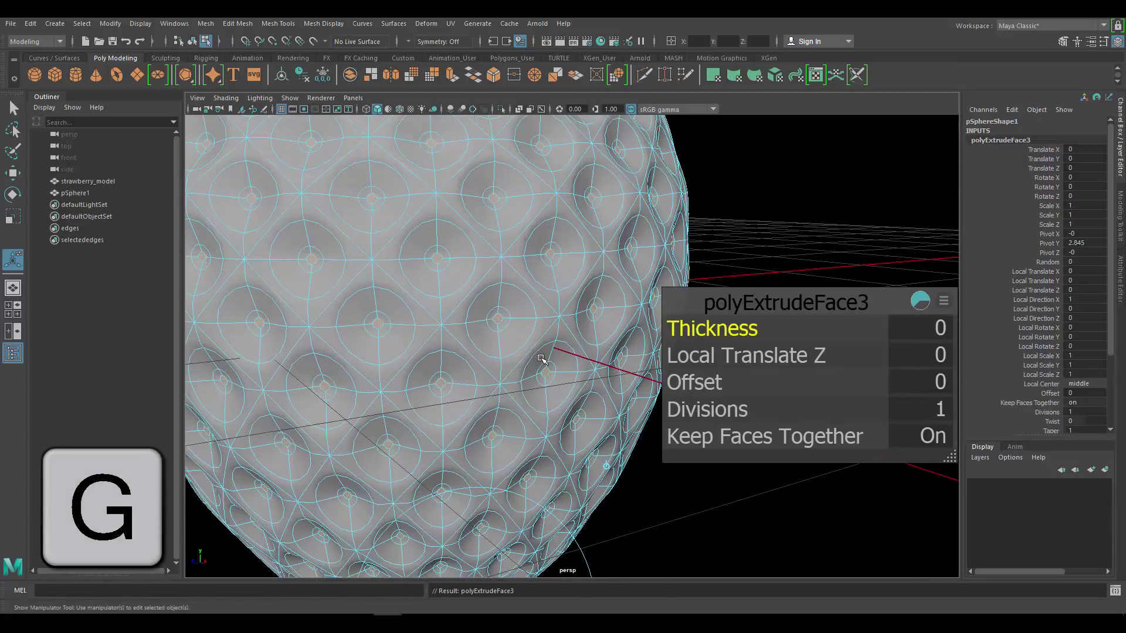
left_click_drag(541, 359, 398, 494, "alt")
left_click_drag(533, 332, 518, 255, "alt")
key("ctrl+z")
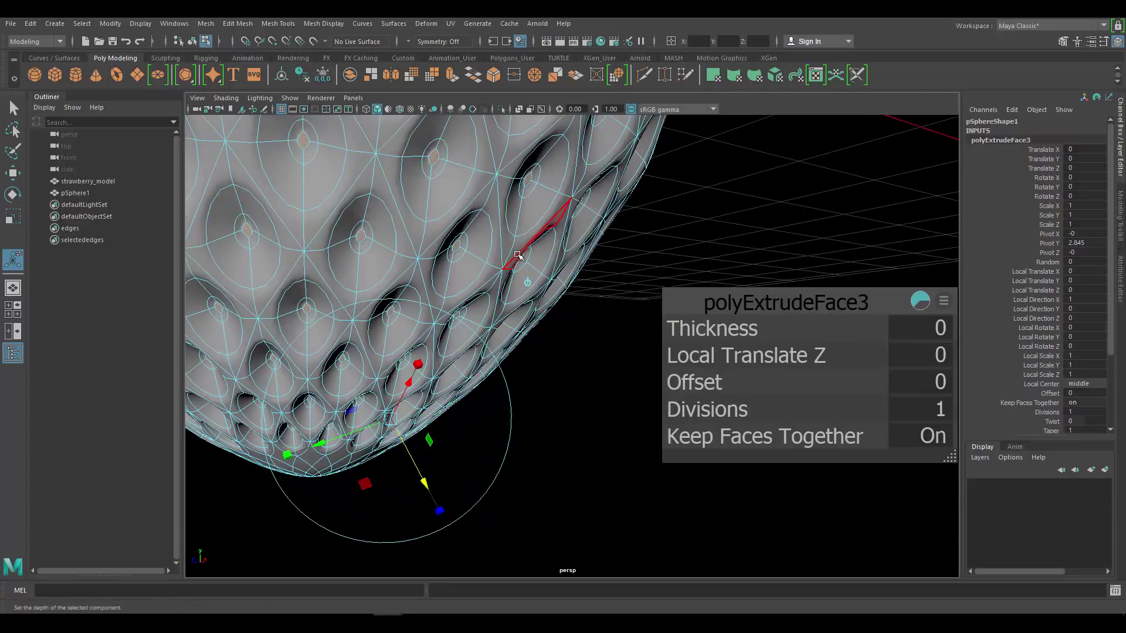
key("g")
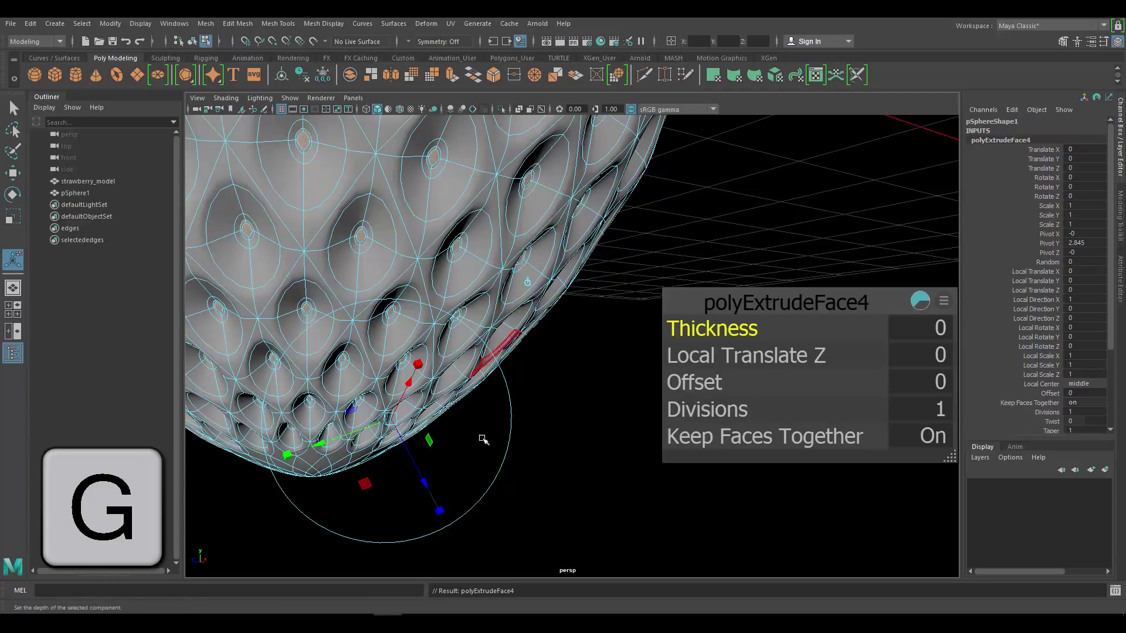
left_click_drag(425, 482, 428, 484)
Step: Inspect the raised seeds inside the pits over the fruit's lower half from several angles
left_click_drag(460, 226, 405, 206, "alt")
middle_click_drag(404, 205, 509, 308, "alt")
left_click_drag(509, 308, 481, 271, "alt")
right_click_drag(481, 271, 618, 340, "alt")
left_click_drag(533, 315, 514, 353, "alt")
right_click_drag(581, 305, 520, 252, "alt")
left_click_drag(521, 252, 531, 293, "alt")
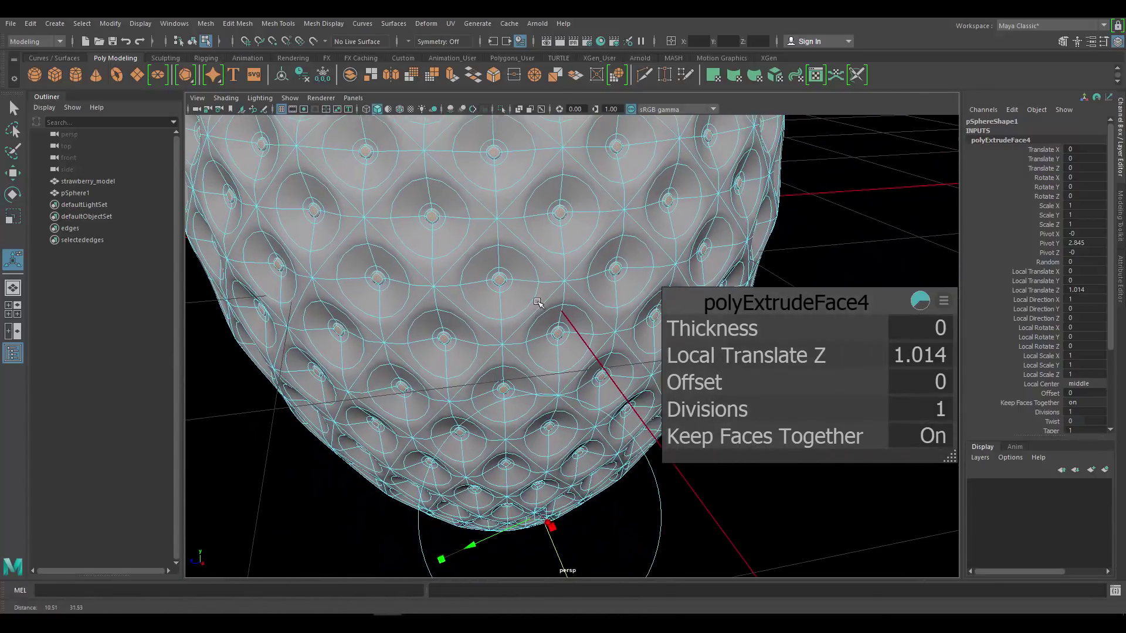
right_click_drag(510, 276, 546, 296, "alt")
left_click_drag(545, 296, 512, 276, "alt")
right_click_drag(513, 276, 613, 316, "alt")
left_click_drag(525, 296, 495, 304, "alt")
middle_click_drag(495, 304, 508, 241, "alt")
left_click_drag(507, 241, 508, 278, "alt")
middle_click_drag(507, 278, 507, 288, "alt")
right_click_drag(507, 289, 464, 272, "alt")
left_click_drag(469, 293, 499, 263, "alt")
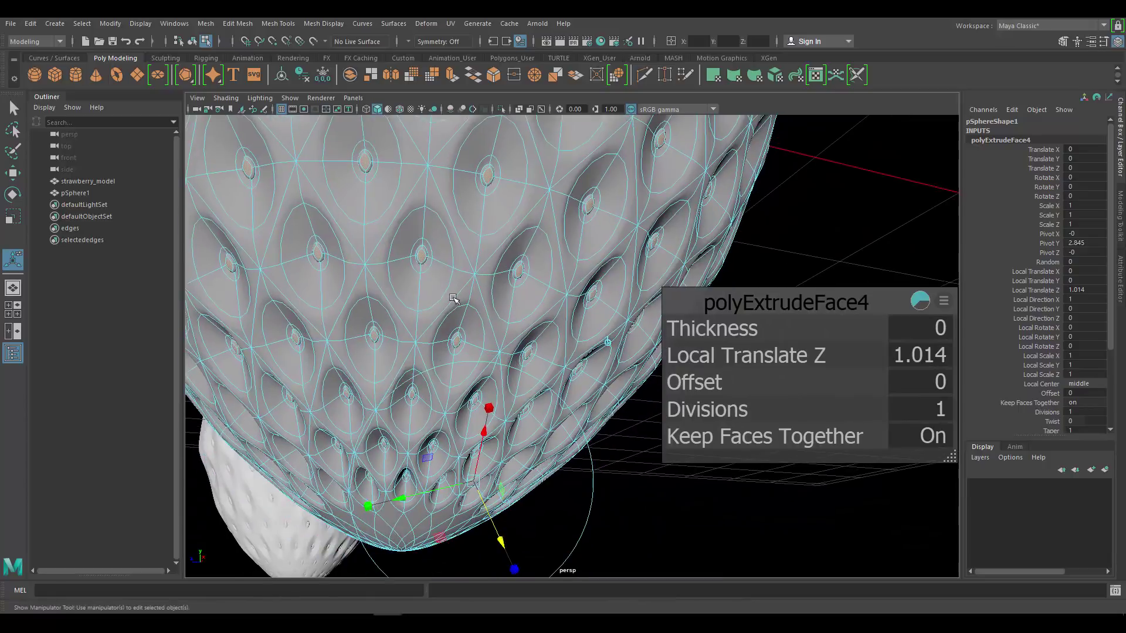
right_click_drag(507, 317, 572, 357, "alt")
left_click_drag(573, 357, 504, 332, "alt")
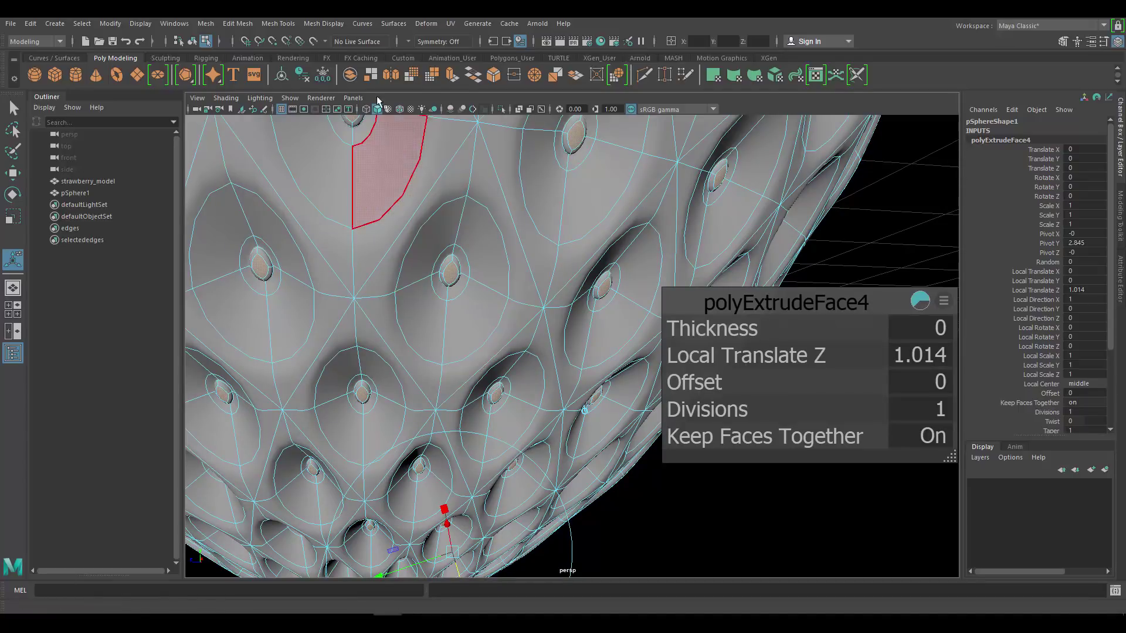
middle_click_drag(560, 252, 567, 260, "alt")
Step: Leave the extrusion and grow the face selection once so it covers the sides of the seeds
key("q")
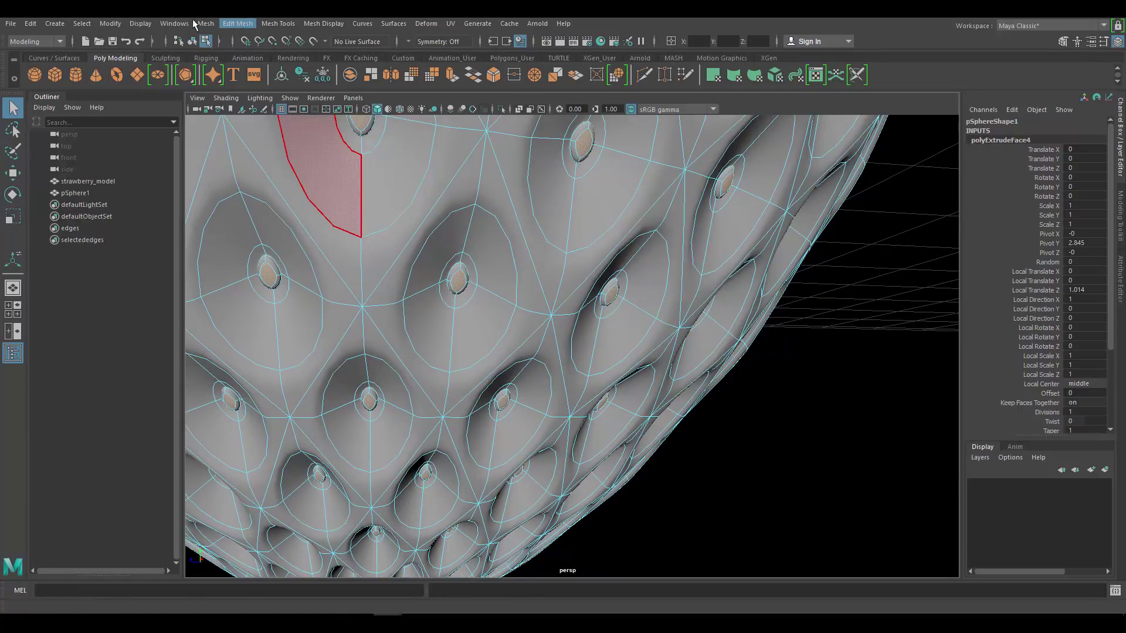
left_click(80, 23)
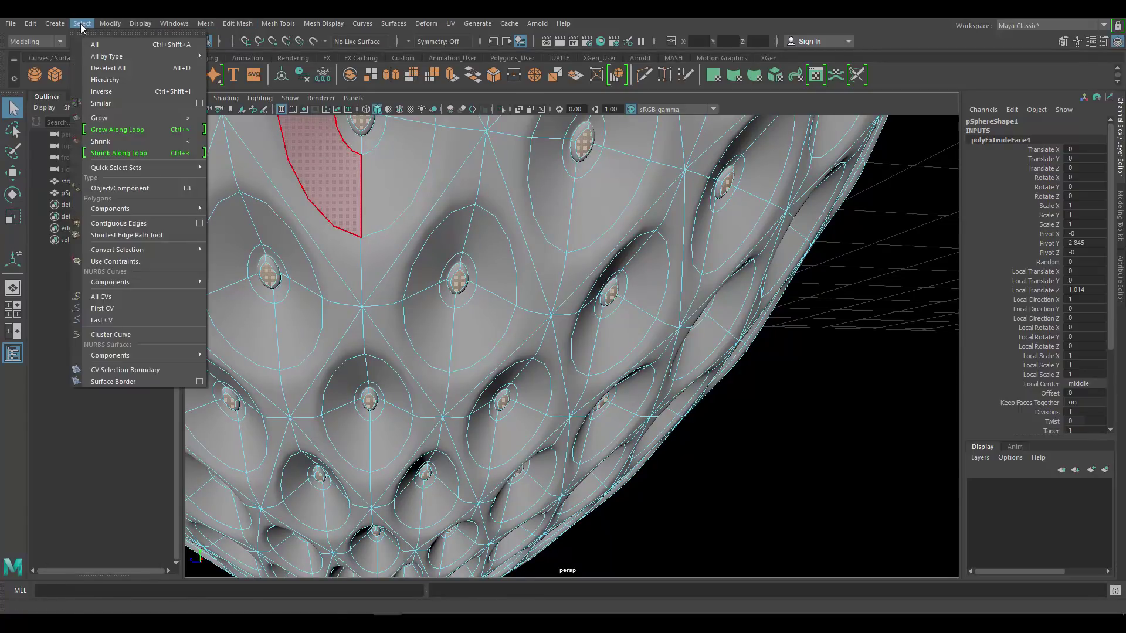
left_click(130, 117)
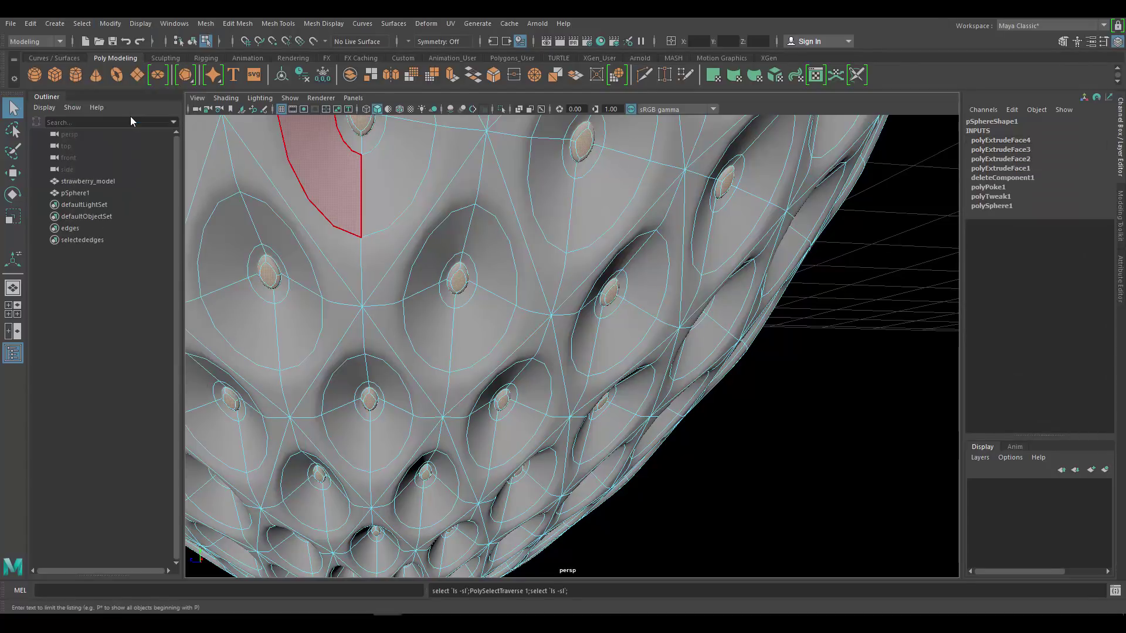
right_click_drag(433, 270, 545, 310, "alt")
left_click_drag(405, 247, 443, 258, "alt")
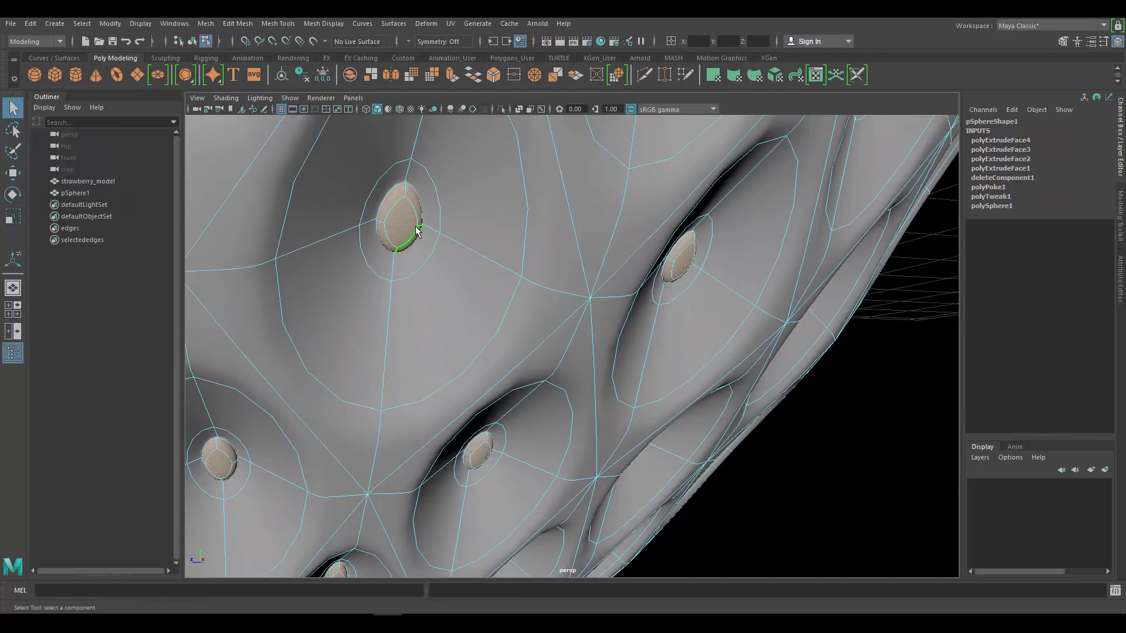
right_click_drag(611, 356, 608, 270, "alt")
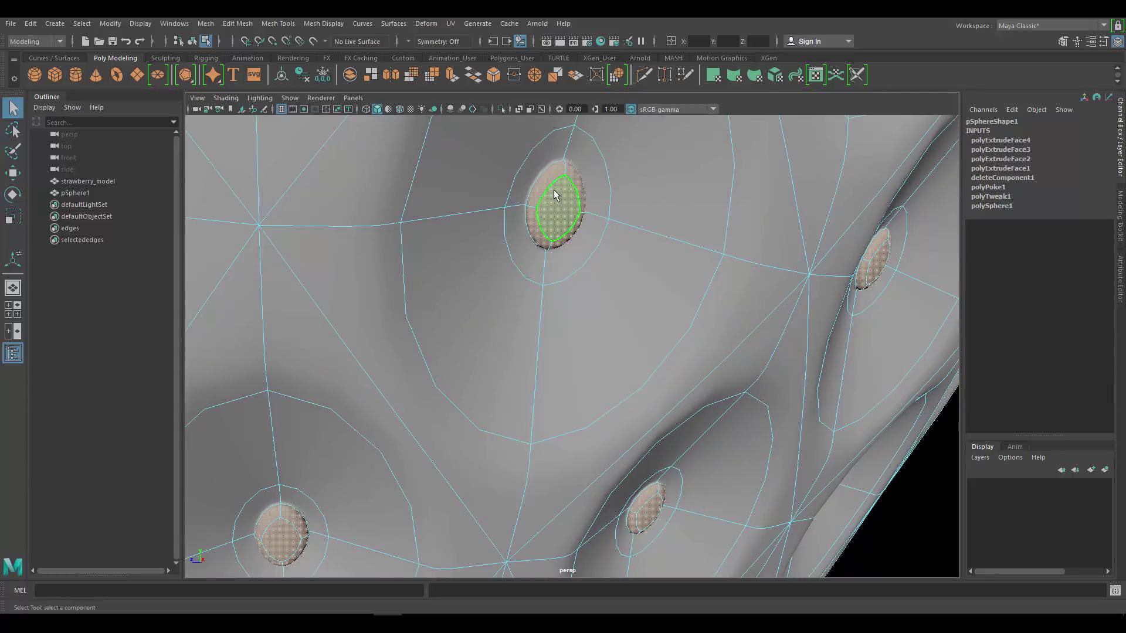
Step: Save the selected seed faces as a quick select set named seeds
left_click(81, 24)
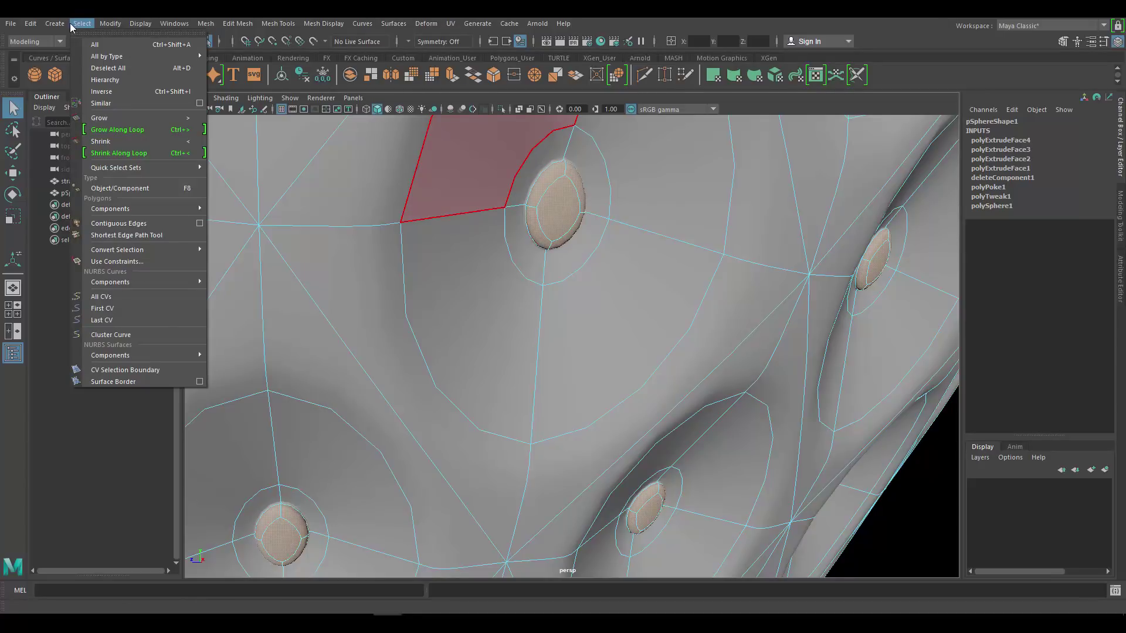
mouse_move(55, 23)
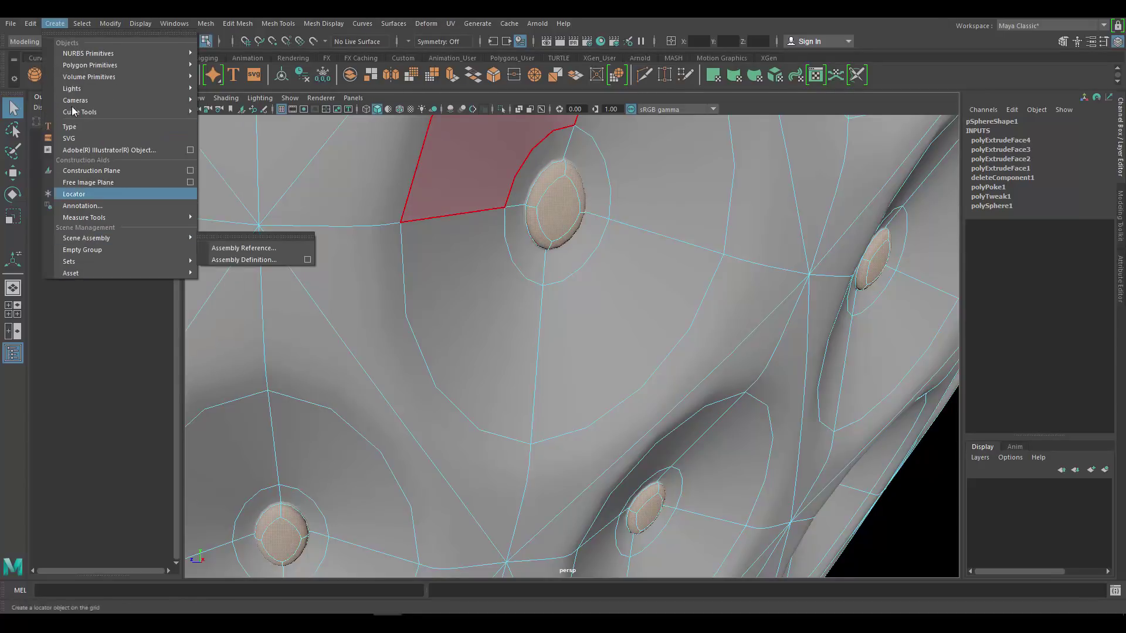
mouse_move(100, 261)
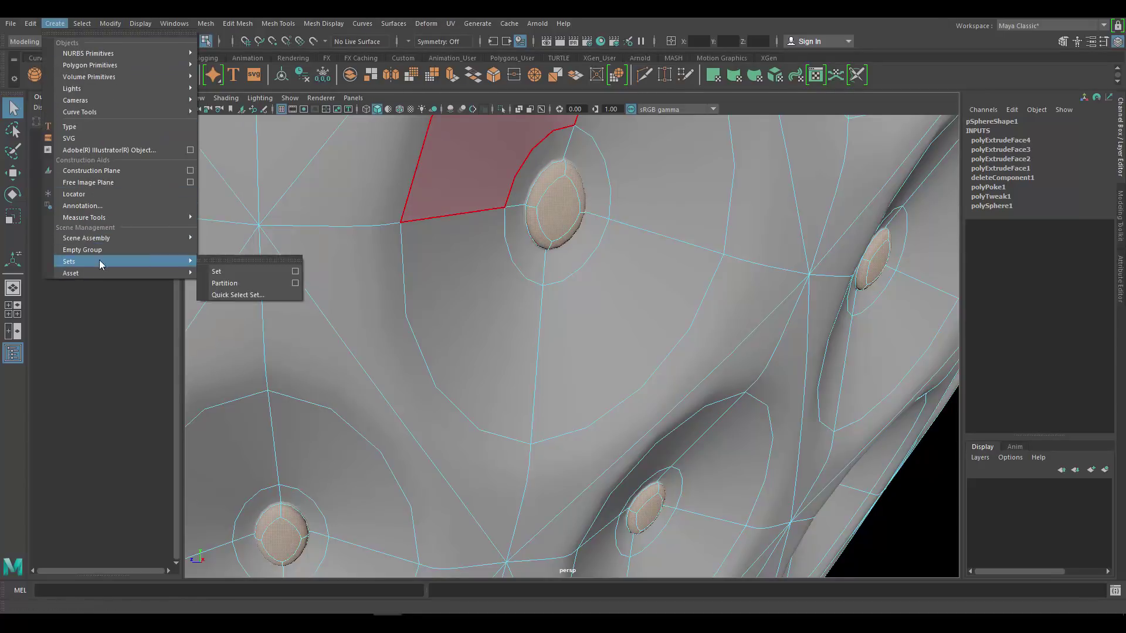
left_click(272, 295)
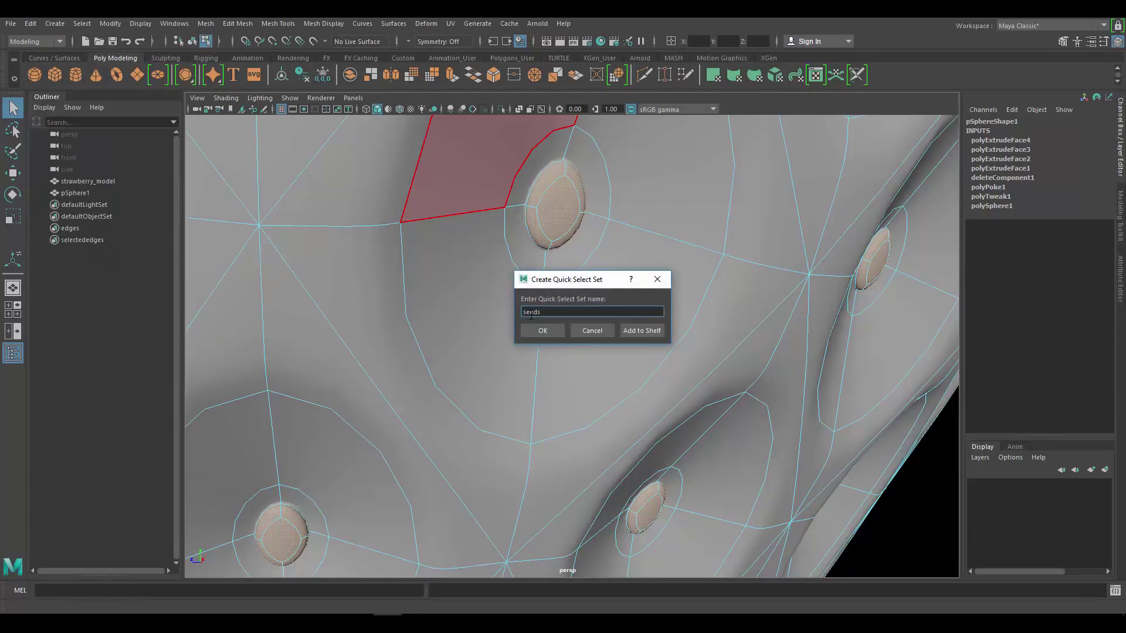
left_click(556, 334)
left_click(627, 318)
Step: Select all of the fruit's body faces while leaving the small seed faces out of the selection
right_click_drag(627, 318, 518, 269, "alt")
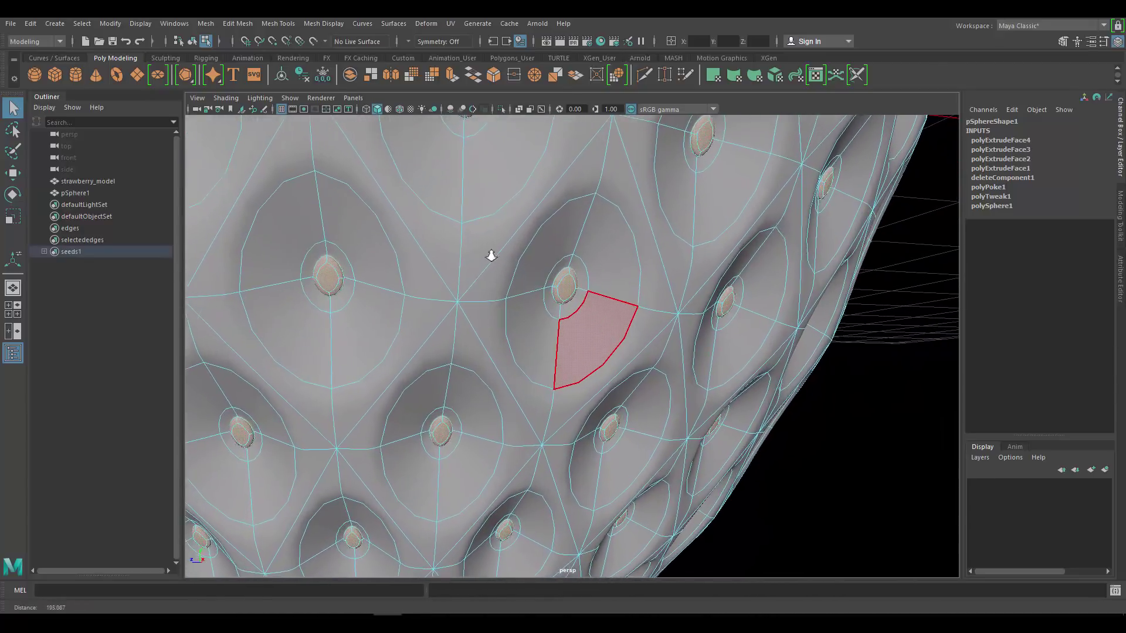
right_click_drag(762, 276, 574, 225, "alt")
left_click_drag(574, 225, 563, 269, "alt")
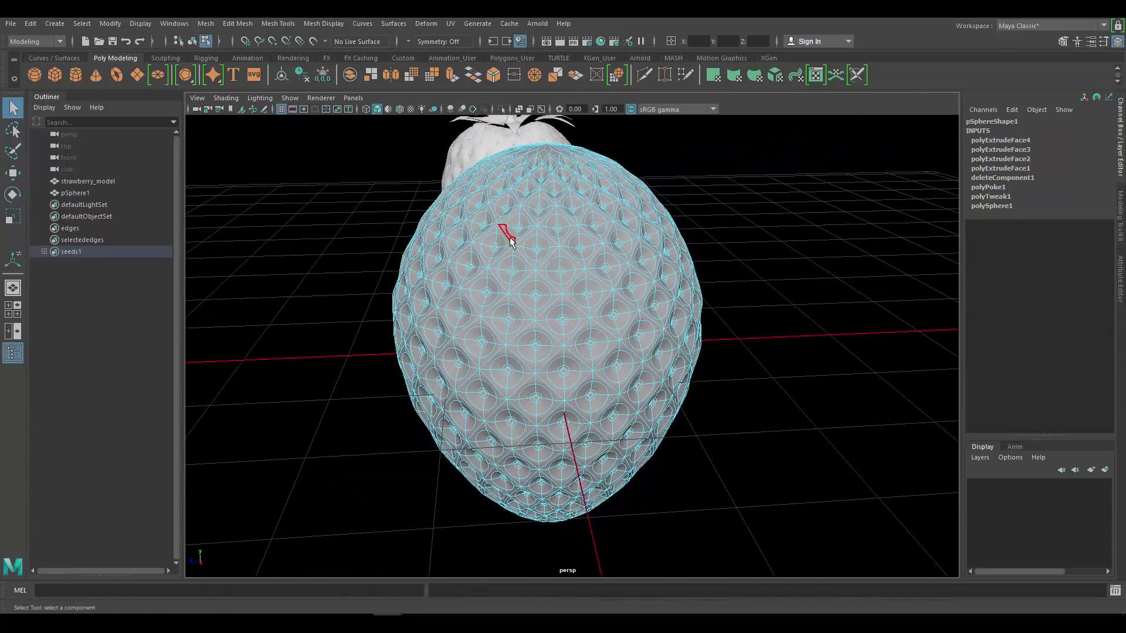
scroll(510, 240, "down", 2)
left_click_drag(385, 205, 777, 554, "alt")
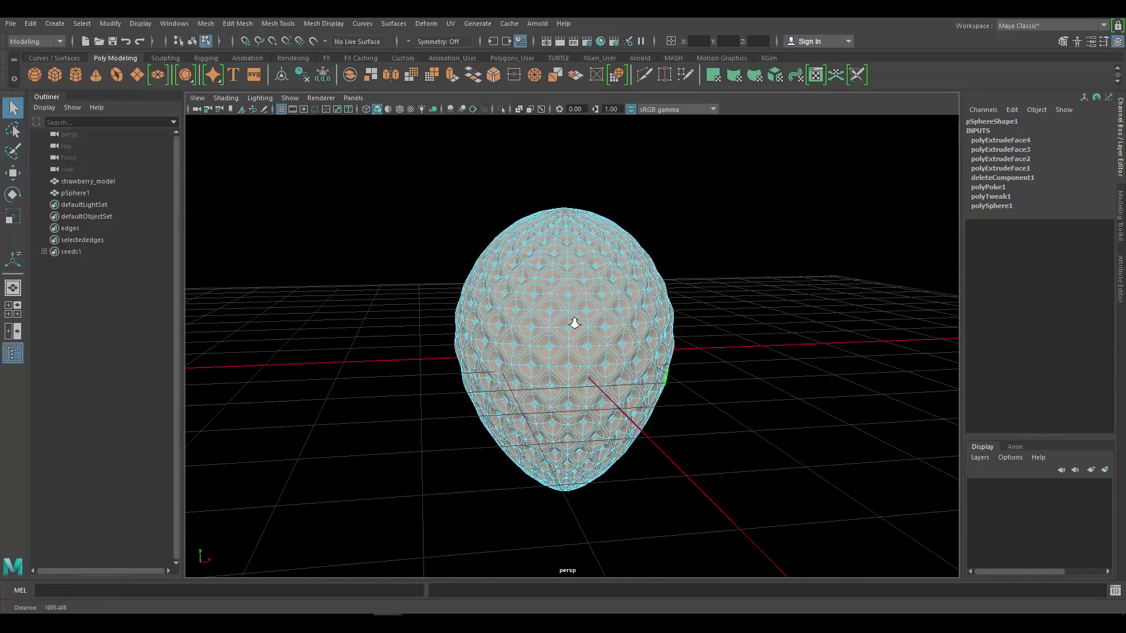
scroll(561, 311, "up", 10)
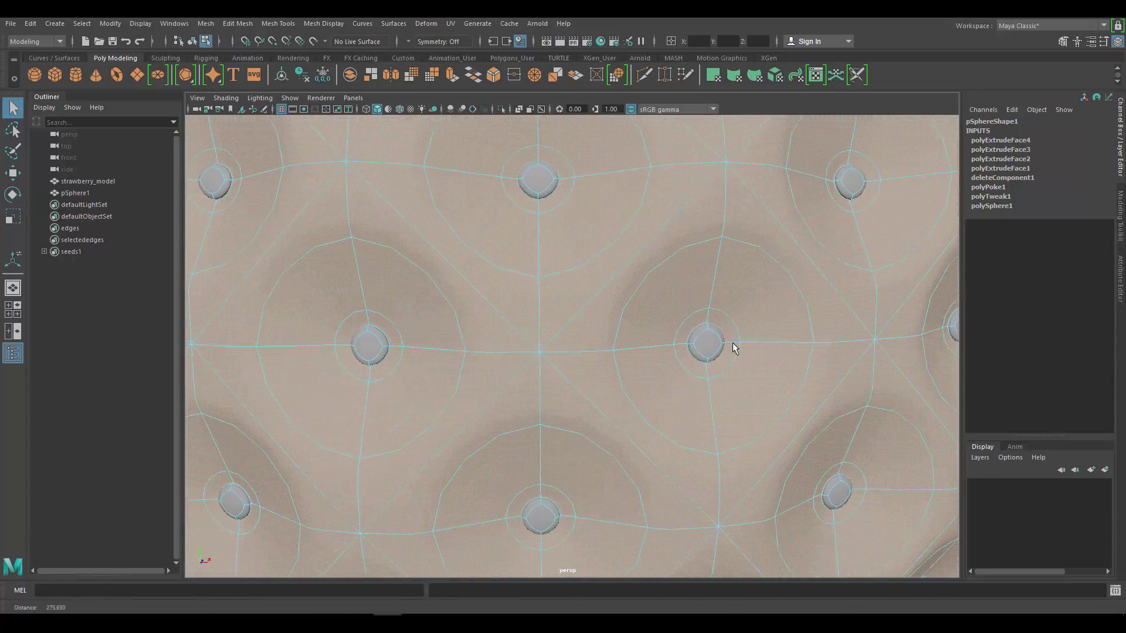
scroll(726, 335, "up", 2)
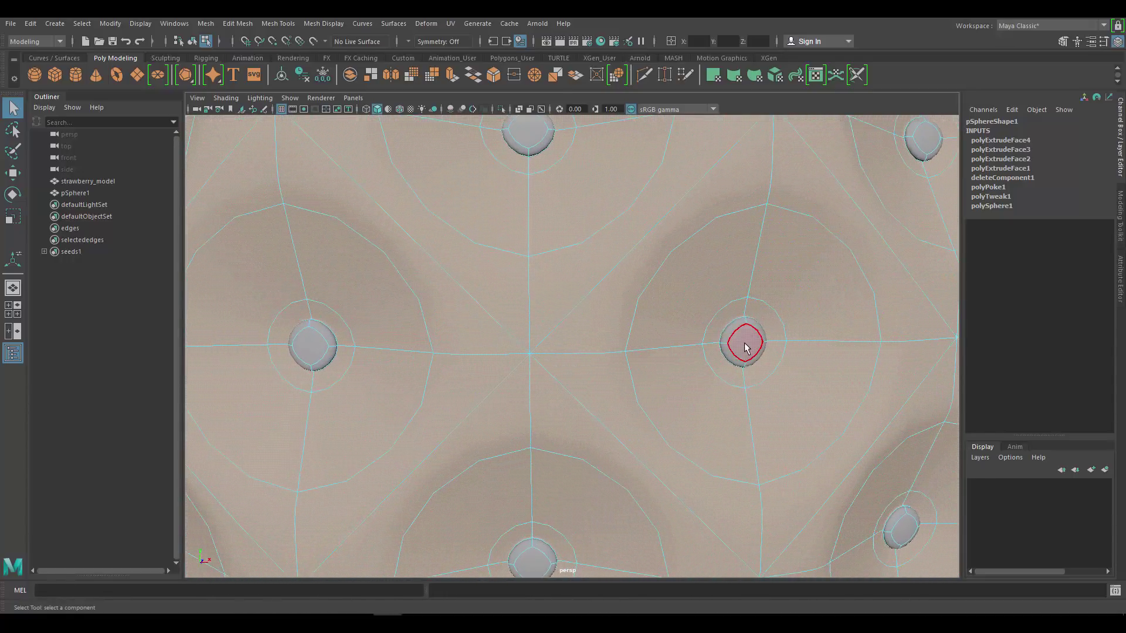
Step: Assign a new Lambert material to the selected body faces
scroll(407, 244, "down", 6)
scroll(635, 292, "up", 4)
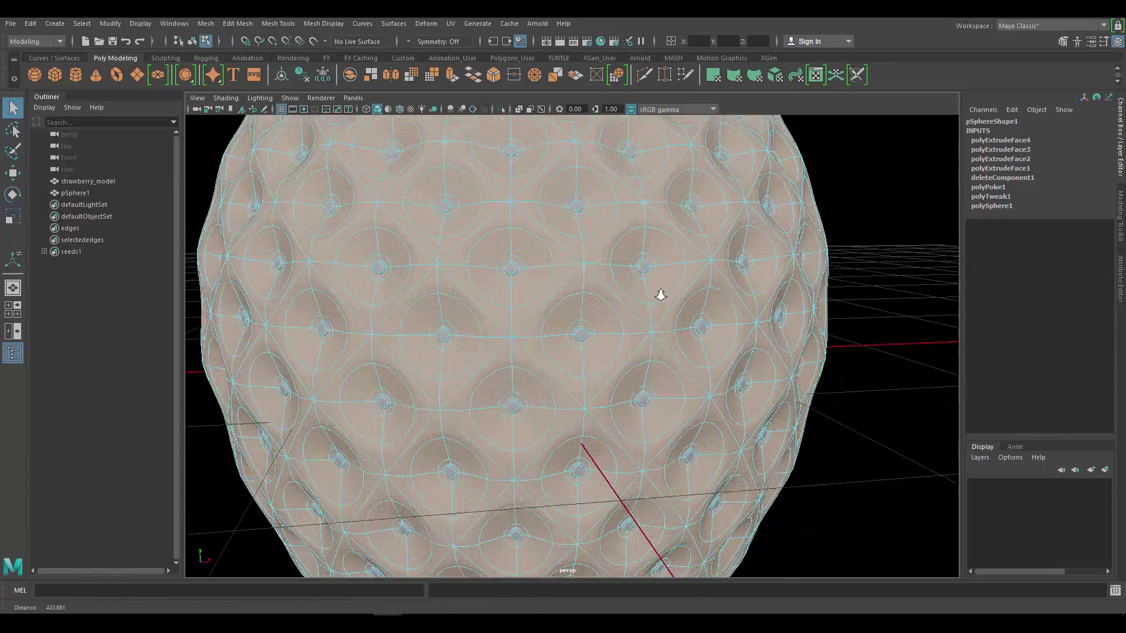
scroll(659, 298, "up", 2)
right_click(587, 242)
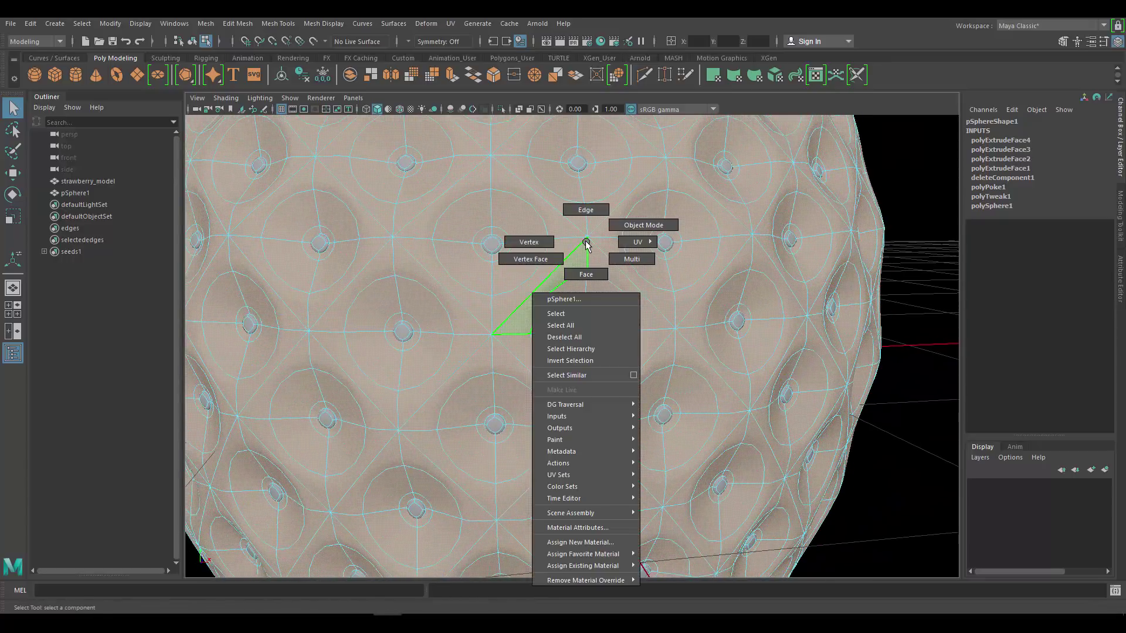
left_click(566, 545)
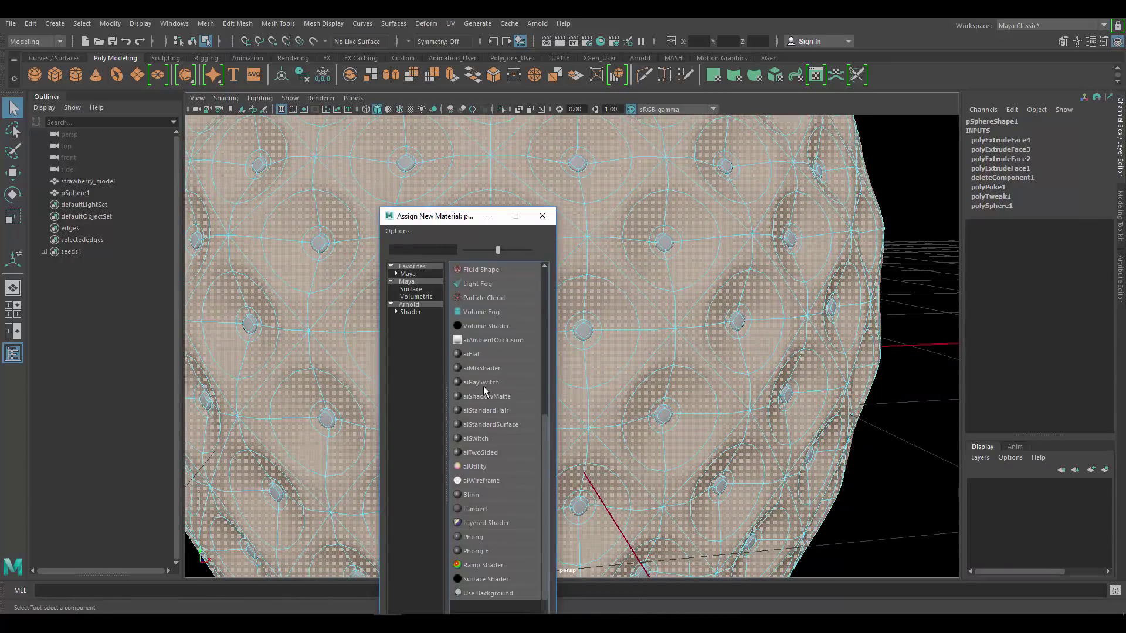
left_click(476, 510)
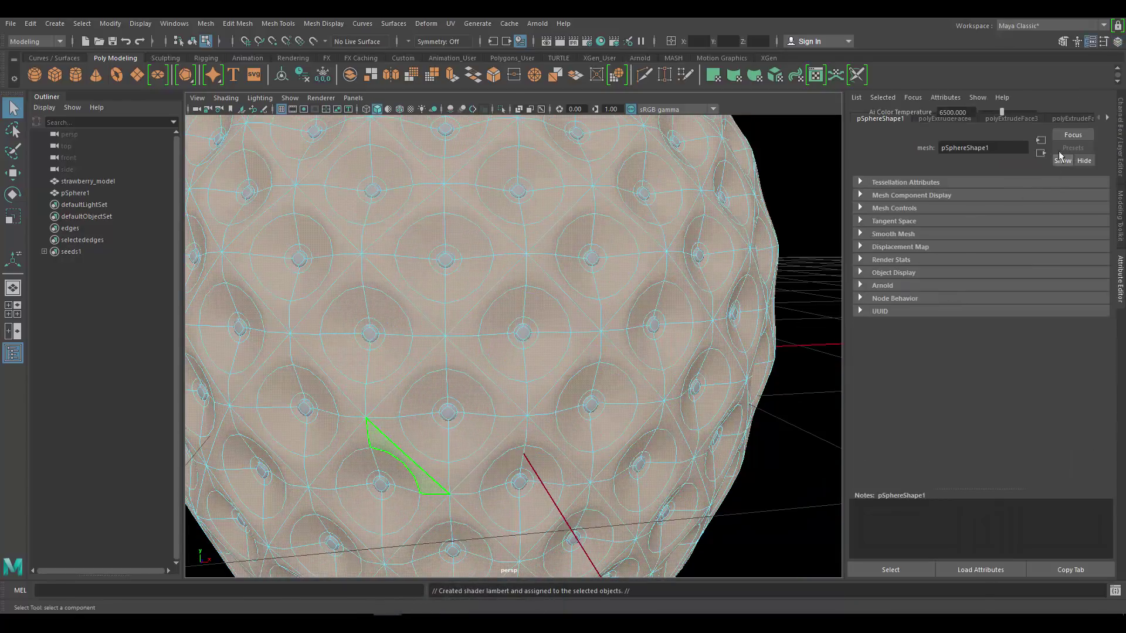
Step: Set the lambert1 material's color to red with hue 360, saturation 0.902 and value 0.576
left_click(1106, 116)
left_click(1106, 116)
left_click(1106, 116)
left_click(1106, 118)
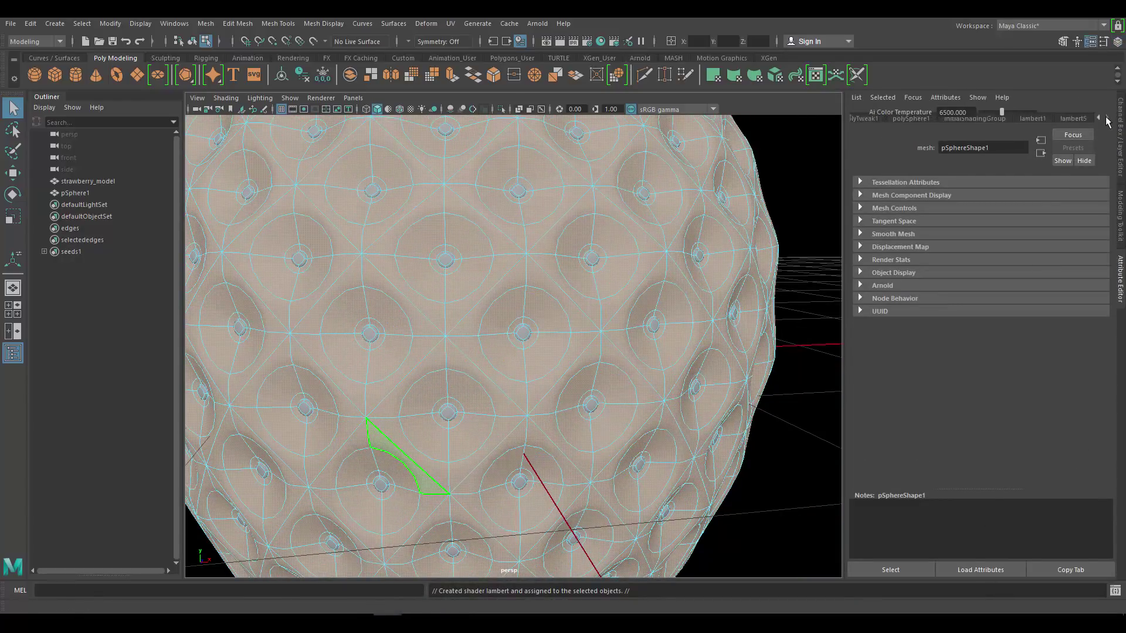
left_click(1044, 120)
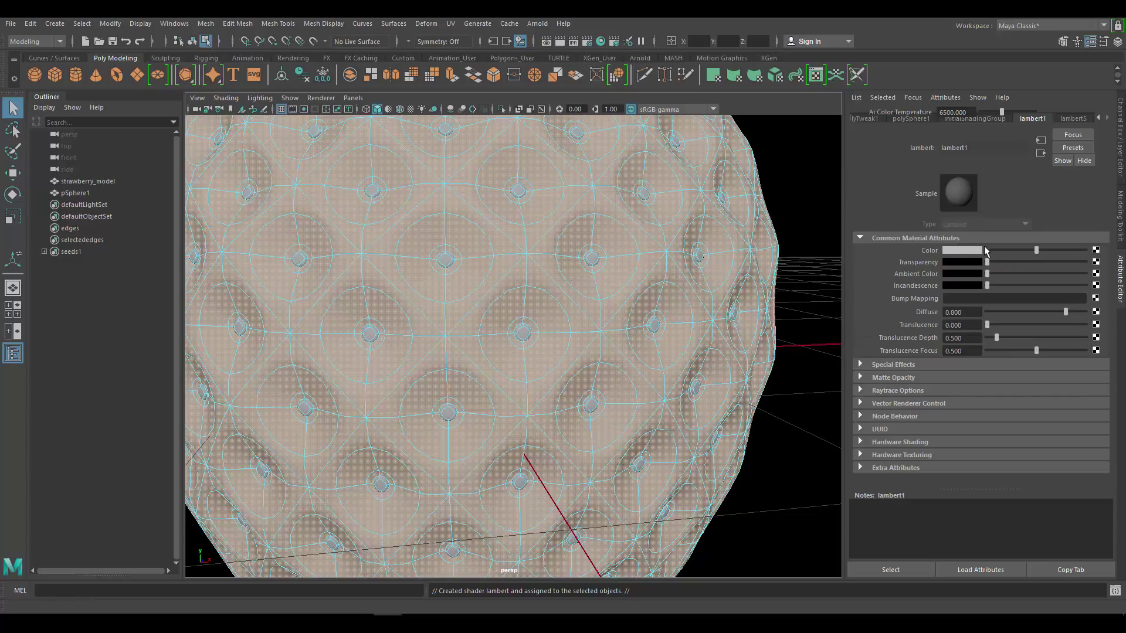
left_click(966, 248)
left_click_drag(1061, 267, 1063, 265)
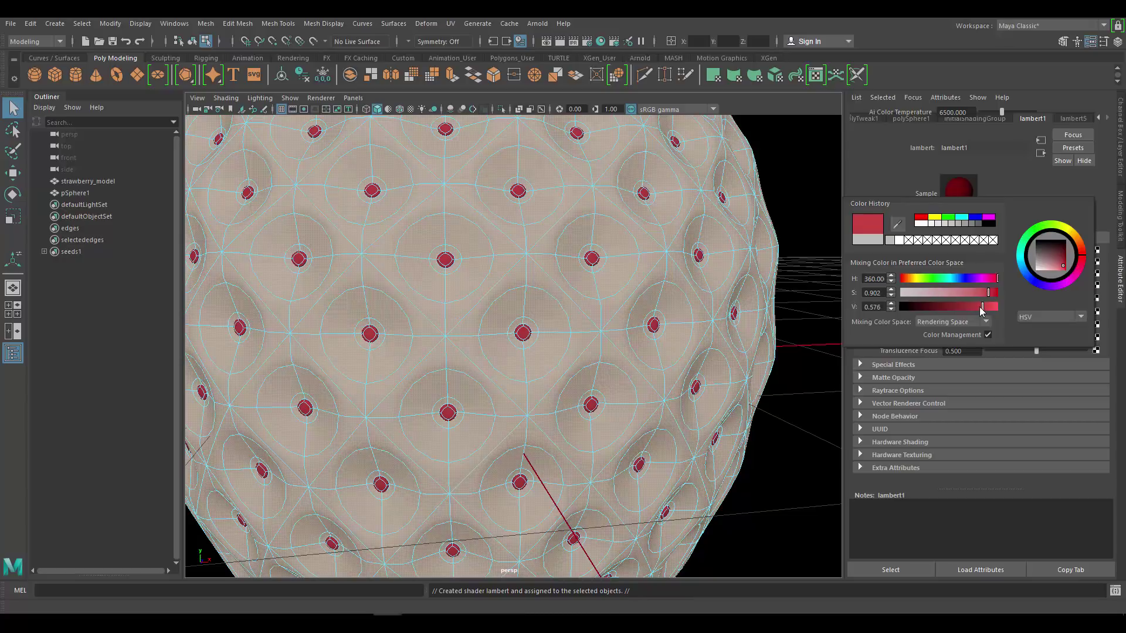
Step: Rename the lambert5 material as body and set its color to hue 6.836, saturation 1.000 and value 0.358
left_click(1073, 118)
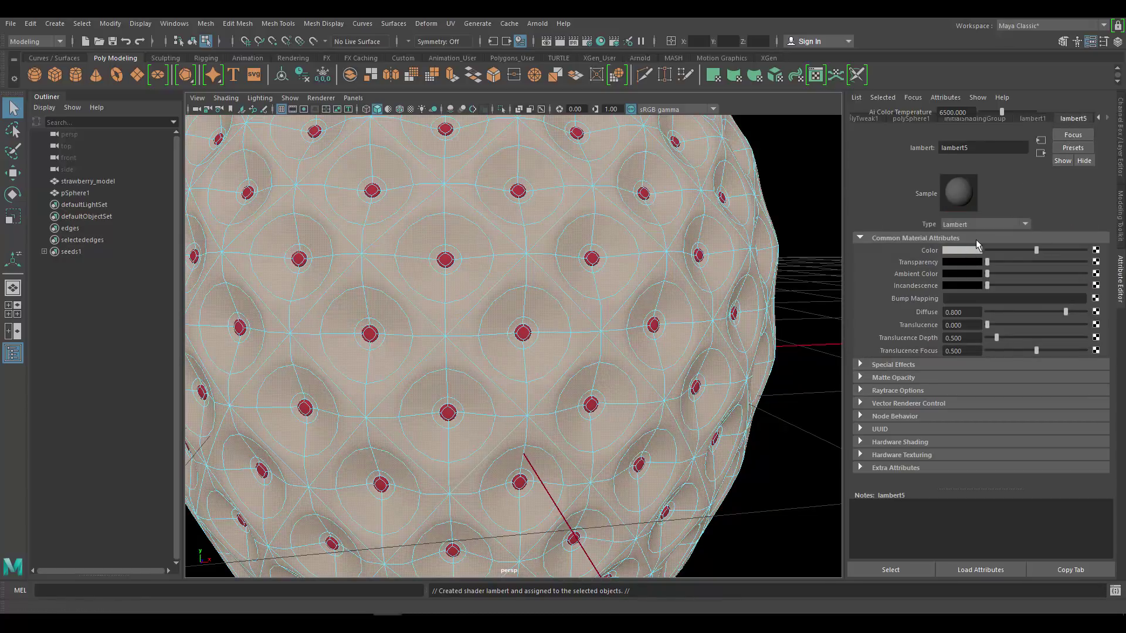
double_click(986, 144)
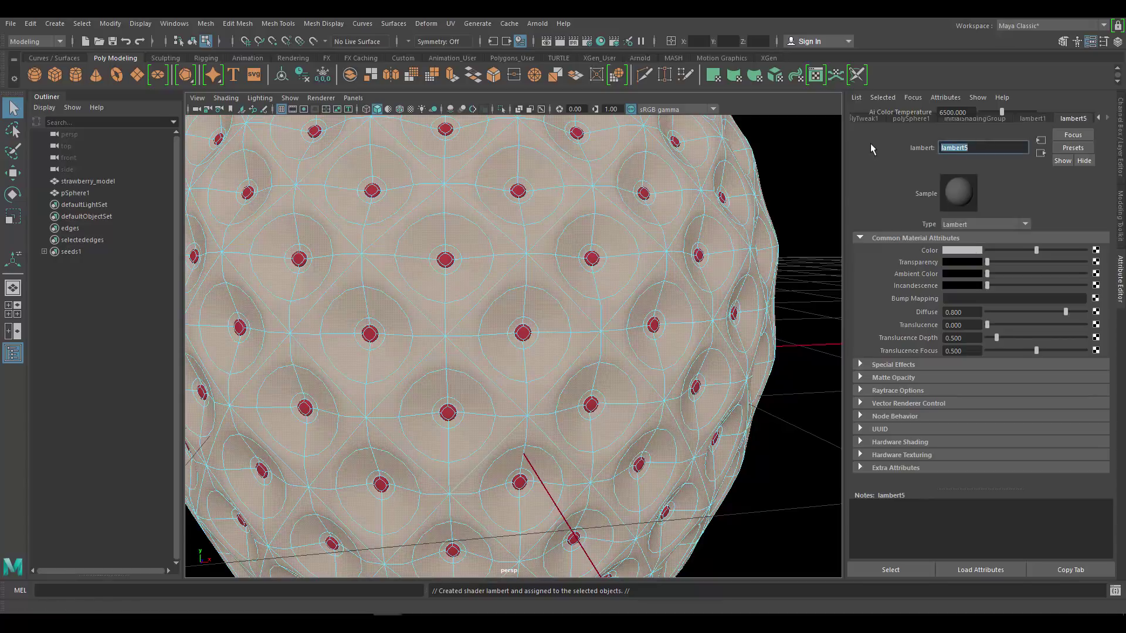
type("body")
key("Return")
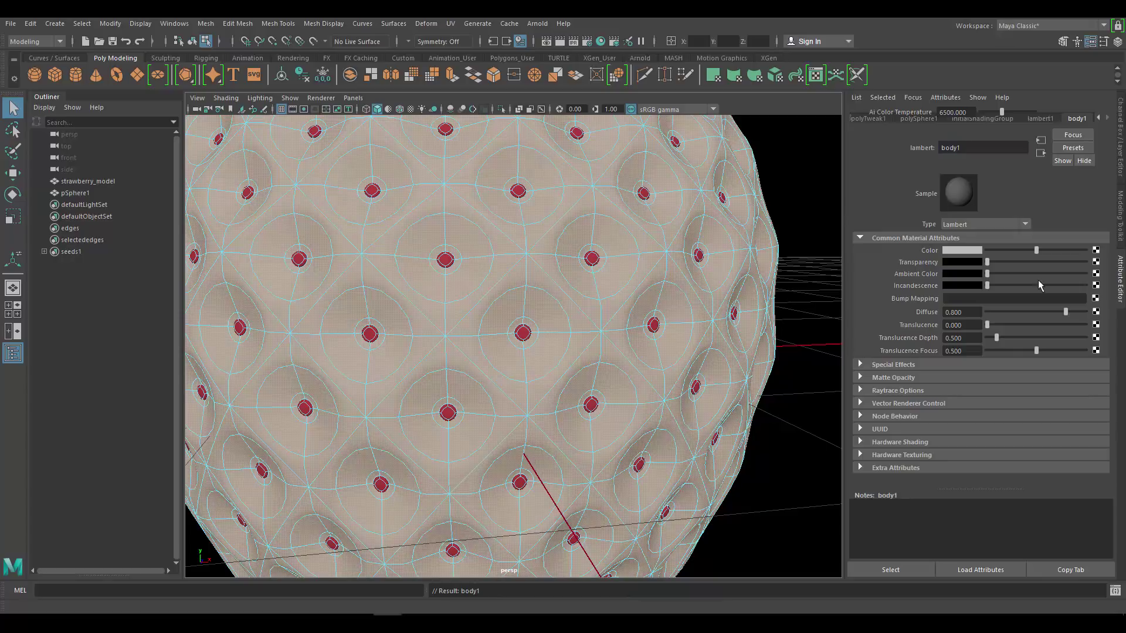
left_click(969, 251)
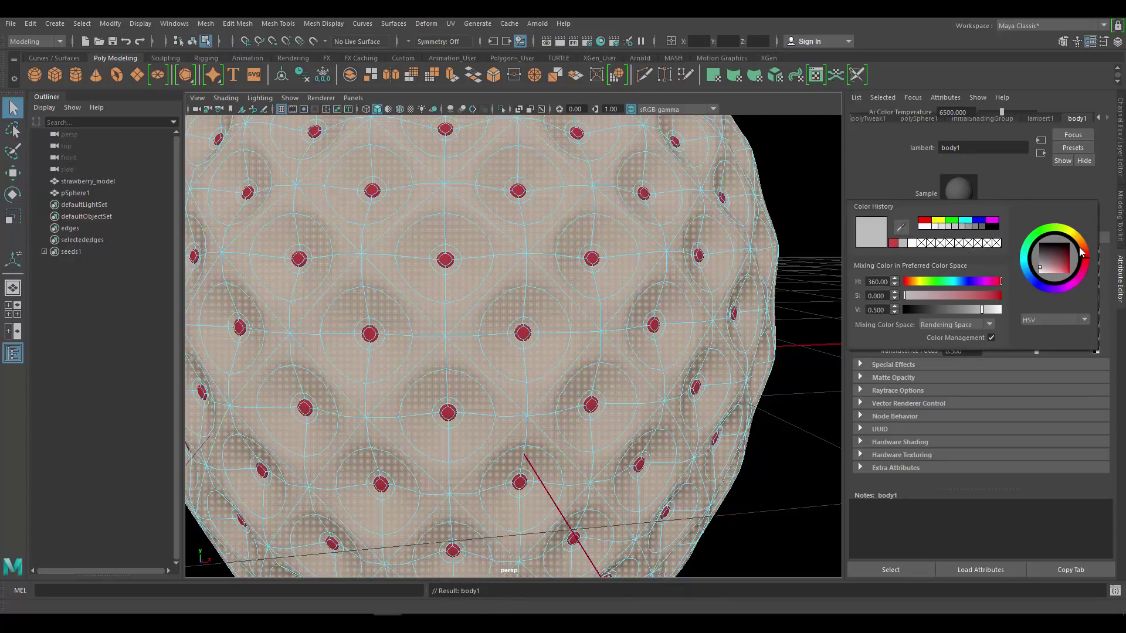
left_click(1070, 267)
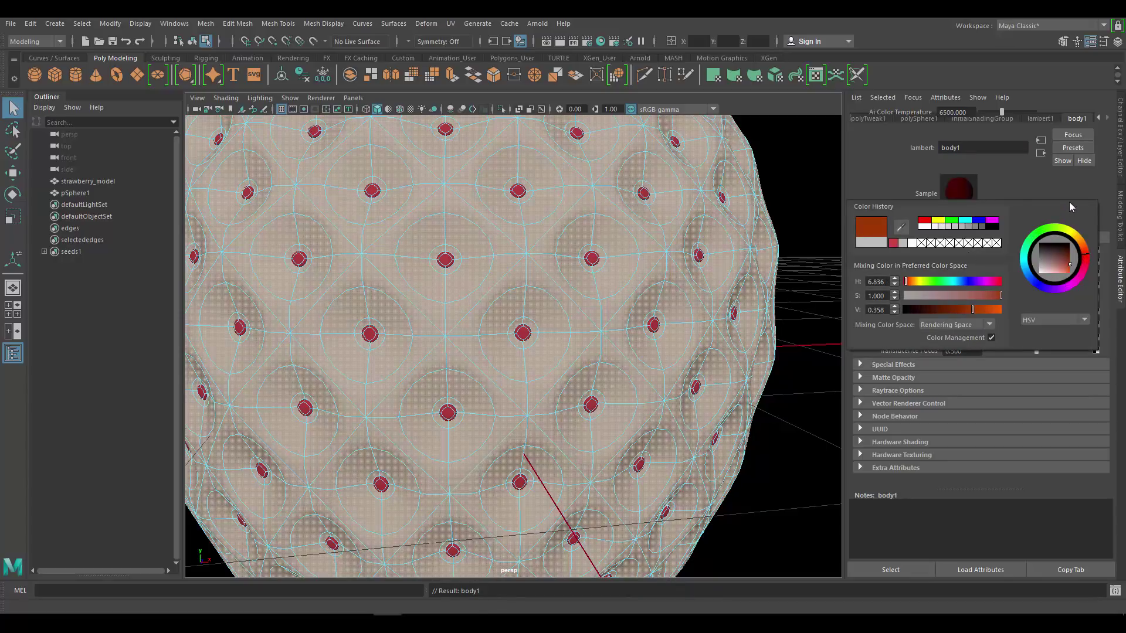
Step: Change the lambert1 material's color to yellow with a hue of about 45.7
left_click(1038, 118)
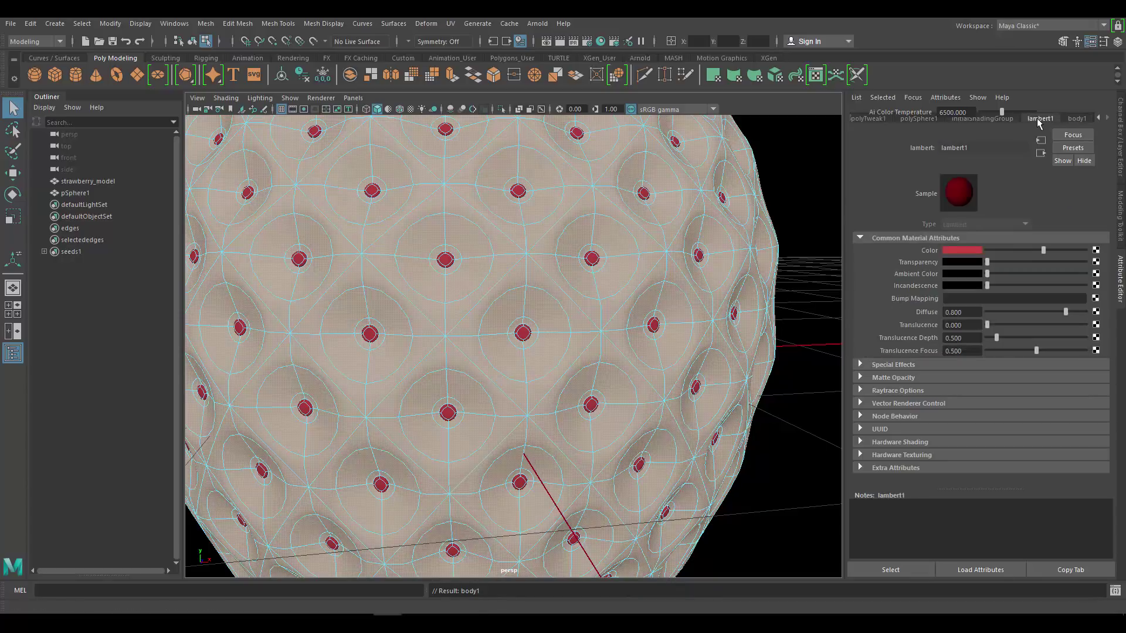
left_click(962, 249)
left_click_drag(1071, 244, 1070, 234)
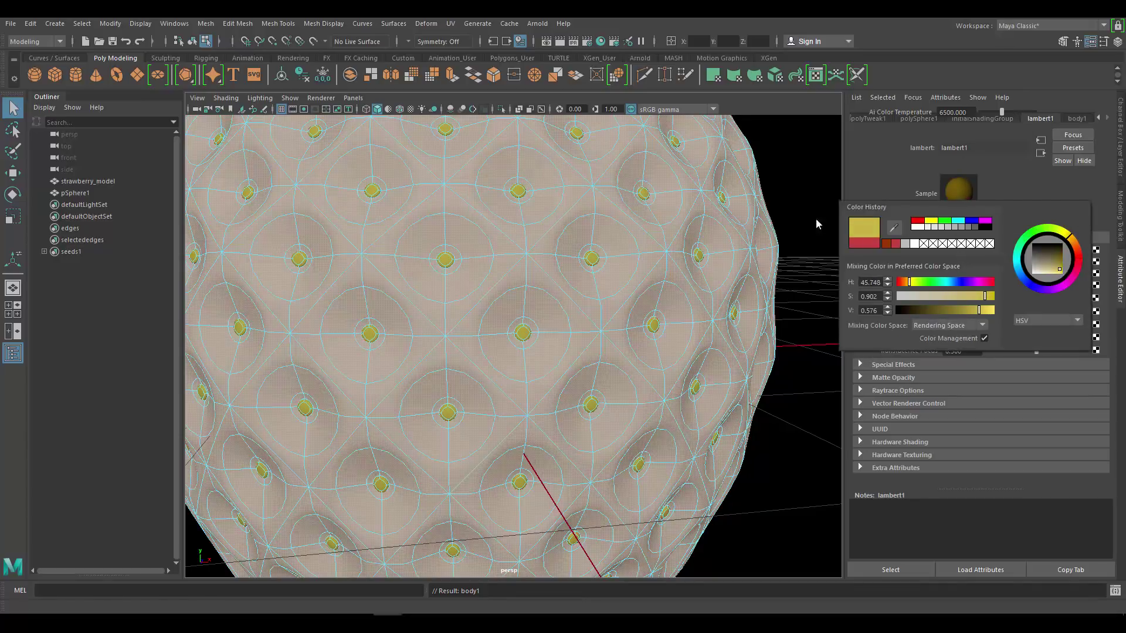
scroll(653, 261, "down", 10)
scroll(599, 273, "up", 5)
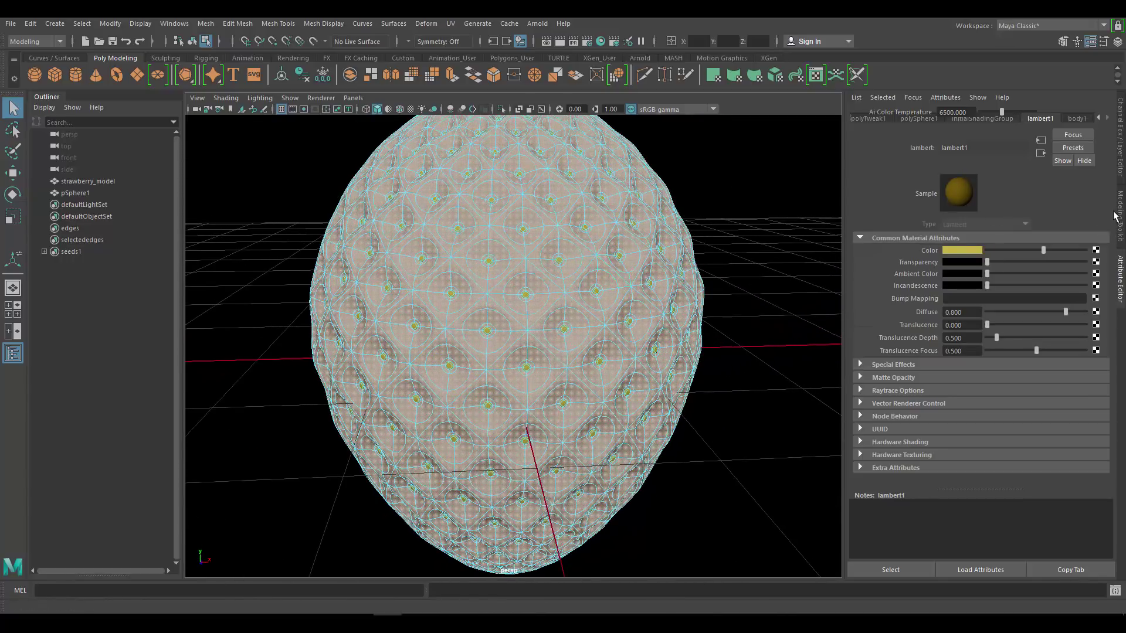
Step: Return to object mode, clear the selection and inspect the fruit and its seeds from several angles
left_click(1120, 138)
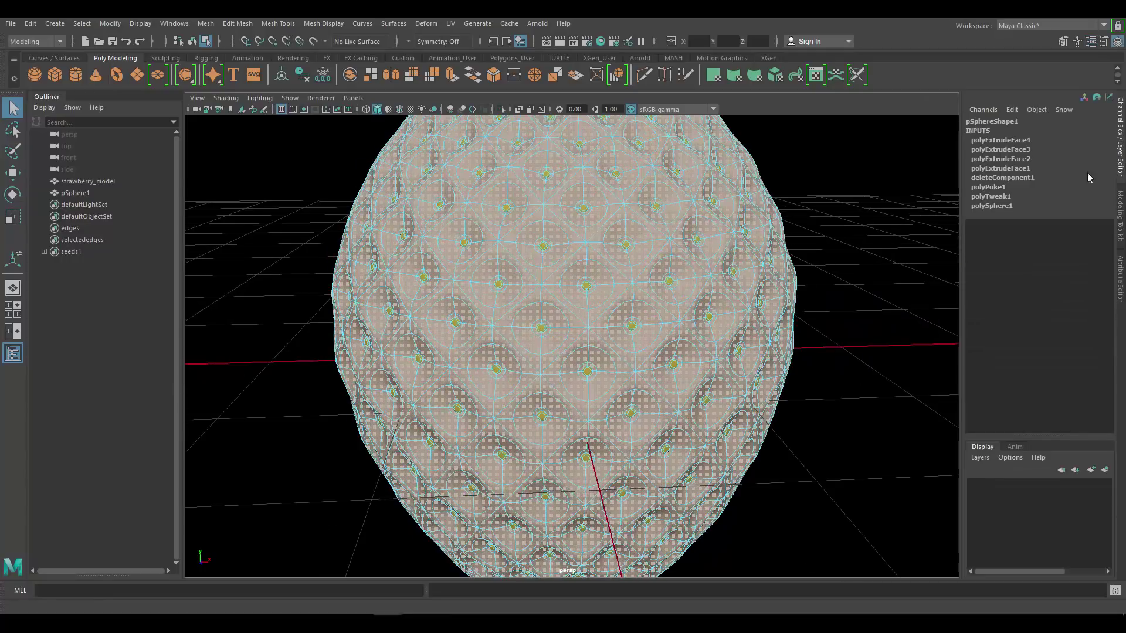
right_click_drag(595, 217, 702, 174)
left_click(820, 209)
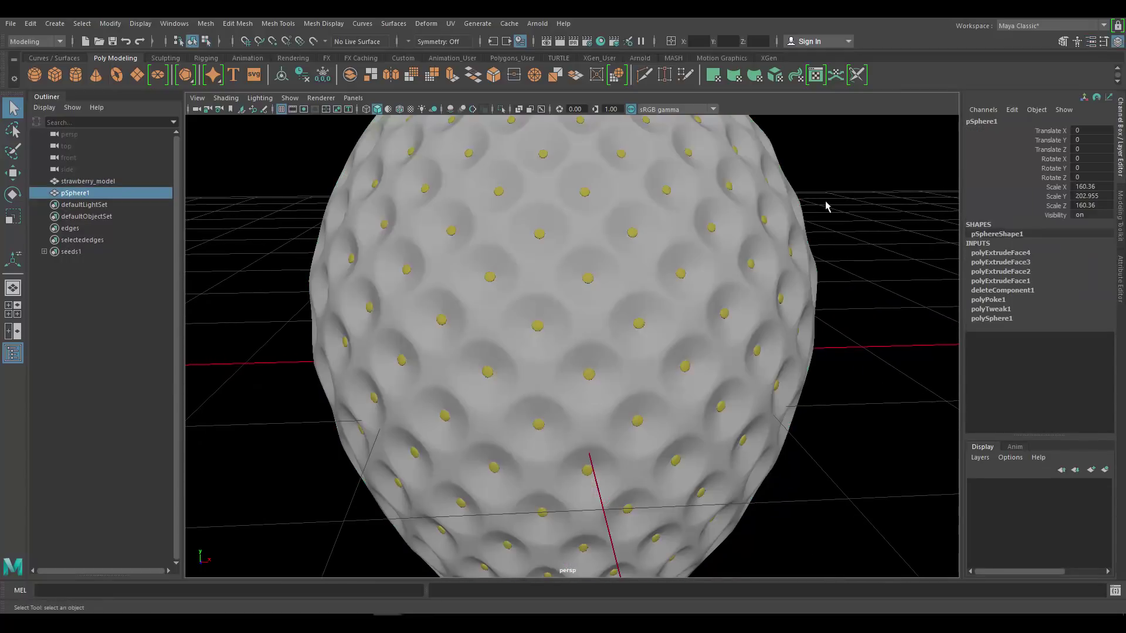
left_click_drag(683, 305, 656, 319, "alt")
scroll(575, 256, "down", 5)
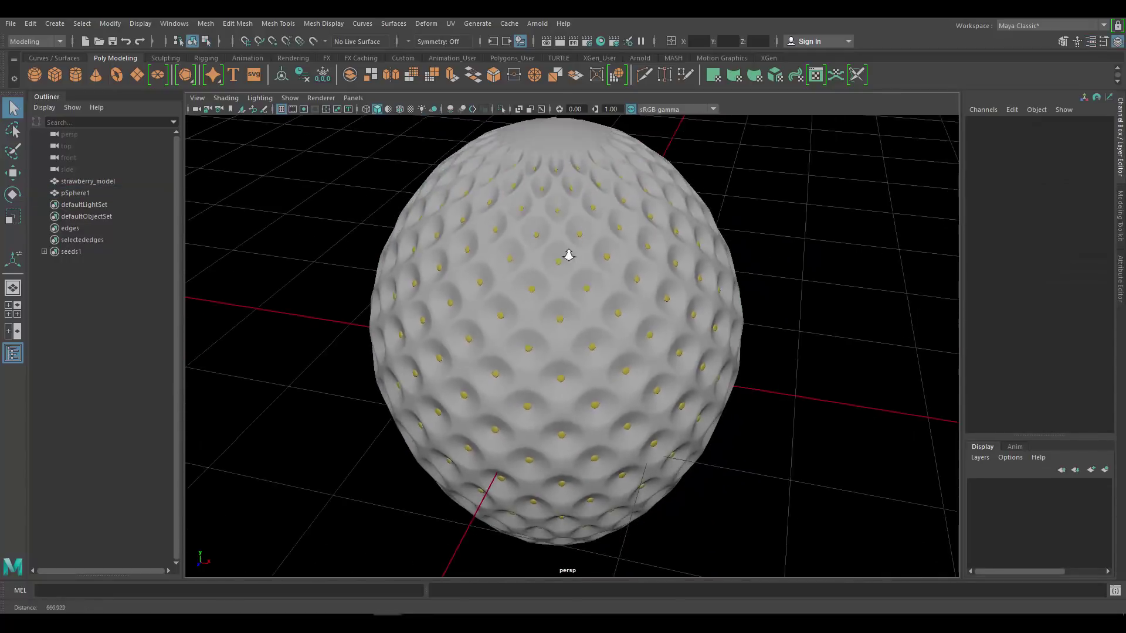
scroll(575, 270, "up", 3)
left_click_drag(637, 253, 686, 284, "alt")
scroll(686, 284, "up", 3)
Step: Select the fruit mesh and examine the attributes of its body1 and lambert1 materials
left_click(625, 248)
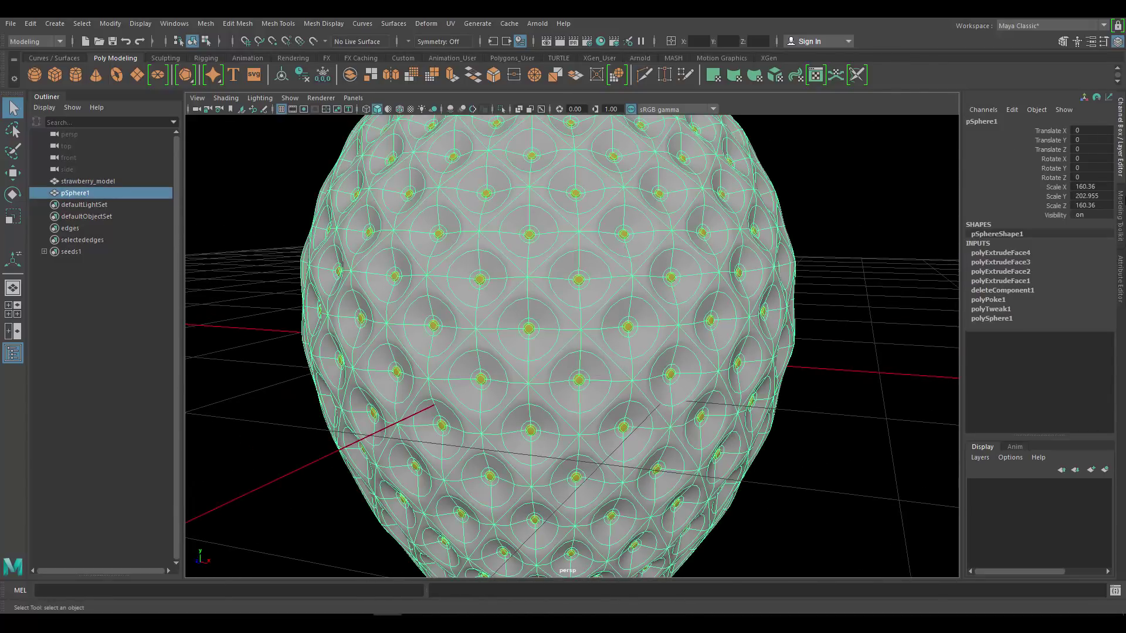
left_click(1121, 282)
left_click(1108, 117)
left_click(1108, 118)
left_click(1108, 118)
left_click(1108, 118)
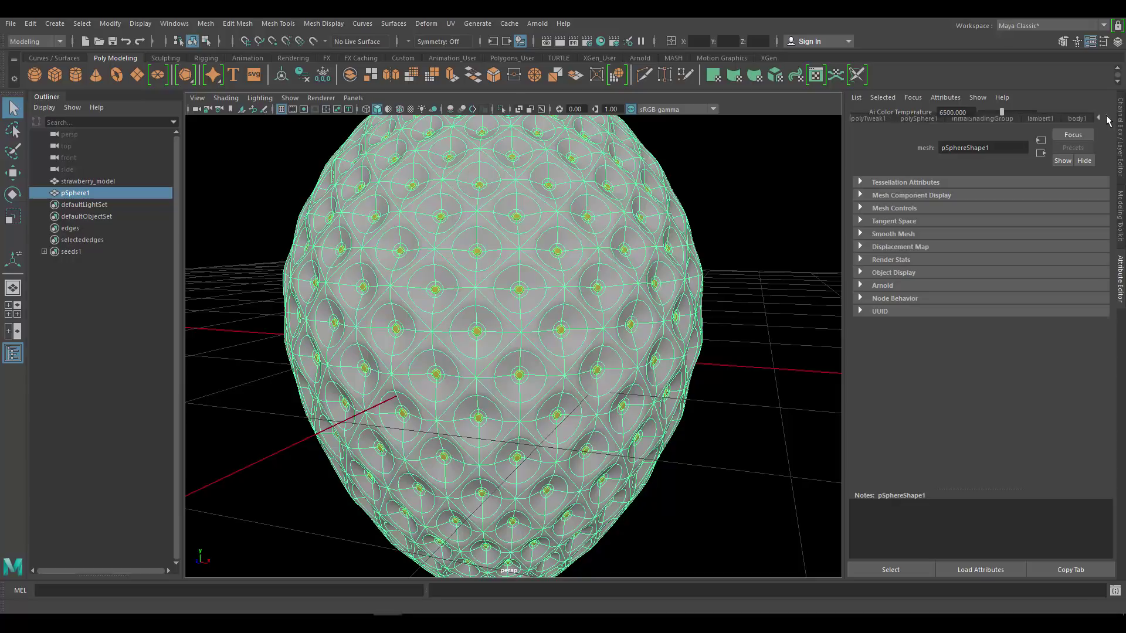
left_click(1075, 119)
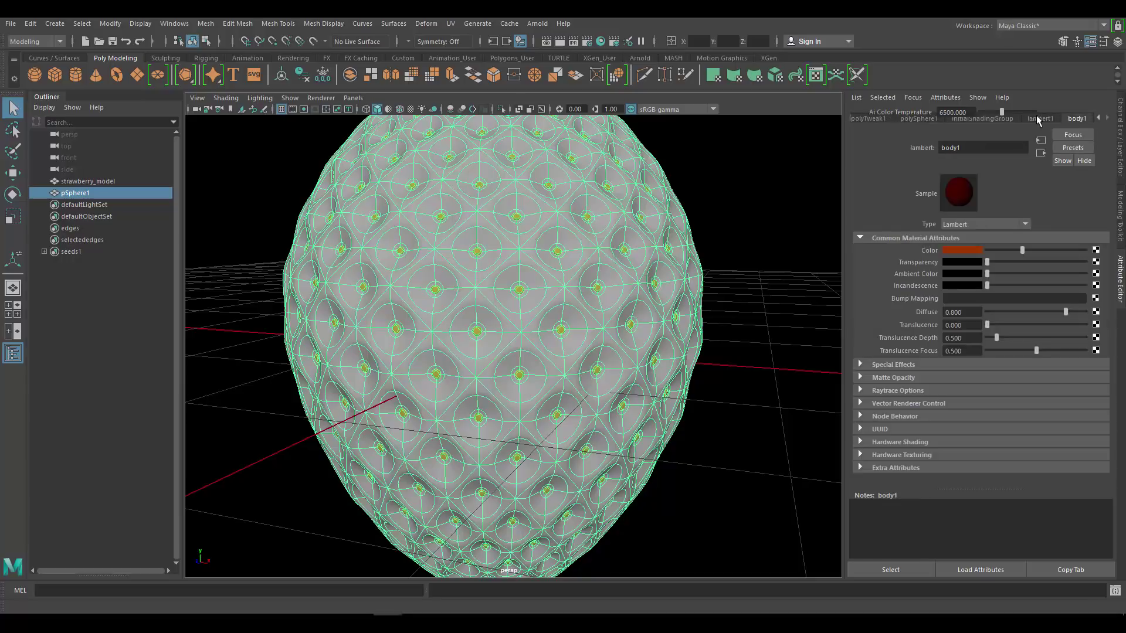
left_click(1043, 119)
left_click(1077, 119)
Step: Assign the existing body material to the fruit's selected faces, return to object mode and clear the selection
scroll(573, 241, "up", 5)
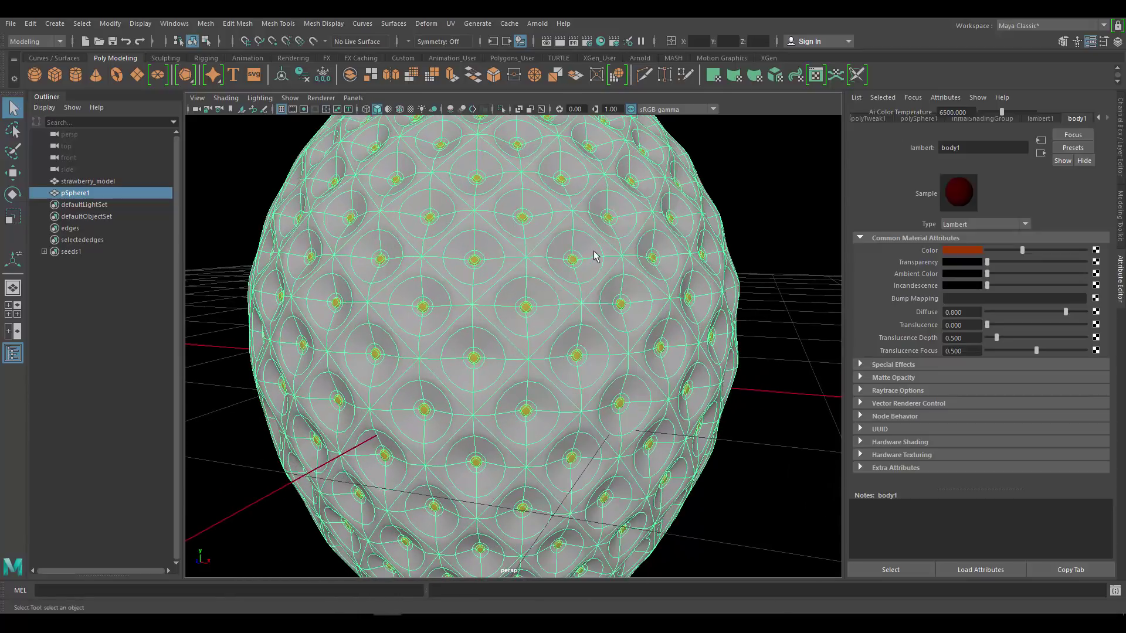
key("F11")
left_click(586, 243)
right_click(597, 249)
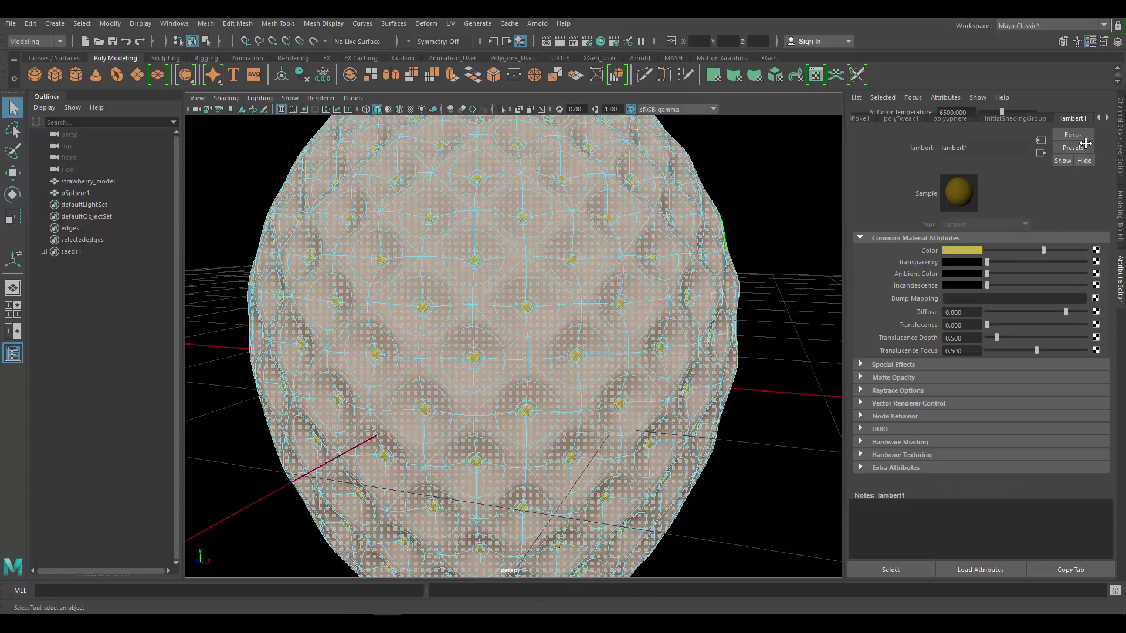
right_click_drag(608, 237, 708, 572)
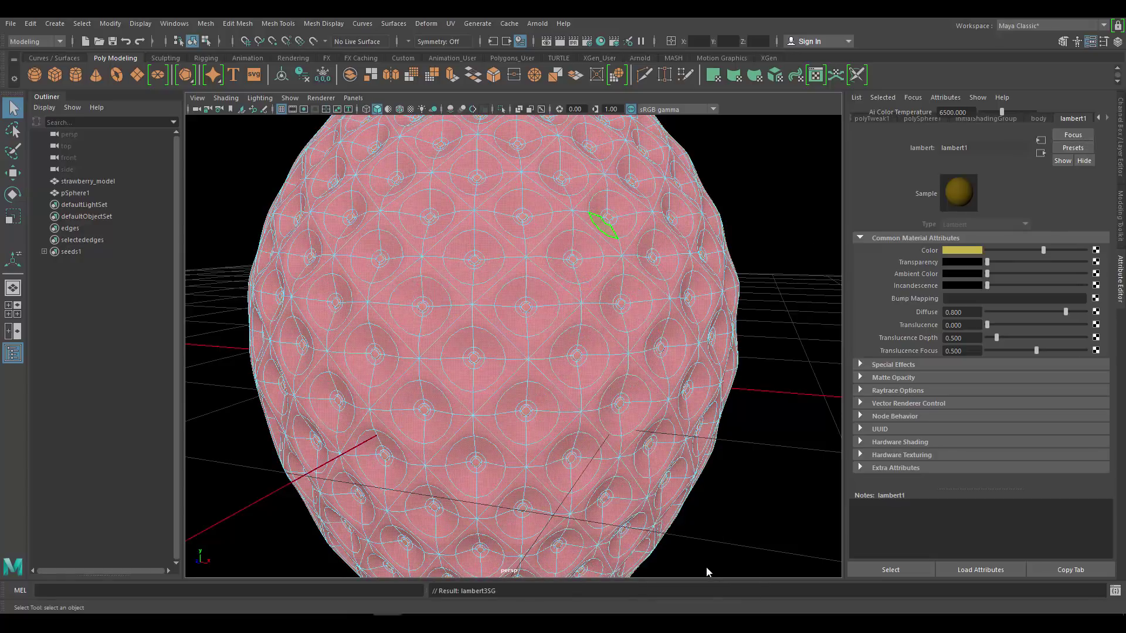
right_click(581, 236)
right_click_drag(581, 237, 638, 218)
left_click(731, 183)
right_click_drag(577, 264, 601, 254, "alt")
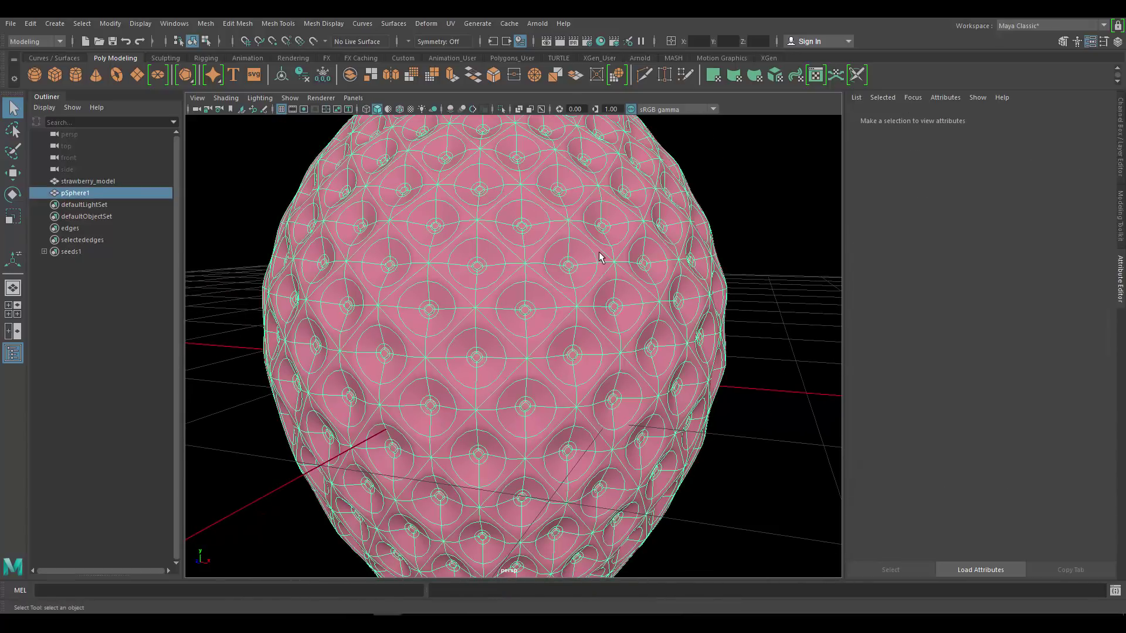
Step: Select the fruit mesh, examine its lambert1 material attributes and clear the selection
left_click(600, 253)
left_click(1105, 116)
left_click(1105, 116)
left_click(1105, 116)
left_click(1105, 116)
left_click(1104, 116)
left_click(1104, 116)
left_click(1075, 118)
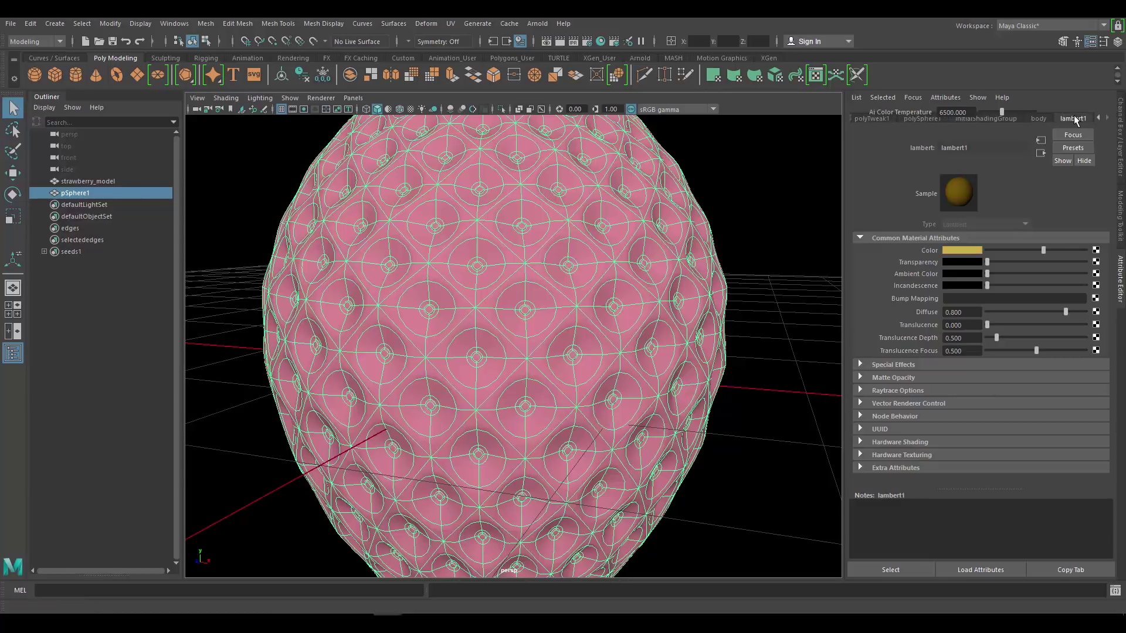
left_click(728, 220)
Step: Assign the existing body material to the whole fruit mesh and clear the selection
left_click_drag(643, 234, 630, 264, "alt")
right_click_drag(630, 264, 567, 250, "alt")
left_click(567, 250)
right_click(557, 224)
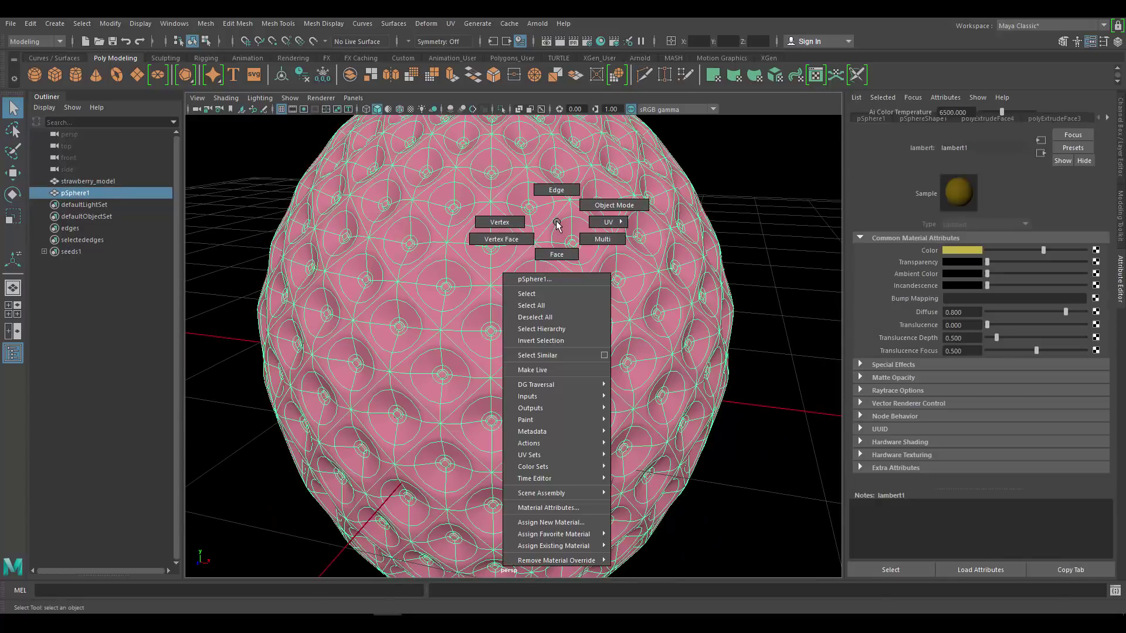
mouse_move(551, 549)
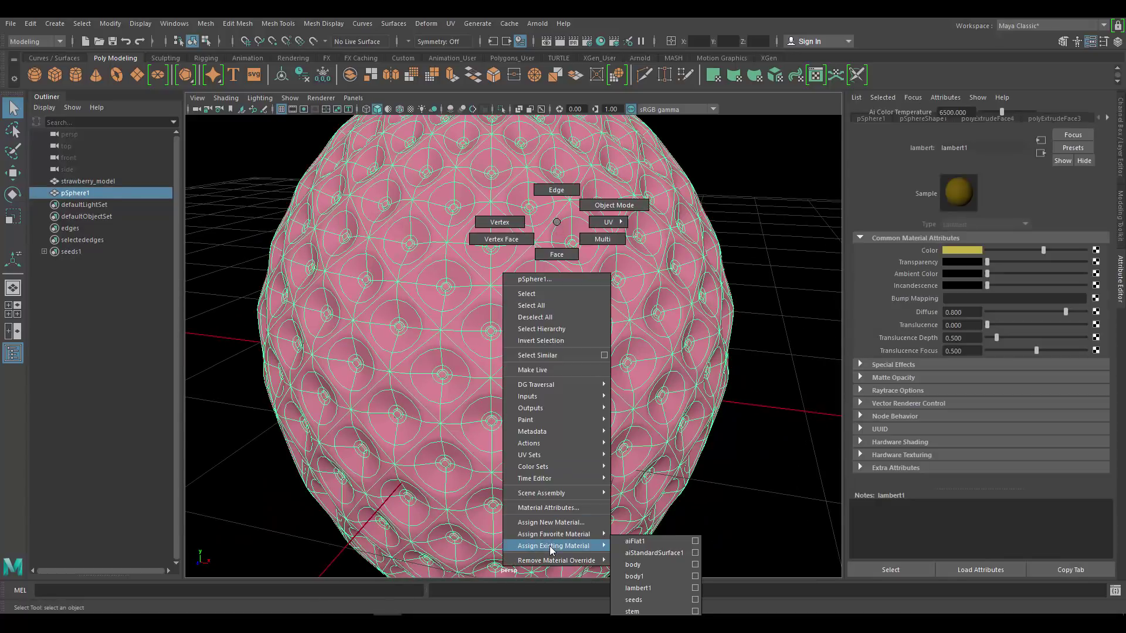
left_click(635, 565)
left_click(805, 226)
Step: Reselect the fruit mesh and check the attributes of its body material
left_click(676, 220)
left_click(1108, 117)
left_click(1108, 117)
left_click(1108, 117)
left_click(766, 209)
left_click(617, 252)
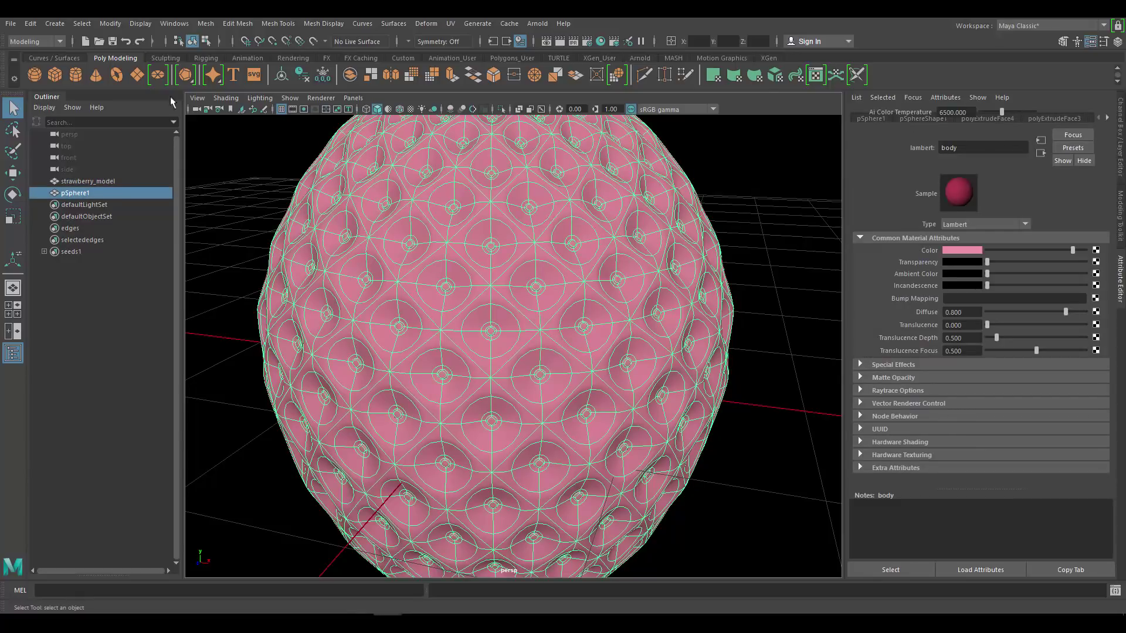
Step: Select the seeds1 quick select set, assign the existing yellow material to its faces and clear the selection
left_click(83, 23)
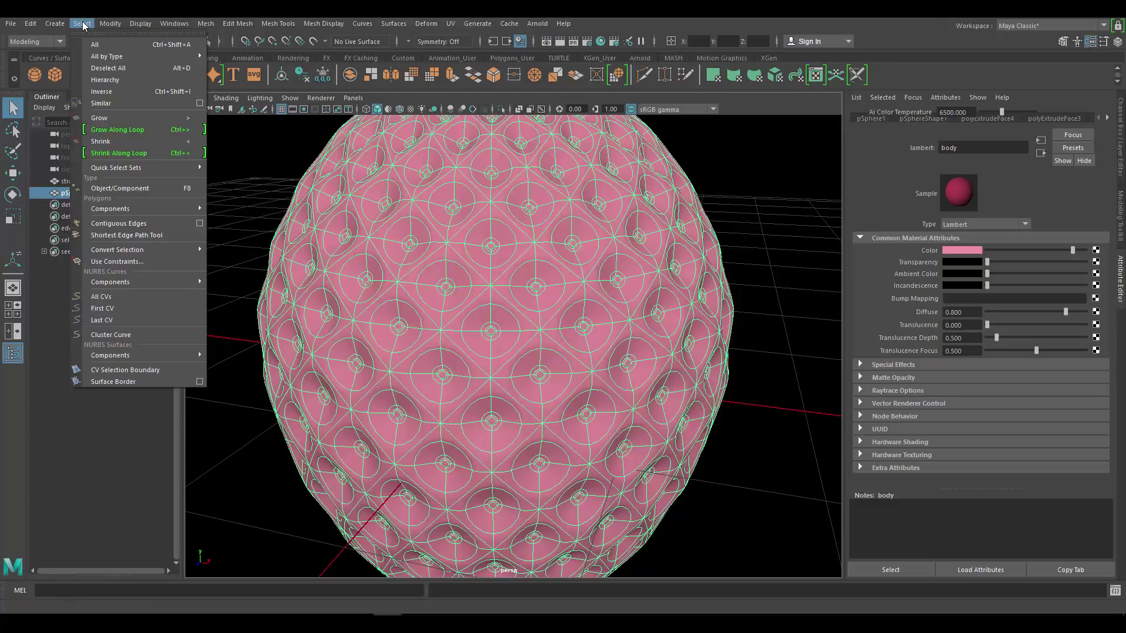
mouse_move(142, 166)
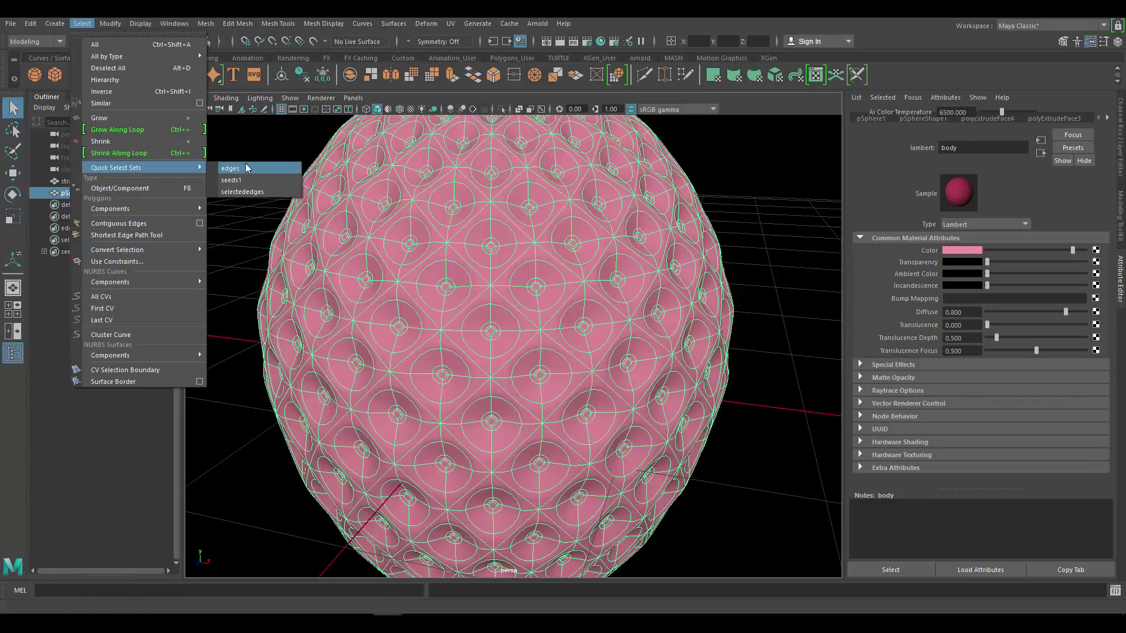
left_click(244, 180)
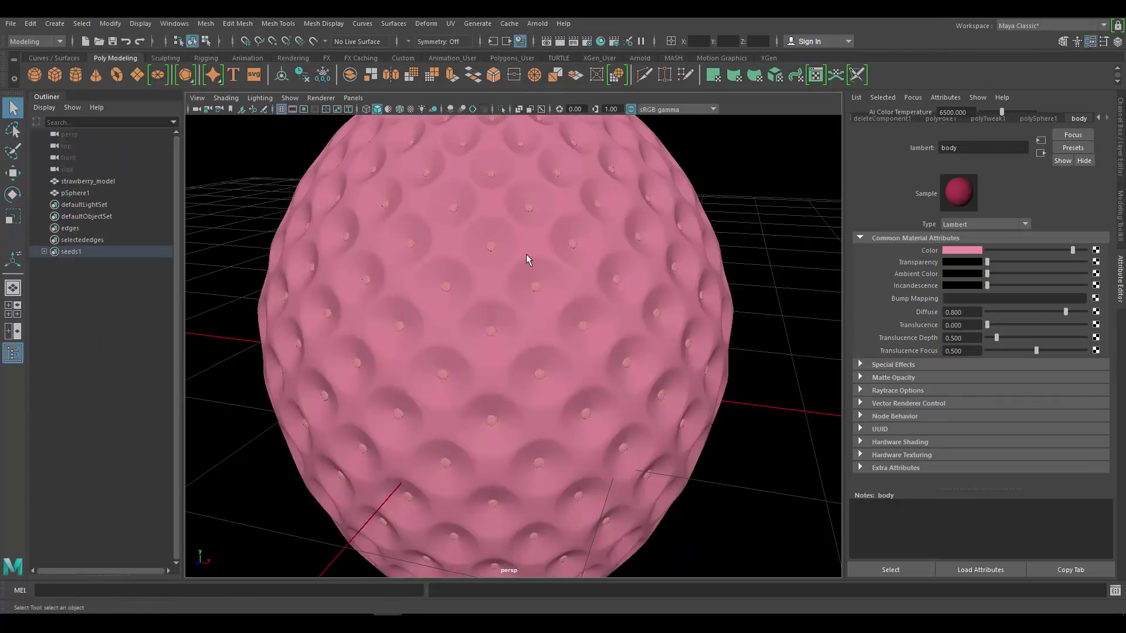
scroll(526, 255, "up", 5)
right_click_drag(412, 279, 499, 588)
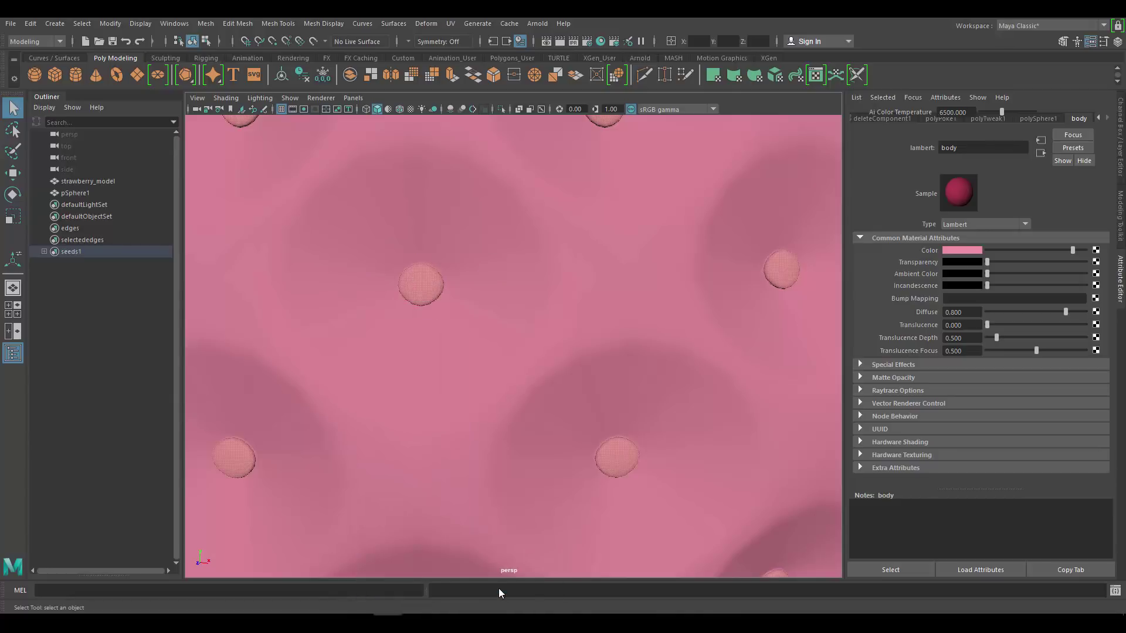
scroll(552, 422, "down", 10)
left_click(709, 376)
Step: Examine the colored fruit and its seeds from near and far, with the Channel Box shown in place of the attributes
scroll(417, 311, "up", 1)
right_click_drag(416, 312, 556, 352, "alt")
left_click_drag(556, 352, 563, 276, "alt")
scroll(537, 305, "down", 8)
scroll(522, 285, "up", 8)
scroll(561, 275, "down", 7)
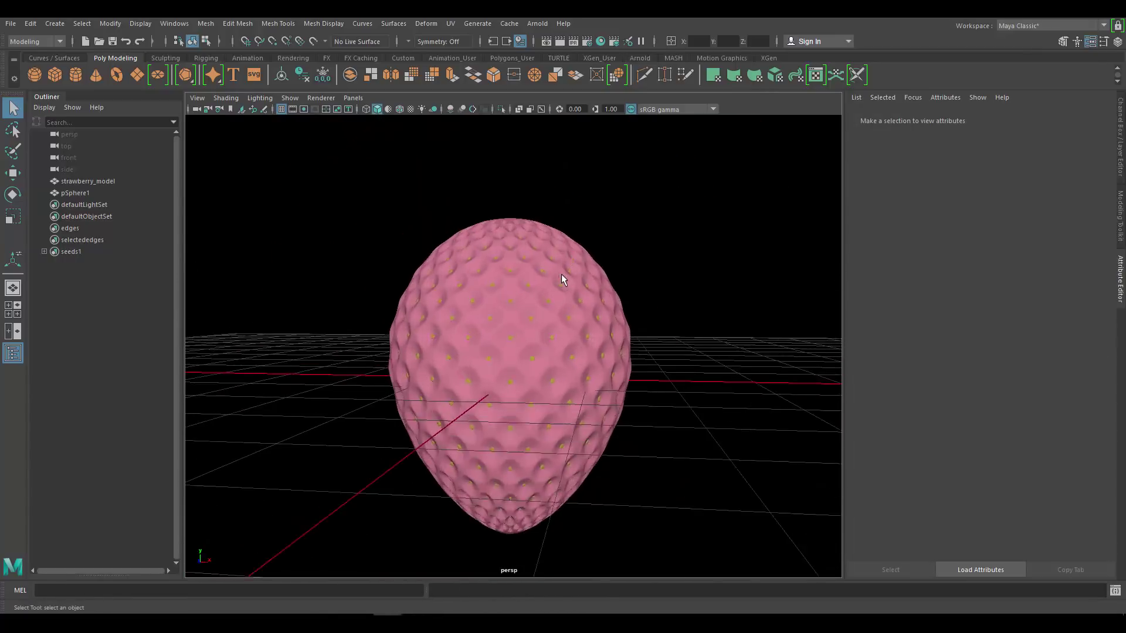
scroll(560, 282, "up", 5)
key("ctrl+a")
scroll(627, 270, "down", 8)
scroll(598, 284, "down", 5)
scroll(613, 284, "up", 10)
mouse_move(624, 269)
left_mouse_down("alt")
mouse_move(674, 305)
mouse_move(639, 266)
left_mouse_up("alt")
scroll(639, 269, "down", 5)
scroll(623, 254, "up", 5)
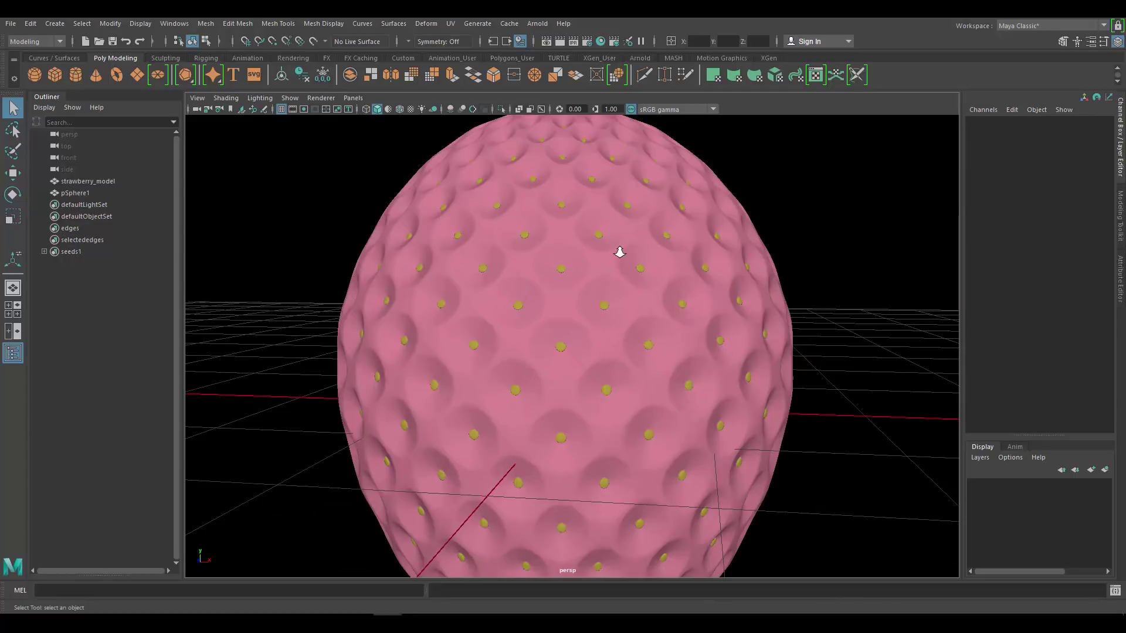
scroll(620, 252, "down", 4)
scroll(606, 246, "up", 1)
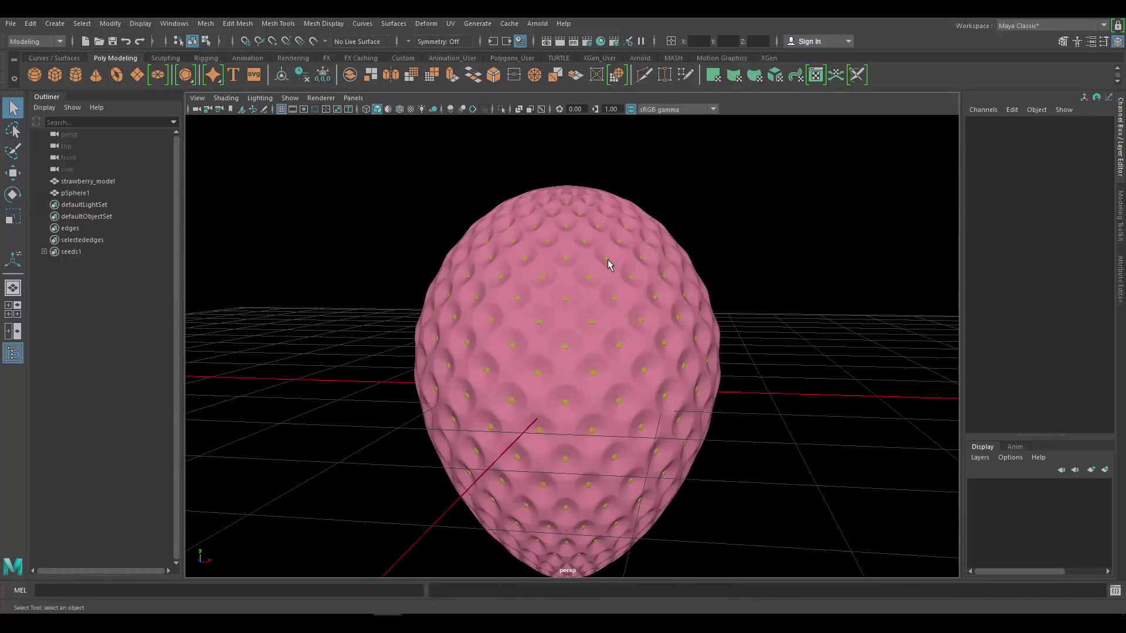
Step: Switch the fruit mesh to vertex mode and select the pole vertex at the center of its upper end
mouse_move(634, 260)
left_mouse_down("alt")
mouse_move(651, 292)
mouse_move(624, 269)
mouse_move(638, 279)
left_mouse_up("alt")
left_click(626, 243)
right_click_drag(615, 233, 558, 230)
left_click_drag(558, 230, 583, 247, "alt")
scroll(575, 258, "up", 3)
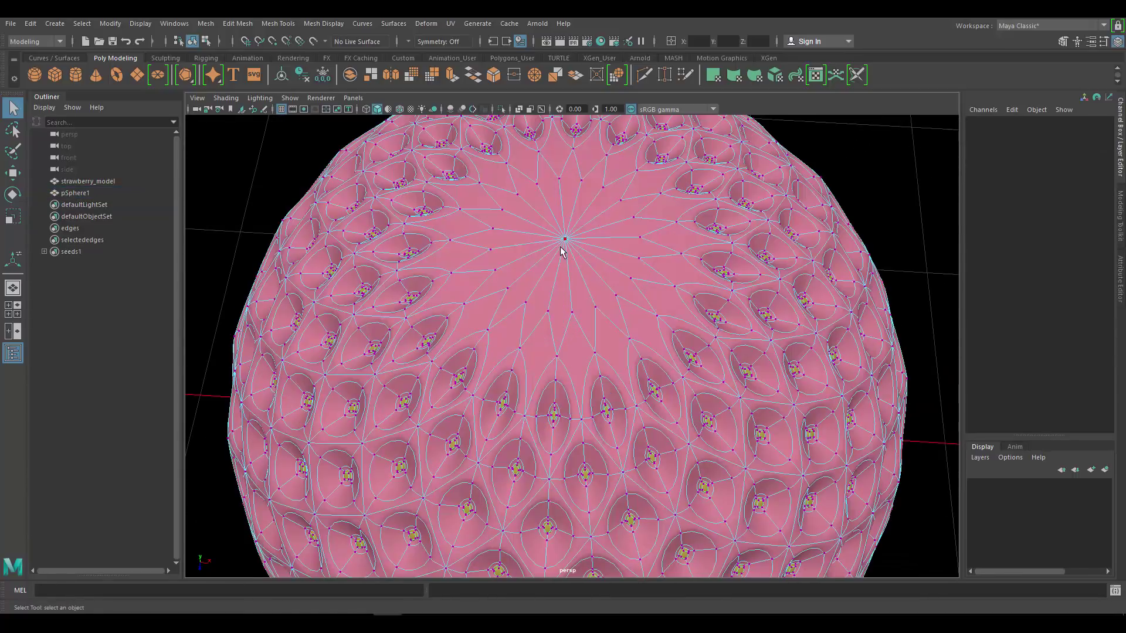
left_click(563, 238)
scroll(613, 259, "up", 3)
scroll(612, 254, "down", 5)
left_click_drag(604, 243, 583, 253, "alt")
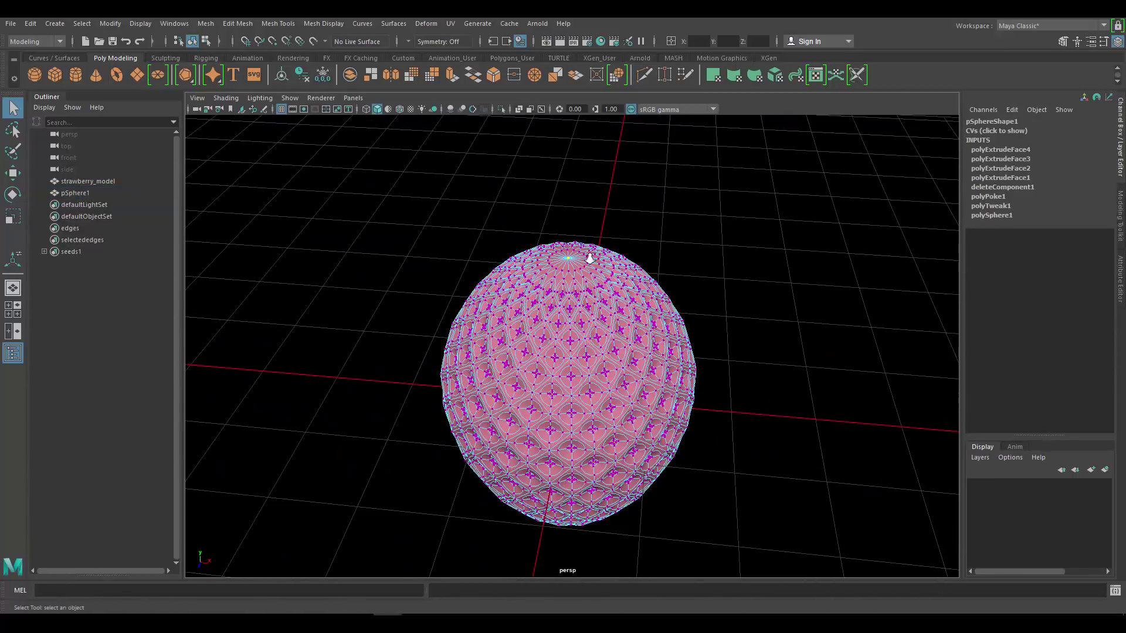
Step: Turn on soft selection around the pole vertex with a falloff radius of about 130
scroll(621, 267, "up", 1)
key("b")
left_click_drag(640, 279, 643, 291, "alt")
right_click_drag(643, 291, 660, 295, "alt")
left_click_drag(660, 295, 466, 246, "alt")
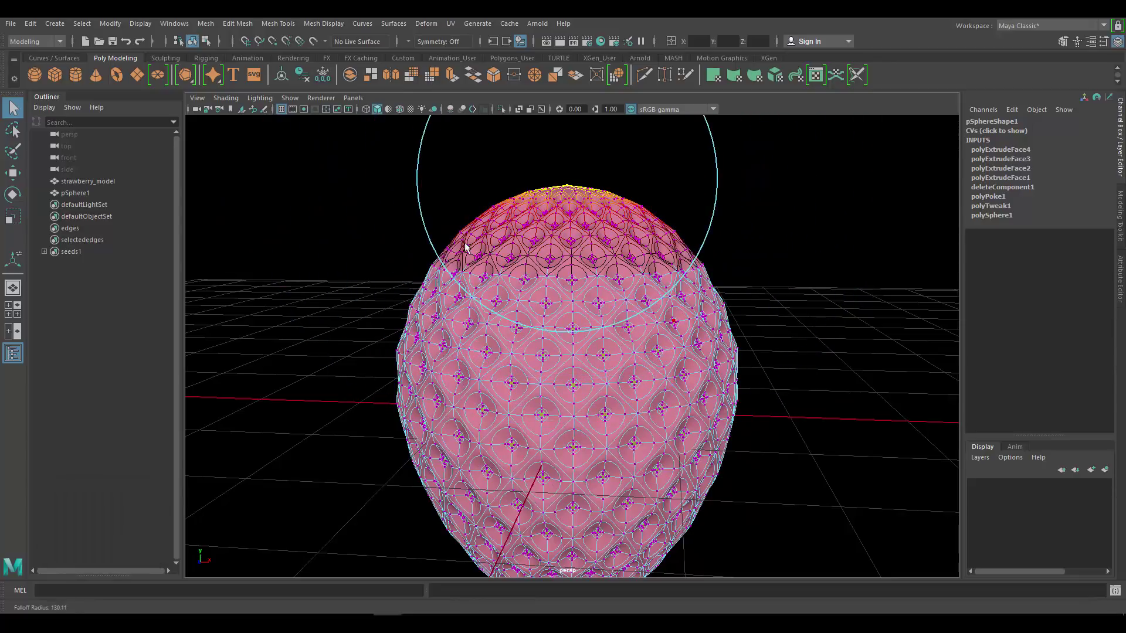
Step: Move the softly selected pole vertex downward to flatten the upper end of the fruit
middle_click_drag(593, 226, 600, 275, "alt")
key("w")
right_click_drag(631, 251, 626, 213, "alt")
middle_click_drag(626, 213, 625, 267, "alt")
left_click_drag(574, 170, 574, 183)
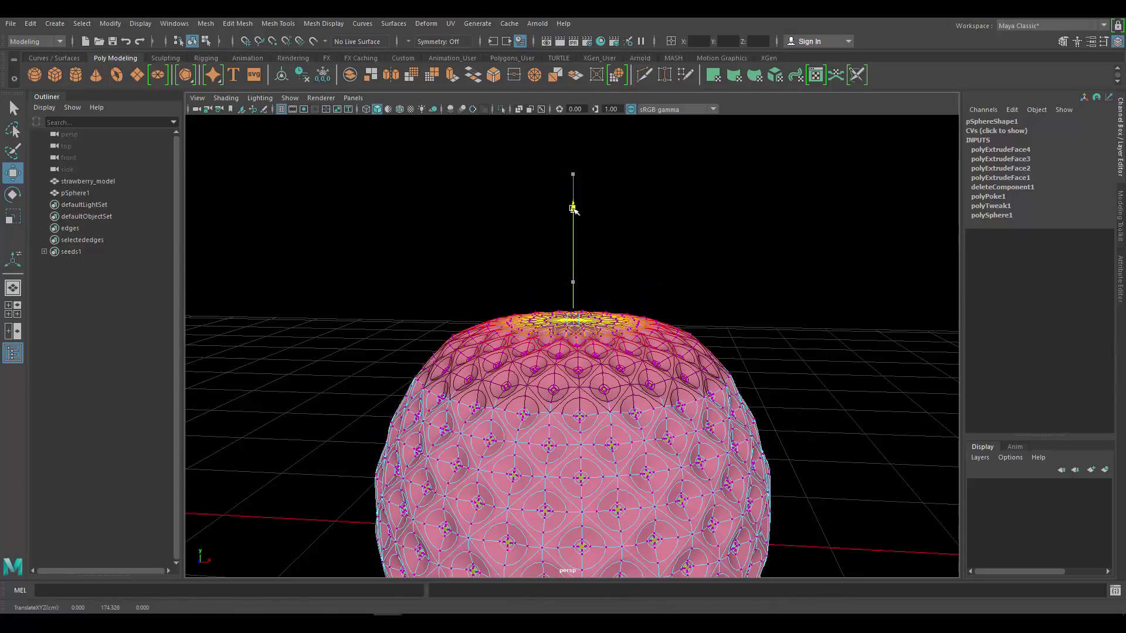
left_click_drag(616, 304, 626, 312, "alt")
right_click_drag(626, 311, 615, 247, "alt")
middle_click_drag(616, 238, 665, 243, "alt")
mouse_move(665, 244)
left_mouse_down("alt")
mouse_move(661, 270)
mouse_move(650, 256)
left_mouse_up("alt")
middle_click_drag(649, 256, 675, 249, "alt")
left_click_drag(674, 249, 629, 276, "alt")
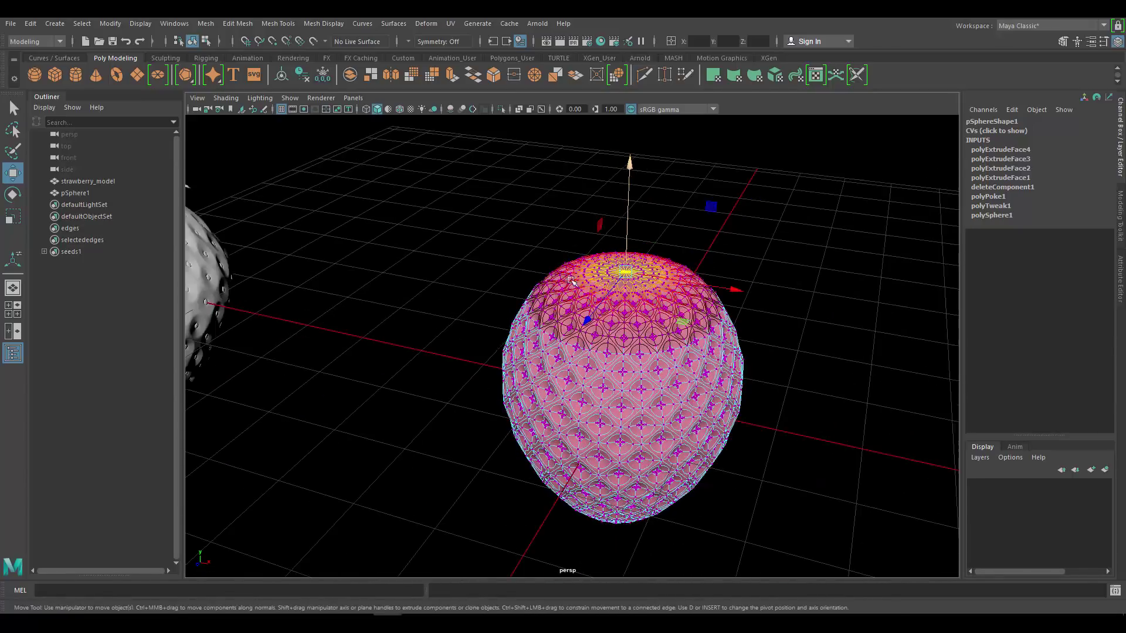
Step: Reduce the soft selection falloff radius and push the pole vertex further down to form a shallow dimple
right_click_drag(629, 276, 681, 266, "alt")
left_click_drag(681, 266, 736, 297, "alt")
key("b")
left_click_drag(588, 336, 492, 336)
left_click_drag(512, 199, 512, 207)
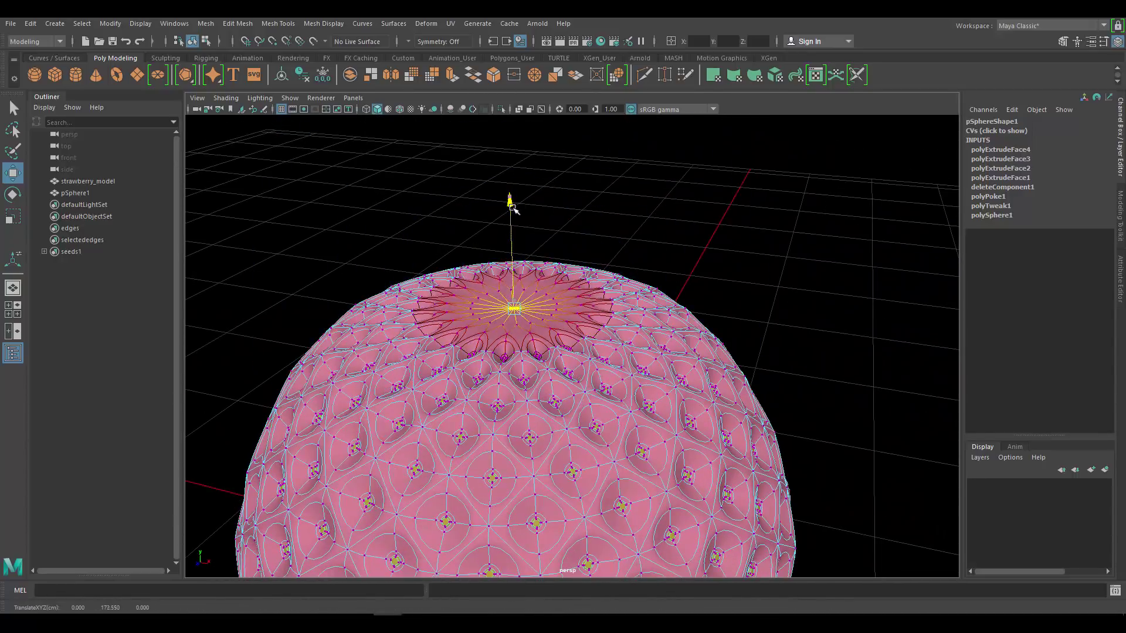
left_click_drag(513, 245, 516, 311, "alt")
Step: Inspect the reshaped fruit from the side, return to object mode and clear the selection
middle_click_drag(636, 364, 683, 301, "alt")
right_click_drag(684, 301, 636, 293, "alt")
left_click_drag(642, 302, 632, 278, "alt")
right_click_drag(633, 278, 643, 276, "alt")
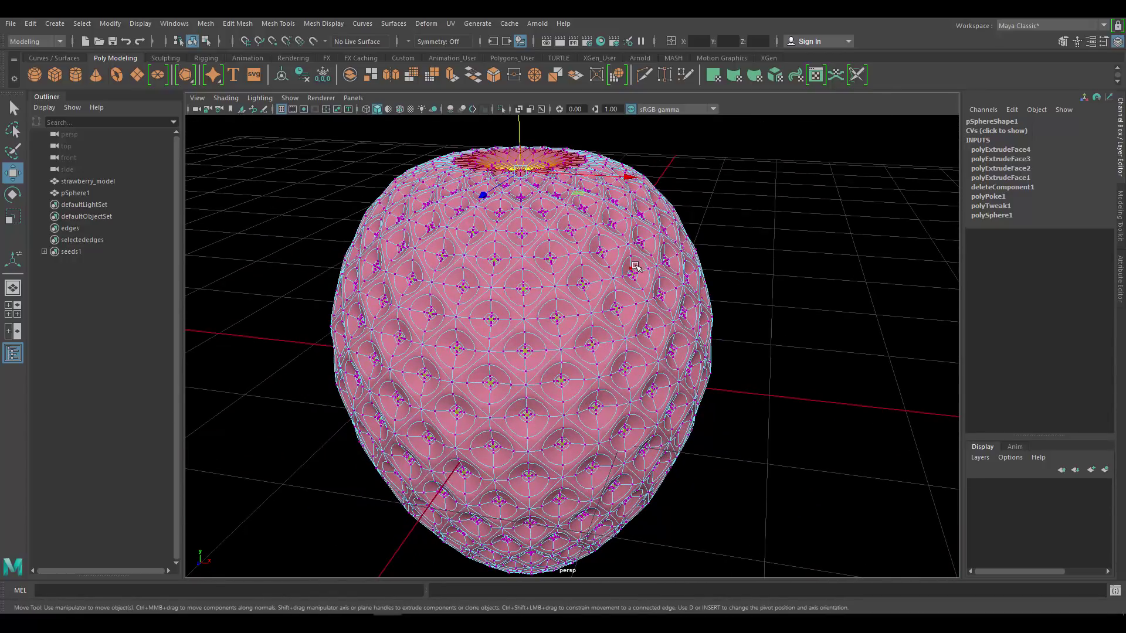
left_click_drag(516, 309, 589, 285, "alt")
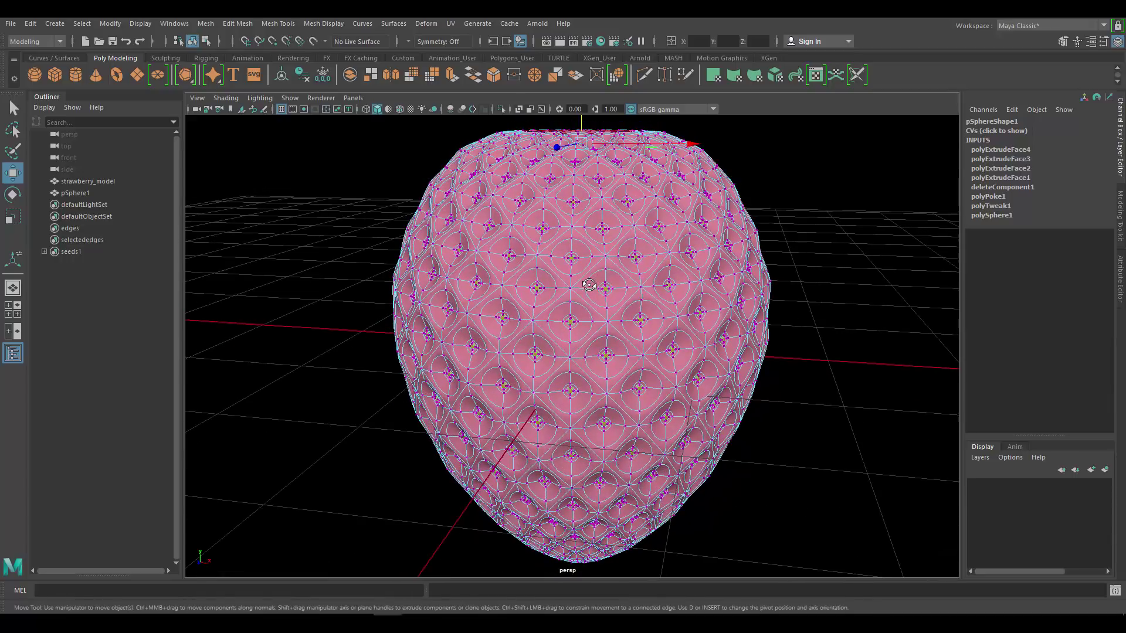
key("q")
right_click_drag(606, 231, 665, 214)
left_click(774, 209)
Step: Inspect the seeds up close with the fruit mesh selected to show its wireframe
right_click_drag(535, 293, 600, 253, "alt")
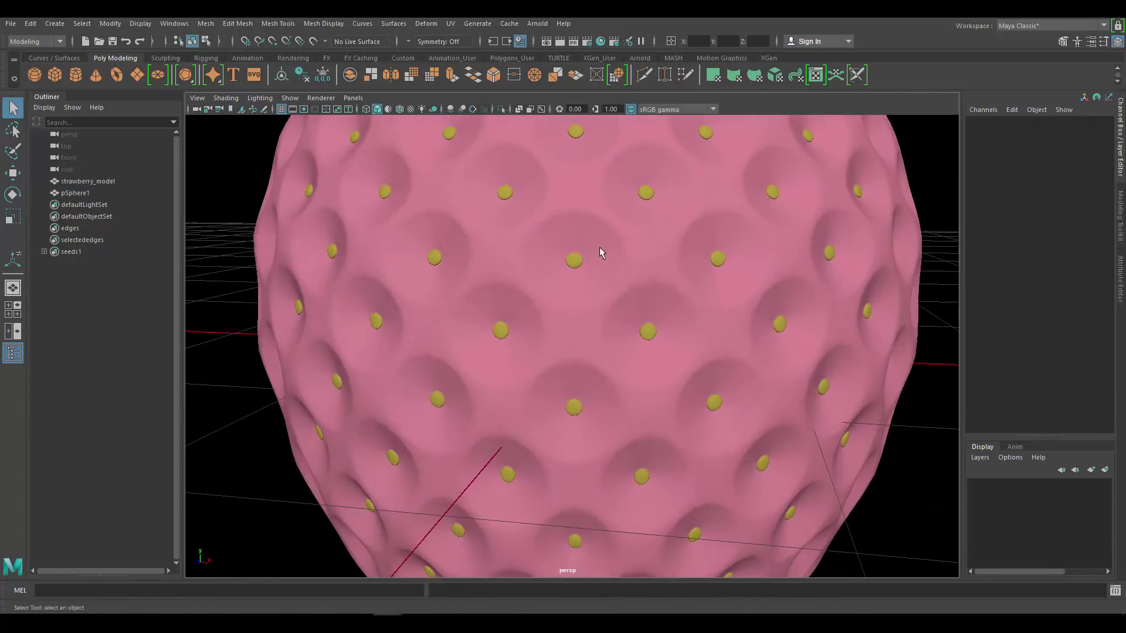
left_click(600, 253)
scroll(570, 234, "up", 3)
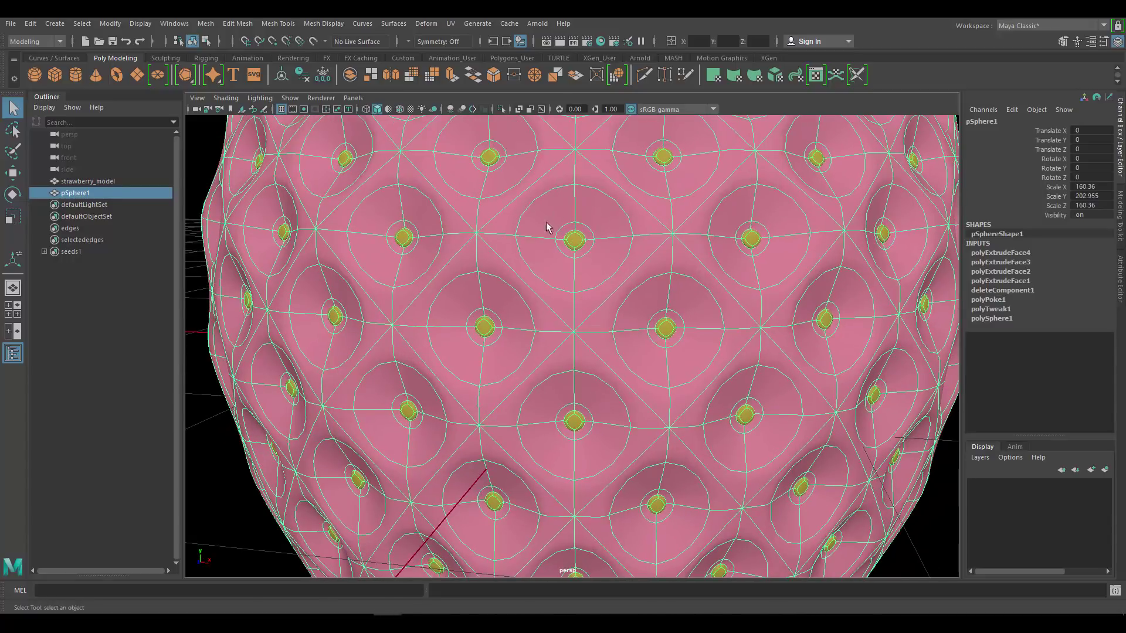
right_click_drag(601, 240, 586, 274, "alt")
scroll(901, 211, "down", 3)
left_click(901, 207)
Step: Switch to the browser's strawberry image results and open the Florida strawberry photo to examine its seeds
scroll(671, 303, "up", 2)
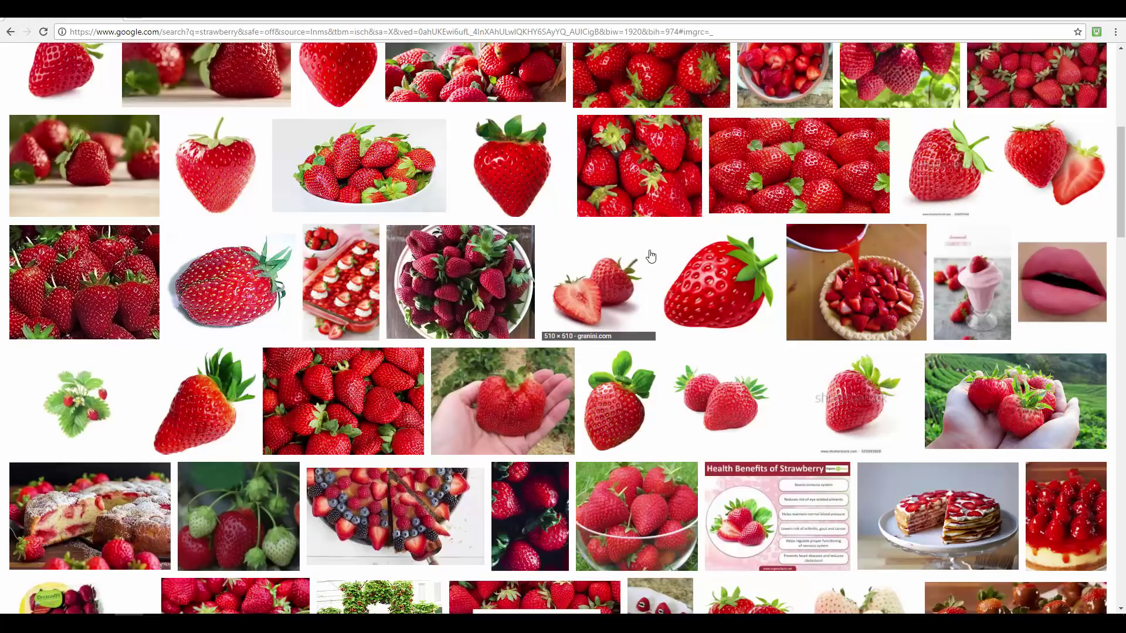
left_click(619, 404)
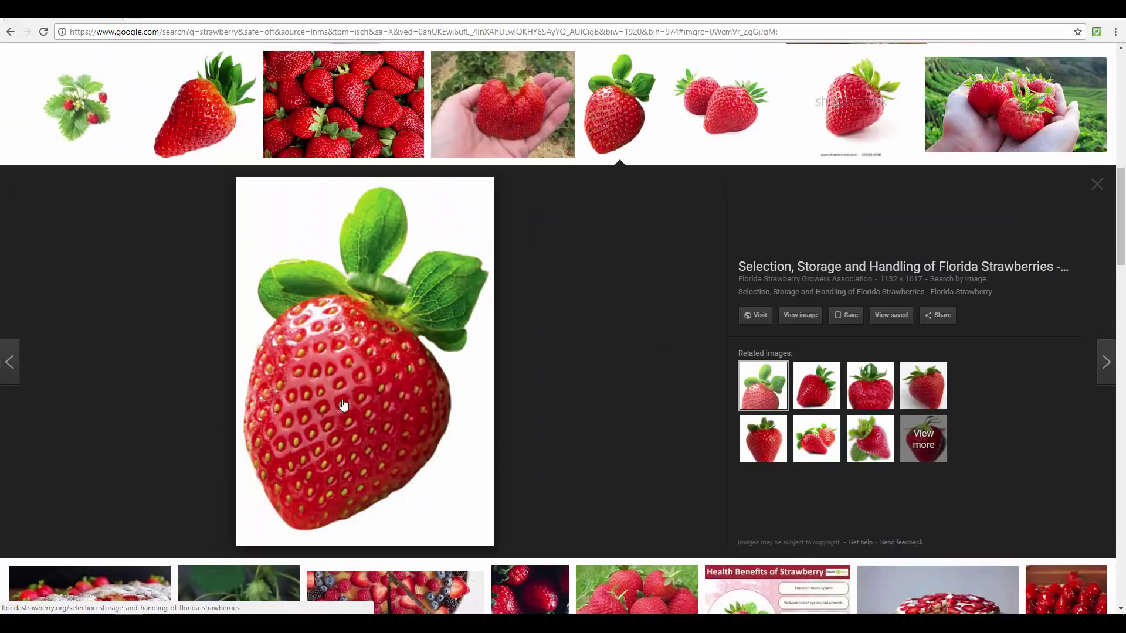
mouse_move(387, 623)
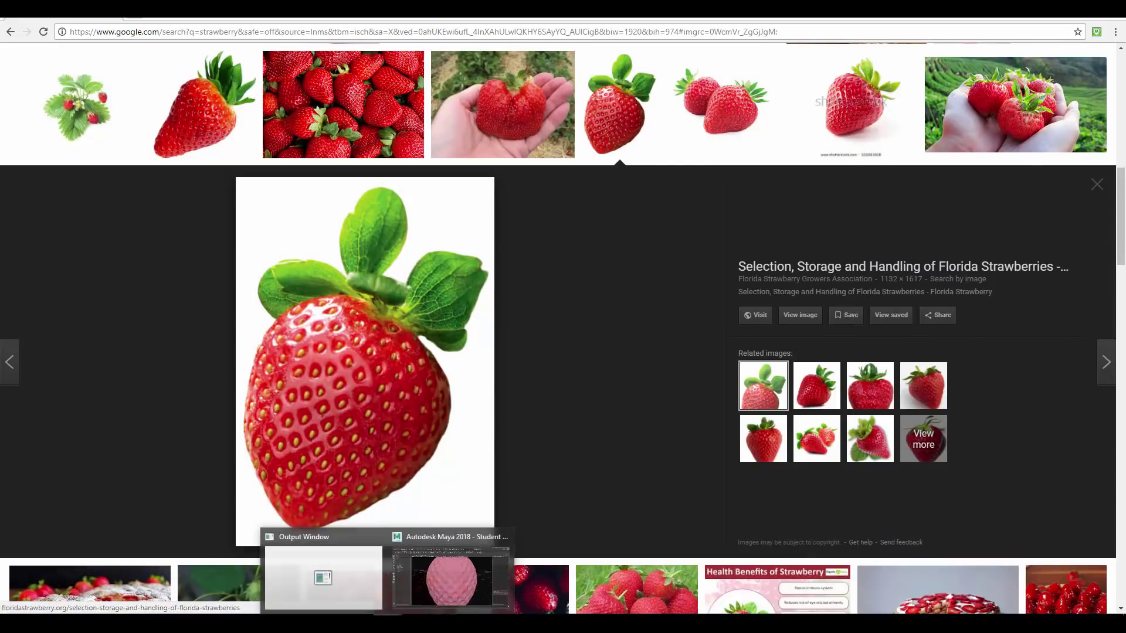
Step: Switch back to Maya, select the fruit mesh, enter edge mode and turn off soft selection
left_click(465, 566)
scroll(596, 296, "up", 3)
left_click(580, 304)
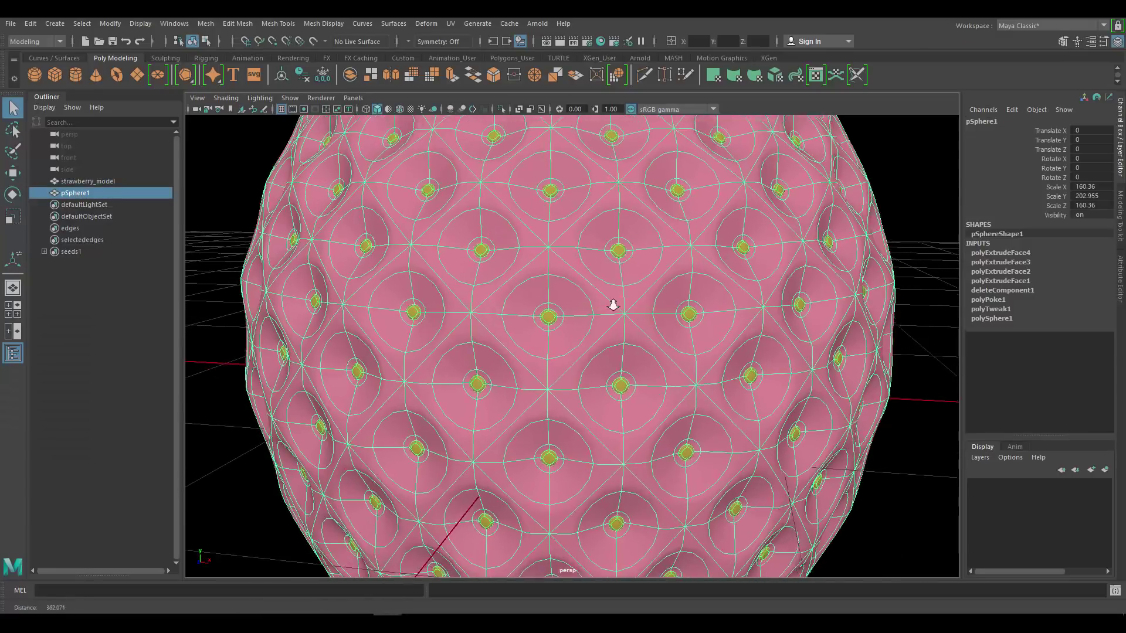
scroll(557, 282, "up", 5)
right_click(535, 264)
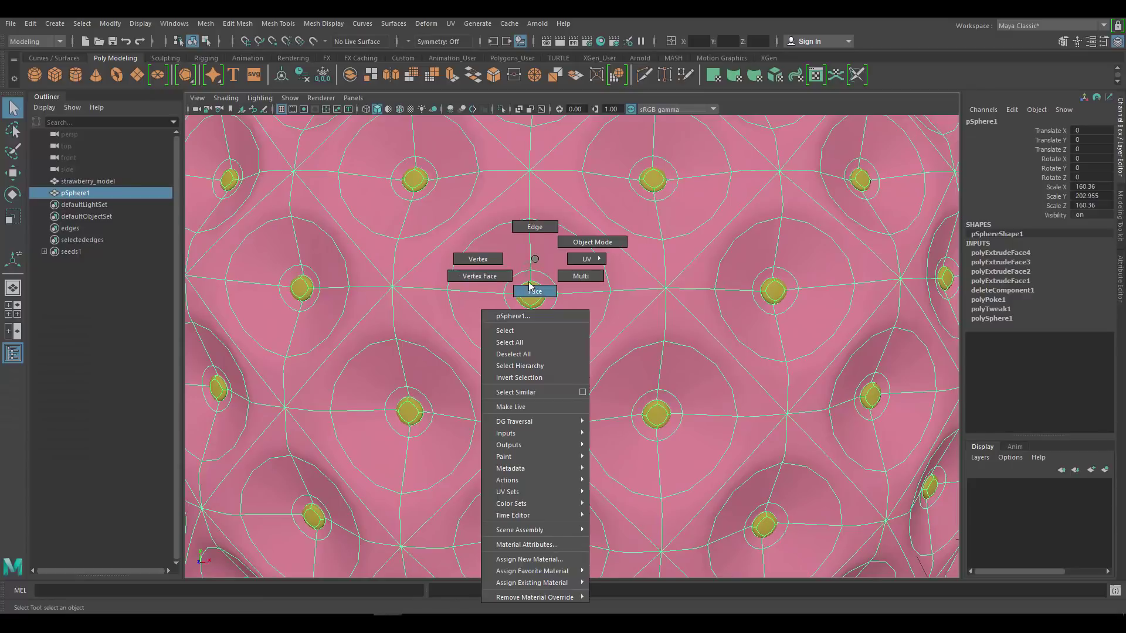
right_click_drag(526, 291, 492, 241)
key("b")
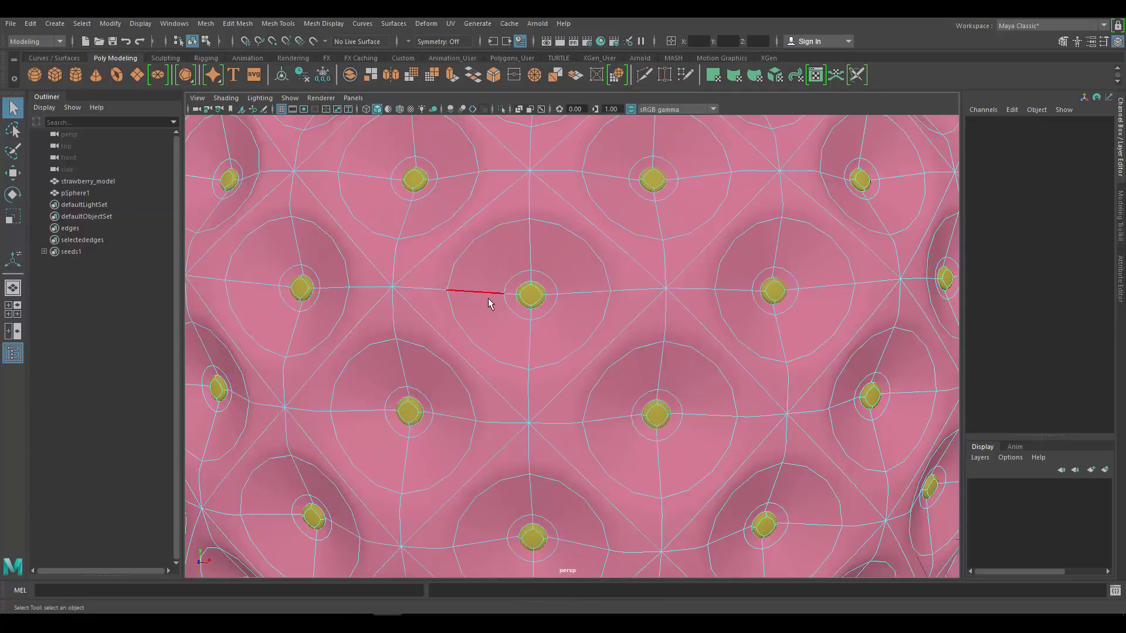
Step: Try scaling an edge beside the central seed
left_click(480, 287)
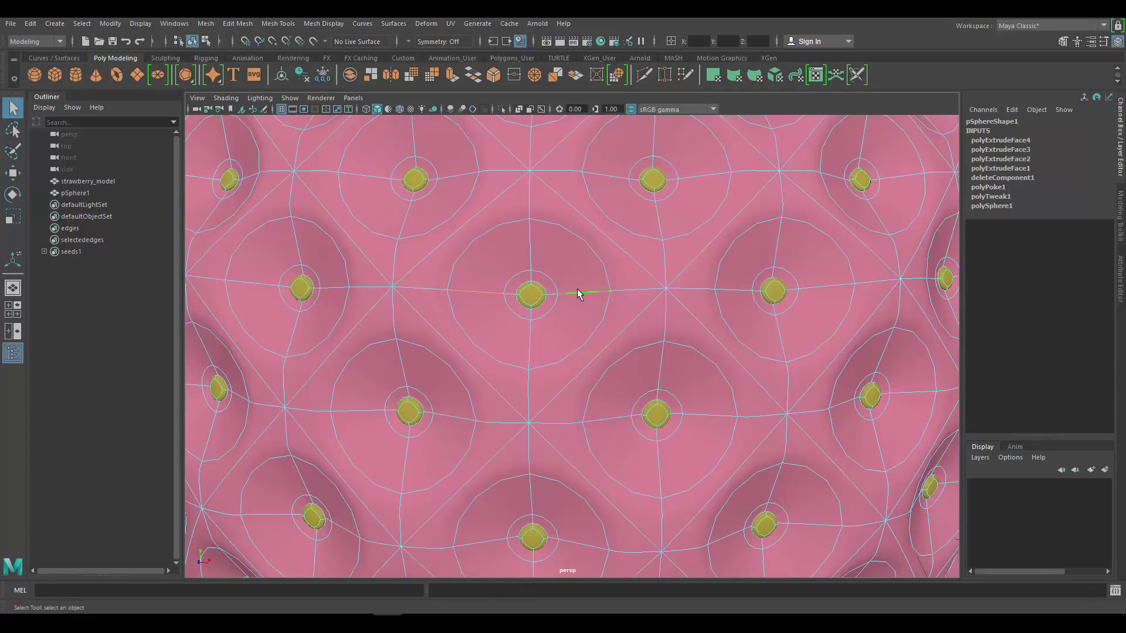
key("r")
left_click_drag(635, 294, 592, 294)
key("ctrl+z")
Step: Switch to face mode and select the outer face of the central seed
right_click_drag(527, 267, 529, 294)
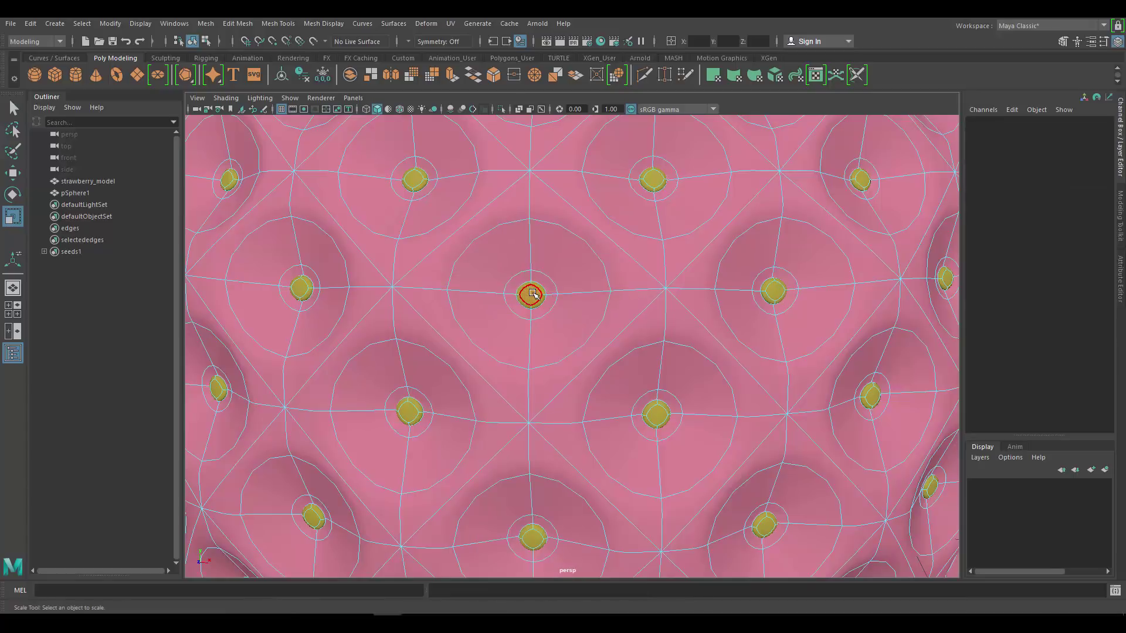
left_click(530, 295)
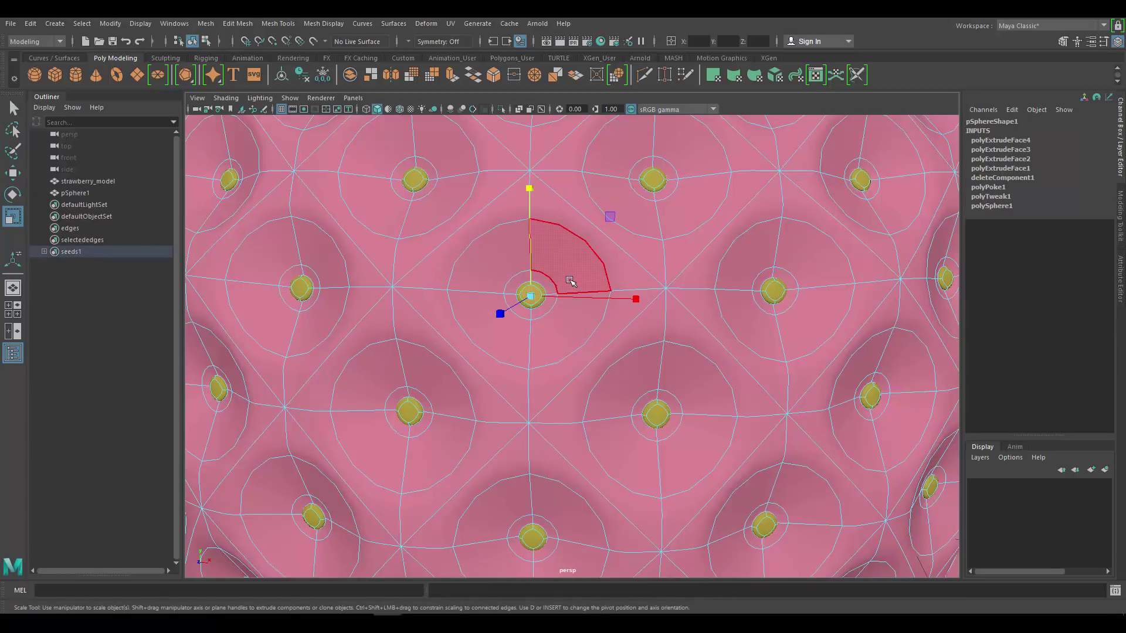
key("shift+period")
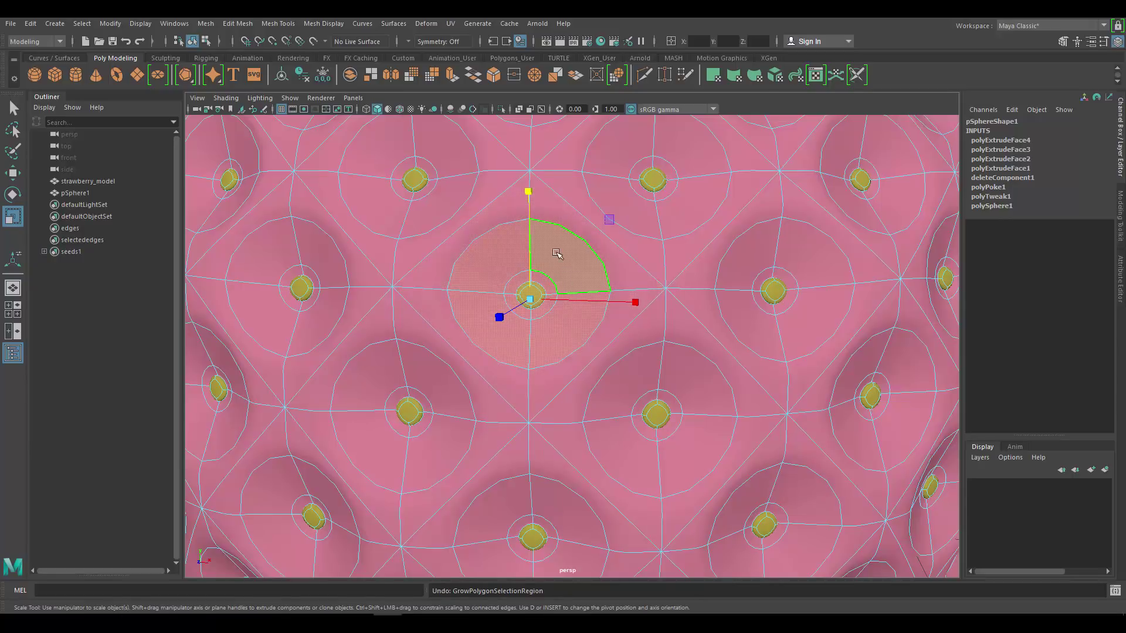
key("ctrl+z")
left_click(528, 295)
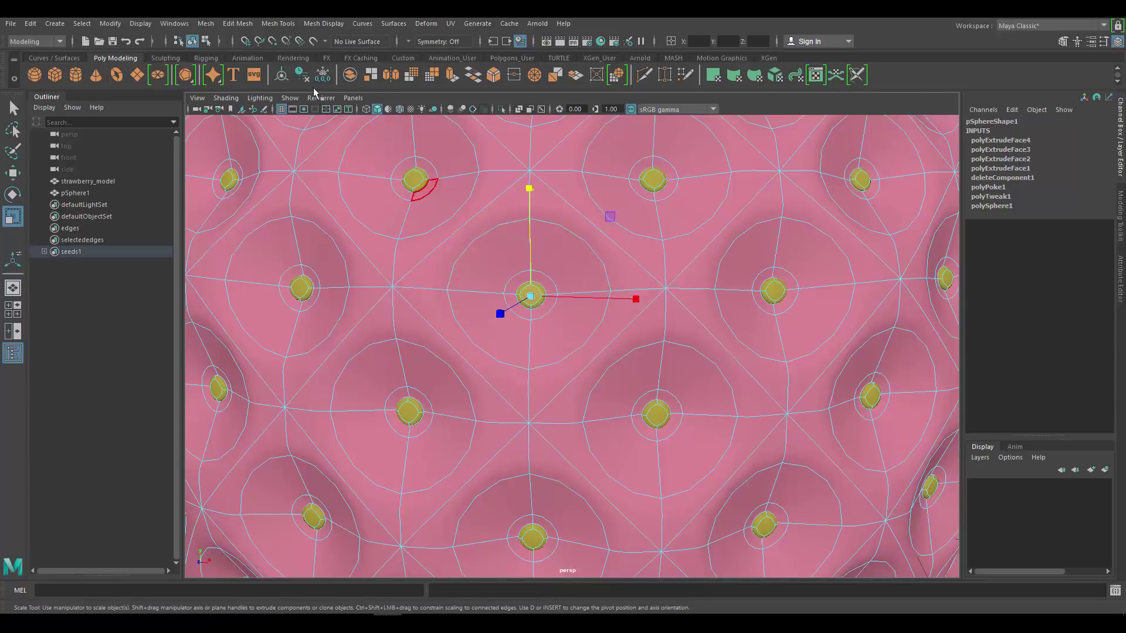
Step: Grow the face selection repeatedly from the central seed until it covers the surrounding round pit
left_click(82, 23)
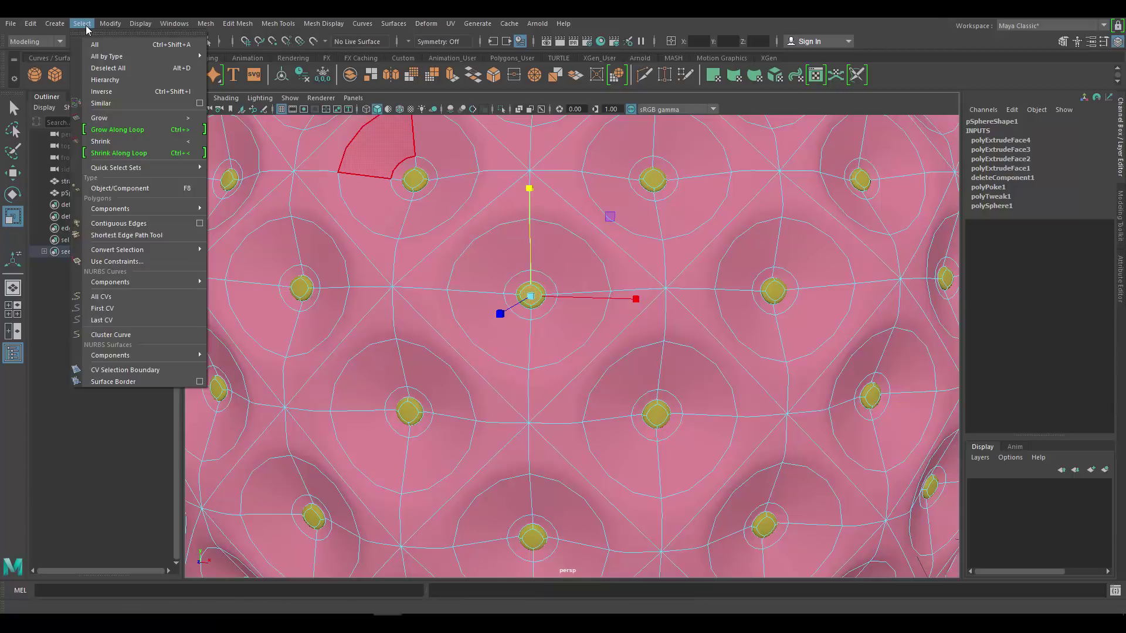
key("g")
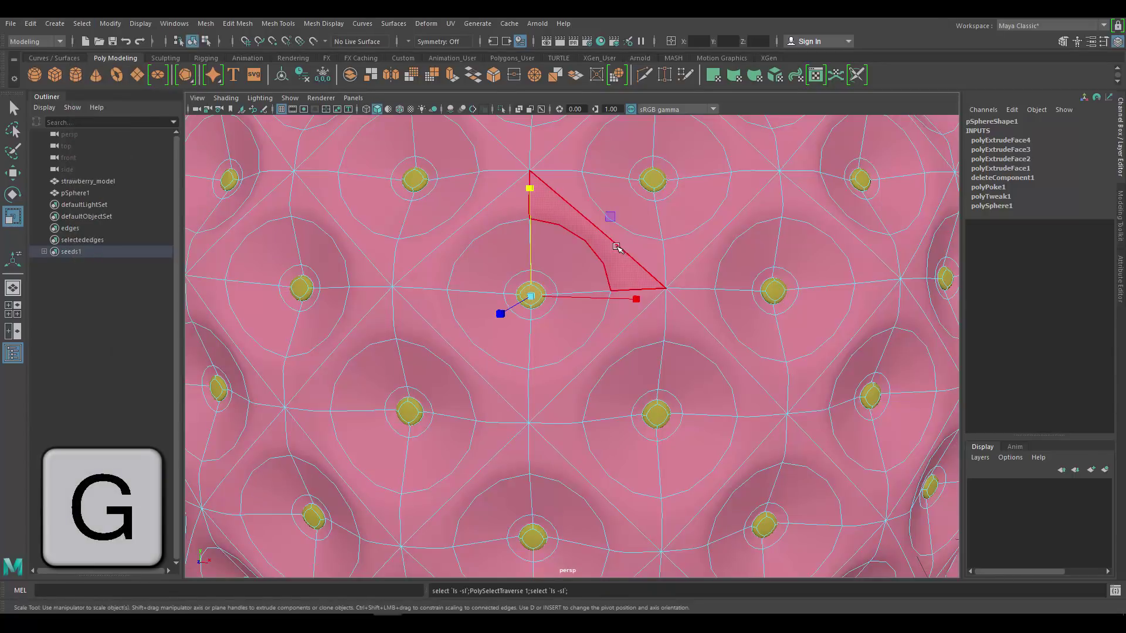
key("g")
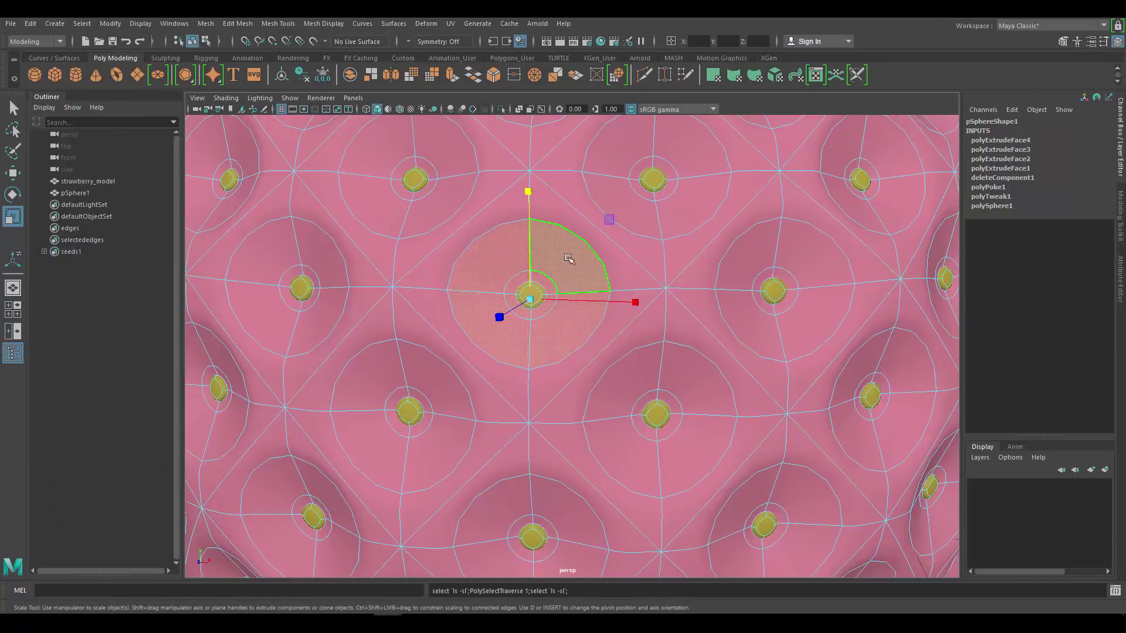
Step: Scale the selected pit faces around the central seed narrower across their width
right_click_drag(571, 262, 607, 300, "alt")
left_click_drag(623, 286, 603, 231, "alt")
right_click_drag(599, 227, 572, 224, "alt")
left_click_drag(572, 224, 585, 241, "alt")
right_click_drag(585, 242, 685, 337, "alt")
Step: Select the seed of the neighbouring pit, grow the face selection to the pit's rim, and scale it narrower horizontally
left_click(808, 236)
left_click(685, 337)
middle_click_drag(685, 337, 642, 334, "alt")
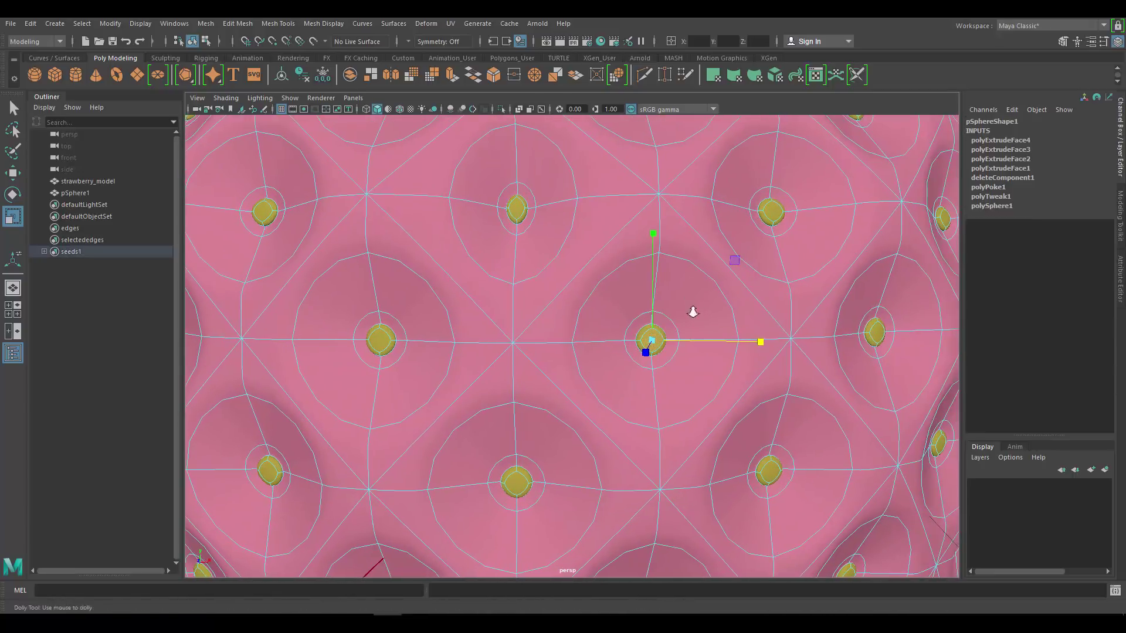
right_click_drag(642, 335, 697, 322, "alt")
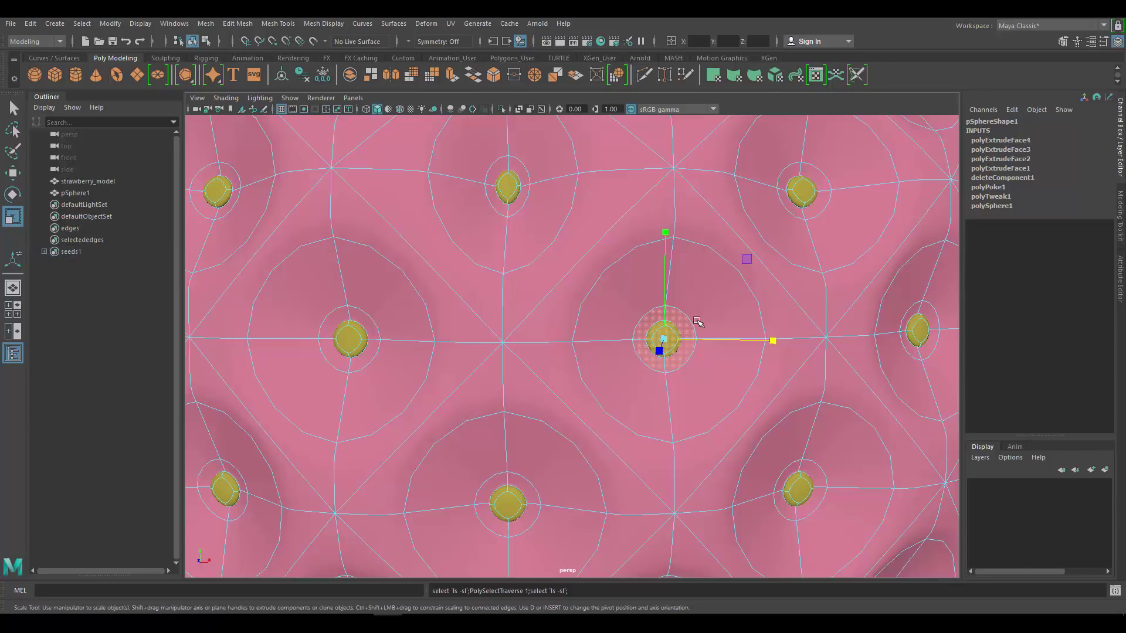
key("shift+period")
mouse_move(665, 335)
left_mouse_down("alt")
mouse_move(652, 339)
mouse_move(698, 334)
mouse_move(671, 336)
left_mouse_up("alt")
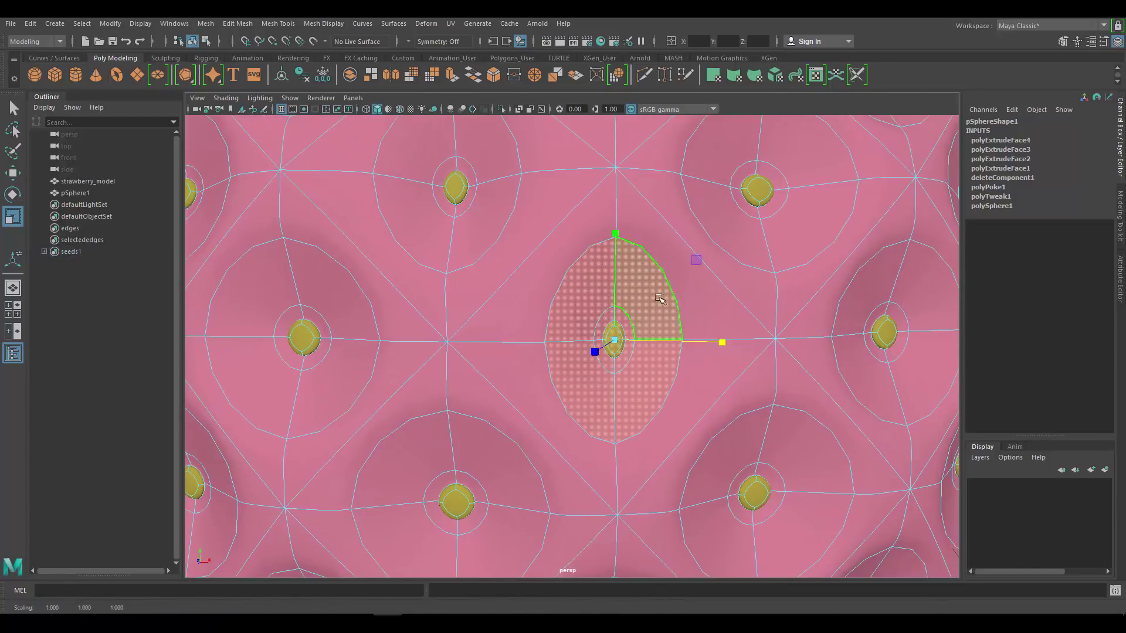
Step: Return to object mode and deselect the fruit to examine the narrowed pits without wireframe
scroll(666, 318, "down", 3)
right_click_drag(668, 311, 737, 216)
scroll(738, 215, "down", 4)
left_click(882, 221)
left_click_drag(699, 281, 595, 271, "alt")
Step: Reselect the fruit in face mode and narrow two more pits by growing the selection from each seed and scaling it horizontally
left_click(490, 380)
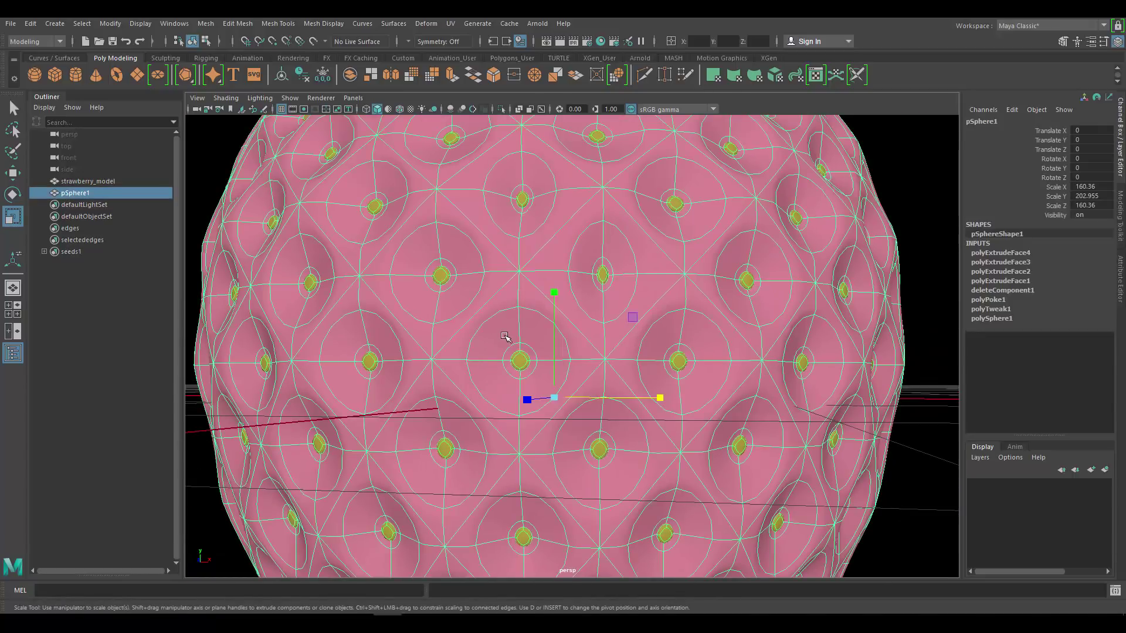
left_click_drag(544, 231, 551, 267, "alt")
right_click_drag(551, 267, 533, 322)
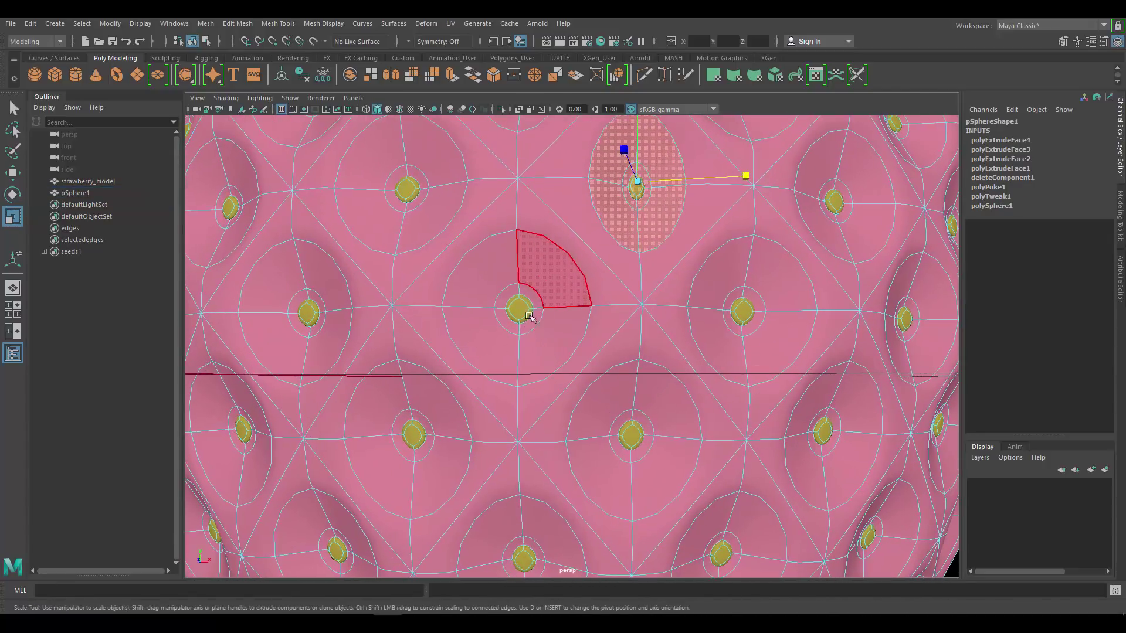
left_click(523, 305)
key("shift+period")
left_click_drag(619, 309, 583, 298)
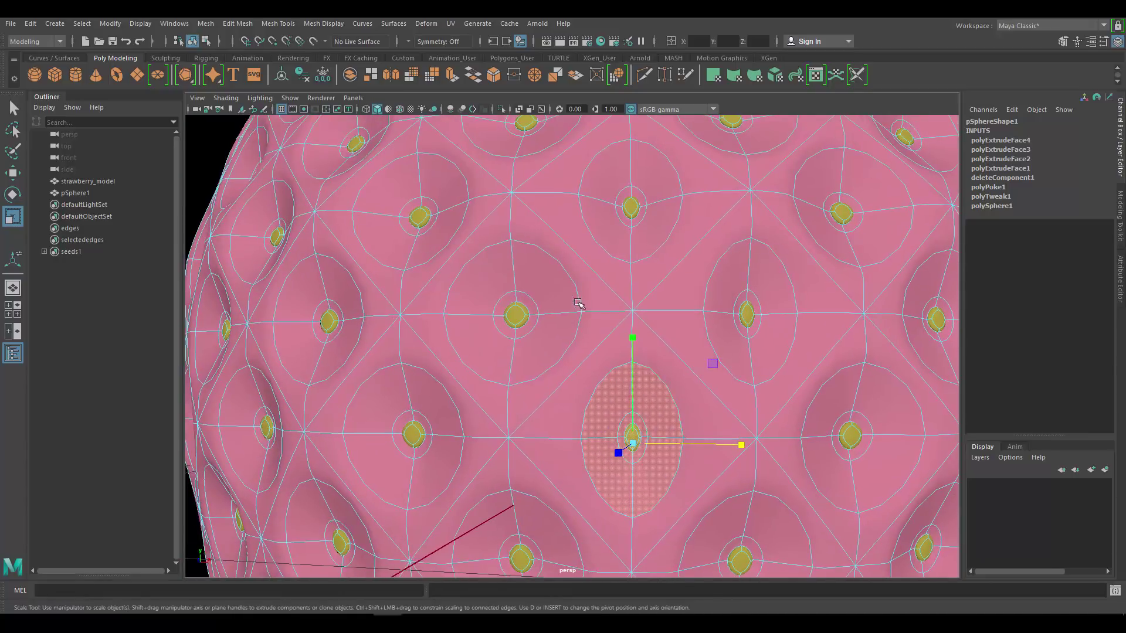
left_click(515, 315)
key("shift+period")
left_click_drag(610, 309, 572, 308)
Step: Return to object mode and examine the varied pit shapes from several angles, with and without the fruit selected
right_click_drag(623, 243, 680, 205)
scroll(731, 254, "down", 7)
left_click(846, 219)
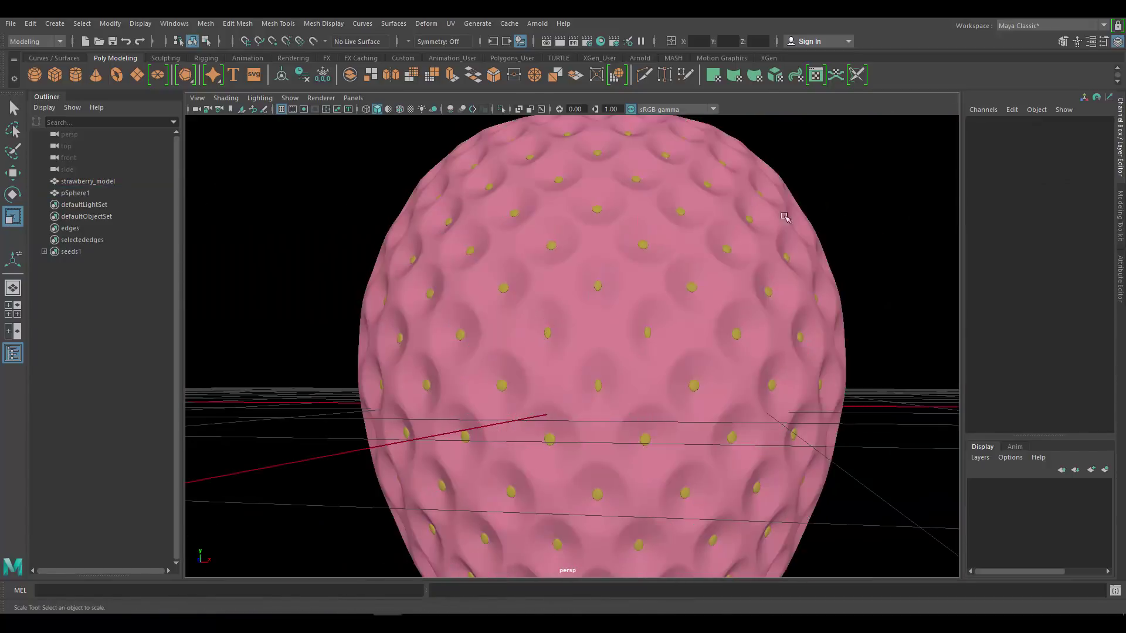
scroll(683, 333, "up", 3)
scroll(633, 322, "down", 5)
scroll(604, 291, "up", 3)
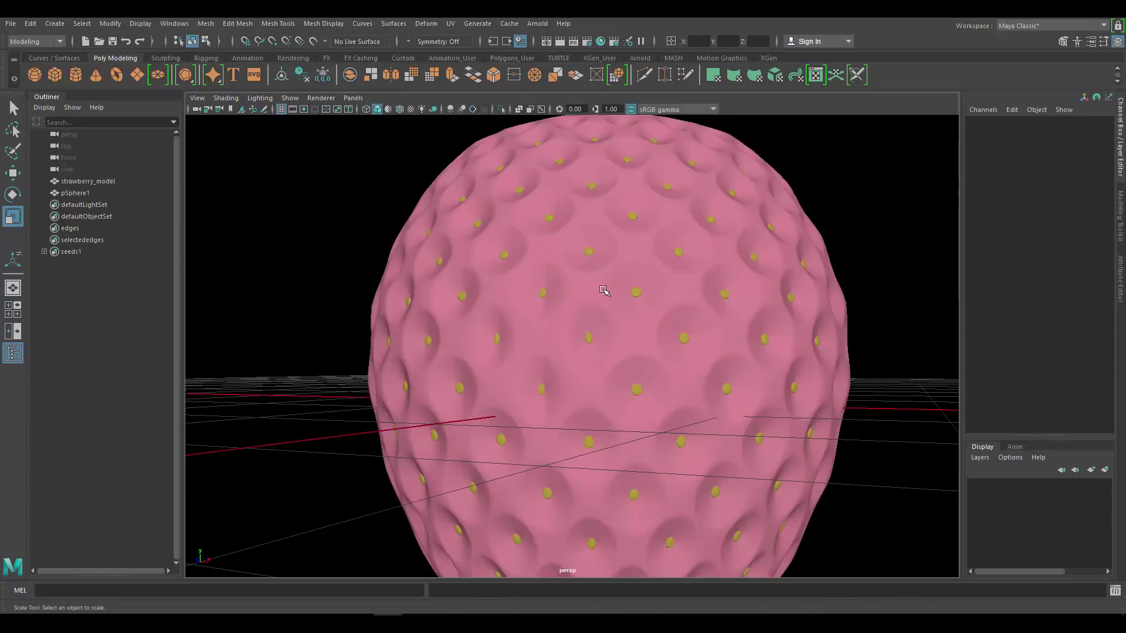
left_click_drag(627, 308, 638, 329, "alt")
middle_click_drag(638, 329, 610, 285, "alt")
scroll(609, 286, "up", 5)
scroll(609, 286, "down", 5)
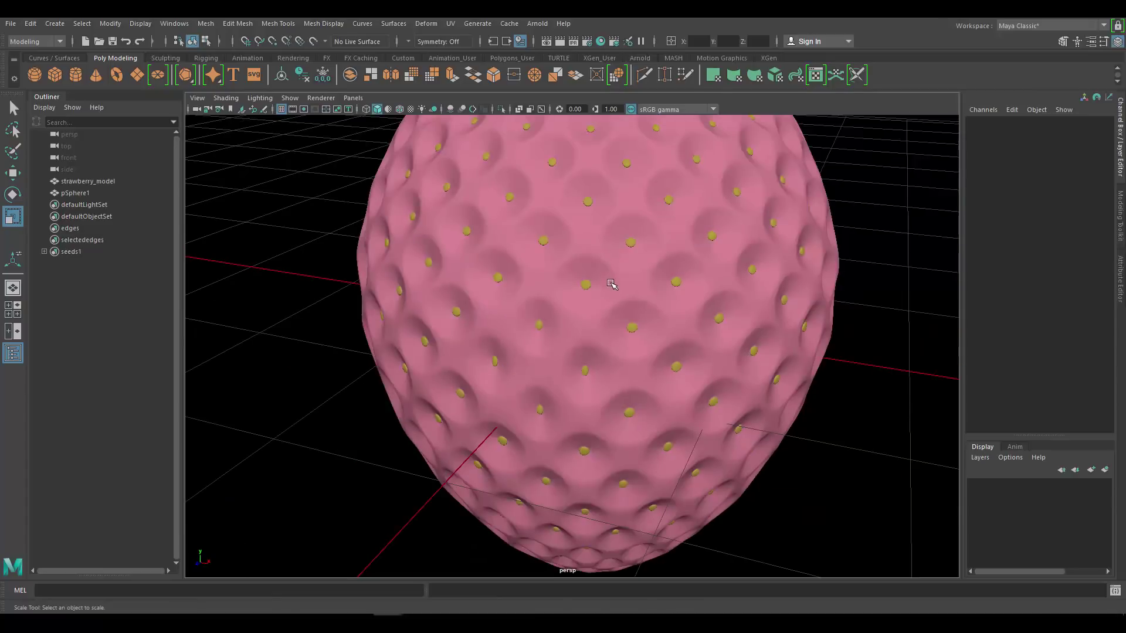
left_click(611, 287)
left_click_drag(630, 326, 601, 245, "alt")
scroll(569, 320, "up", 1)
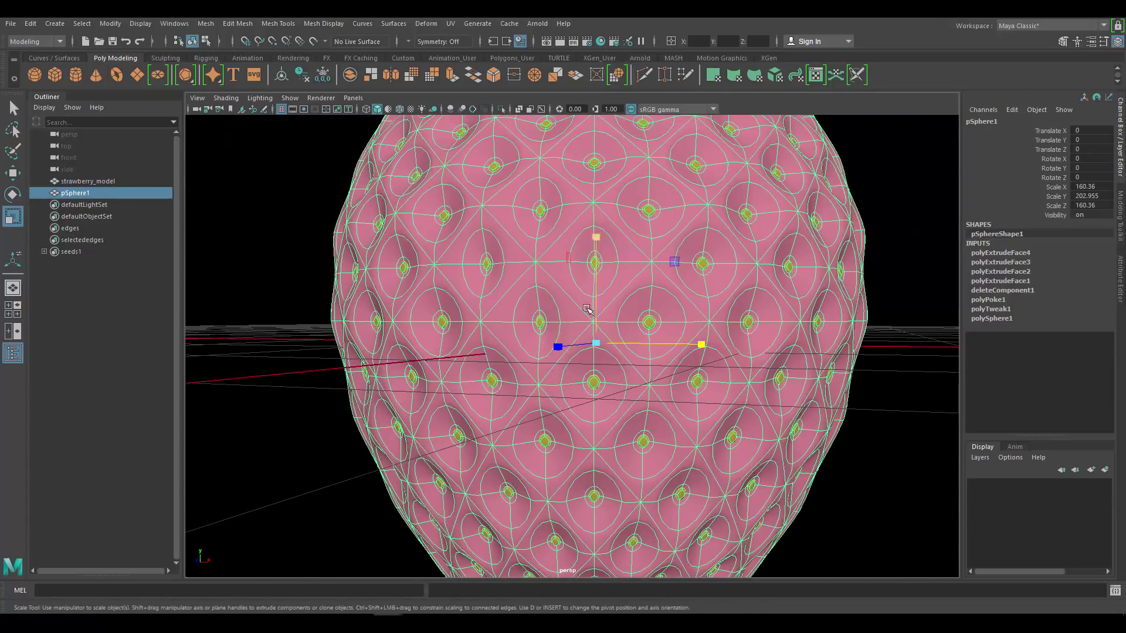
scroll(613, 232, "up", 3)
scroll(634, 205, "down", 4)
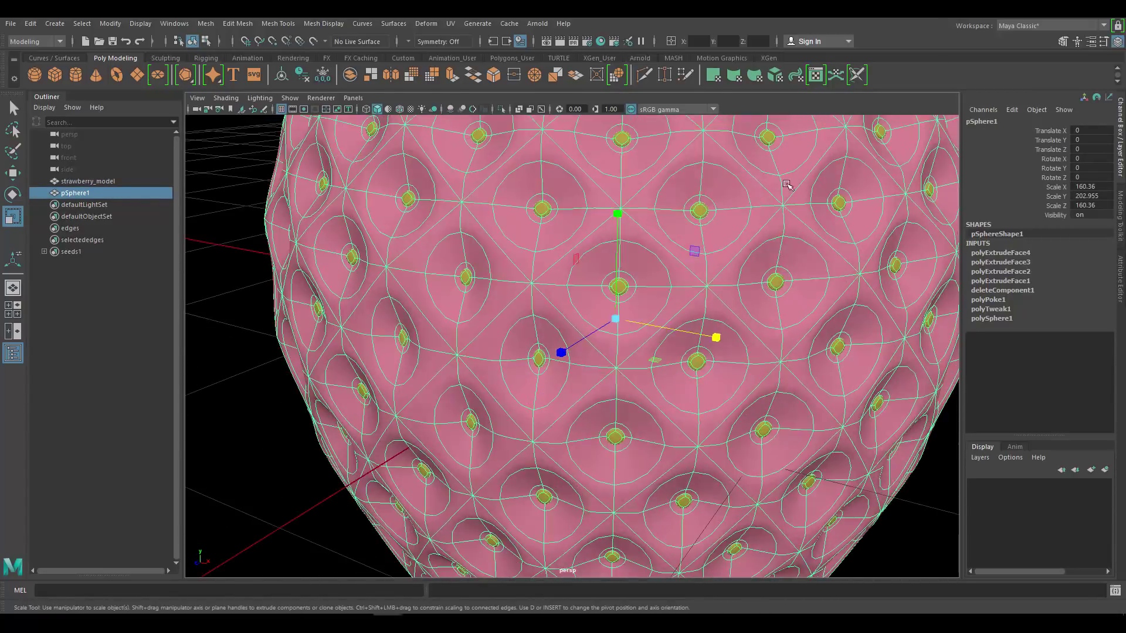
left_click(919, 183)
mouse_move(549, 337)
right_mouse_down("alt")
mouse_move(602, 336)
mouse_move(542, 325)
right_mouse_up("alt")
middle_click_drag(578, 218, 571, 289, "alt")
left_click_drag(571, 289, 607, 270, "alt")
Step: Switch the fruit mesh to vertex mode, select a vertex on its upper side, and enable soft selection with a wide falloff
left_click(666, 270)
middle_click_drag(666, 269, 656, 231, "alt")
scroll(662, 252, "down", 3)
right_click(665, 254)
right_click_drag(665, 254, 610, 254)
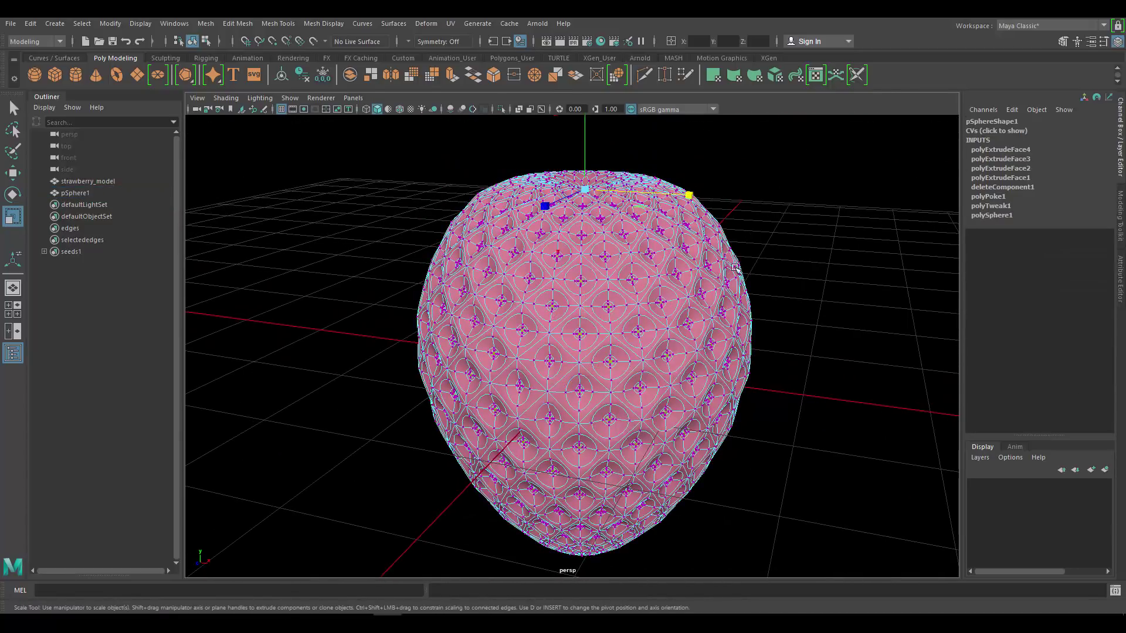
left_click(720, 236)
left_click_drag(704, 281, 699, 255, "alt")
right_click_drag(681, 295, 643, 296, "alt")
middle_click_drag(642, 296, 640, 287, "alt")
right_click_drag(640, 287, 723, 271, "alt")
key("b")
left_click_drag(724, 271, 827, 321)
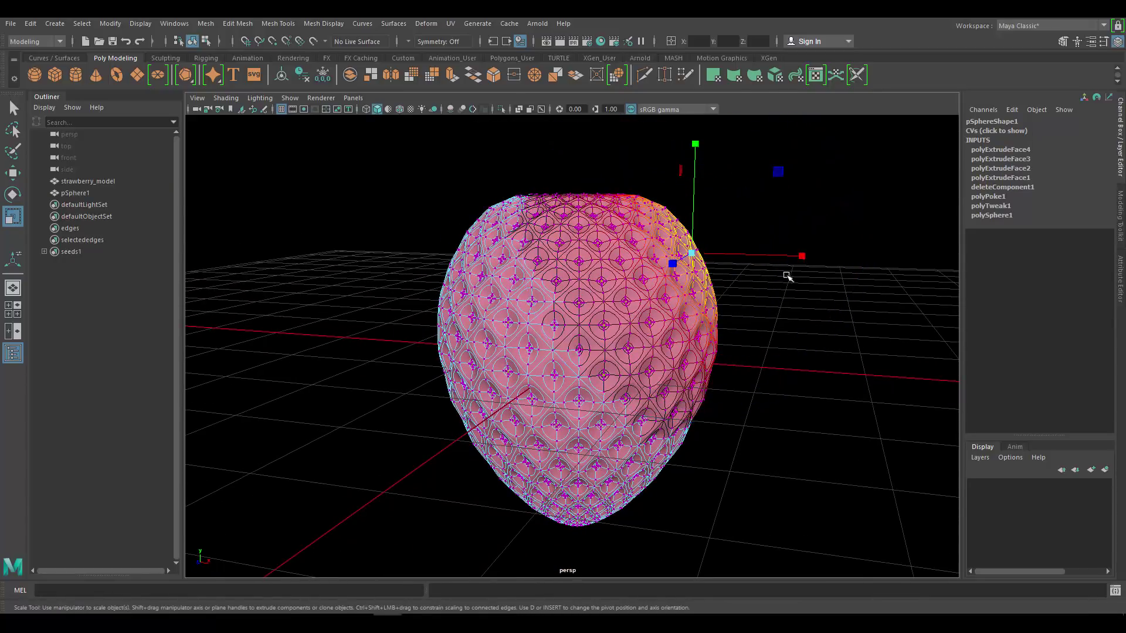
Step: Move the soft-selected upper shoulder slightly and push the opposite lower flank inward to break the fruit's symmetry
key("w")
left_click(692, 253)
left_click_drag(709, 264, 704, 255)
middle_click_drag(700, 261, 766, 220, "alt")
left_click(534, 364)
left_click_drag(534, 365, 546, 366)
left_click(529, 368)
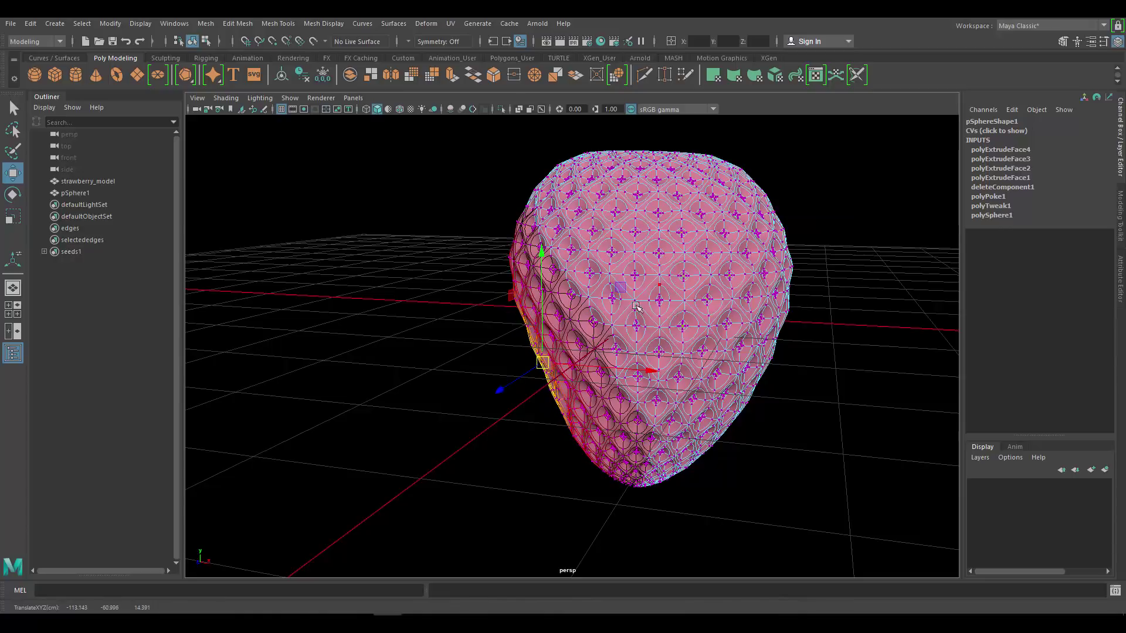
Step: Push another lower flank slightly inward and shift the vertices at the upper shoulder with soft selection
left_click_drag(620, 298, 672, 336, "alt")
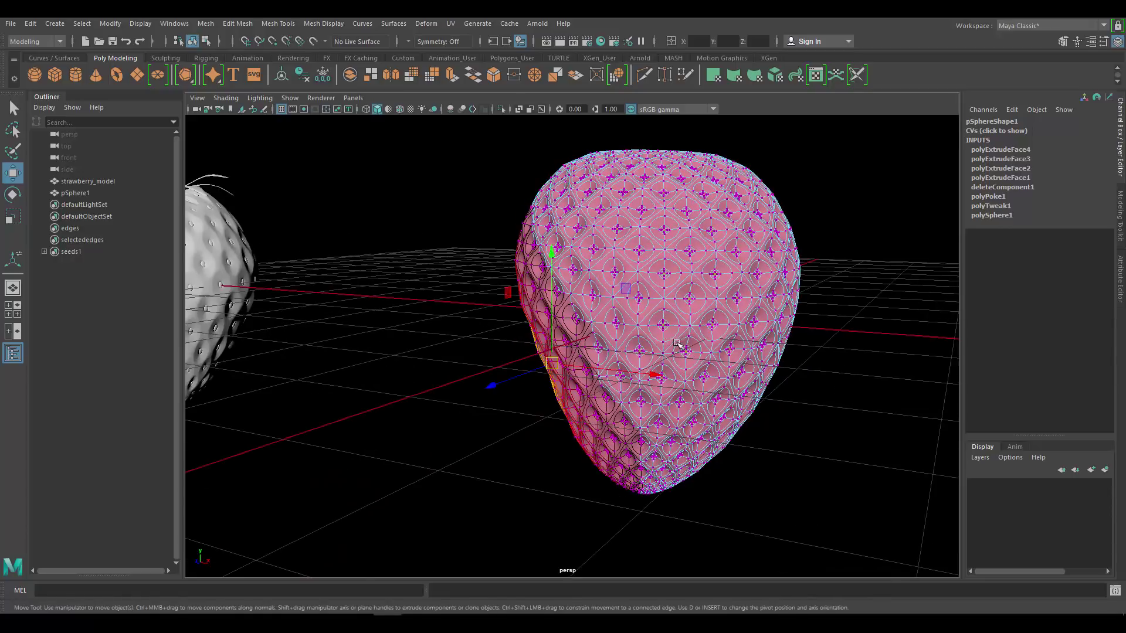
left_click(757, 403)
left_click_drag(756, 403, 744, 404)
left_click(830, 329)
left_click_drag(653, 307, 697, 371, "alt")
left_click(579, 200)
left_click_drag(592, 226, 564, 234, "alt")
left_click_drag(588, 194, 584, 201)
Step: Pull the middle of the fruit's side slightly outward with a soft-selected vertex, then clear the selection
left_click_drag(640, 260, 684, 311, "alt")
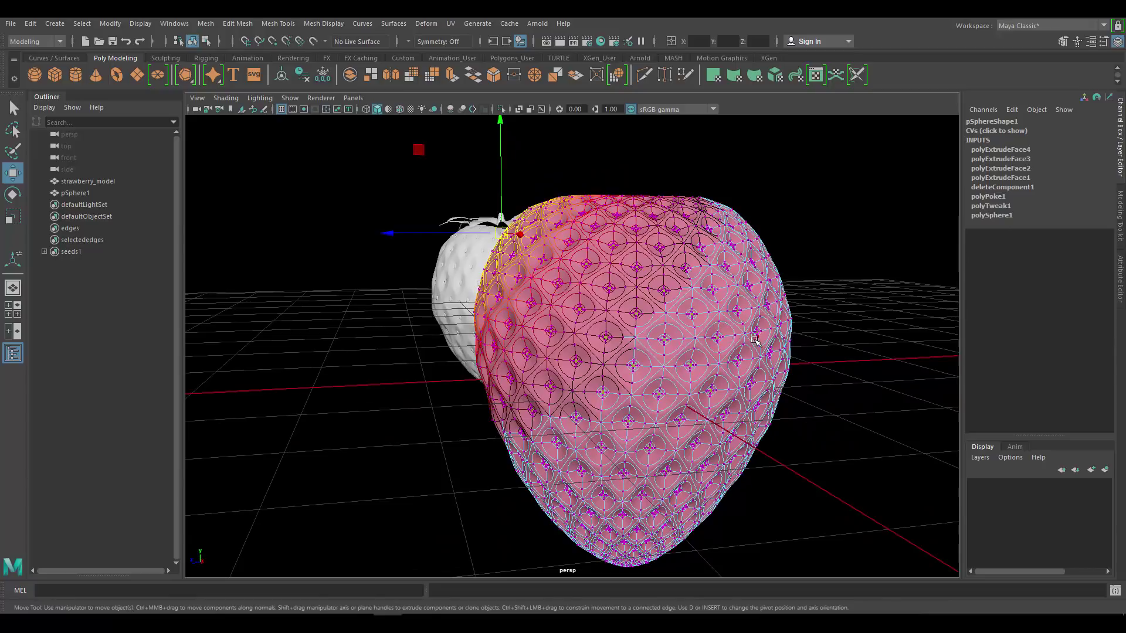
left_click(761, 339)
left_click_drag(762, 340, 791, 344)
left_click(783, 346)
left_click(793, 421)
Step: Adjust the lower flank on the next side of the fruit with soft-selected vertices
middle_click_drag(792, 424, 751, 356, "alt")
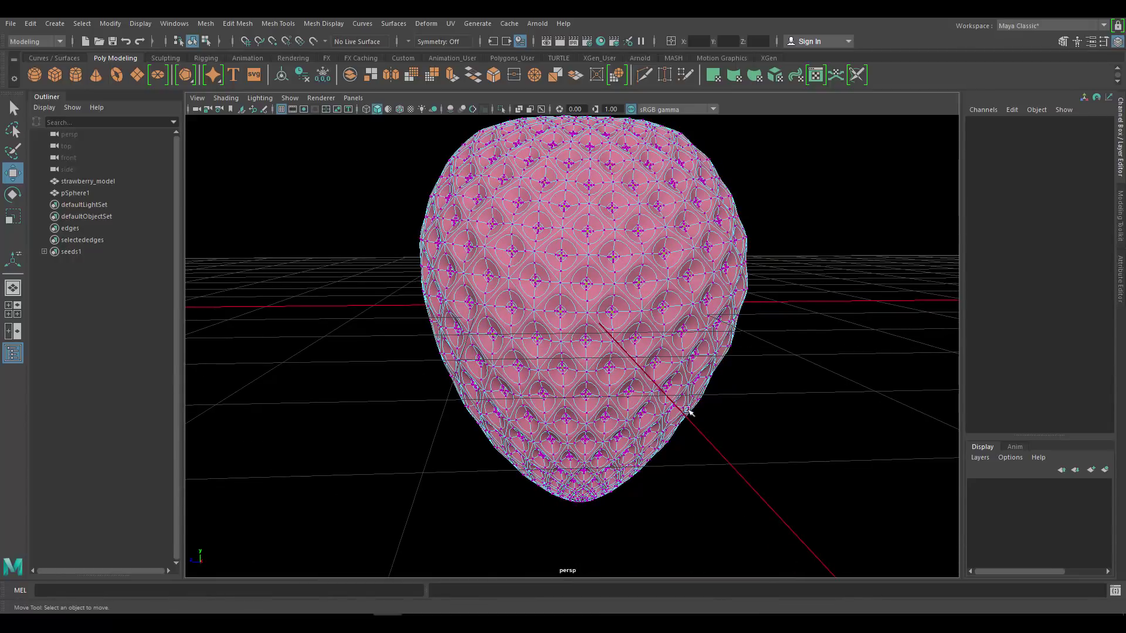
left_click(692, 402)
left_click_drag(690, 402, 579, 364)
left_click(701, 406)
left_click(668, 355)
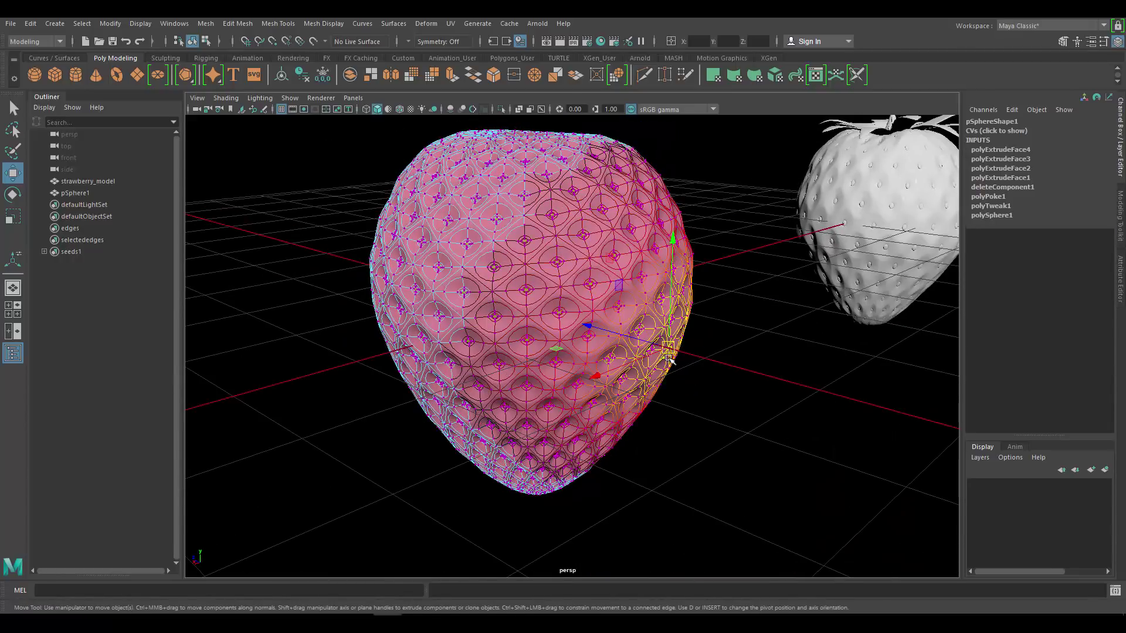
left_click_drag(672, 360, 719, 315, "alt")
Step: Nudge the remaining lower flank inward with soft selection and check the outline from other sides
left_click(1004, 200)
left_click(774, 265)
left_click_drag(622, 278, 725, 273, "alt")
left_click(729, 382)
left_click_drag(730, 383, 717, 379)
left_click_drag(794, 321, 740, 235, "alt")
left_click(836, 201)
left_click_drag(827, 214, 697, 272, "alt")
left_click(737, 262)
left_click(818, 211)
Step: Return to object mode, deselect the fruit, and examine its reshaped body and top from several angles
scroll(698, 264, "up", 2)
right_click_drag(698, 257, 759, 241)
left_click(899, 225)
scroll(874, 258, "up", 2)
middle_click_drag(874, 263, 793, 261, "alt")
left_click_drag(793, 261, 820, 284, "alt")
right_click_drag(819, 284, 790, 289, "alt")
left_click_drag(744, 244, 767, 276, "alt")
scroll(648, 341, "up", 5)
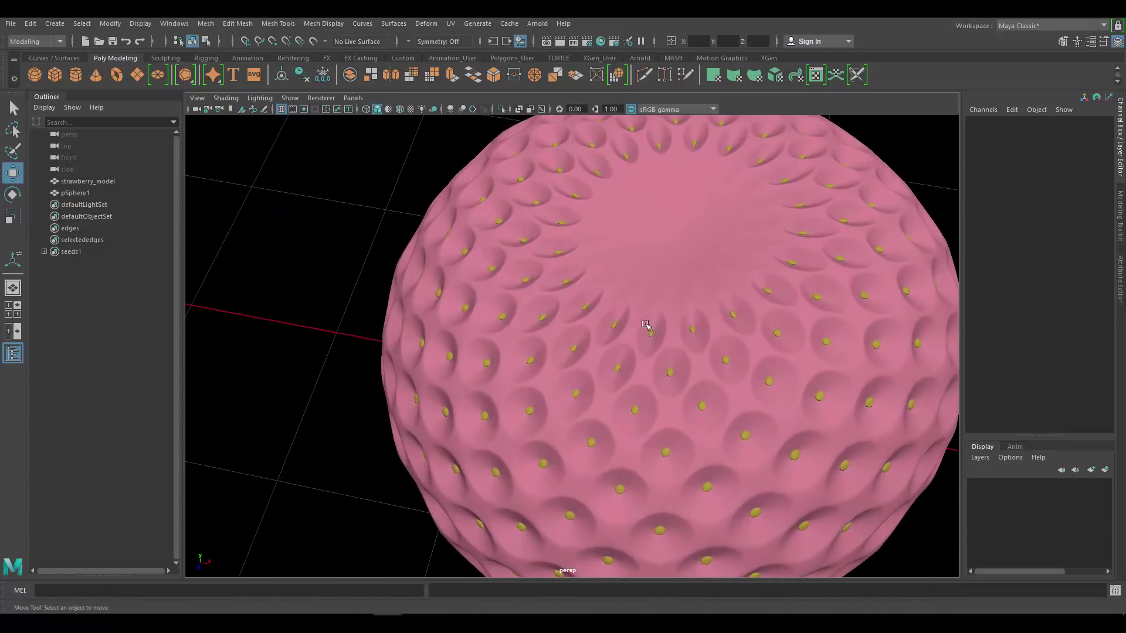
left_click_drag(733, 364, 646, 328, "alt")
scroll(717, 334, "down", 6)
scroll(659, 336, "up", 6)
scroll(657, 332, "down", 5)
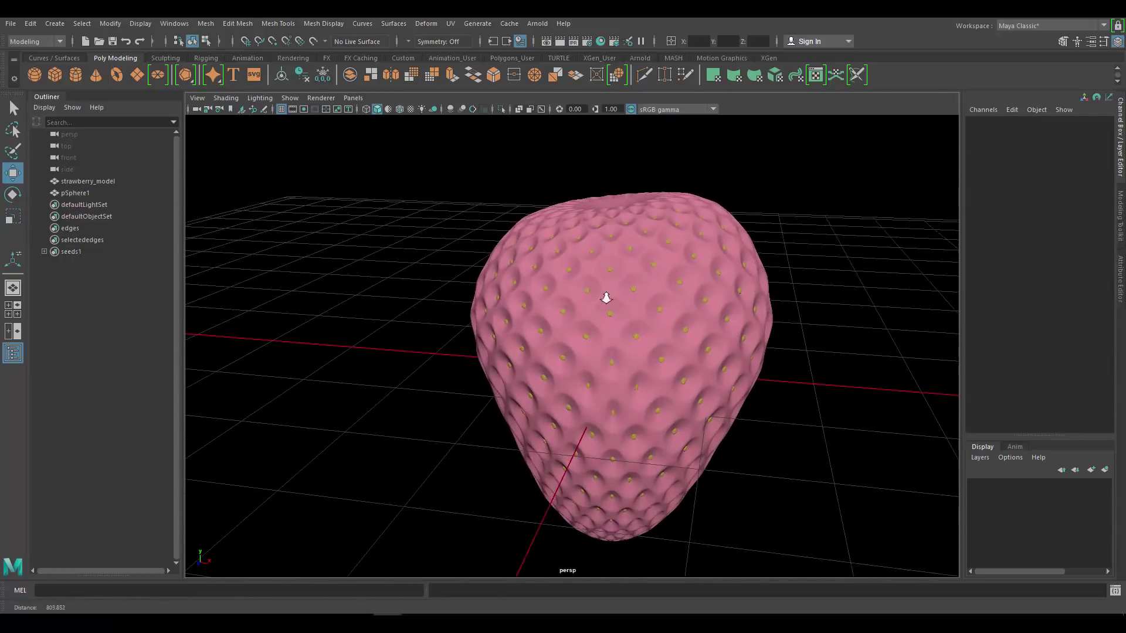
Step: Compare the fruit with the white reference strawberry, examining the reference's leaves and stem closely
scroll(645, 302, "down", 4)
middle_click_drag(685, 282, 726, 288, "alt")
left_click_drag(726, 288, 800, 272, "alt")
middle_click_drag(799, 271, 730, 291, "alt")
scroll(699, 305, "up", 2)
scroll(730, 291, "up", 2)
scroll(730, 291, "down", 4)
left_click_drag(602, 324, 611, 341, "alt")
middle_click_drag(615, 321, 656, 324, "alt")
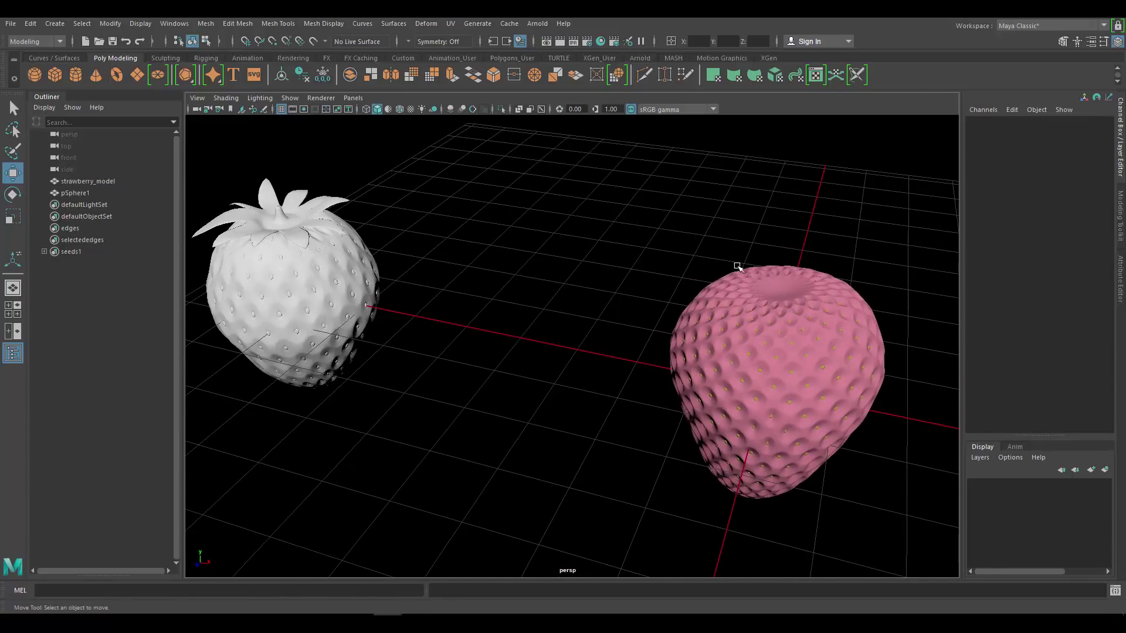
left_click_drag(386, 247, 472, 267, "alt")
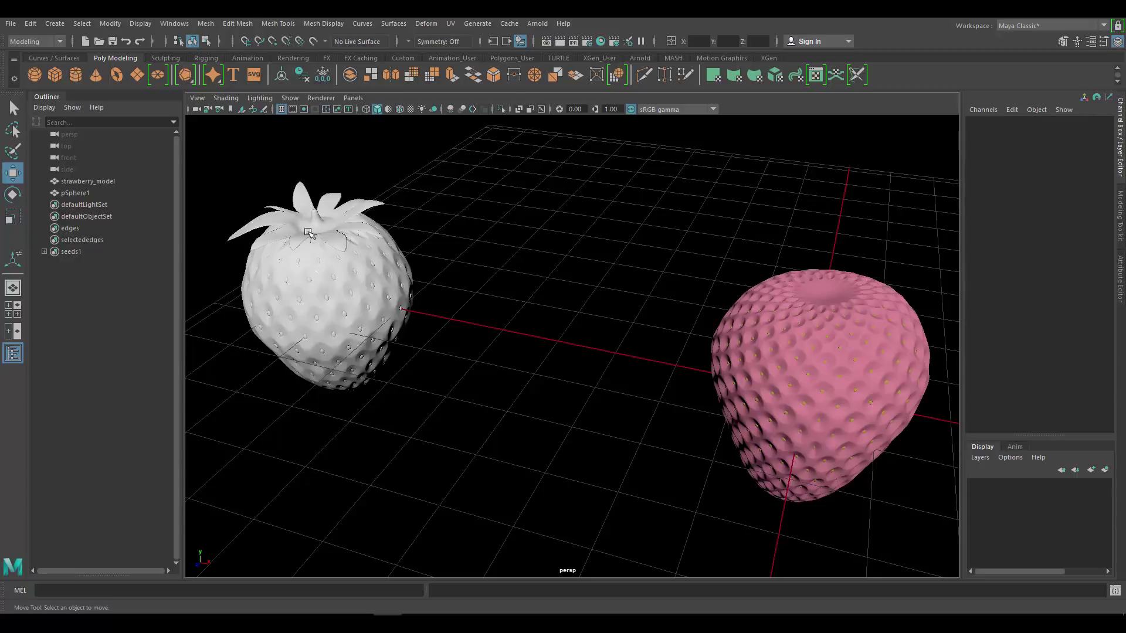
middle_click_drag(631, 287, 389, 276, "alt")
right_click_drag(390, 276, 663, 294, "alt")
left_click_drag(569, 251, 693, 256, "alt")
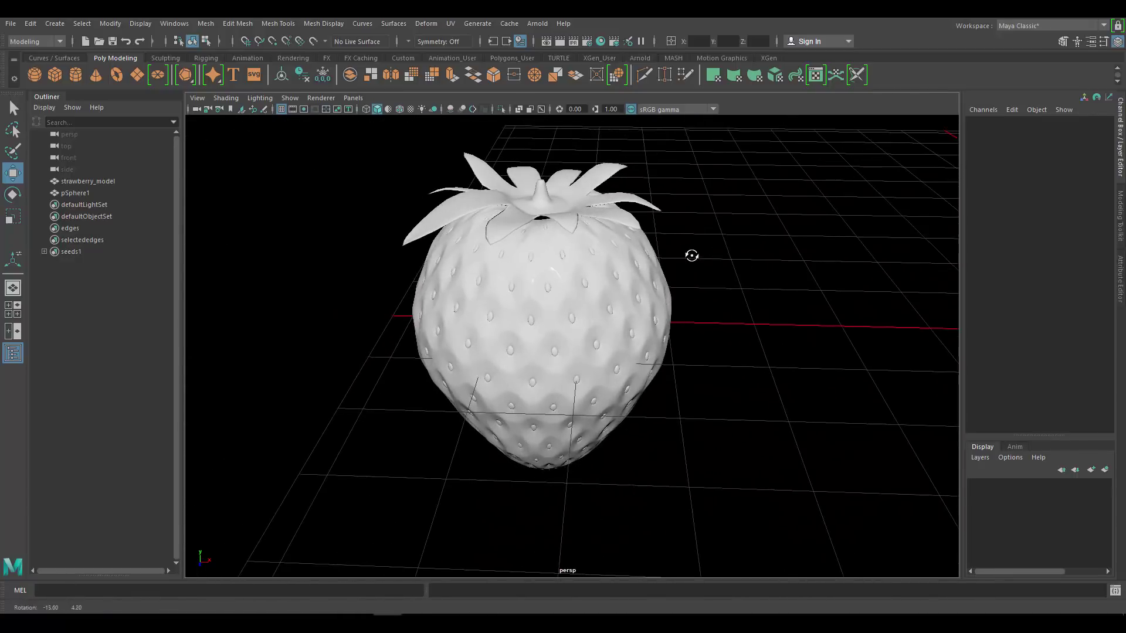
middle_click_drag(693, 256, 135, 347, "alt")
Step: Lower the fruit's top centre vertices with soft selection to deepen the dimple, then return to object mode and deselect
middle_click_drag(903, 252, 455, 284, "alt")
right_click_drag(456, 284, 691, 221, "alt")
left_click(743, 229)
right_click(749, 221)
left_click(650, 252)
left_click_drag(649, 252, 437, 182)
left_click_drag(654, 142, 658, 166)
left_click_drag(707, 199, 720, 224, "alt")
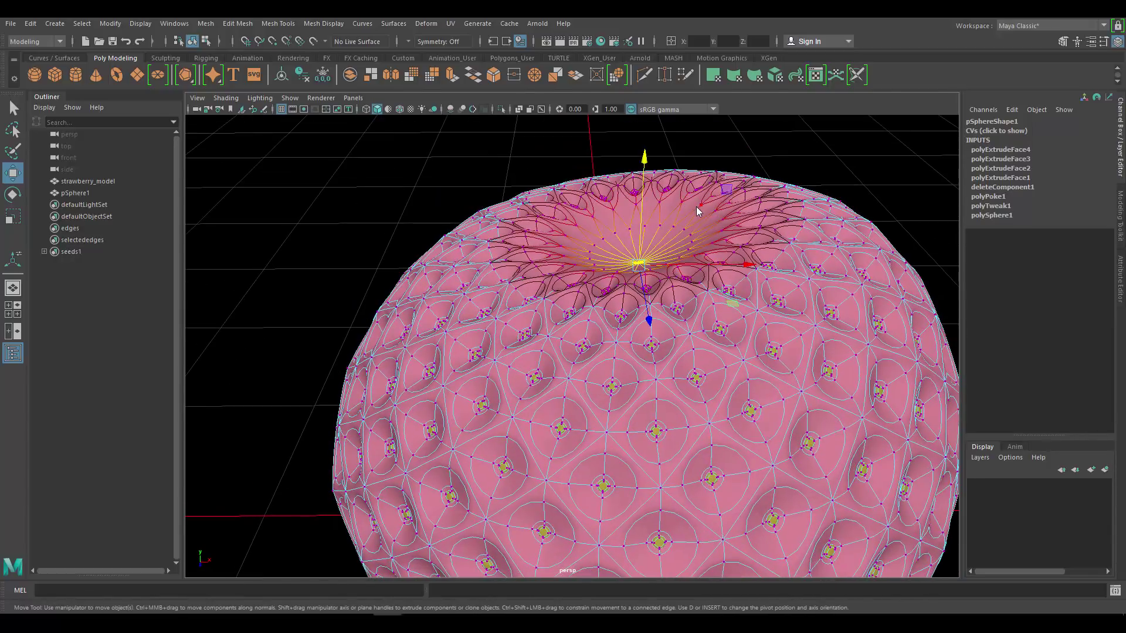
right_click_drag(698, 210, 763, 177)
left_click(903, 132)
right_click_drag(733, 262, 655, 270, "alt")
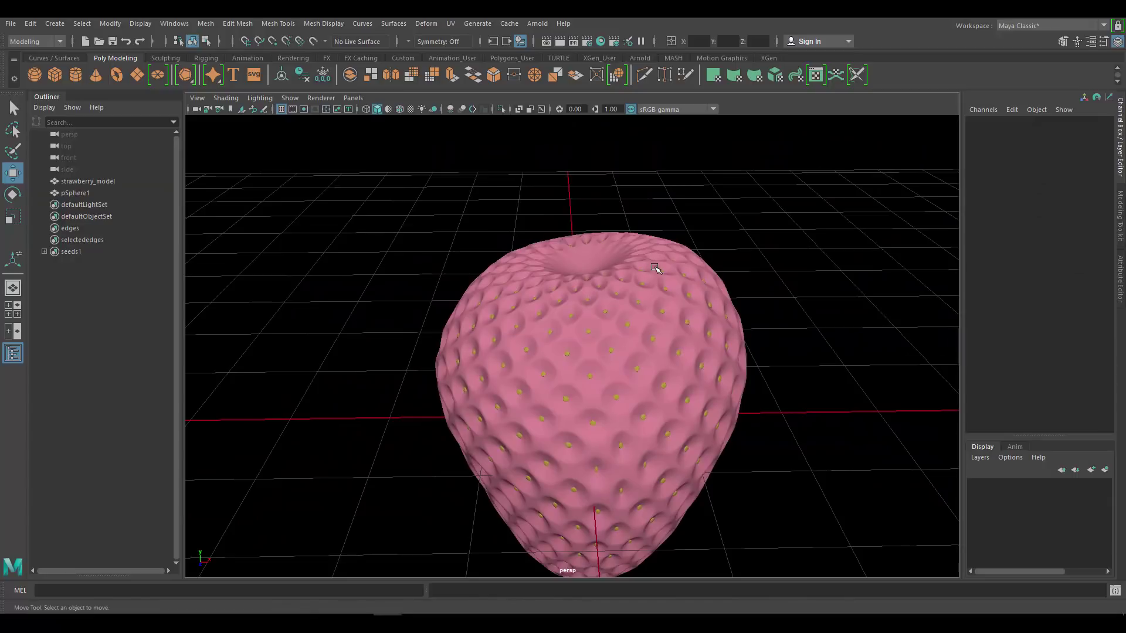
mouse_move(703, 283)
left_mouse_down("alt")
mouse_move(737, 302)
mouse_move(719, 284)
mouse_move(717, 300)
left_mouse_up("alt")
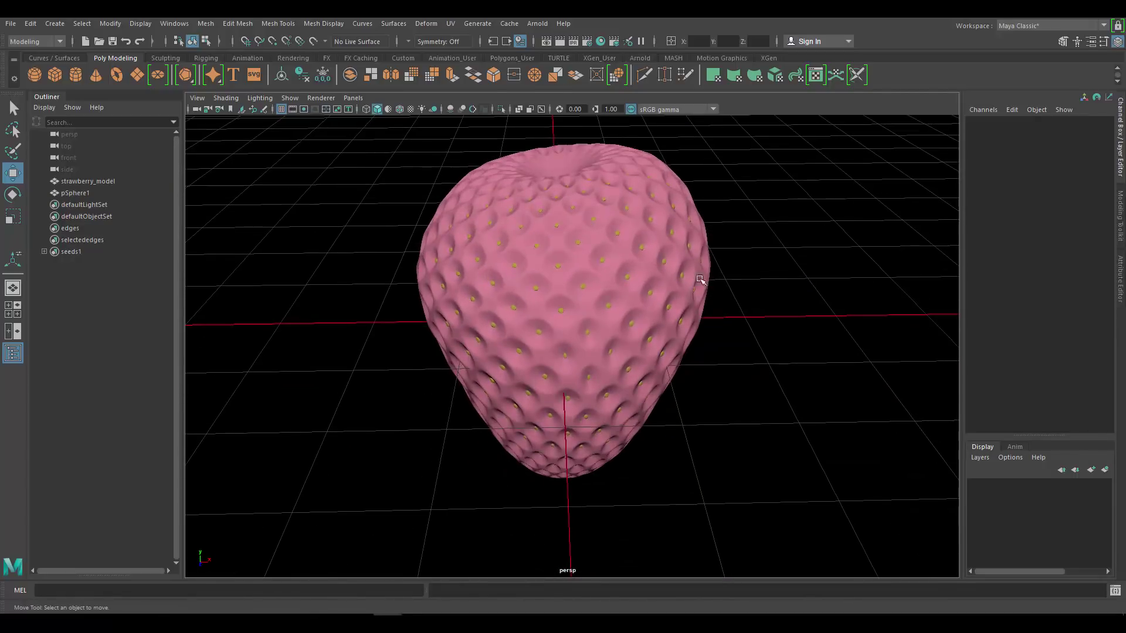
Step: Create a polygon cylinder and scale it uniformly to about 40.83
left_click(56, 24)
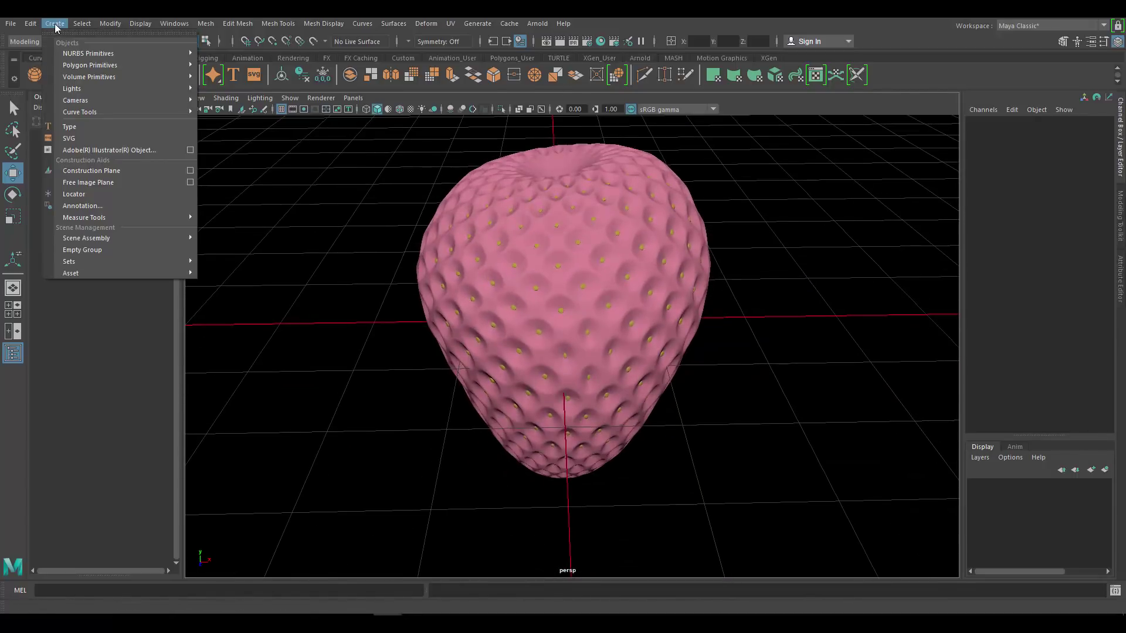
mouse_move(113, 65)
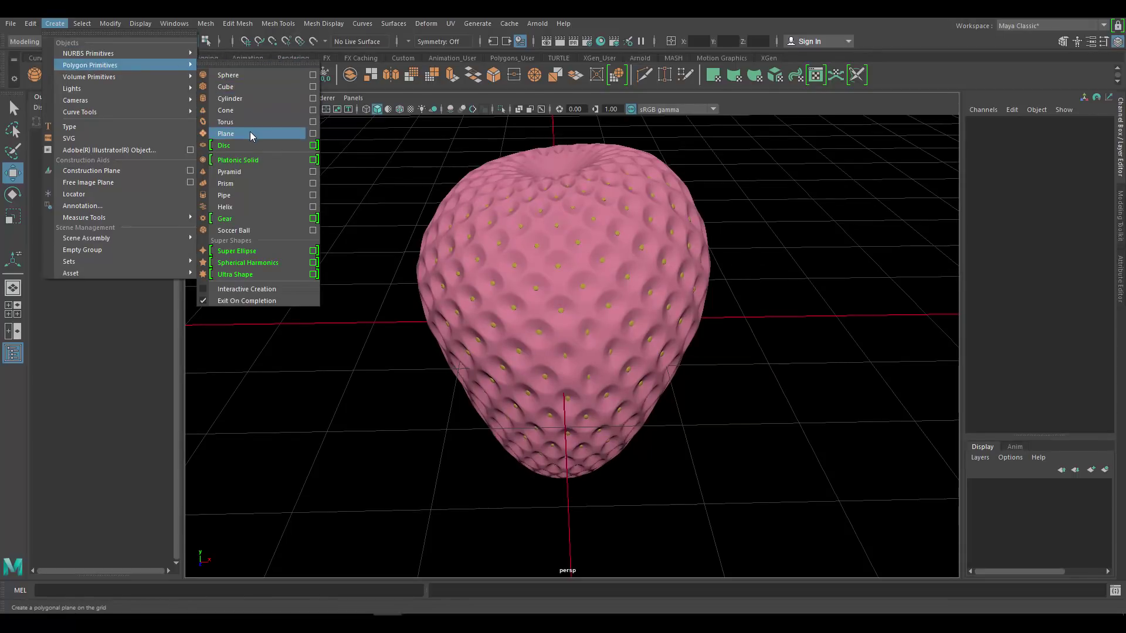
left_click(250, 98)
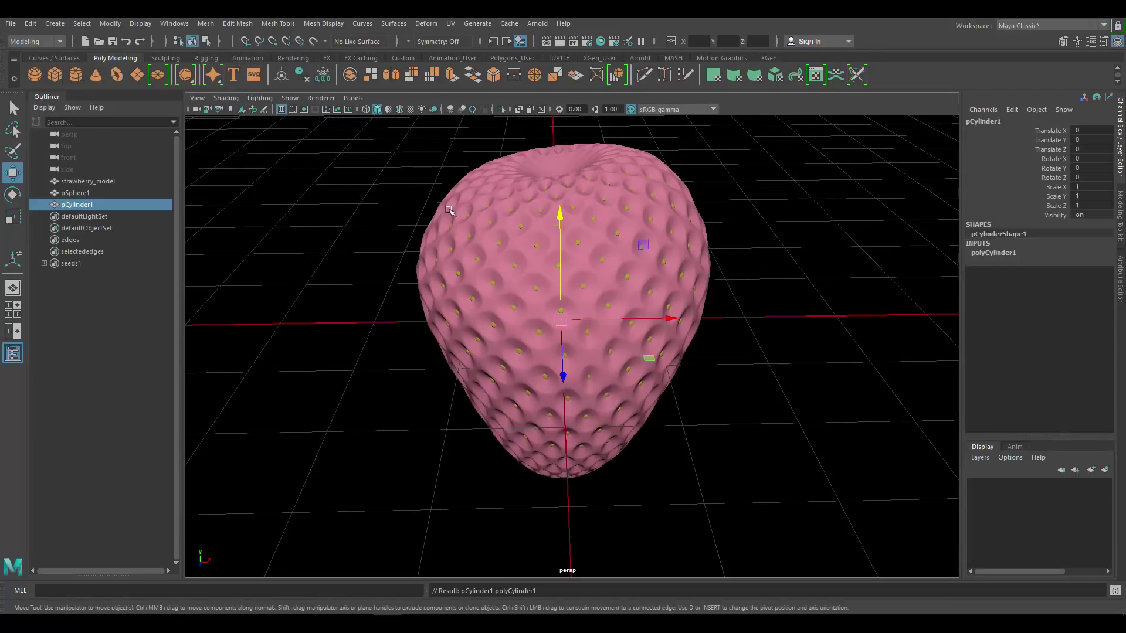
left_click_drag(755, 264, 606, 397, "alt")
key("r")
Step: Raise the cylinder to about 153.89 on the Y axis so it sits in the fruit's top dimple
key("w")
left_click_drag(574, 287, 574, 129)
key("f")
scroll(657, 235, "down", 1)
left_click(799, 178)
left_click_drag(621, 256, 576, 290, "alt")
scroll(576, 291, "down", 1)
left_click(575, 291)
scroll(575, 291, "down", 2)
scroll(575, 290, "up", 2)
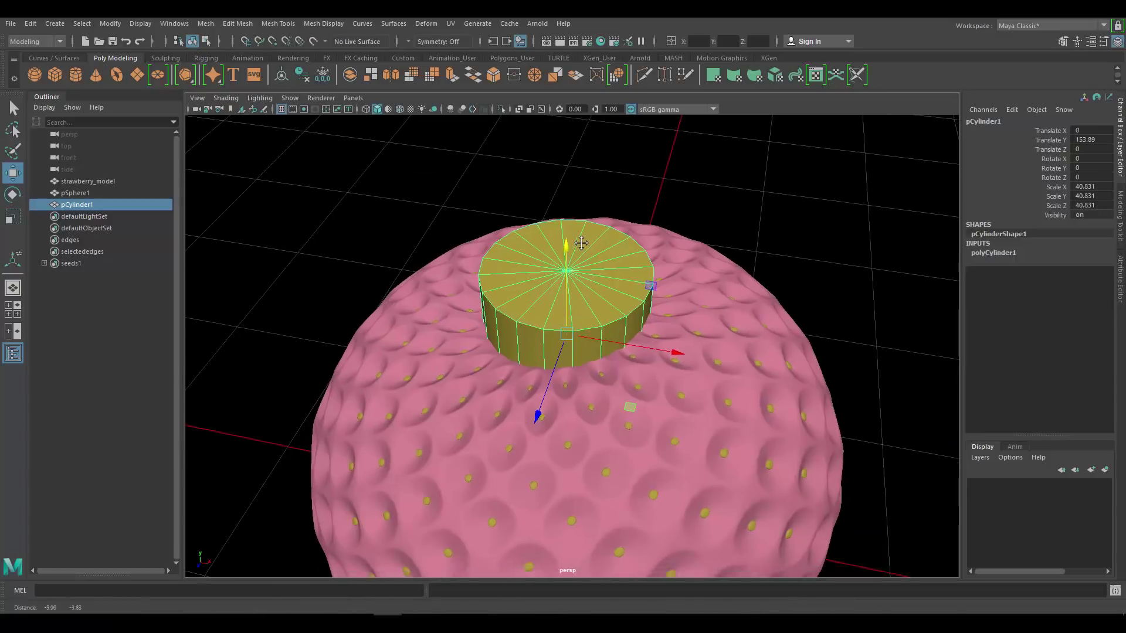
Step: Switch the cylinder to face mode and select all the faces of its top cap
scroll(581, 243, "up", 3)
right_click(530, 213)
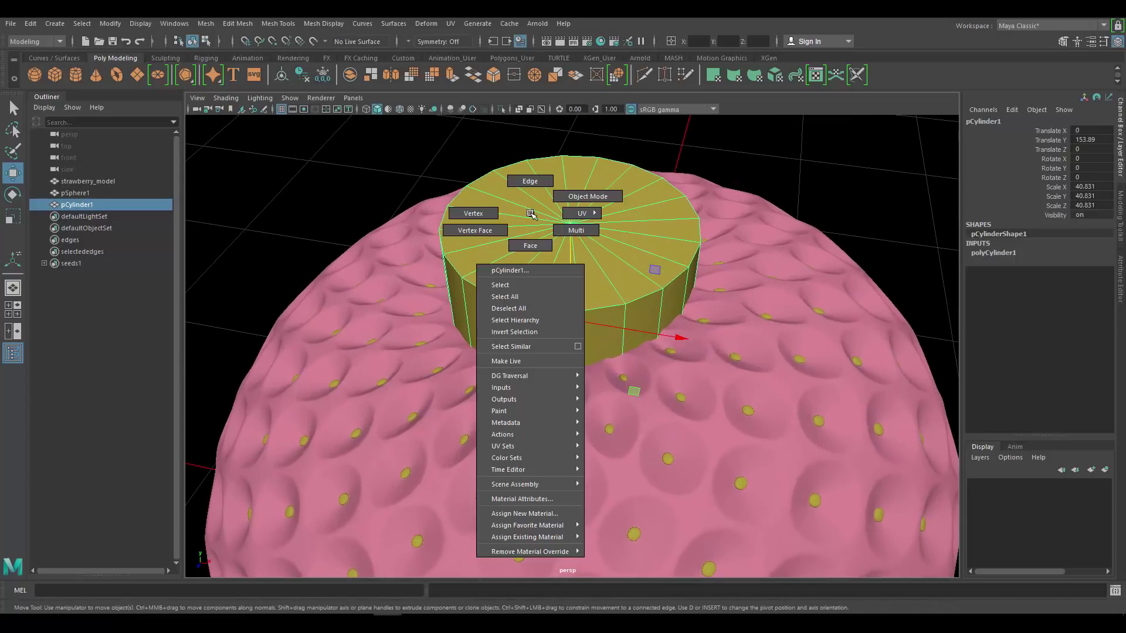
left_click(533, 249)
left_click(562, 267)
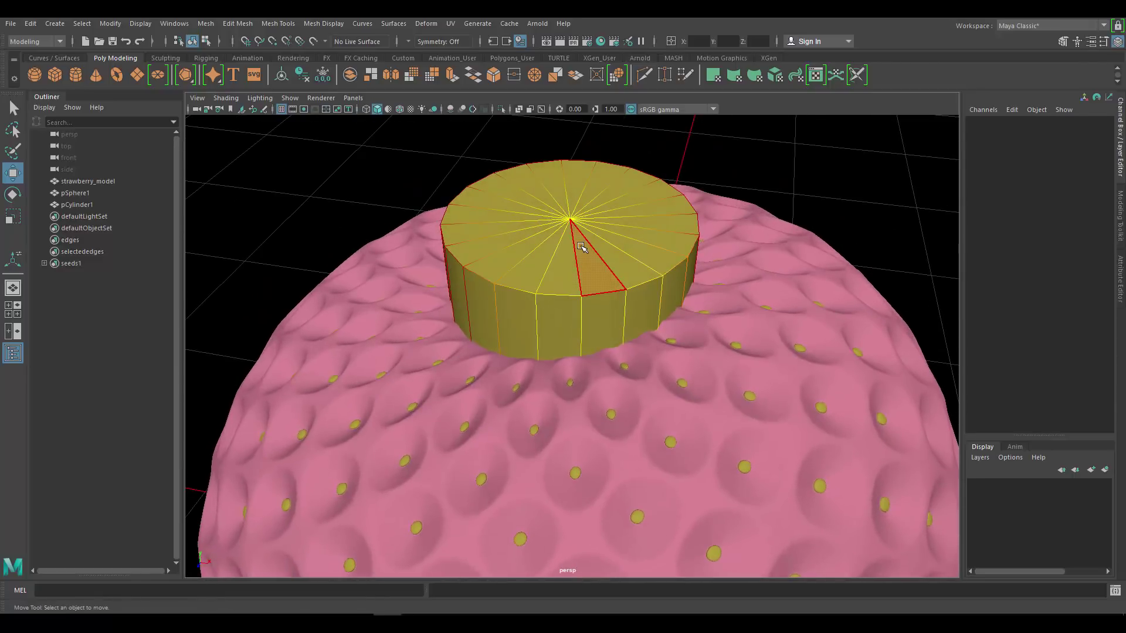
left_click_drag(600, 239, 610, 248, "alt")
key("Tab")
left_click(612, 224)
mouse_move(562, 252)
left_mouse_down()
mouse_move(583, 189)
mouse_move(513, 244)
mouse_move(497, 219)
mouse_move(623, 252)
left_mouse_up()
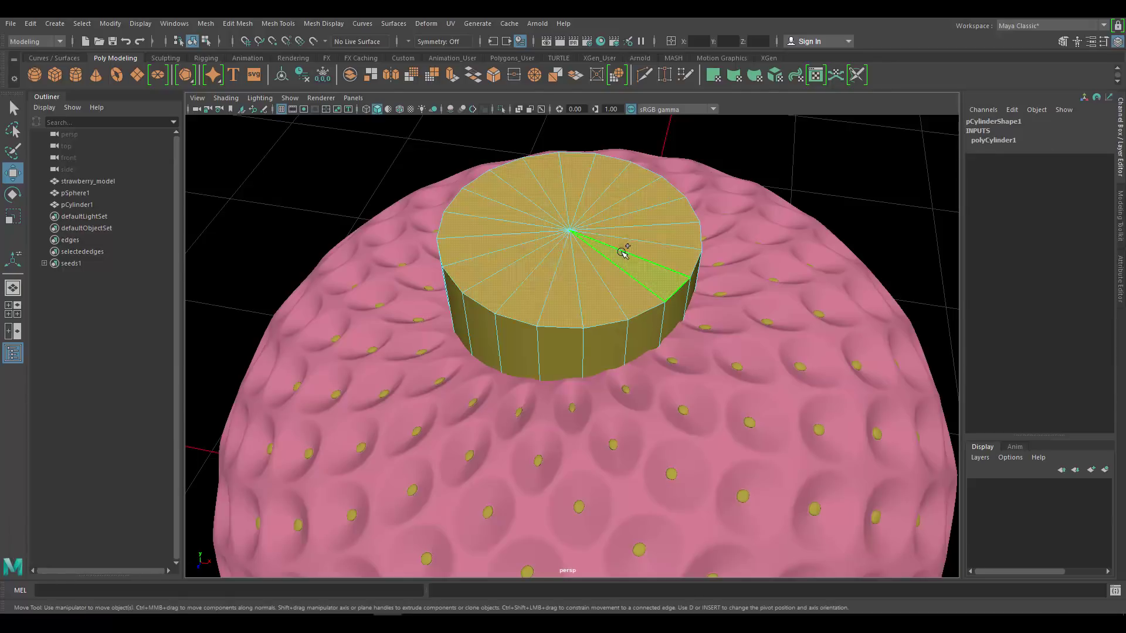
mouse_move(655, 325)
left_mouse_down("alt")
mouse_move(711, 284)
mouse_move(661, 312)
left_mouse_up("alt")
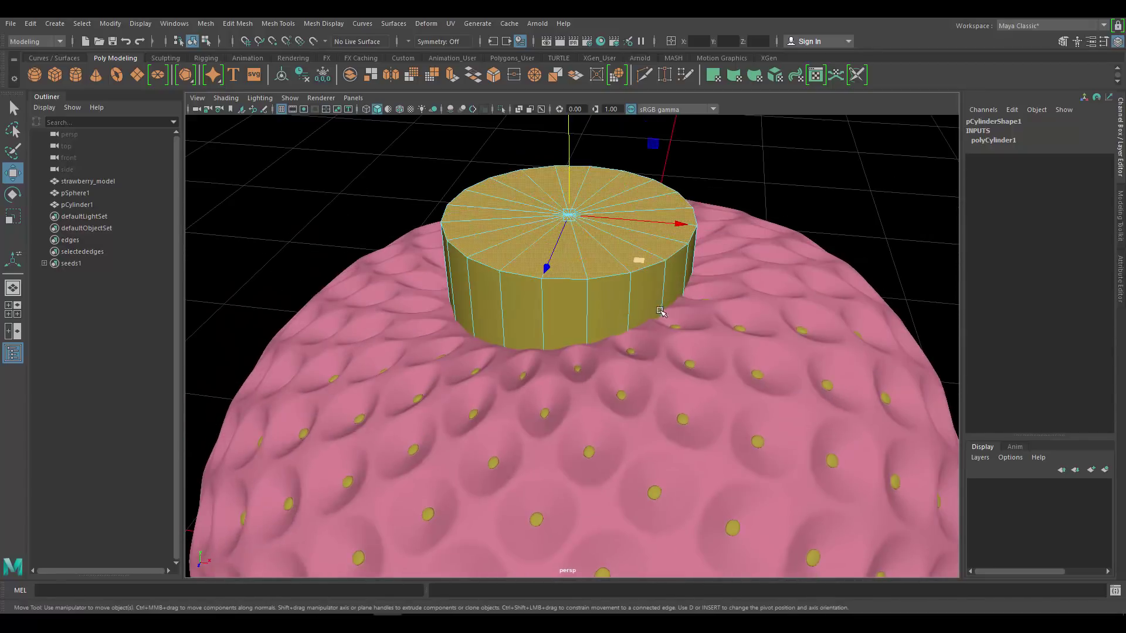
Step: Invert the cylinder's face selection to its sides and bottom and delete those faces, leaving only the top disc
scroll(612, 245, "down", 3)
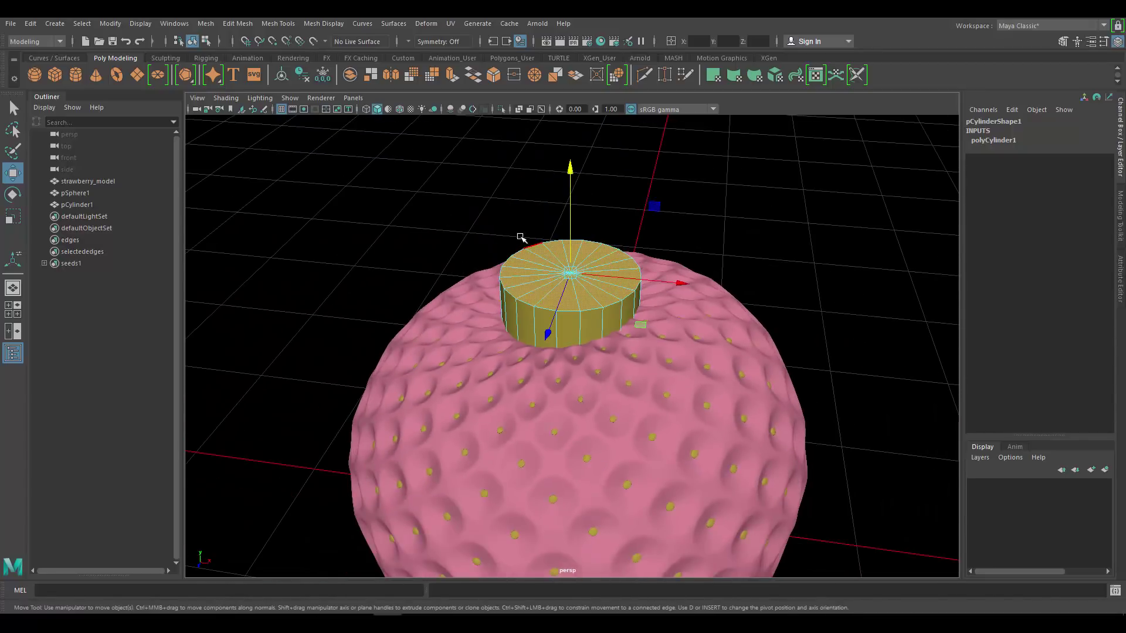
left_click_drag(357, 149, 899, 590)
left_click_drag(782, 322, 754, 264, "alt")
right_click_drag(754, 263, 760, 275, "alt")
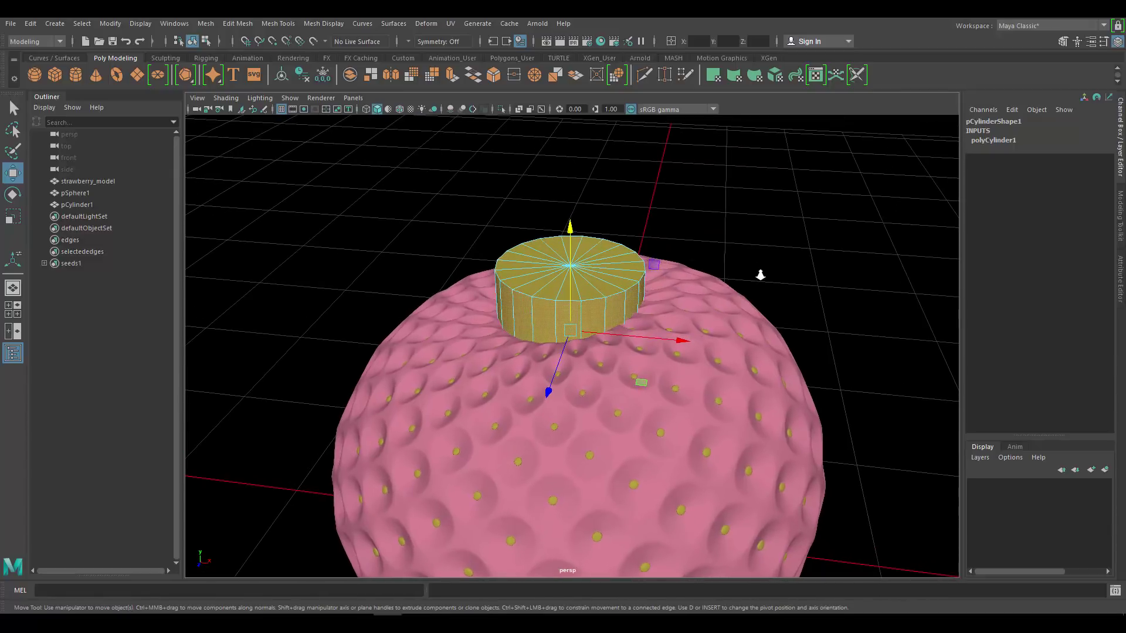
key("BackSpace")
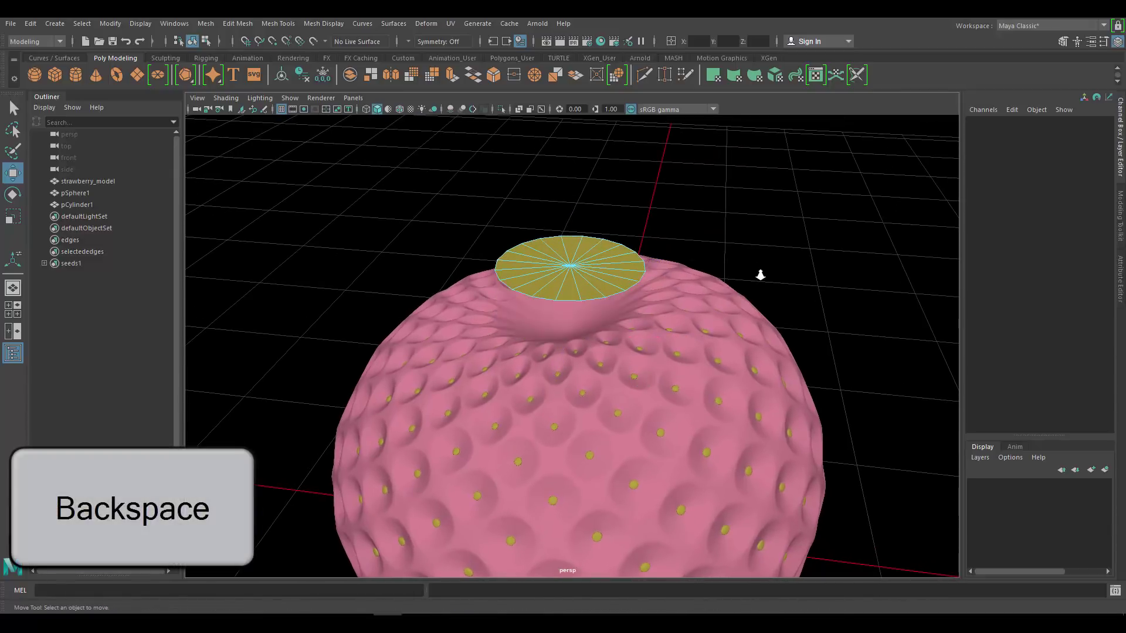
Step: Switch the flat disc to edge mode and select a single edge on the front of its outer rim
scroll(642, 261, "up", 5)
left_click_drag(638, 259, 504, 246, "alt")
left_click(531, 217)
left_click_drag(714, 205, 653, 263, "alt")
right_click_drag(639, 240, 639, 212)
left_click_drag(641, 221, 644, 240, "alt")
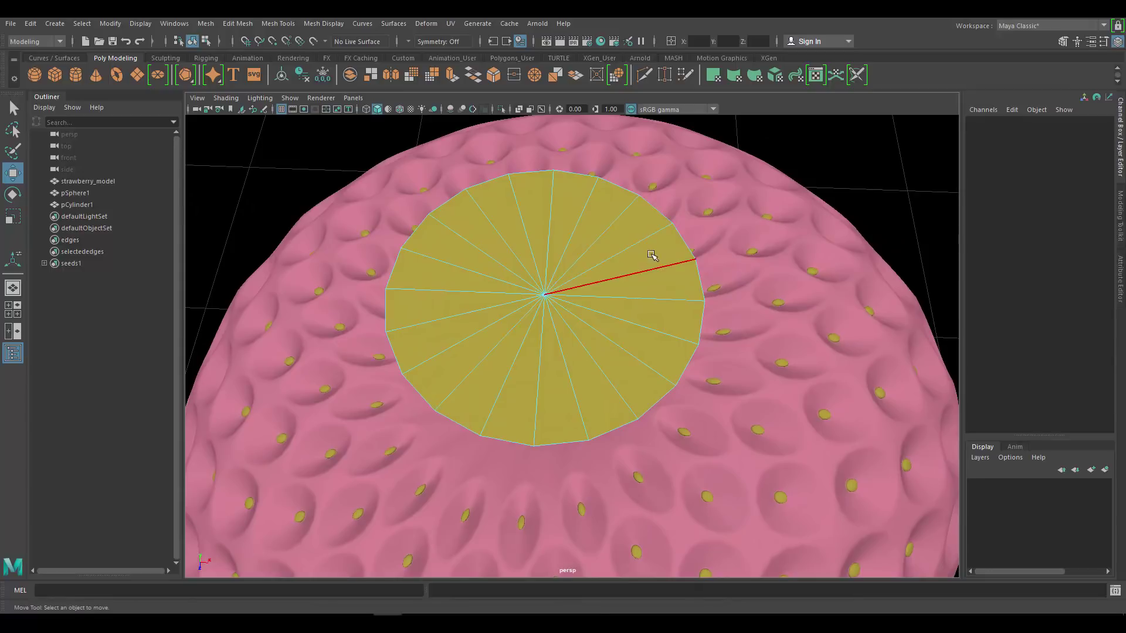
left_click_drag(635, 349, 536, 387, "alt")
left_click(538, 392)
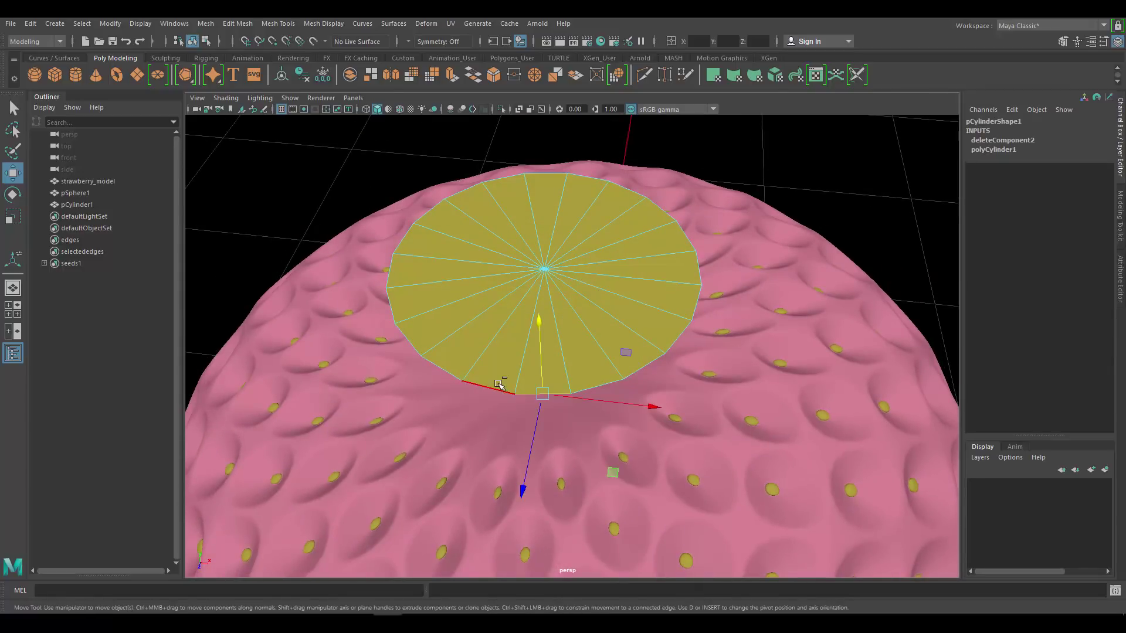
Step: Add the remaining outer edge groups around the disc's rim to the selection, leaving a gap between groups
left_click(656, 359, "shift")
left_click(697, 260, "shift")
left_click_drag(668, 258, 661, 211, "alt")
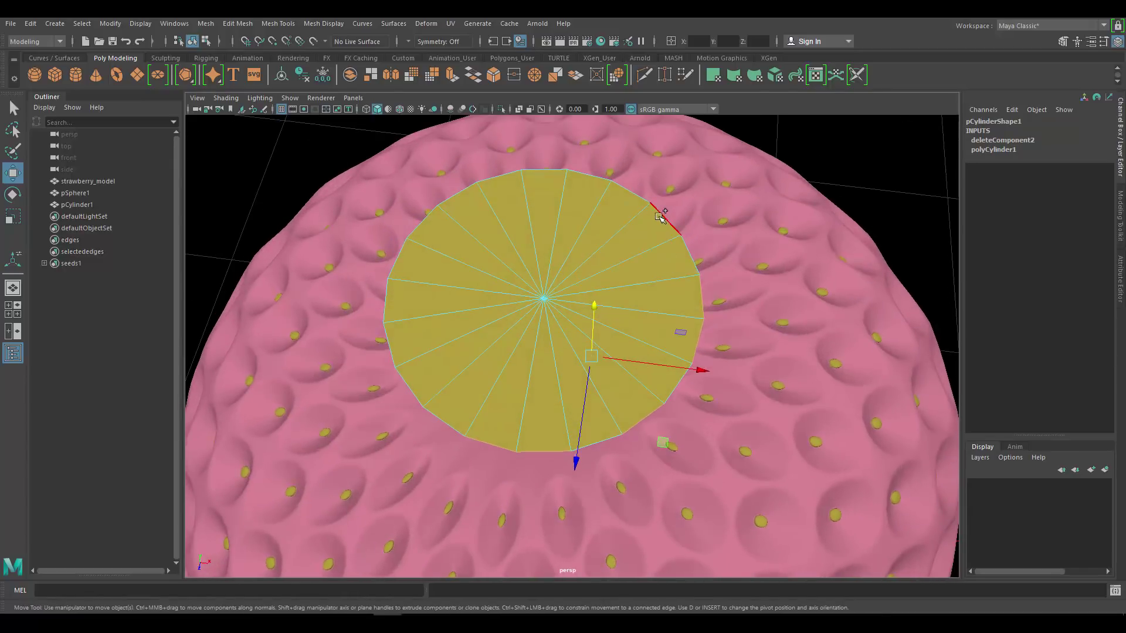
left_click(629, 196, "shift")
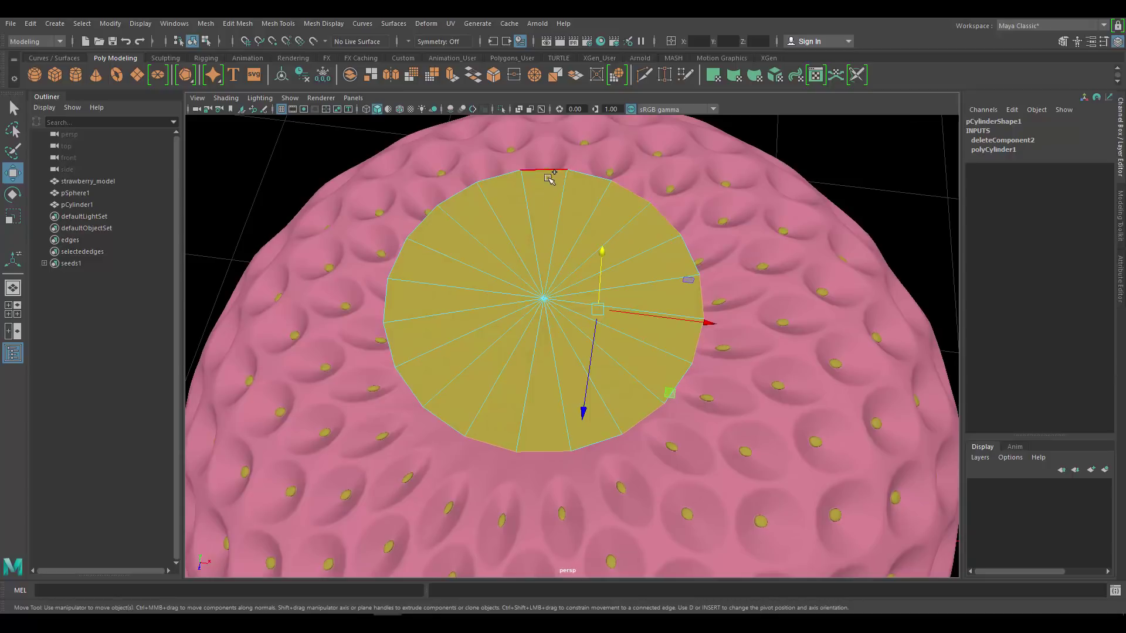
left_click(482, 181, "shift")
left_click(388, 306, "shift")
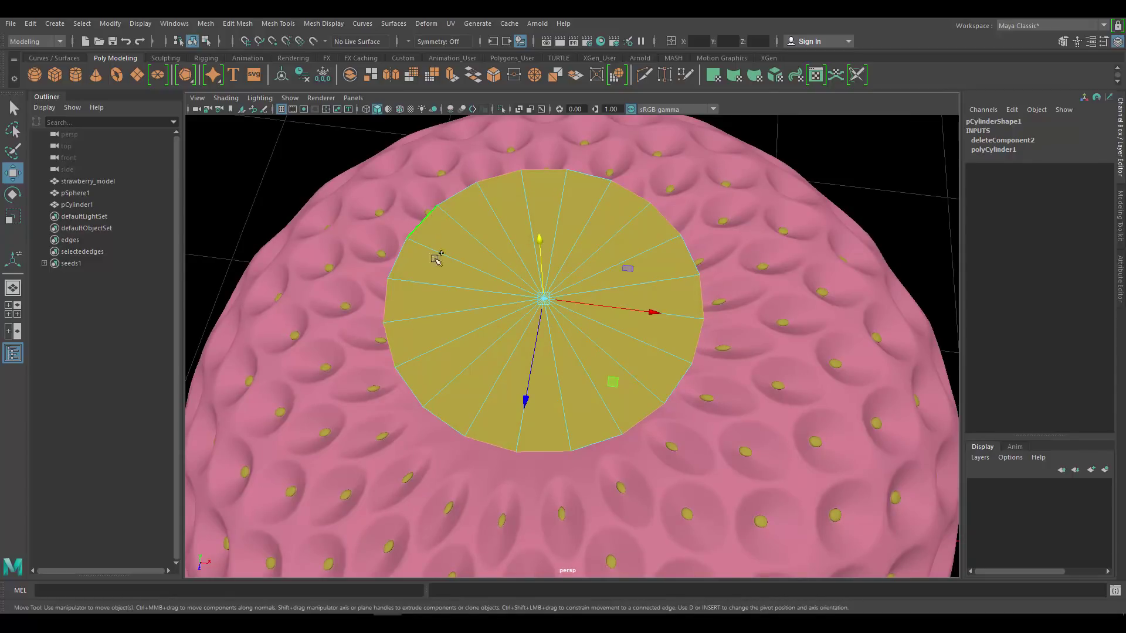
Step: Extrude the selected rim edges of the disc outward by about 33.5 to start the long leaves
left_click_drag(441, 419, 768, 352, "alt")
right_click_drag(768, 352, 792, 367, "alt")
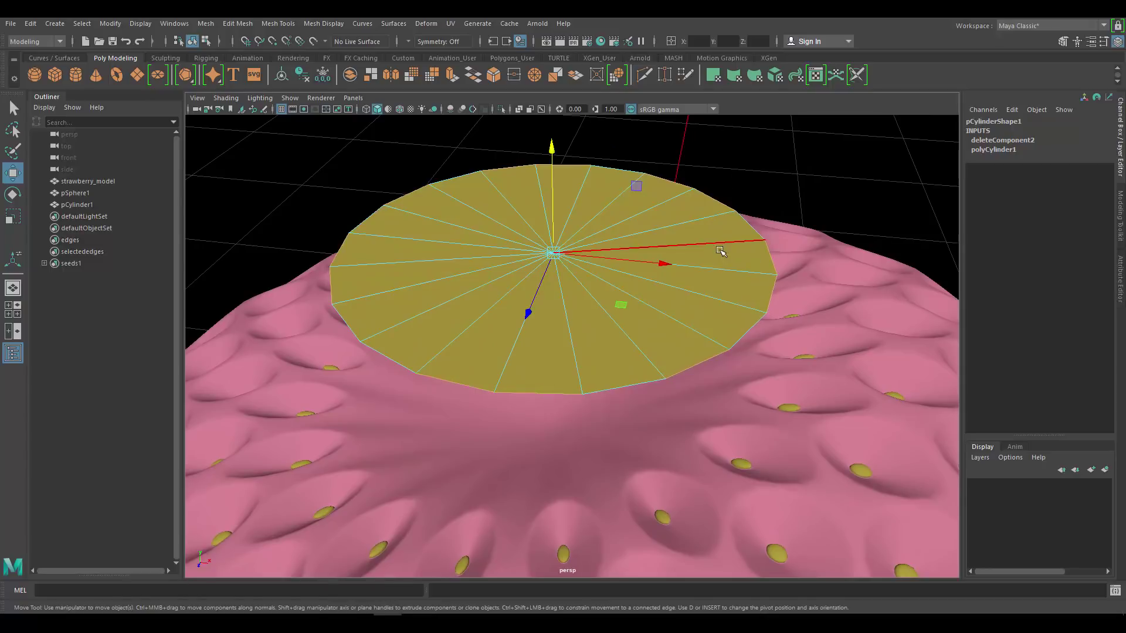
scroll(743, 282, "up", 3)
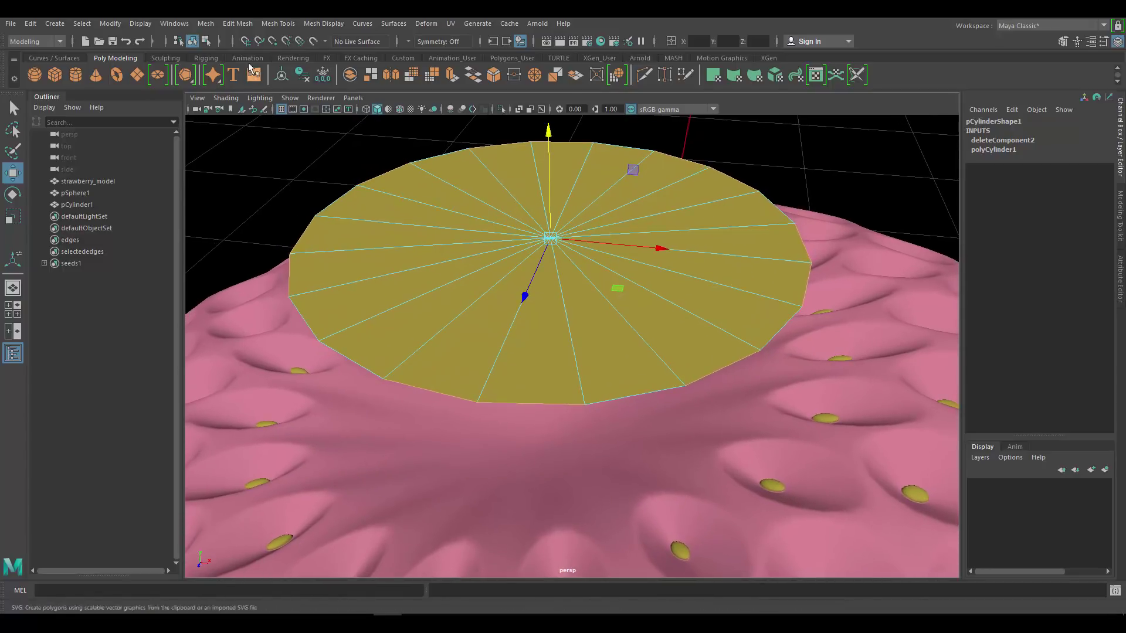
left_click(212, 26)
mouse_move(255, 24)
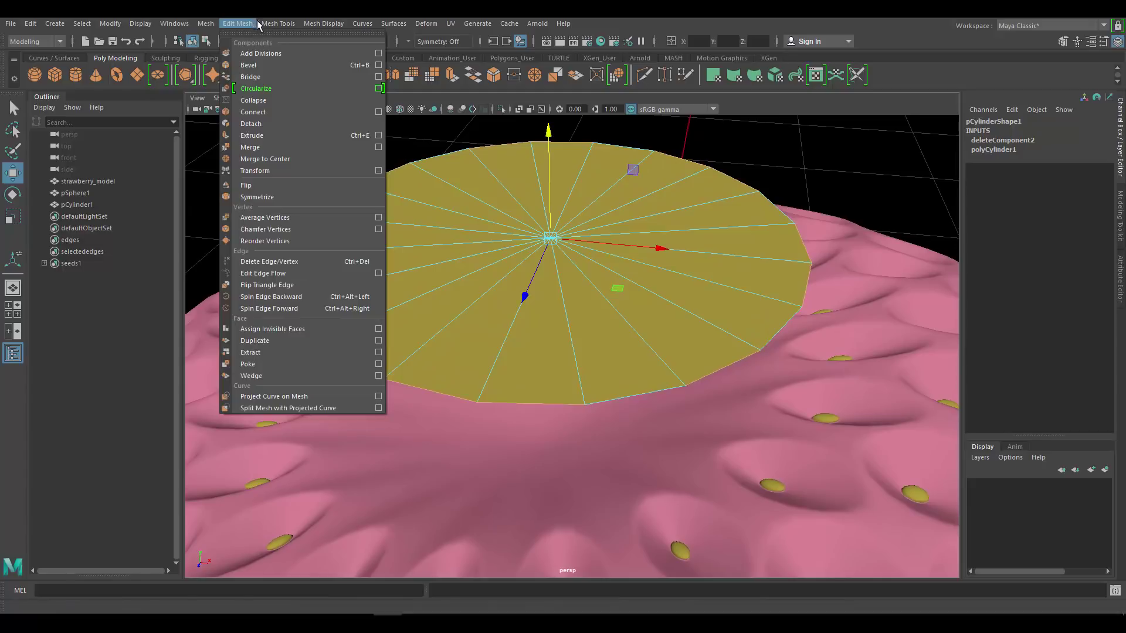
left_click(252, 135)
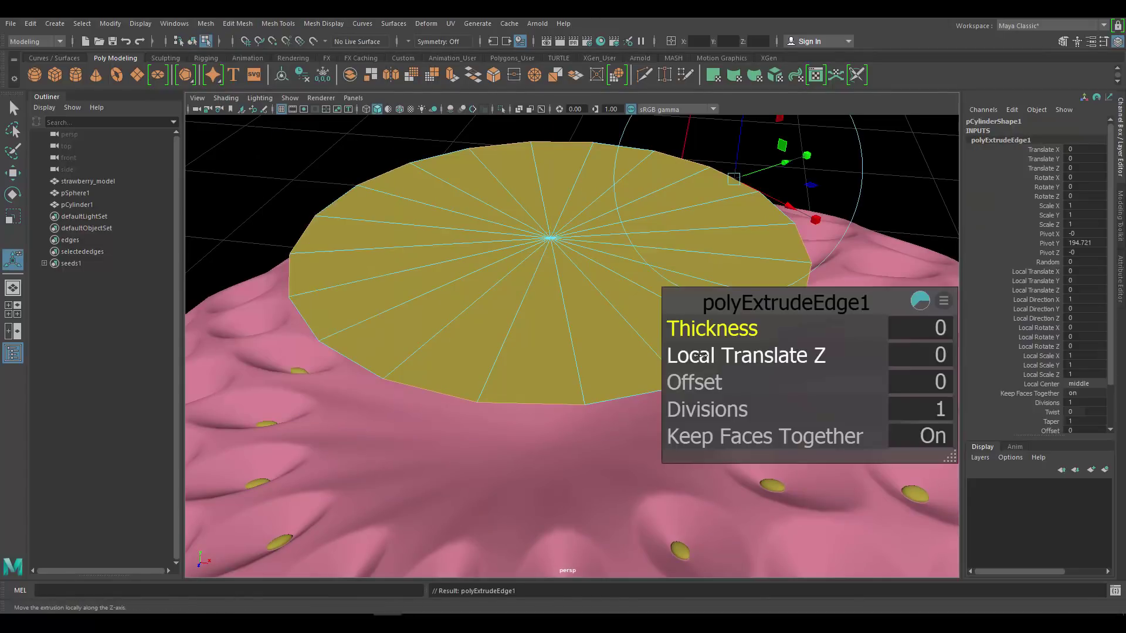
scroll(529, 229, "down", 4)
left_click_drag(536, 215, 526, 276, "alt")
left_click_drag(643, 217, 723, 186)
scroll(652, 216, "down", 6)
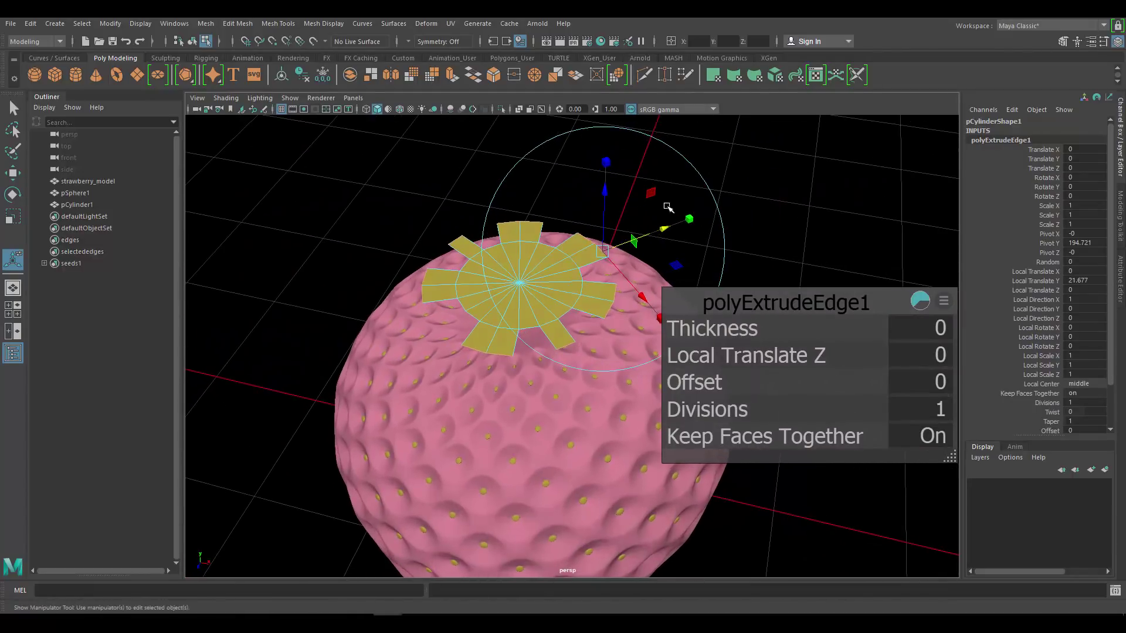
mouse_move(664, 228)
left_mouse_down()
mouse_move(688, 222)
mouse_move(672, 226)
left_mouse_up()
left_click_drag(586, 321, 554, 316, "alt")
right_click_drag(554, 316, 677, 239, "alt")
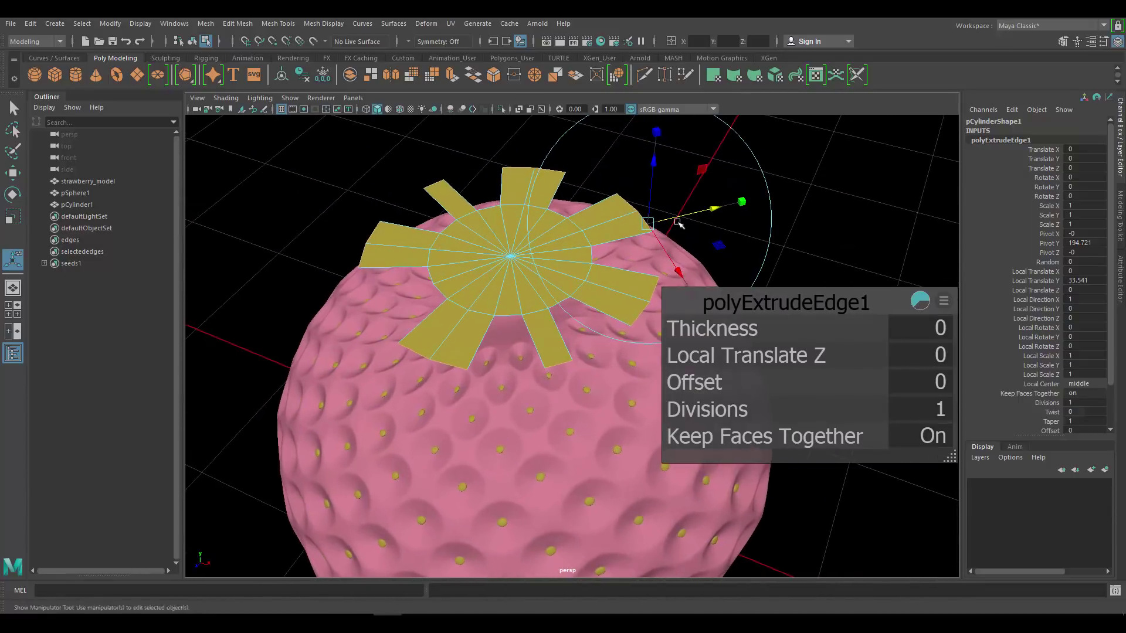
Step: Fine-tune the first extrusion's length and raise the outer ends of the leaf strips slightly
left_click_drag(711, 208, 714, 208)
right_click_drag(463, 219, 275, 249, "alt")
middle_click_drag(558, 248, 601, 248, "alt")
left_click_drag(600, 248, 733, 239, "alt")
left_click_drag(583, 194, 579, 186)
left_click_drag(577, 241, 701, 226, "alt")
Step: Extrude a second leaf segment with local translate Y about 39.4 and Z about -12.5
key("ctrl+e")
key("g")
left_click_drag(645, 206, 627, 183, "alt")
left_click_drag(592, 233, 507, 273, "alt")
right_click_drag(508, 272, 470, 280, "alt")
left_click_drag(604, 239, 579, 249, "alt")
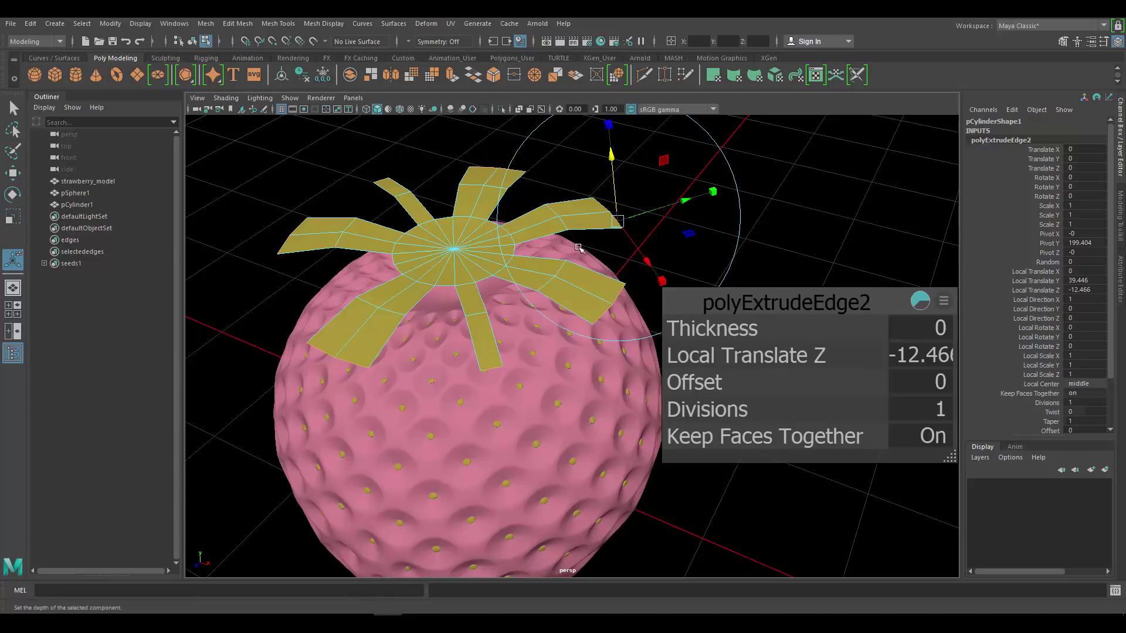
Step: Extrude a third, downward-bending leaf segment with local translate Y about 24.8 and Z about -11.7, then finish extruding
key("g")
left_click_drag(674, 218, 662, 171)
left_click_drag(519, 265, 495, 284, "alt")
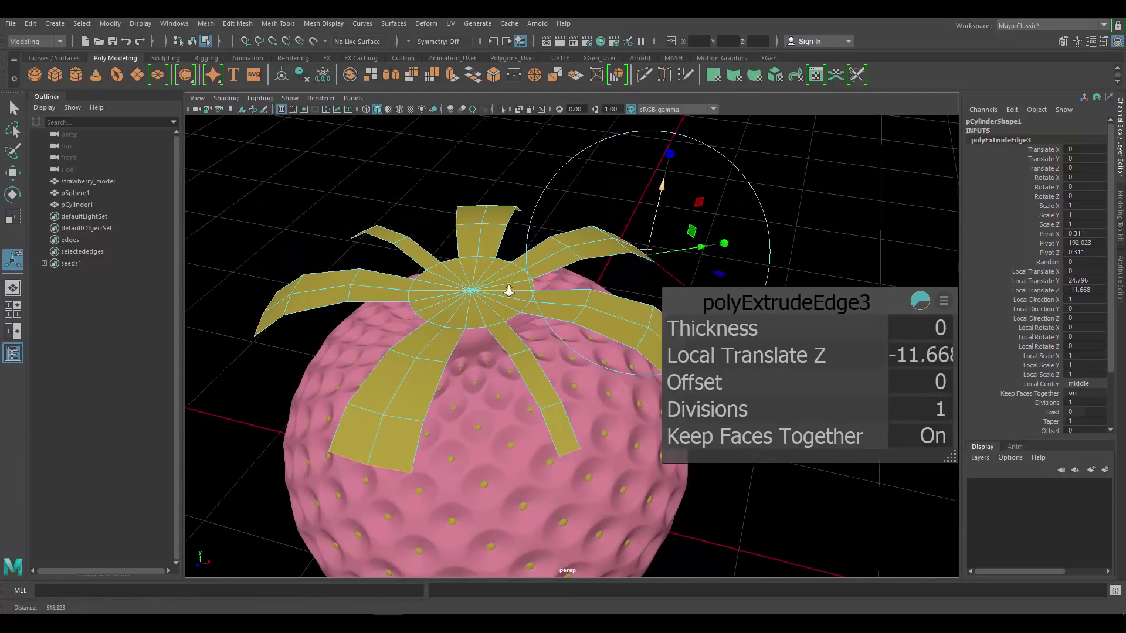
right_click_drag(494, 283, 542, 293, "alt")
key("q")
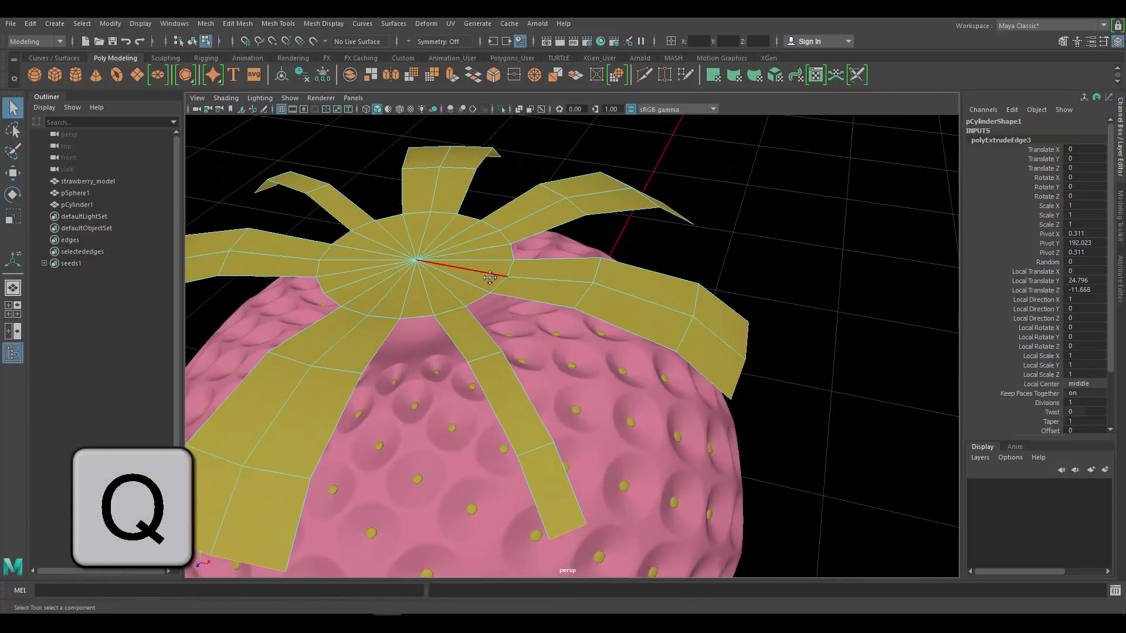
Step: Select the single rim edges in the gaps between the long leaves
middle_click_drag(450, 289, 538, 333, "alt")
right_click_drag(538, 333, 605, 354, "alt")
left_click(587, 347)
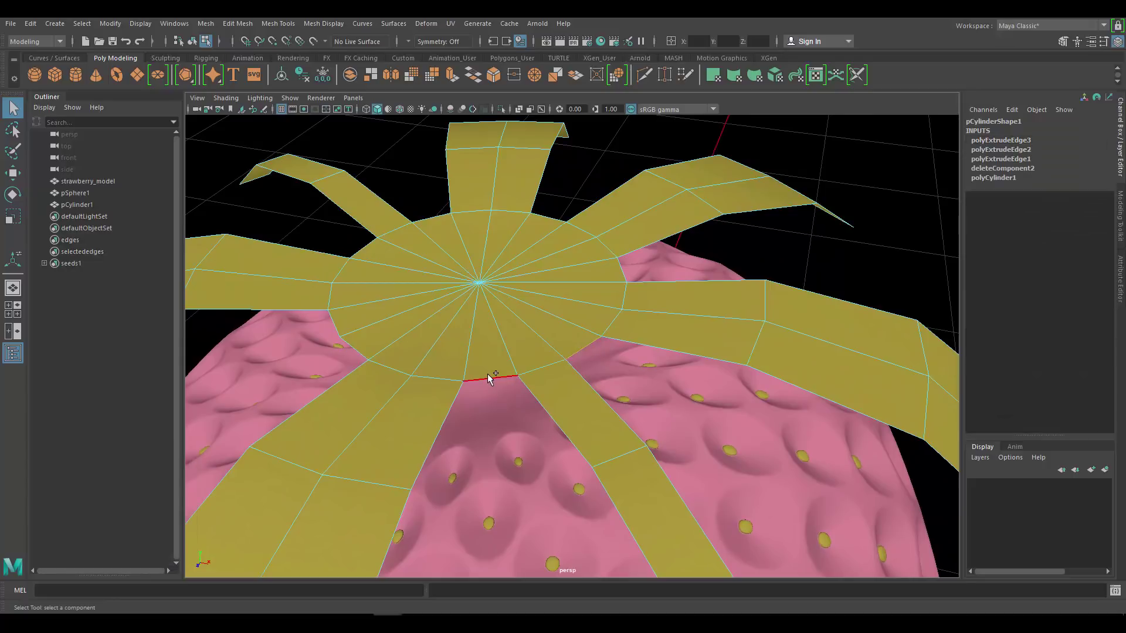
left_click_drag(464, 262, 362, 252, "alt")
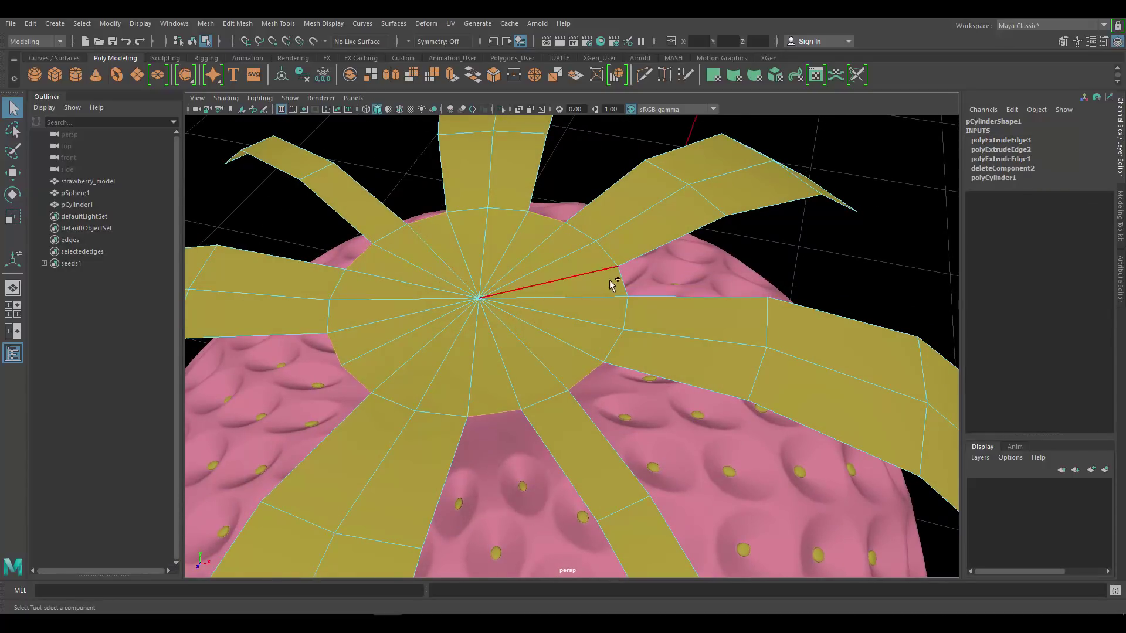
Step: Extrude the gap edges outward by about 32.3 to form short leaves and raise their ends slightly
left_click(235, 25)
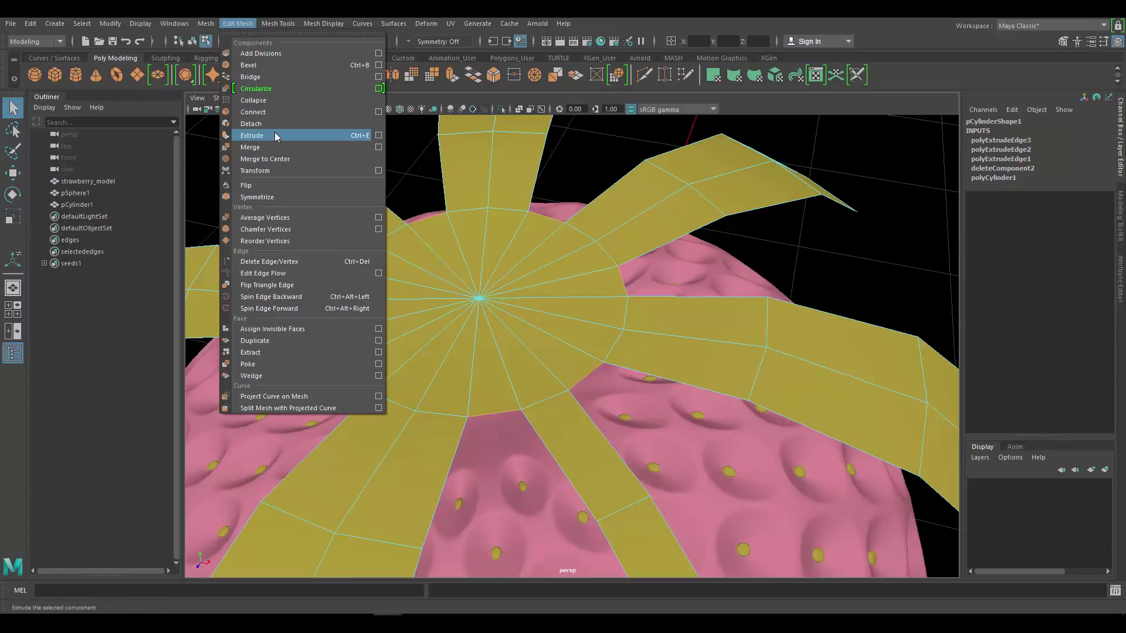
left_click(253, 135)
left_click_drag(698, 328, 689, 286, "alt")
right_click_drag(688, 286, 573, 295, "alt")
left_click_drag(573, 295, 587, 285, "alt")
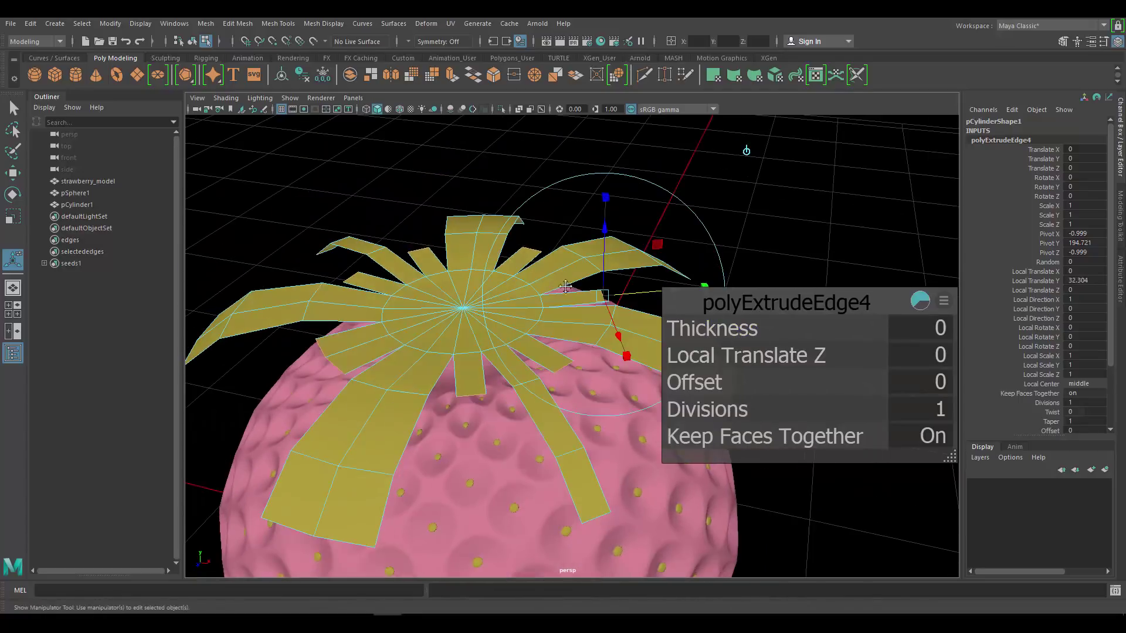
middle_click_drag(586, 285, 555, 287, "alt")
right_click_drag(555, 287, 581, 288, "alt")
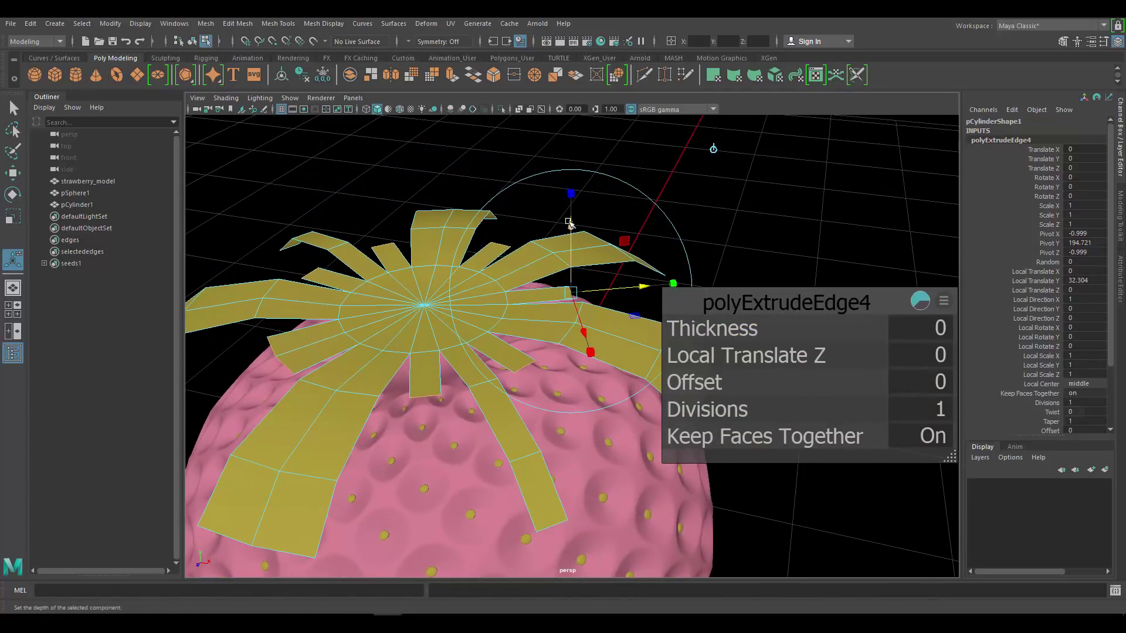
left_click_drag(569, 222, 569, 215)
Step: Extrude a second short-leaf segment with local translate Y about 19.1 and Z about -18.3, bending it downward
key("g")
left_click_drag(610, 279, 681, 269)
left_click_drag(601, 210, 604, 238)
right_click_drag(543, 322, 498, 268, "alt")
middle_click_drag(497, 268, 491, 230, "alt")
left_click_drag(491, 230, 509, 240, "alt")
right_click_drag(516, 264, 581, 299, "alt")
left_click_drag(582, 299, 578, 297, "alt")
key("q")
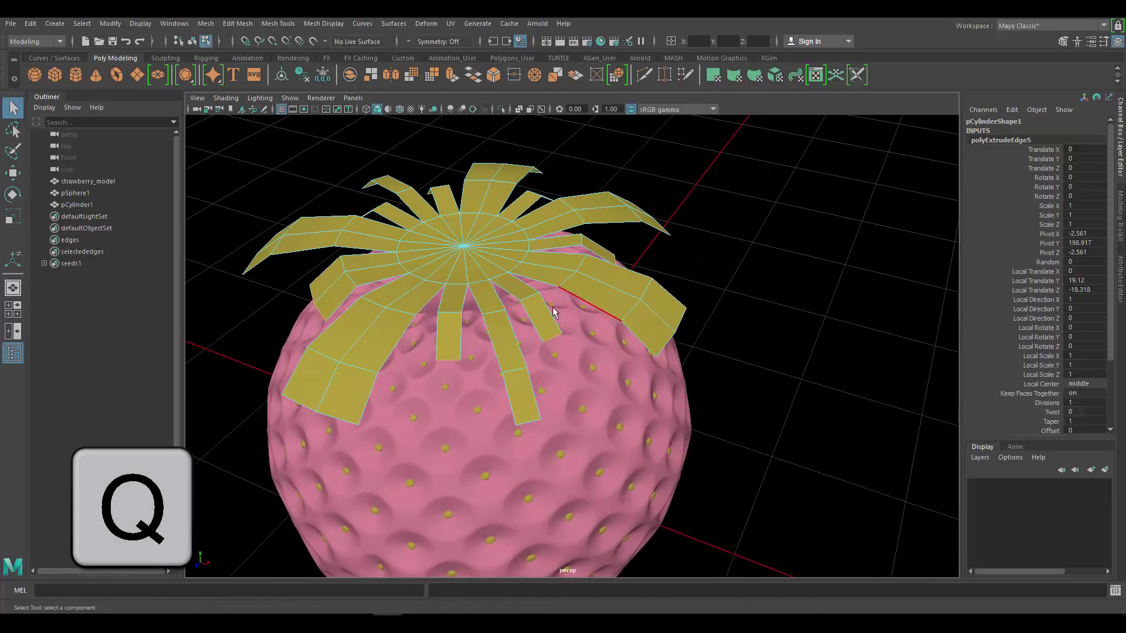
Step: Scale the tip edges of one wide long leaf much narrower and adjust the width of its middle edges
left_click_drag(461, 337, 504, 323, "alt")
right_click_drag(498, 311, 560, 351, "alt")
left_click_drag(469, 328, 504, 312, "alt")
middle_click_drag(504, 312, 508, 308, "alt")
left_click_drag(507, 309, 552, 317, "alt")
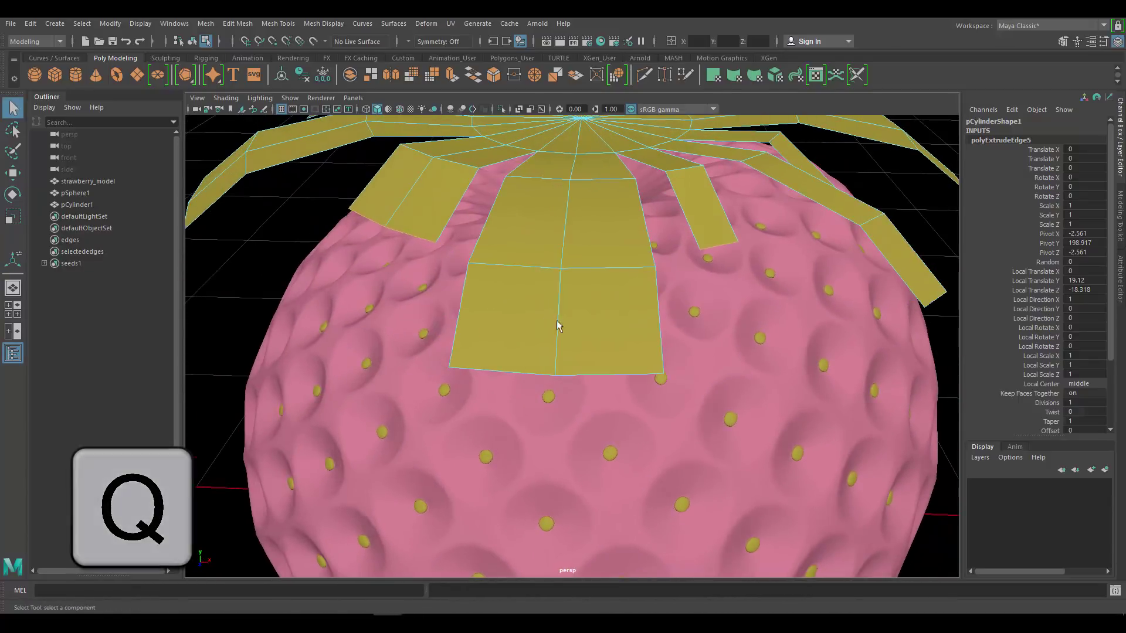
left_click(595, 371)
key("r")
left_click_drag(654, 373, 579, 361)
left_click(595, 268)
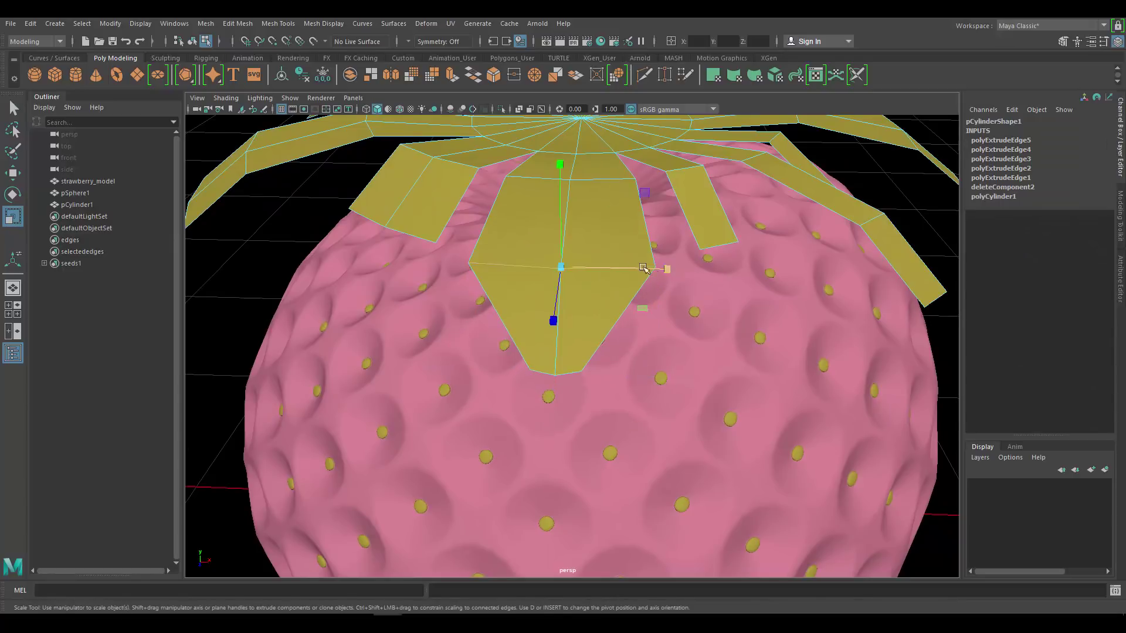
left_click_drag(669, 268, 518, 256)
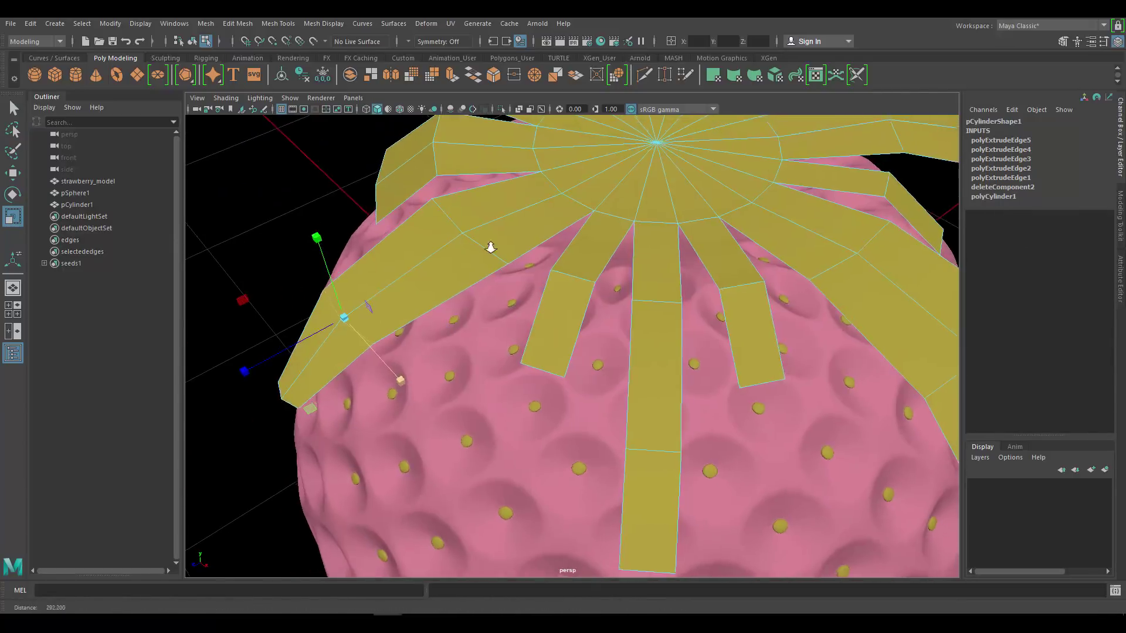
Step: Return to object selection and show the leaf crown in smooth mesh preview
scroll(518, 256, "down", 5)
right_click_drag(573, 239, 630, 218)
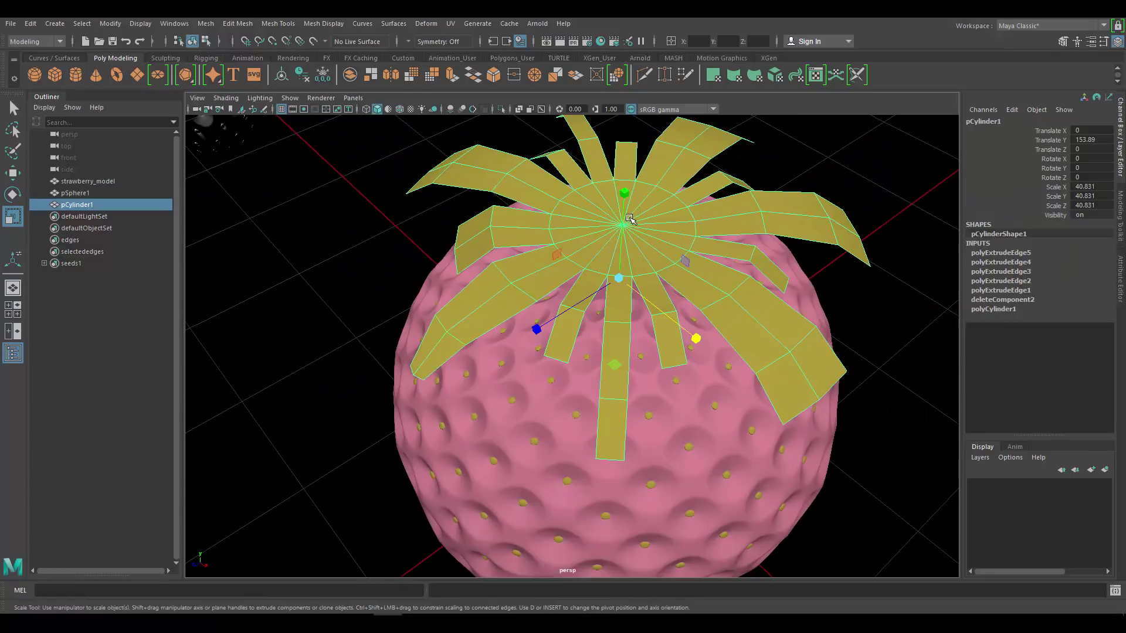
key("3")
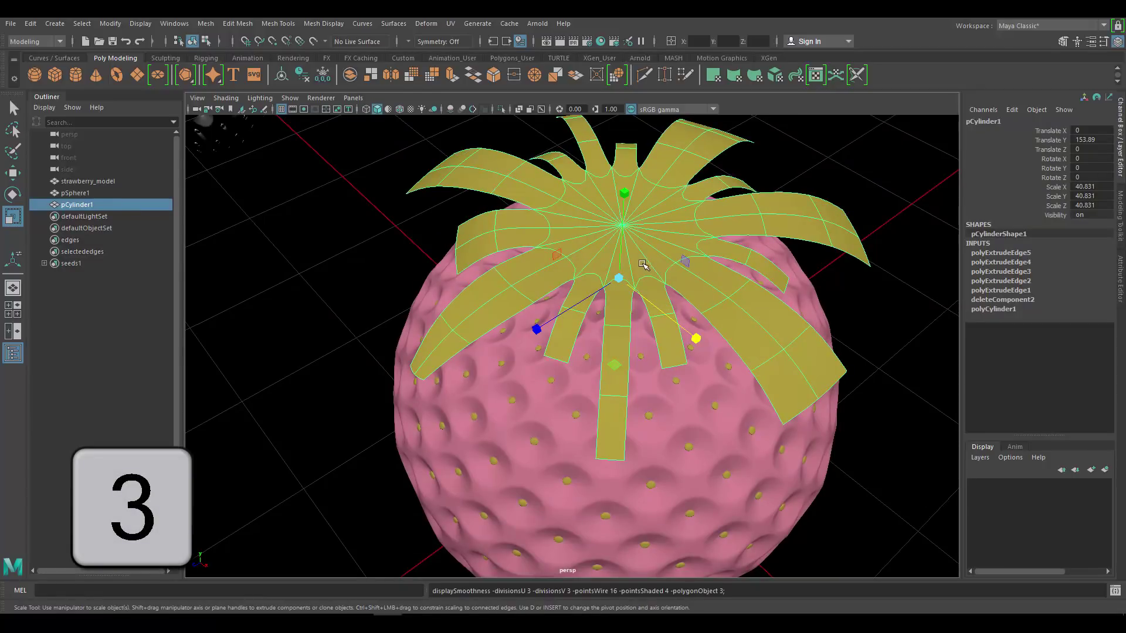
left_click_drag(642, 265, 783, 215, "alt")
left_click(784, 214)
Step: Select the tip edge of a short leaf on the crown and scale it down to a point
left_click(604, 240)
left_click_drag(604, 239, 575, 245, "alt")
scroll(575, 245, "up", 3)
right_click_drag(576, 221, 576, 191)
left_click(674, 257)
left_click(689, 263)
middle_click_drag(698, 256, 679, 270, "alt")
left_click_drag(679, 271, 672, 284, "alt")
left_click_drag(589, 332, 570, 332)
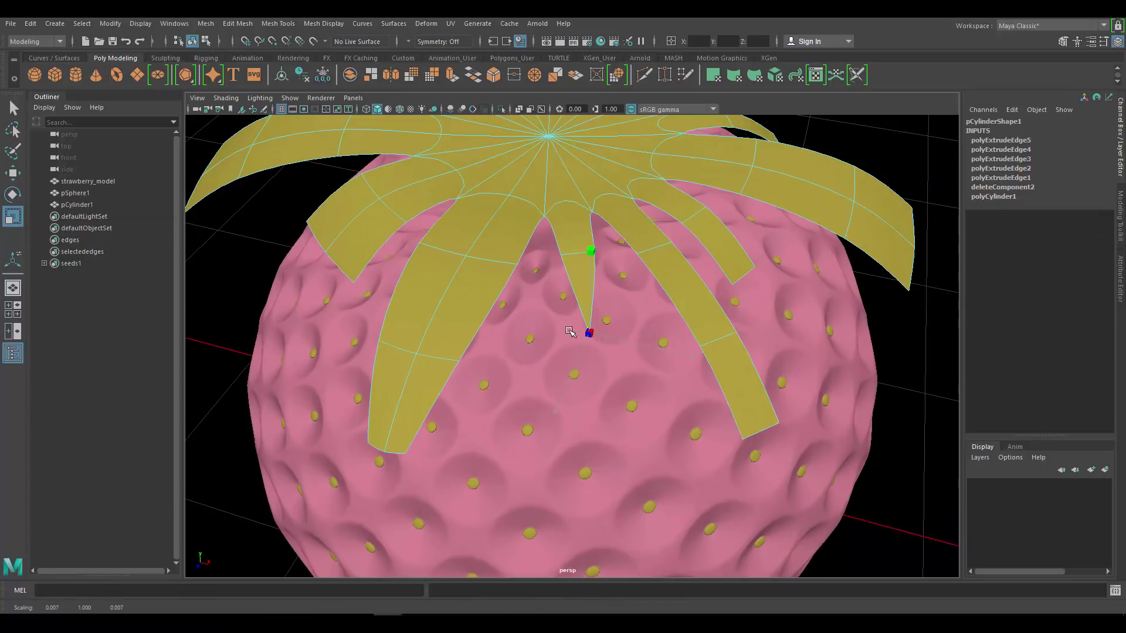
Step: Scale the end edges of the adjacent narrow long leaf and short leaf down to points
left_click(771, 419)
left_click_drag(760, 430, 747, 429)
left_click(745, 280)
left_click_drag(744, 276, 708, 452)
left_click(463, 293)
left_click(706, 447)
Step: Scale both tip edges of the next wide leaf to a point and adjust the width of its middle edges
left_click_drag(411, 340, 480, 345, "alt")
middle_click_drag(299, 330, 474, 335, "alt")
mouse_move(474, 335)
left_mouse_down("alt")
mouse_move(515, 346)
mouse_move(469, 354)
left_mouse_up("alt")
left_click(569, 379)
left_click(513, 354, "shift")
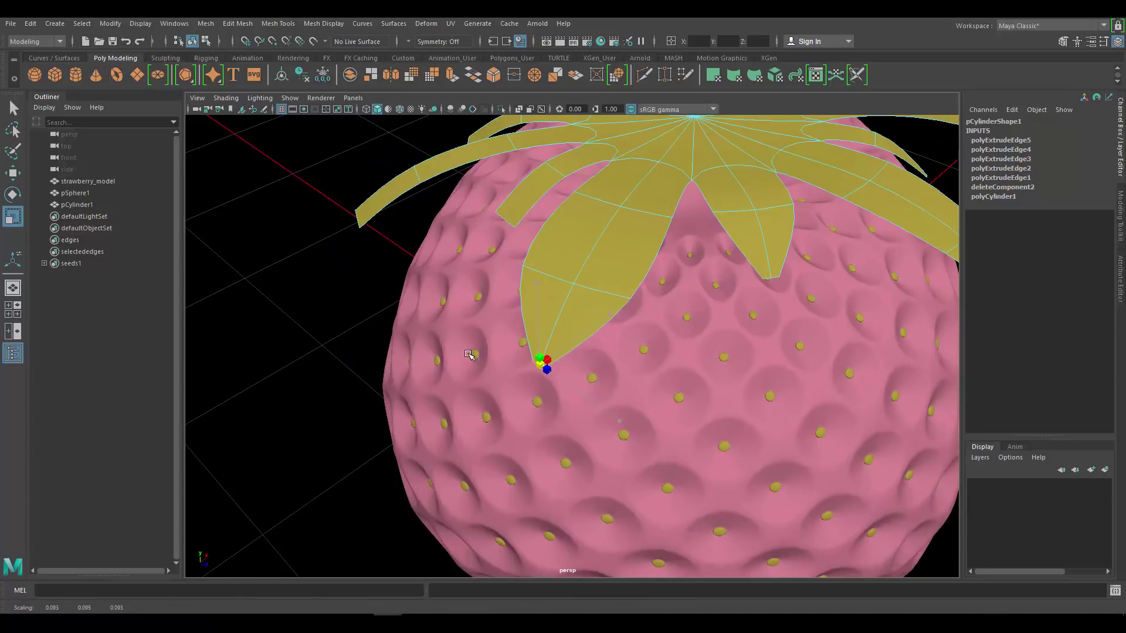
left_click(558, 267)
left_click_drag(571, 282, 509, 258)
Step: Taper the tips of the following narrow leaves around the crown to points
middle_click_drag(503, 265, 567, 250, "alt")
left_click_drag(464, 332, 634, 249)
left_click(470, 255)
left_click_drag(465, 257, 506, 300)
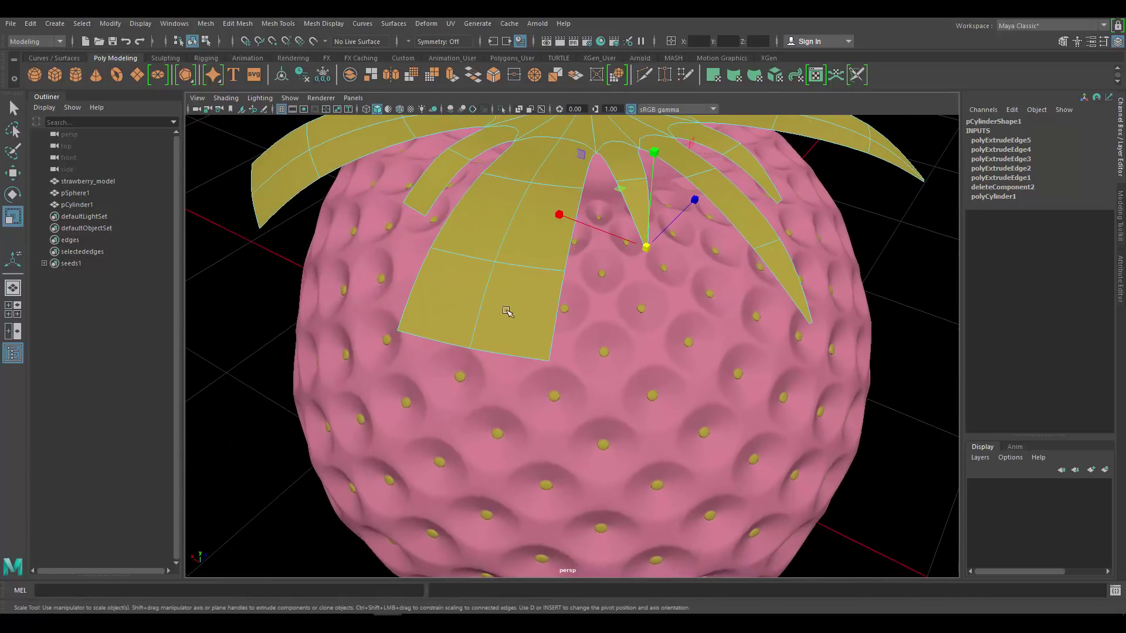
Step: Narrow the two tip edges of the untapered wide leaf and scale its middle edge row to shape it
left_click(443, 335, "shift")
left_click_drag(474, 345, 404, 339)
left_click(512, 263)
left_click(481, 259, "shift")
left_click_drag(499, 261, 368, 357)
Step: Adjust the width of the middle edge row on the newly pointed wide leaf
left_click(499, 370)
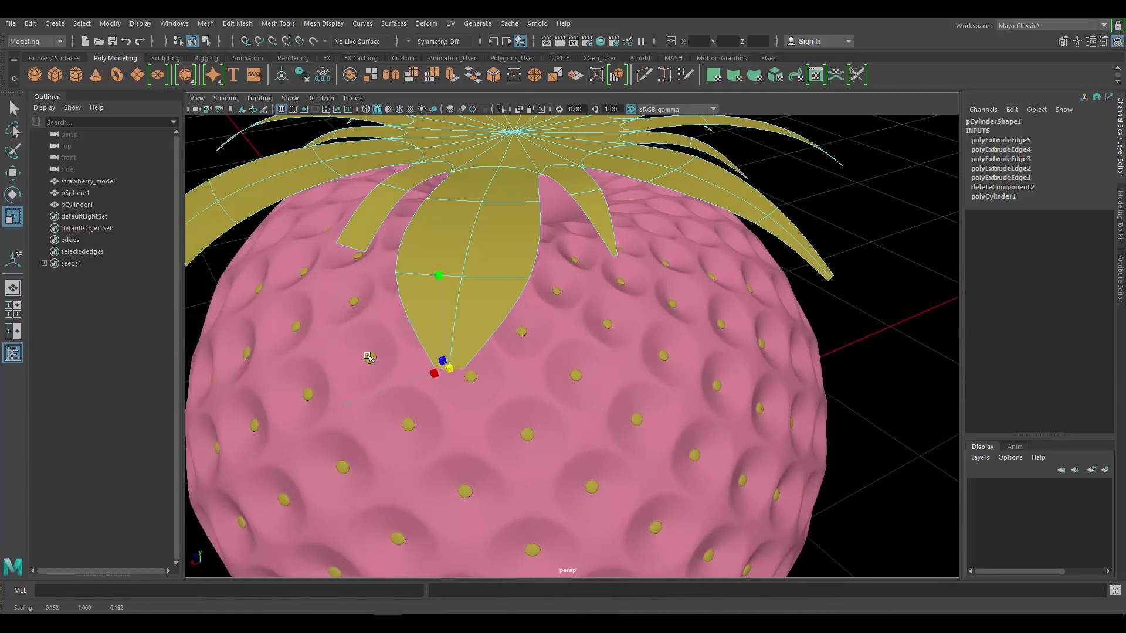
left_click(478, 268)
left_click_drag(478, 269, 499, 271, "alt")
mouse_move(450, 303)
left_mouse_down()
mouse_move(432, 303)
mouse_move(450, 304)
left_mouse_up()
Step: Scale the tip edges of the last wide leaf to a point and reshape its middle edges
left_click(514, 412)
left_click(403, 422, "shift")
left_click_drag(455, 436, 349, 413)
left_click(492, 335)
left_click_drag(458, 327, 404, 328)
Step: Select the crown's centre vertex, enable Soft Select, and pull it downward to form a smooth hollow
left_click_drag(729, 244, 590, 245, "alt")
scroll(628, 242, "down", 5)
right_click_drag(593, 246, 821, 317, "alt")
right_click_drag(555, 205, 500, 205)
left_click(534, 216)
left_click_drag(566, 217, 616, 234, "alt")
key("b")
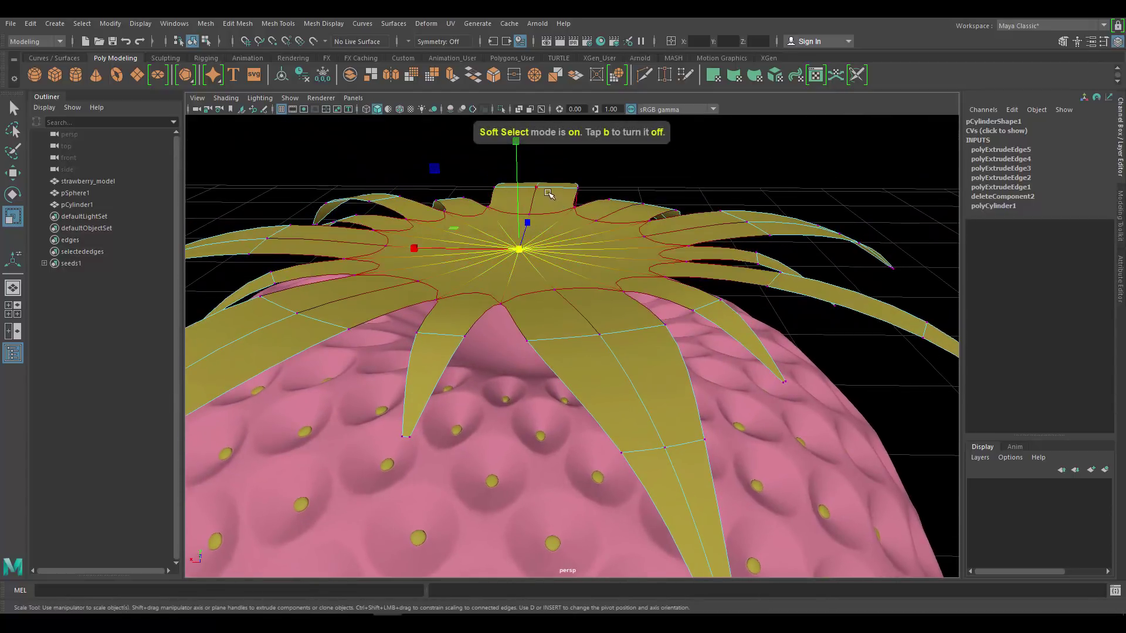
key("w")
left_click_drag(516, 144, 642, 259)
Step: Select the whole leaf crown and lower it onto the strawberry to translate Y 139.303
right_click_drag(688, 252, 847, 187)
left_click_drag(672, 271, 540, 257, "alt")
left_click_drag(545, 299, 602, 276)
Step: Tilt the leaf crown about the Z axis to 4.555 degrees
key("e")
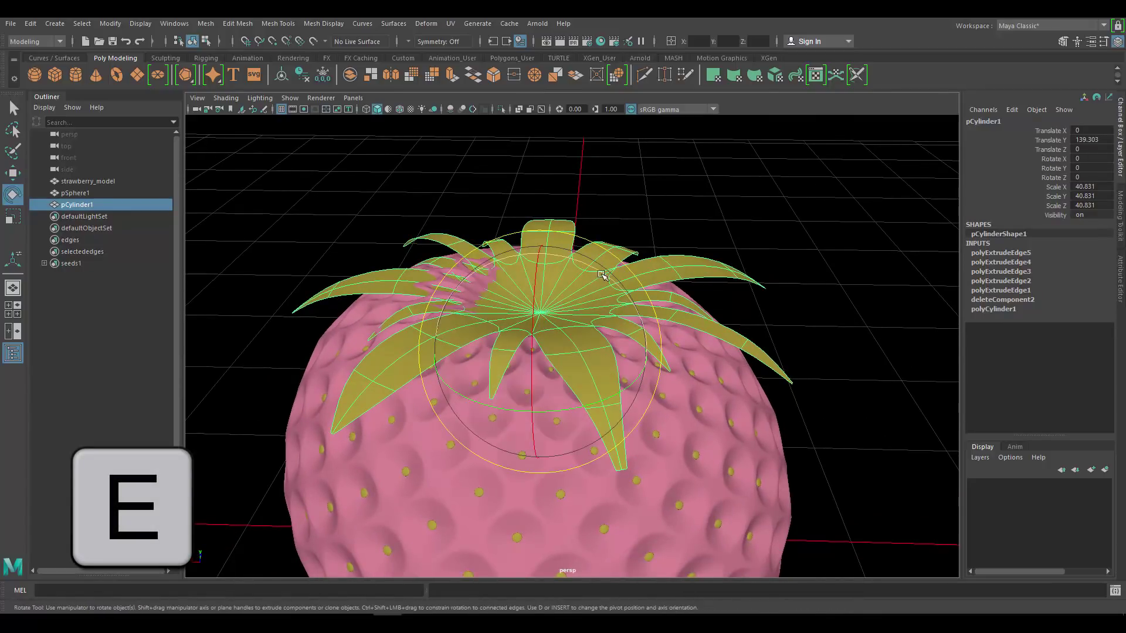
left_click(729, 264)
left_click_drag(729, 263, 645, 320, "alt")
scroll(617, 332, "up", 6)
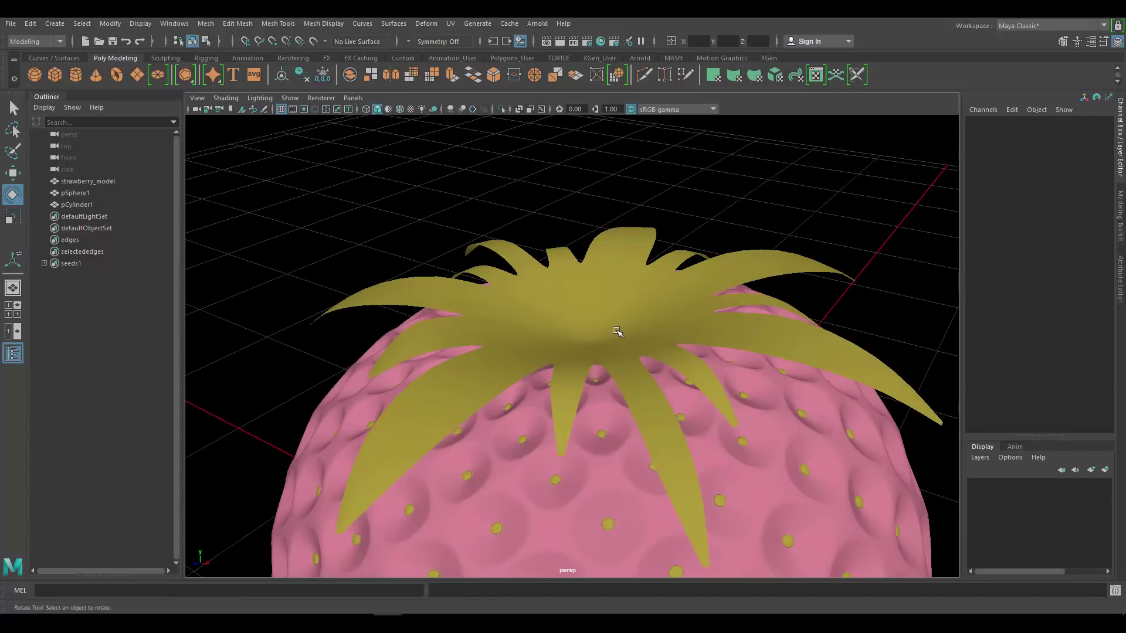
left_click(616, 332)
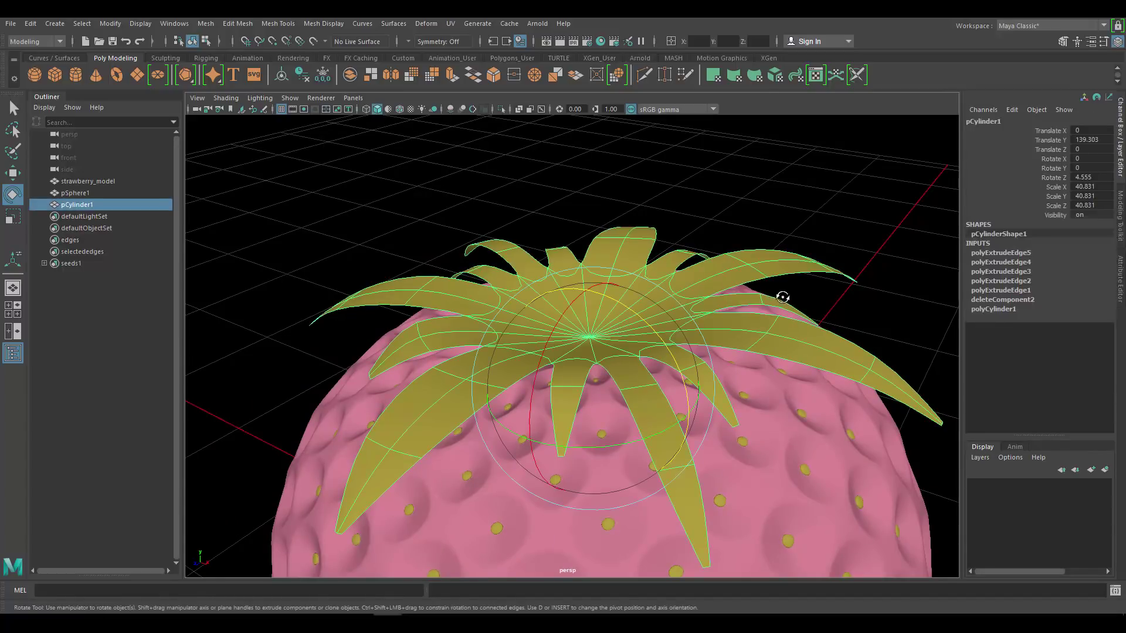
Step: Scale the leaf crown uniformly to 47.324 and lower it to translate Y 134.75
middle_click_drag(779, 297, 694, 277, "alt")
left_click_drag(695, 277, 700, 285, "alt")
key("w")
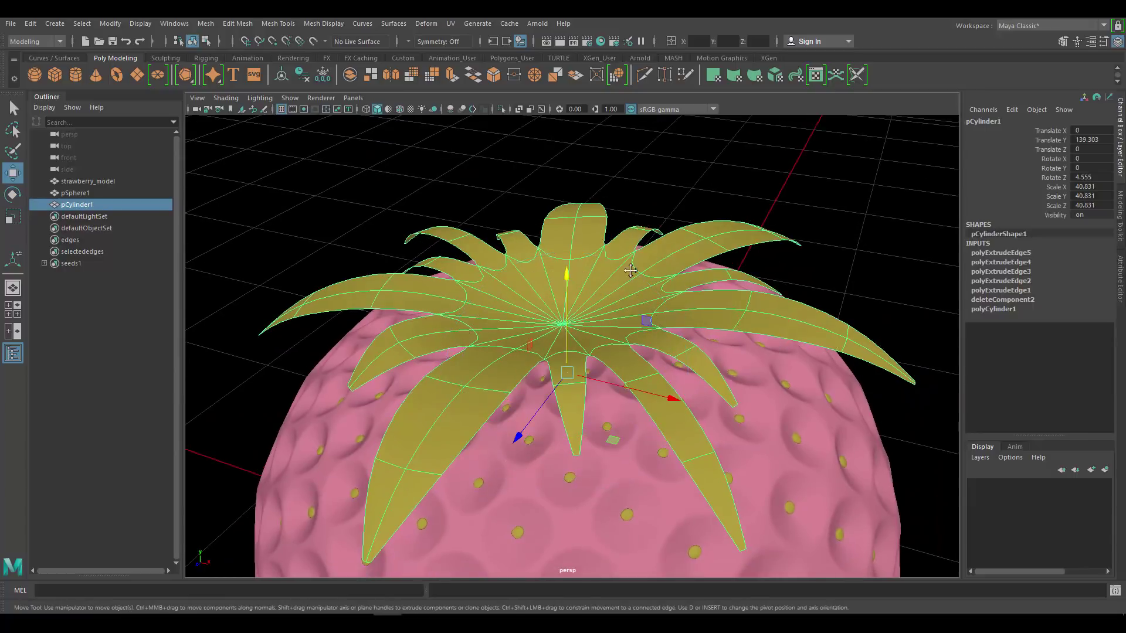
middle_click_drag(650, 281, 635, 259, "alt")
scroll(635, 259, "down", 10)
middle_click_drag(614, 299, 658, 241, "alt")
right_click_drag(550, 246, 818, 308, "alt")
middle_click_drag(818, 308, 757, 317, "alt")
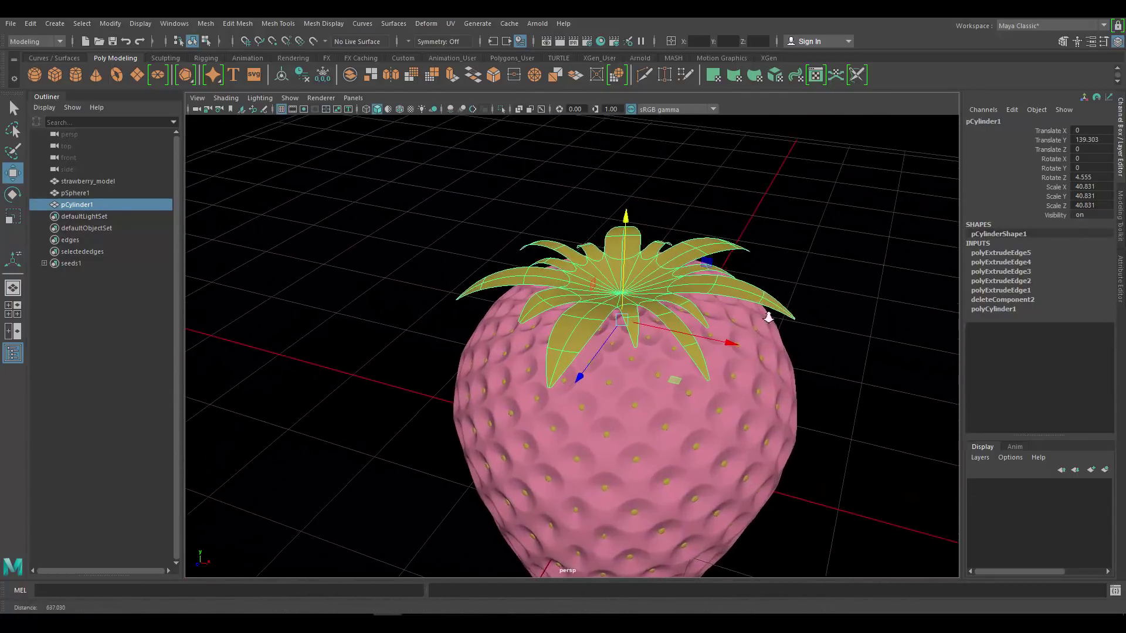
right_click_drag(530, 300, 624, 307, "alt")
key("r")
left_click_drag(643, 309, 687, 230)
key("w")
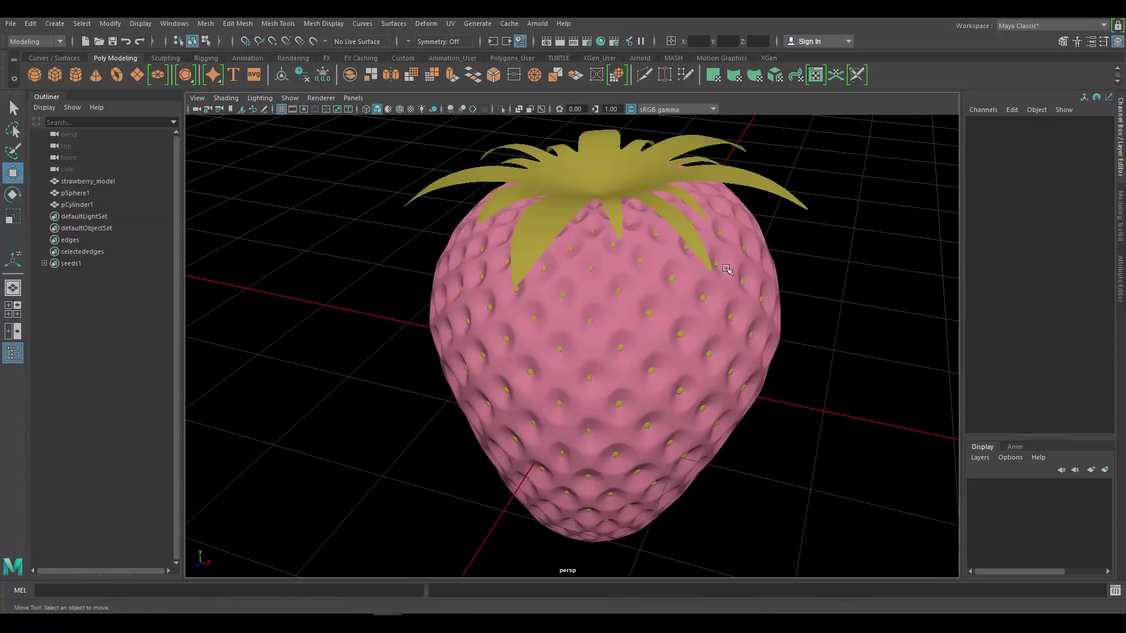
scroll(692, 275, "up", 5)
left_click(658, 203)
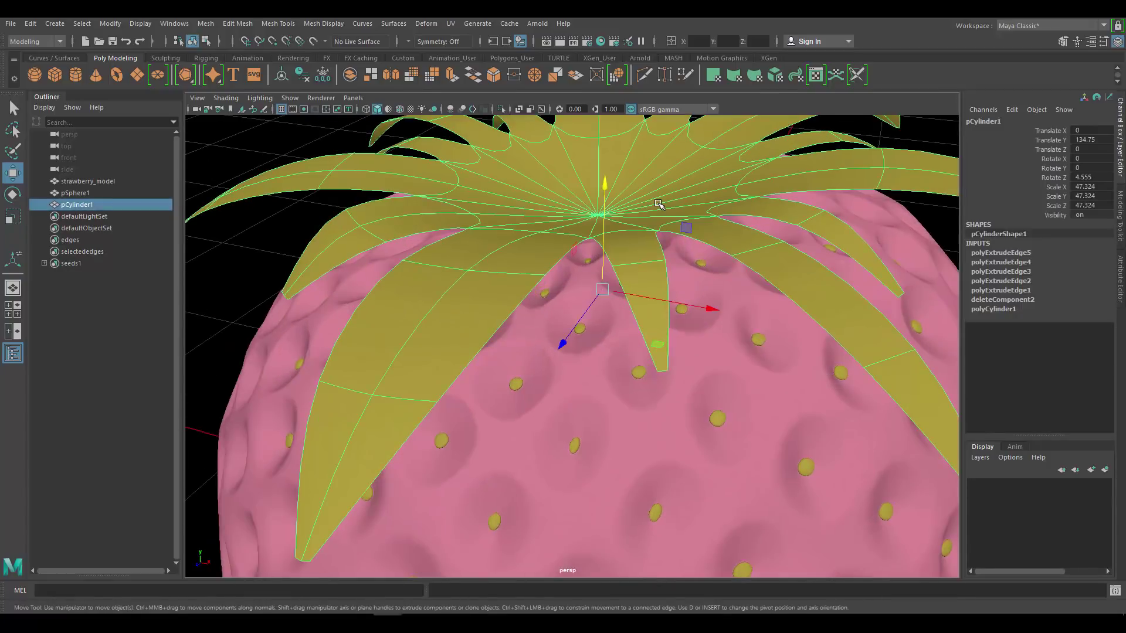
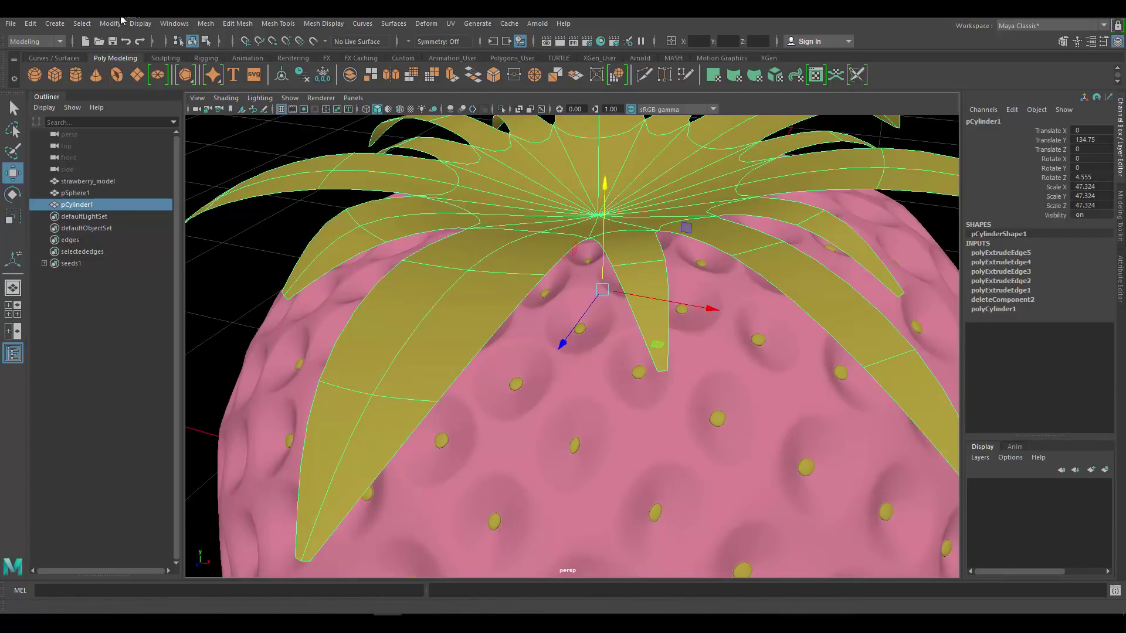
Step: Extrude the leaf crown's faces with a Local Translate Z of 3.59 to thicken the leaves, and return to object mode with nothing selected
left_click(237, 24)
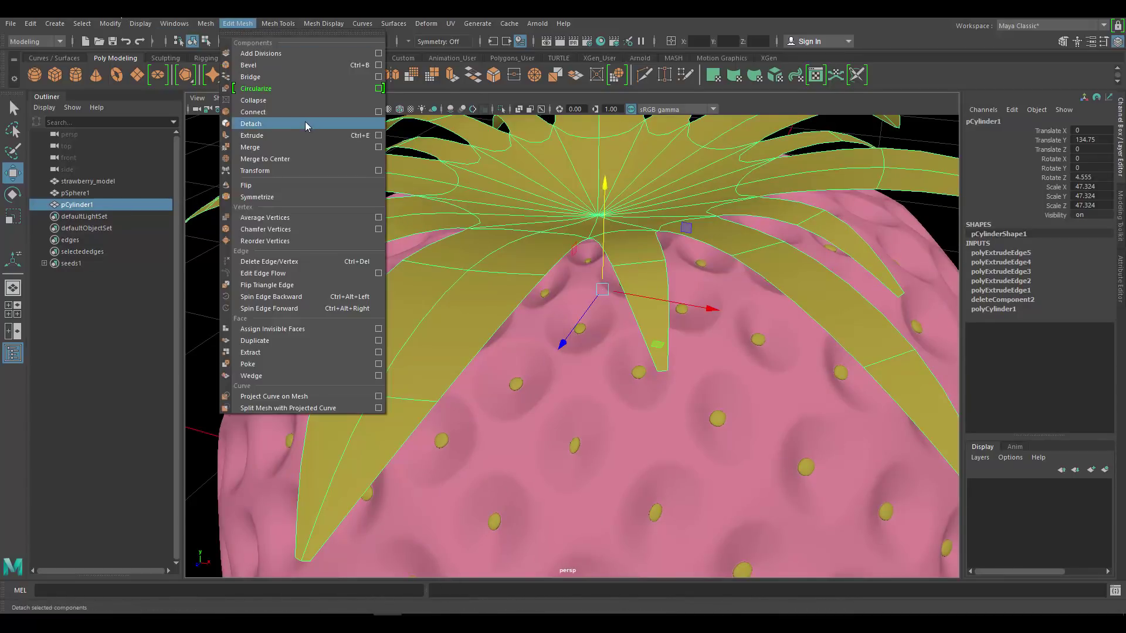
left_click(287, 136)
left_click_drag(630, 242, 589, 258, "alt")
left_click_drag(570, 199, 558, 179)
scroll(575, 230, "down", 4)
left_click_drag(580, 239, 596, 273, "alt")
scroll(578, 231, "up", 5)
key("q")
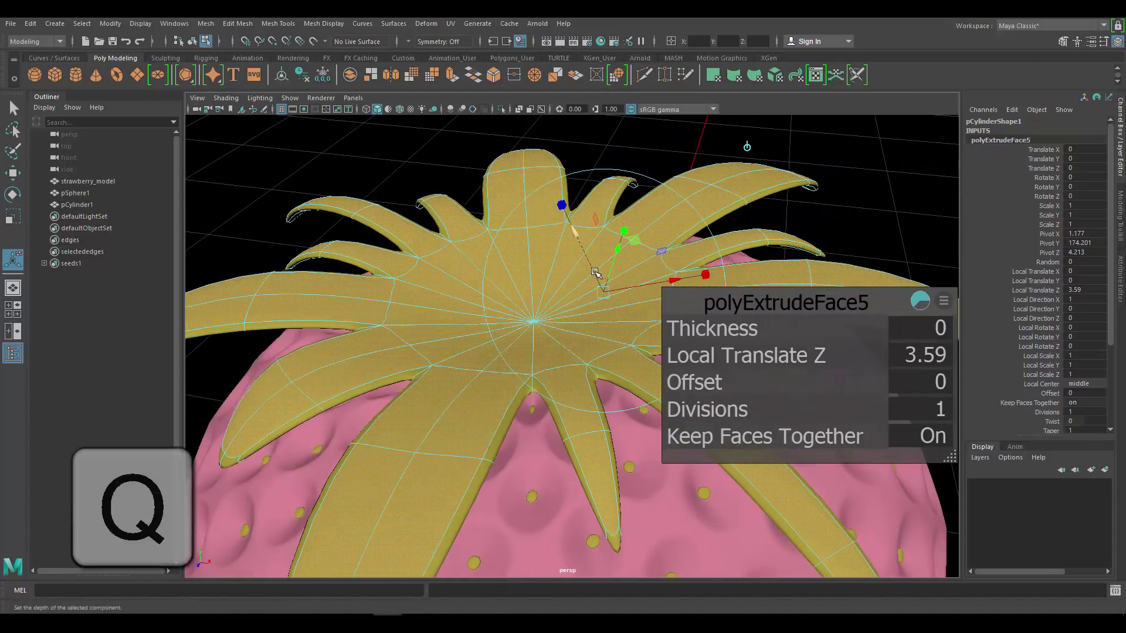
right_click_drag(604, 252, 675, 215)
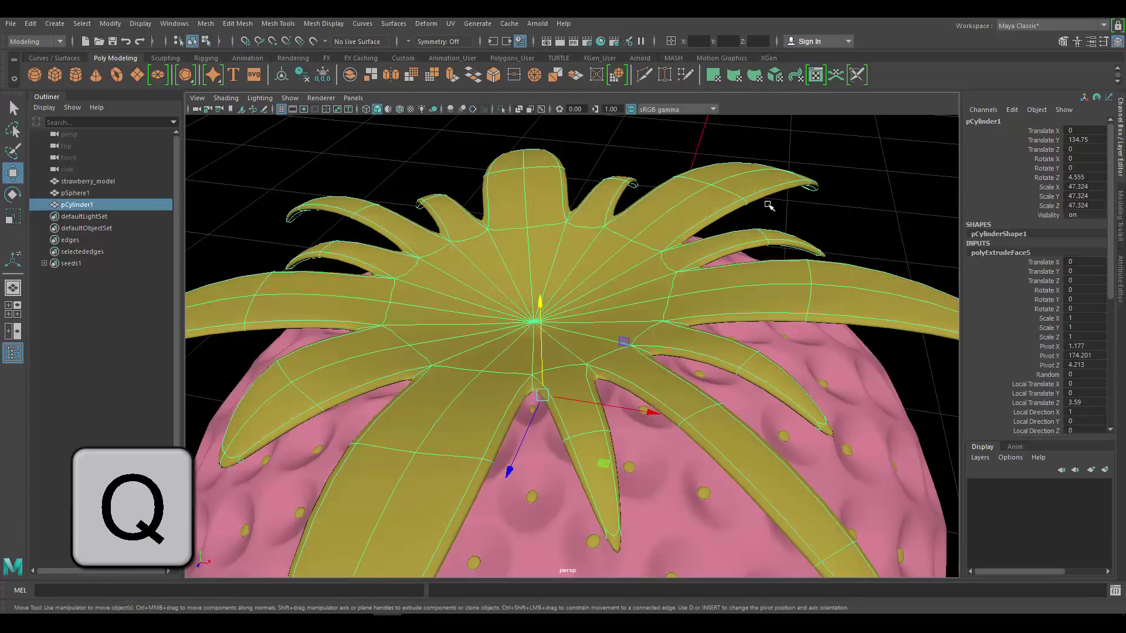
left_click(855, 213)
Step: Examine the thickened leaf crown on the strawberry from several distances and angles, comparing it with the reference model
scroll(676, 311, "down", 5)
middle_click_drag(676, 313, 687, 239, "alt")
left_click_drag(657, 292, 672, 298, "alt")
scroll(670, 296, "down", 5)
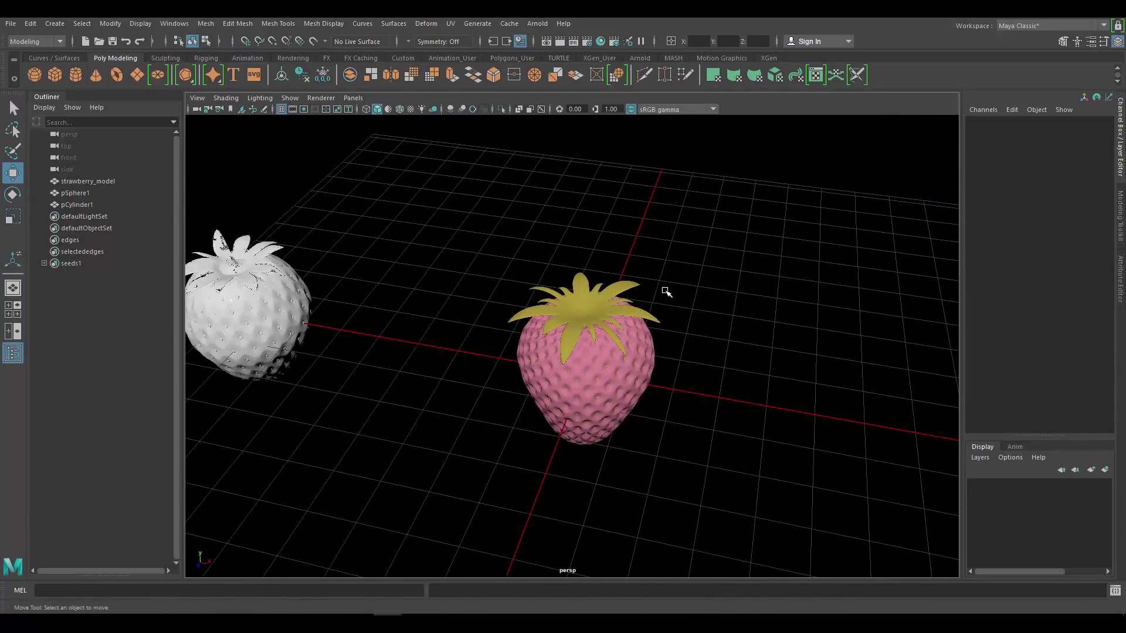
scroll(666, 293, "up", 5)
middle_click_drag(706, 283, 709, 281, "alt")
scroll(651, 319, "up", 5)
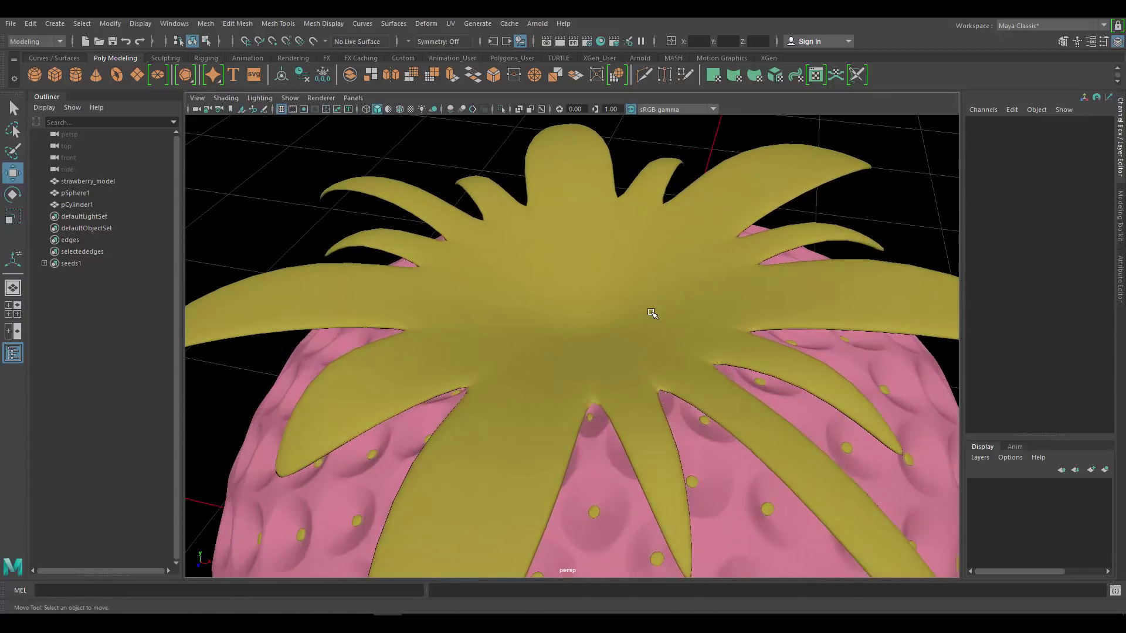
left_click(652, 313)
left_click_drag(653, 311, 726, 314, "alt")
scroll(698, 287, "up", 3)
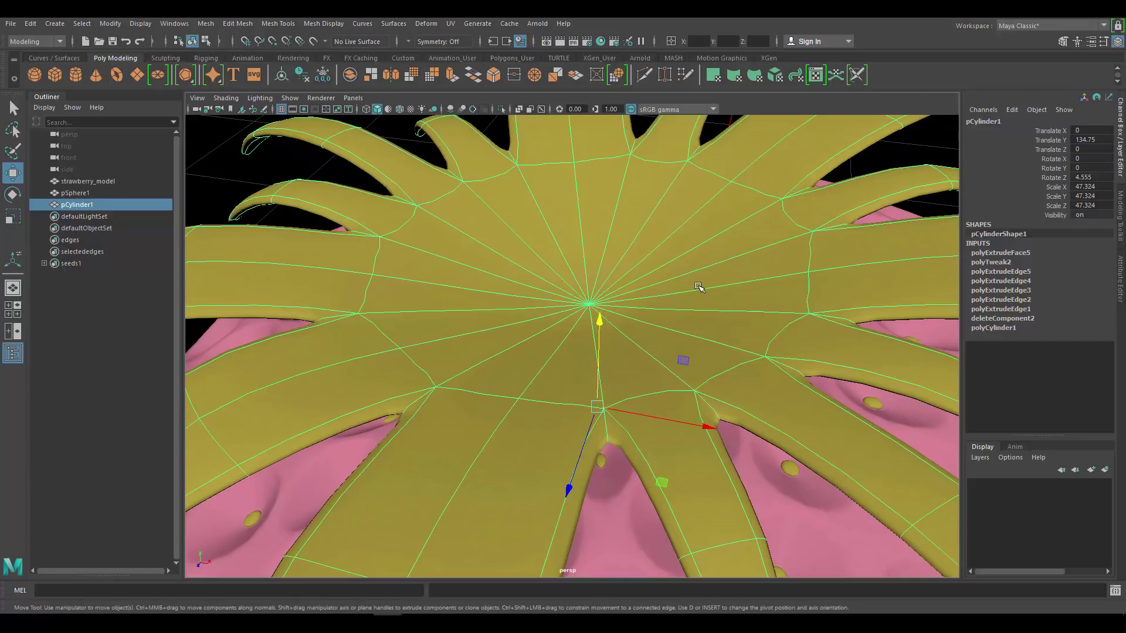
scroll(677, 305, "down", 6)
middle_click_drag(590, 312, 671, 301, "alt")
middle_click_drag(446, 287, 588, 296, "alt")
middle_click_drag(695, 320, 422, 305, "alt")
scroll(704, 305, "up", 3)
left_click_drag(756, 302, 713, 296, "alt")
scroll(718, 294, "up", 4)
middle_click_drag(754, 286, 692, 287, "alt")
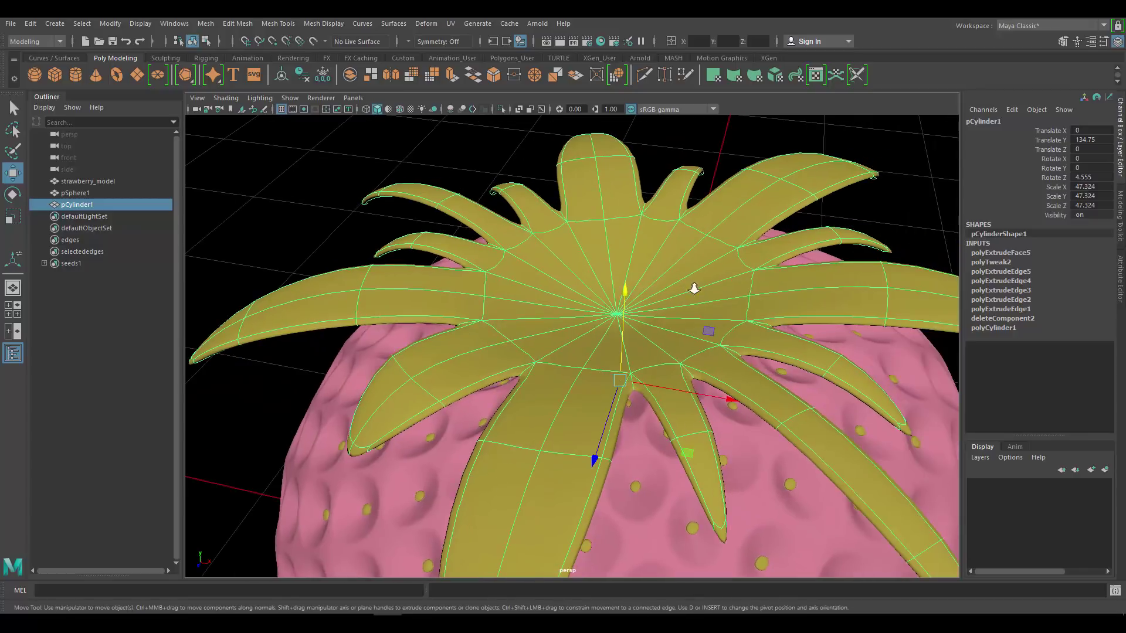
scroll(692, 287, "up", 1)
Step: Switch to the browser and examine strawberry photos as reference for the crown's centre and stem
left_click(143, 613)
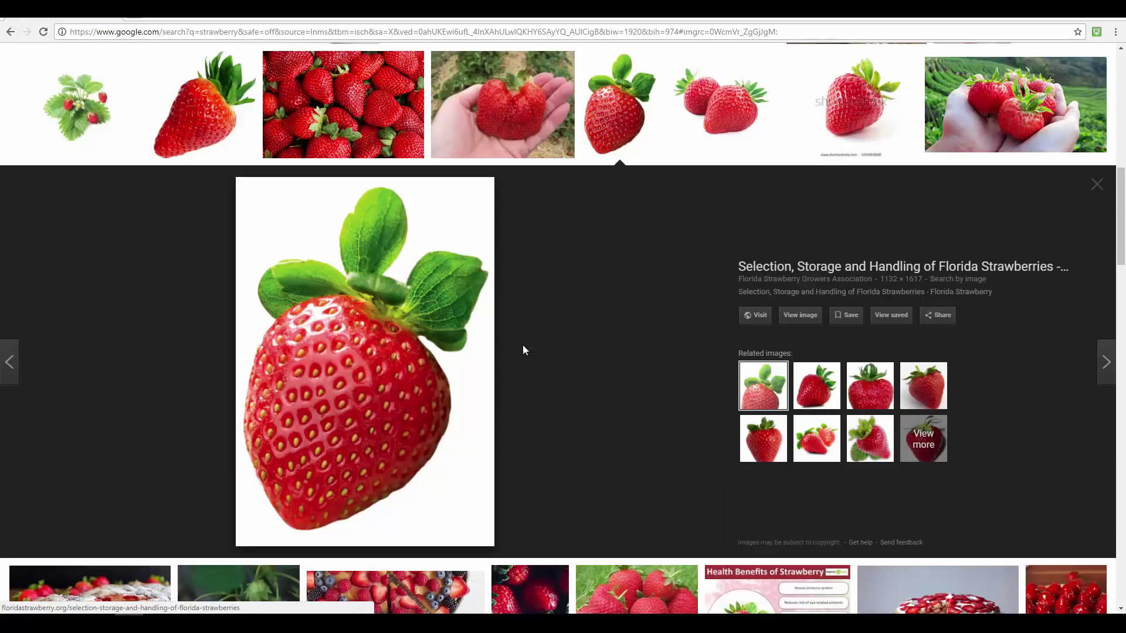
left_click(812, 447)
left_click(871, 443)
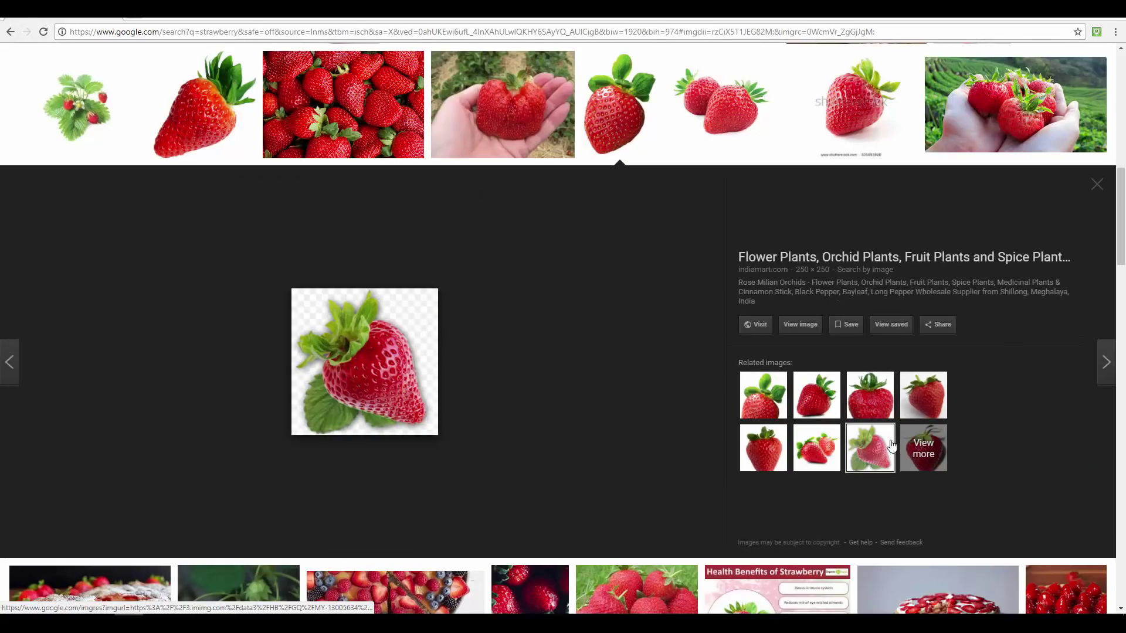
left_click(445, 588)
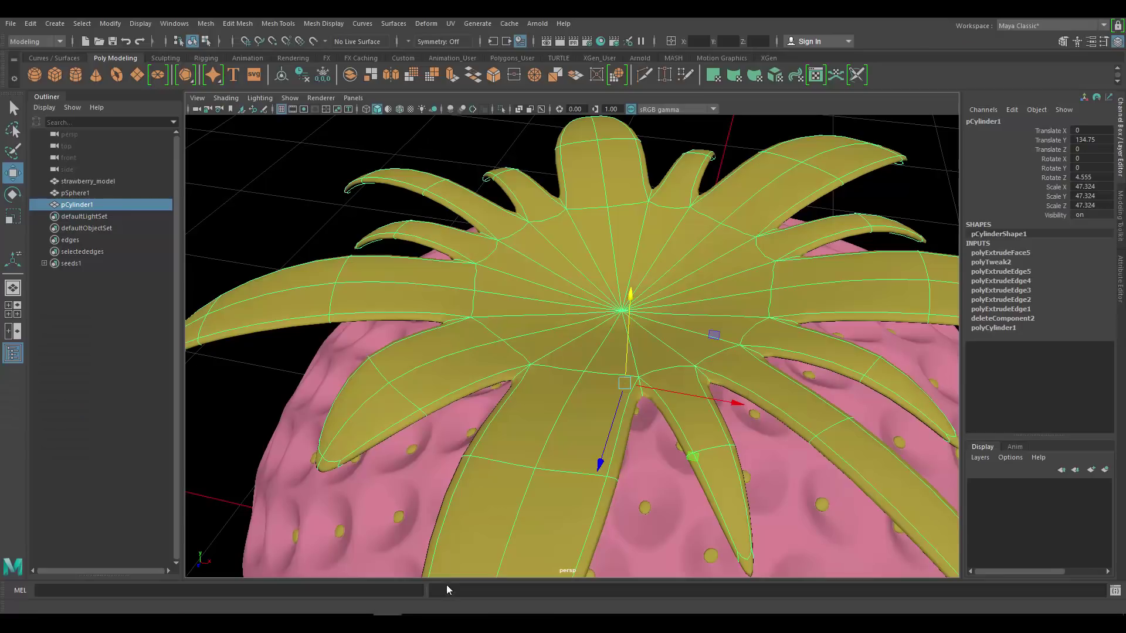
Step: Select all the triangular faces around the centre of the leaf crown
right_click(655, 250)
left_click(655, 283)
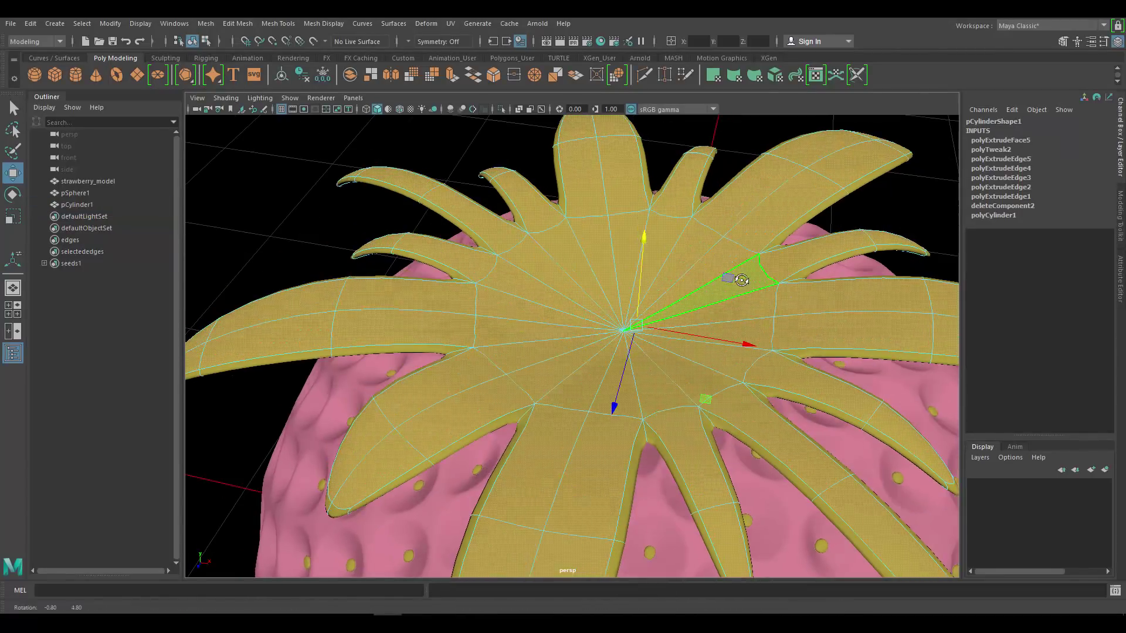
left_click(257, 223)
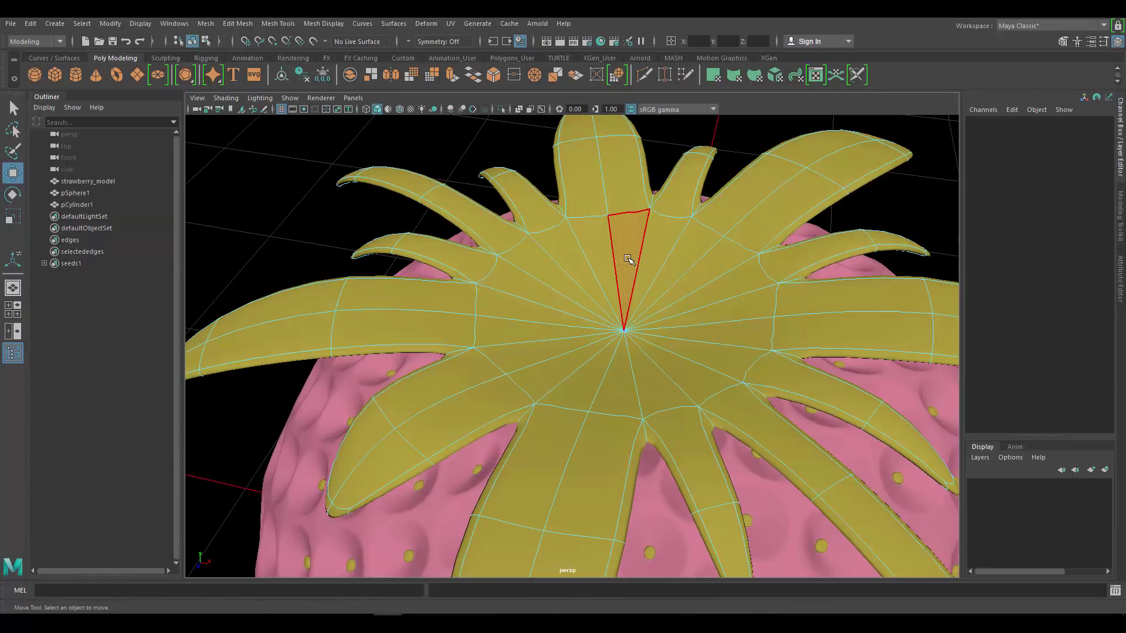
key("Tab")
mouse_move(598, 269)
left_mouse_down()
mouse_move(596, 352)
mouse_move(642, 268)
mouse_move(658, 348)
mouse_move(632, 346)
left_mouse_up()
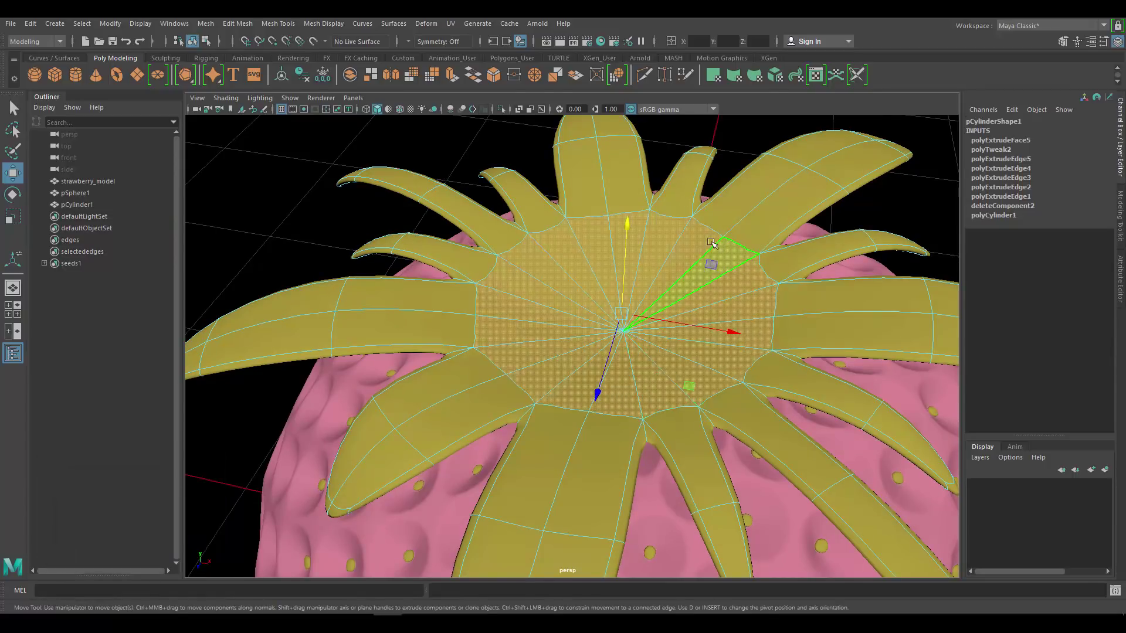
Step: Extrude the selected centre faces and scale them inward to a small disc as the base of the stem
left_click(230, 25)
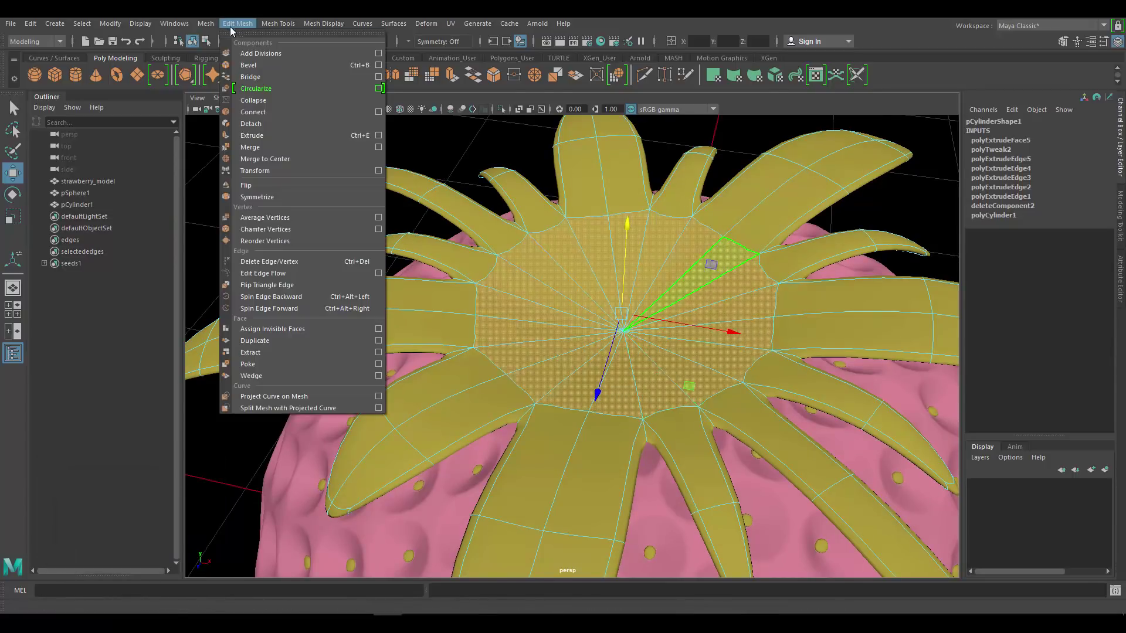
left_click(280, 133)
middle_click_drag(674, 228, 562, 237, "alt")
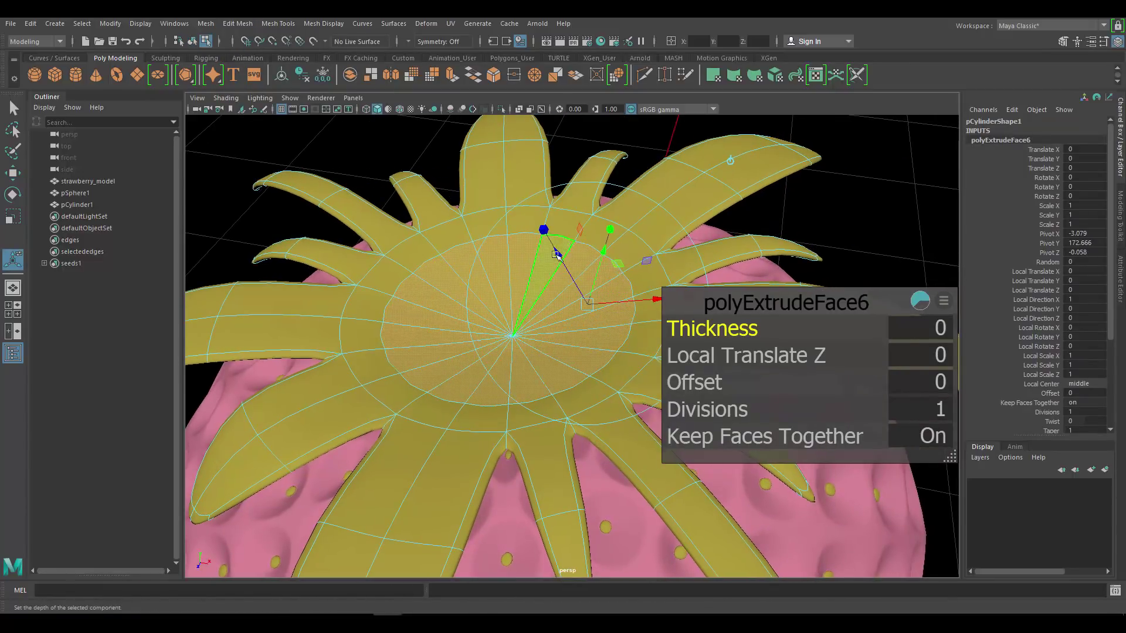
key("r")
left_click_drag(507, 316, 412, 284)
left_click_drag(679, 269, 680, 232, "alt")
left_click_drag(620, 257, 619, 296, "alt")
left_click_drag(537, 323, 491, 316)
right_click_drag(632, 292, 729, 294, "alt")
Step: Extrude the small centre disc upward and scale its top down to form a tapered cone
key("g")
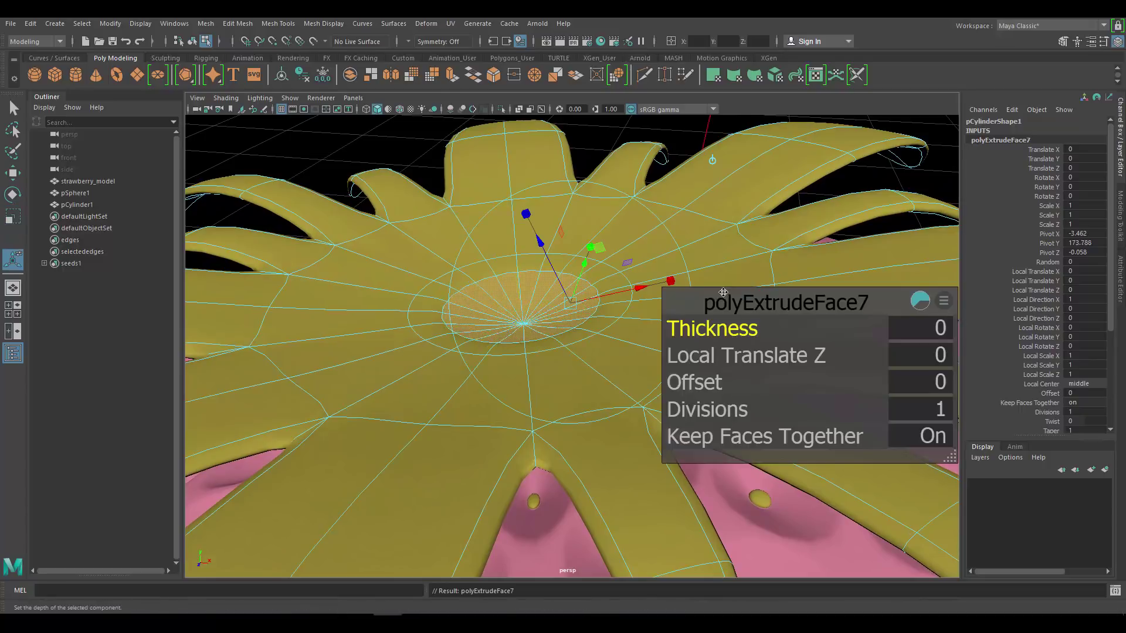
key("w")
left_click_drag(516, 206, 486, 93)
key("r")
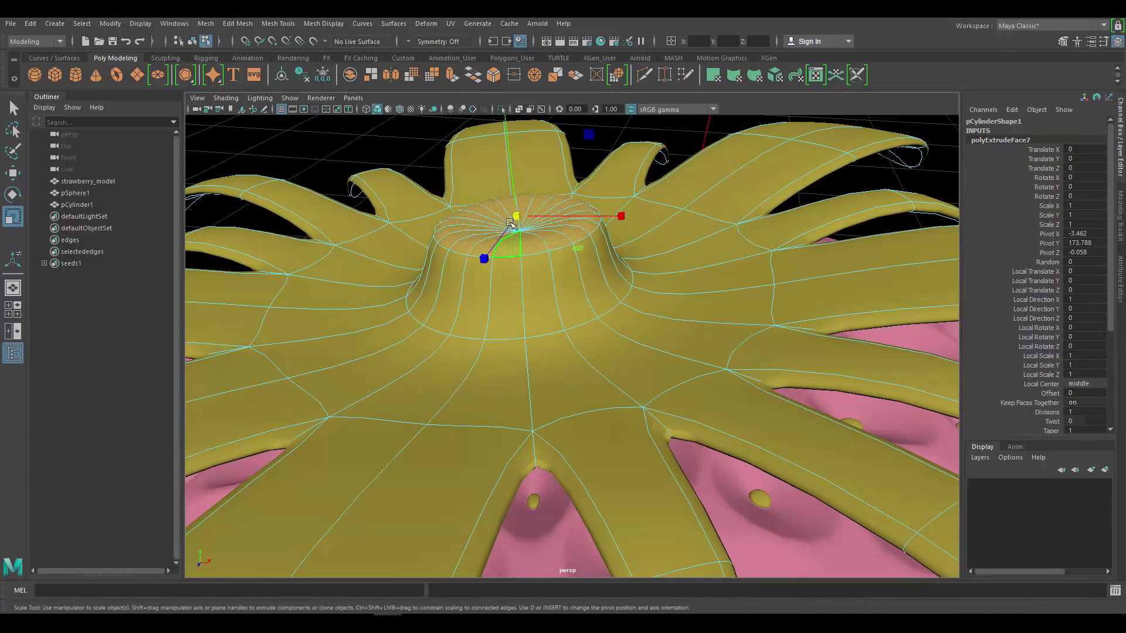
left_click_drag(516, 218, 563, 229)
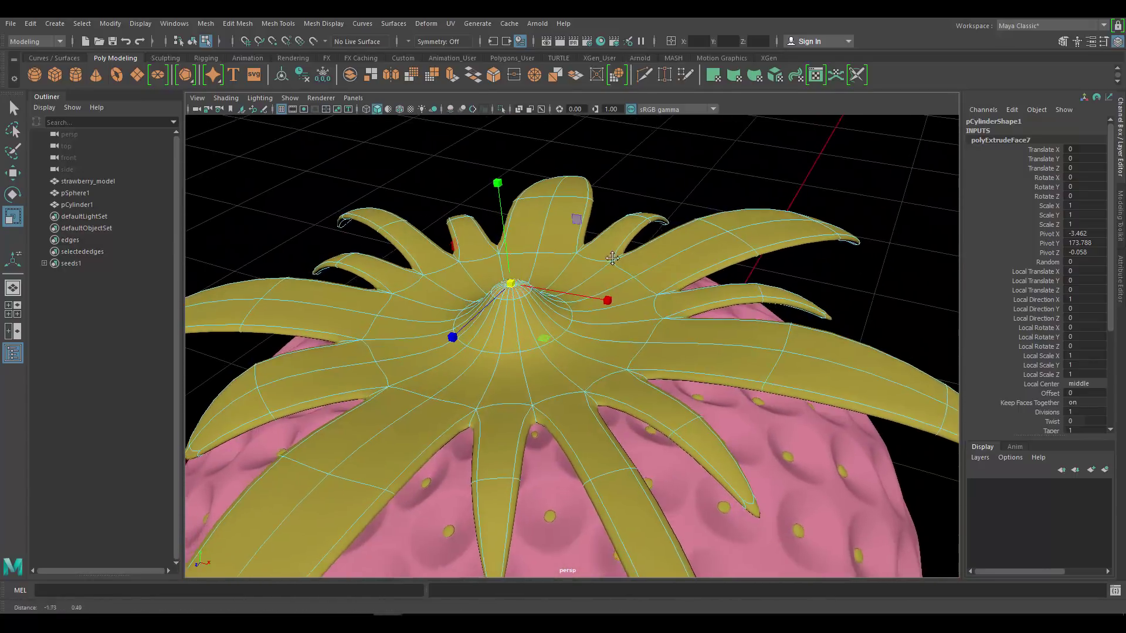
middle_click_drag(563, 229, 576, 251, "alt")
left_click_drag(576, 251, 601, 252, "alt")
right_click_drag(600, 253, 674, 262, "alt")
Step: Extrude the cone's narrow tip upward into a thin stem, and return to object mode with nothing selected
key("g")
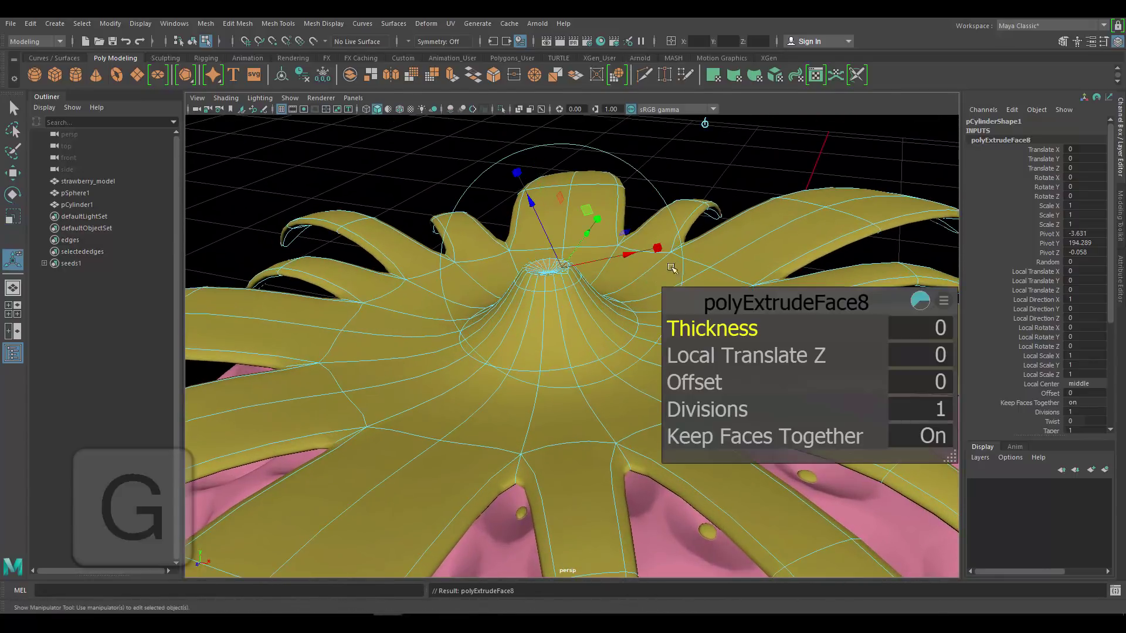
left_click_drag(546, 159, 522, 65)
left_click_drag(624, 228, 634, 265, "alt")
right_click_drag(528, 252, 458, 249, "alt")
right_click_drag(532, 281, 615, 223, "alt")
key("q")
left_click(699, 203)
Step: Turn off the smooth mesh preview on the strawberry body and the leaf crown
right_click_drag(695, 293, 622, 304, "alt")
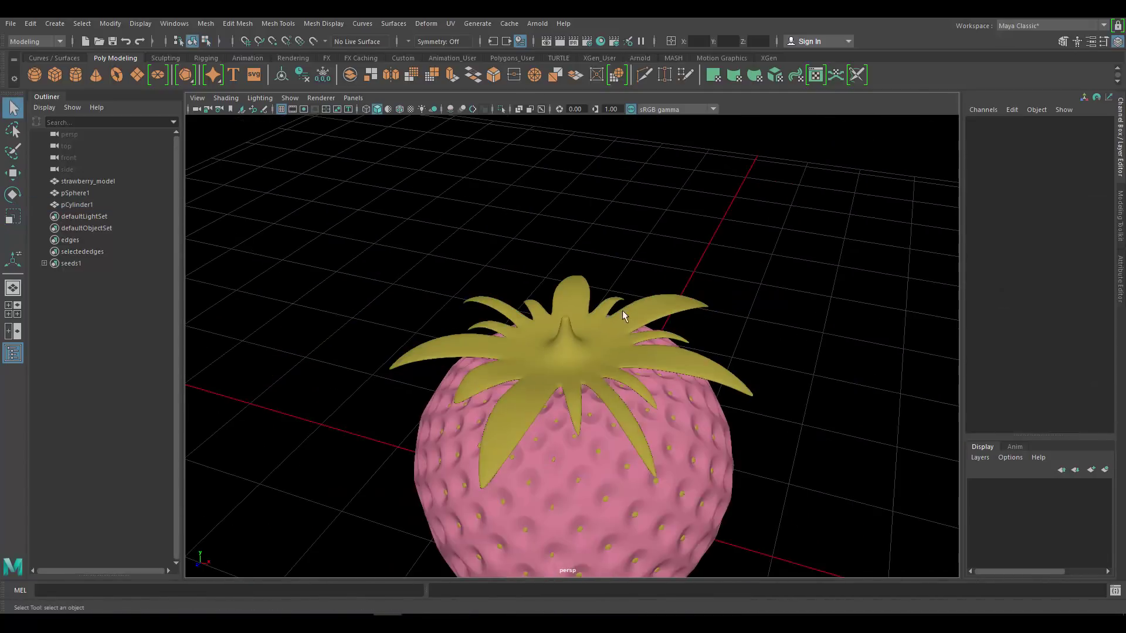
middle_click_drag(623, 304, 621, 272, "alt")
mouse_move(620, 273)
left_mouse_down("alt")
mouse_move(627, 287)
mouse_move(625, 250)
left_mouse_up("alt")
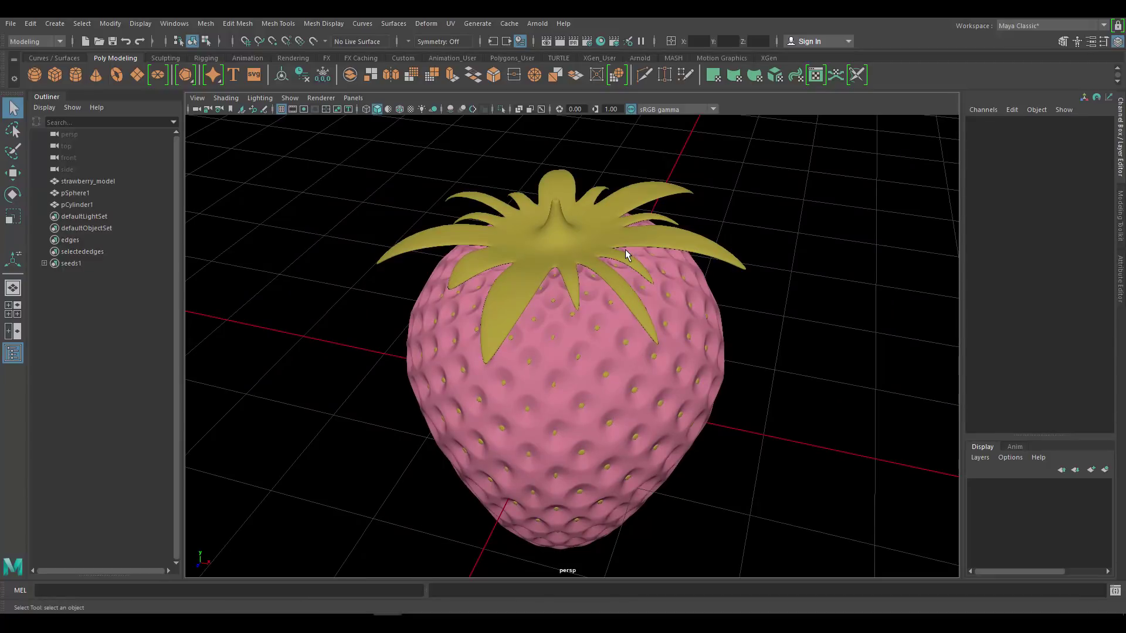
left_click_drag(627, 266, 523, 249, "alt")
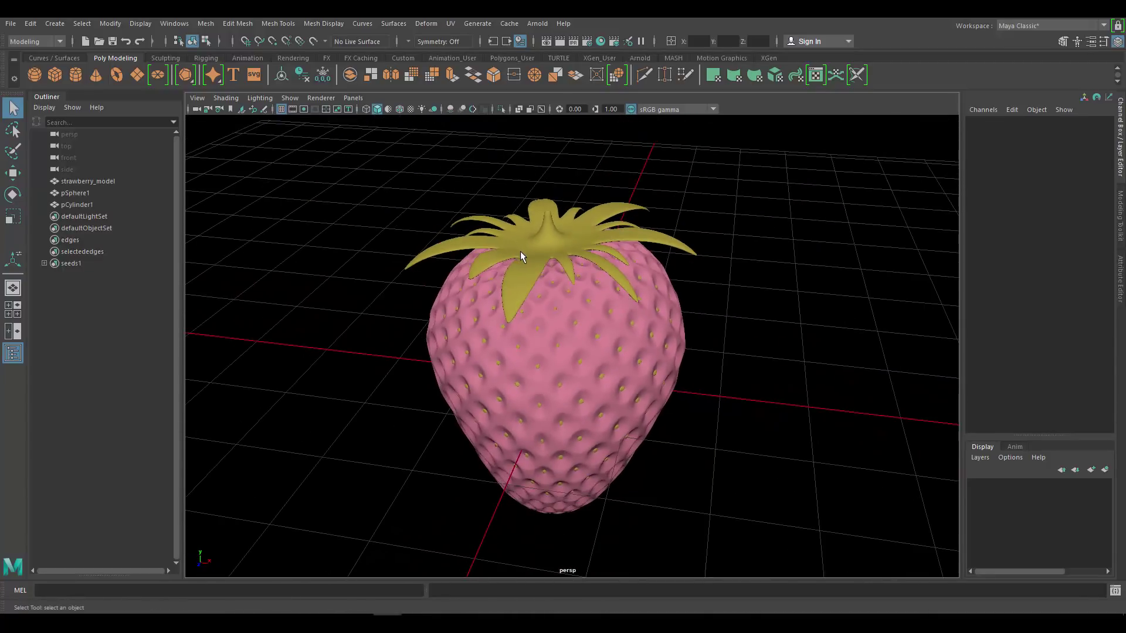
right_click_drag(522, 256, 616, 372, "alt")
left_click(609, 351)
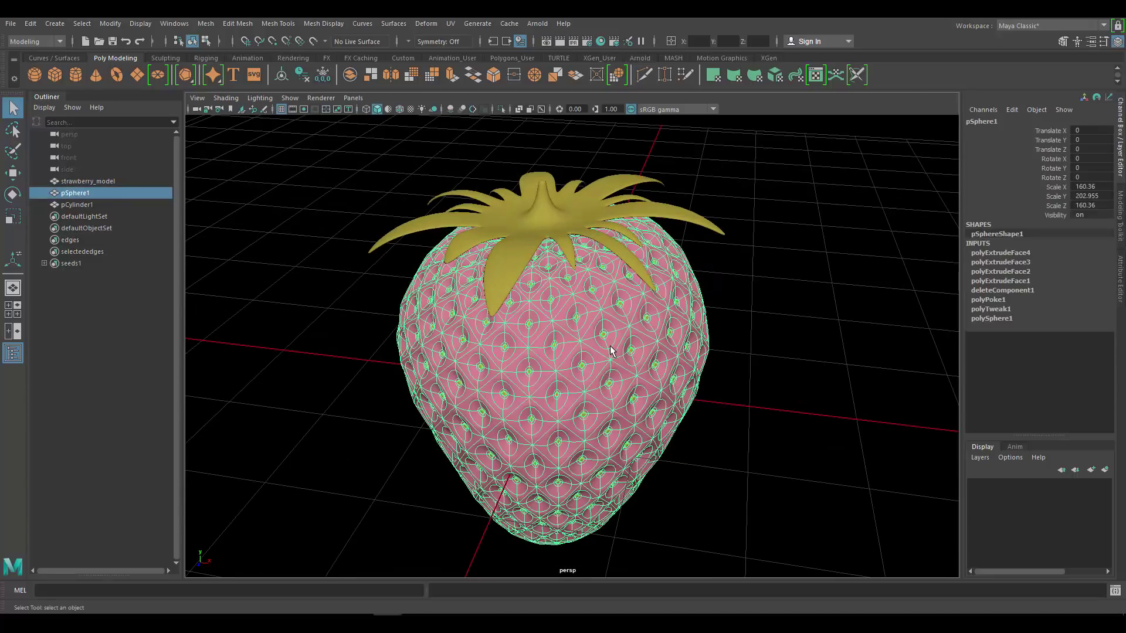
key("1")
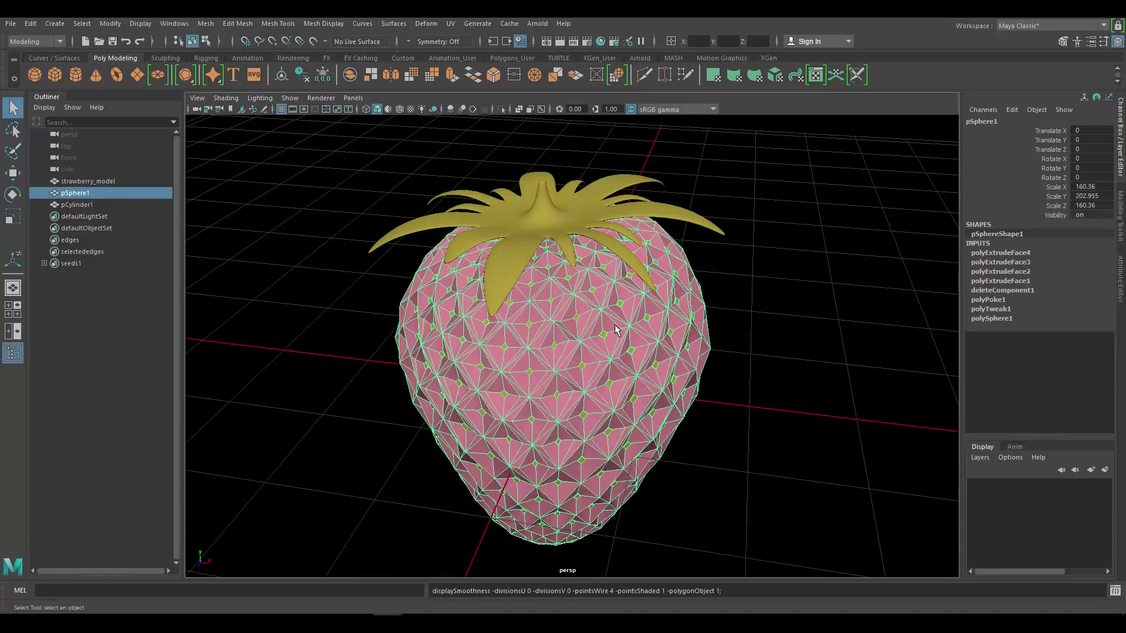
left_click(552, 204)
key("1")
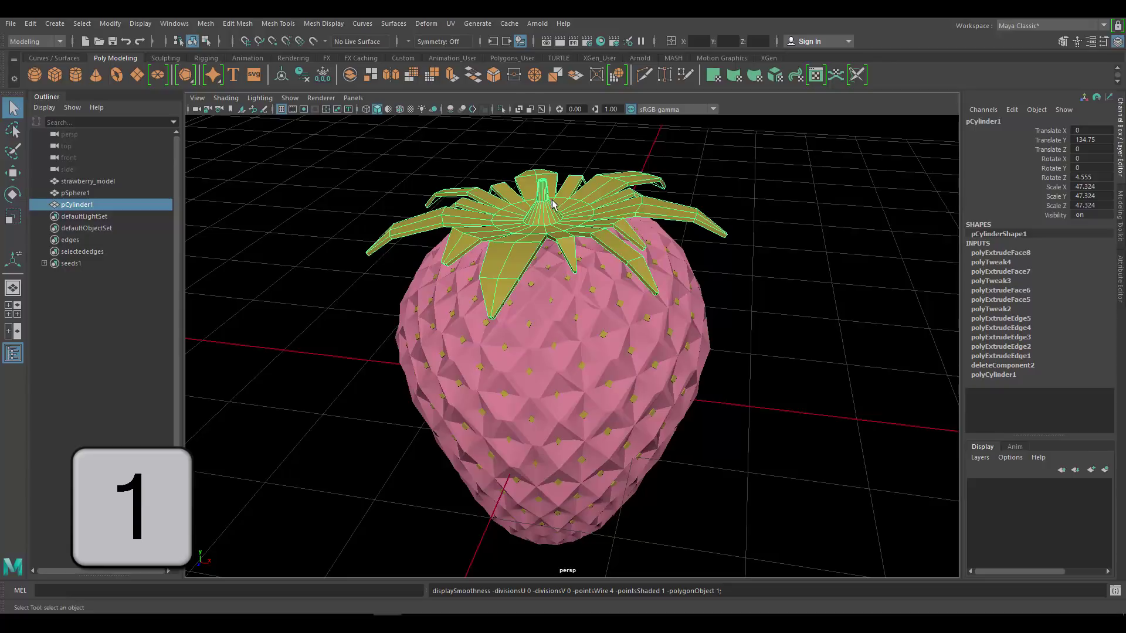
Step: Apply the Smooth operation to the strawberry body so its geometry is actually subdivided
left_click(697, 257)
middle_click_drag(697, 258, 654, 205, "alt")
right_click_drag(654, 205, 668, 284, "alt")
left_click_drag(639, 297, 633, 256, "alt")
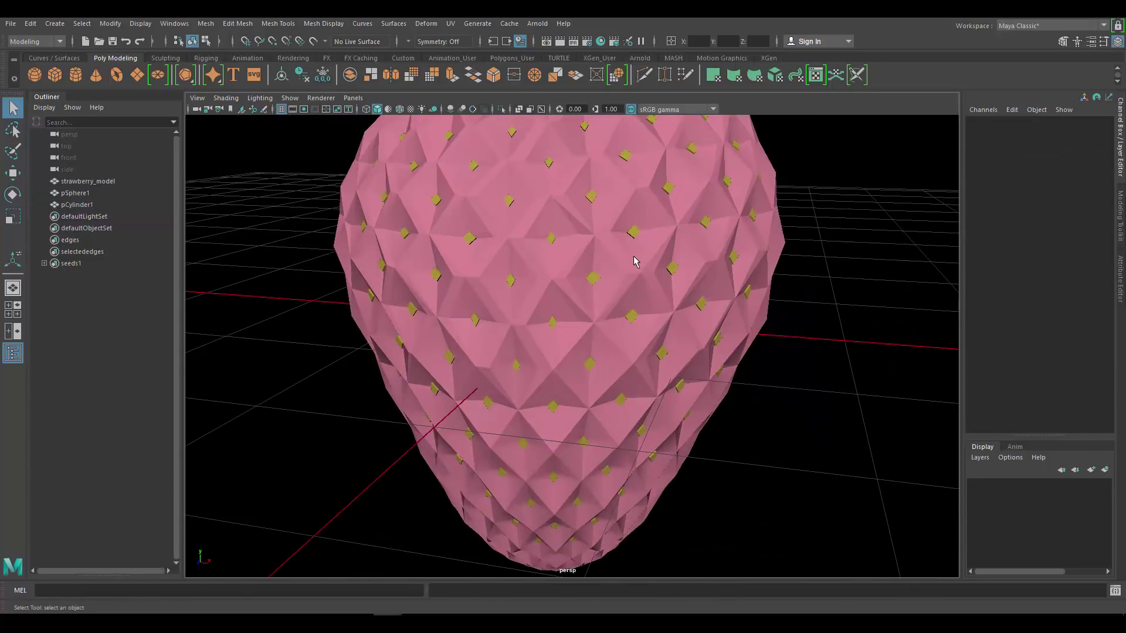
left_click(633, 262)
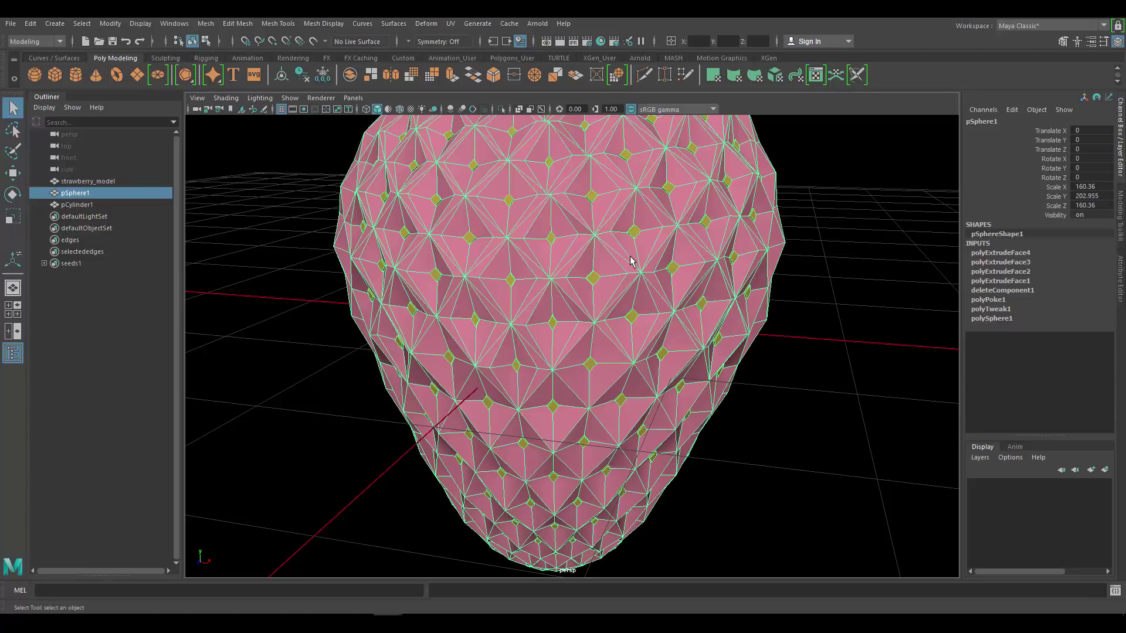
key("1")
key("3")
key("1")
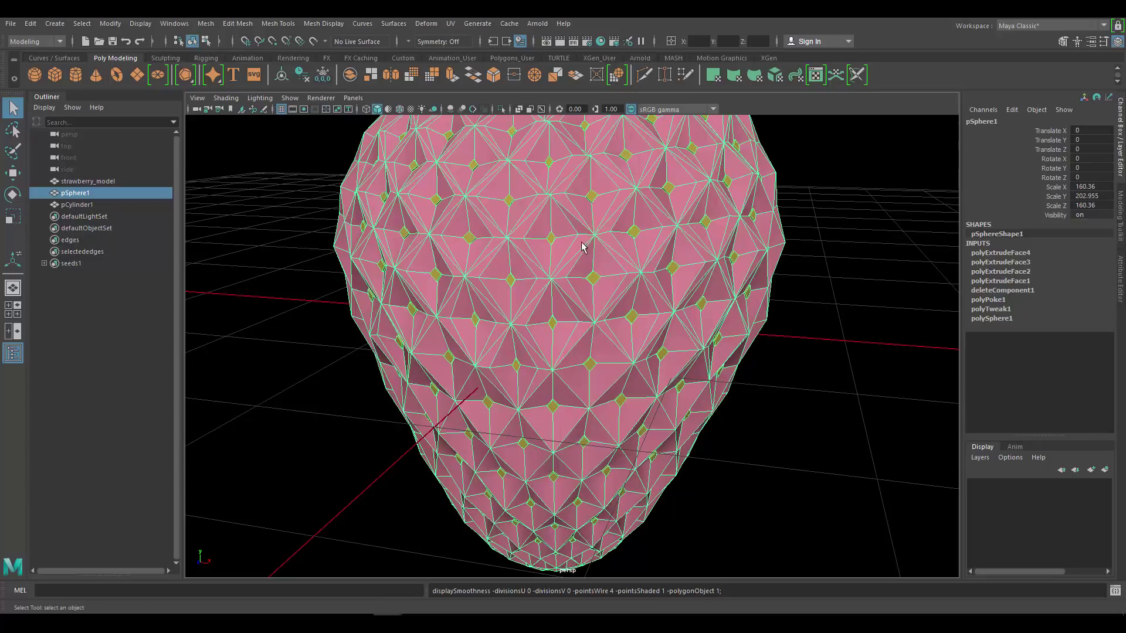
left_click(212, 25)
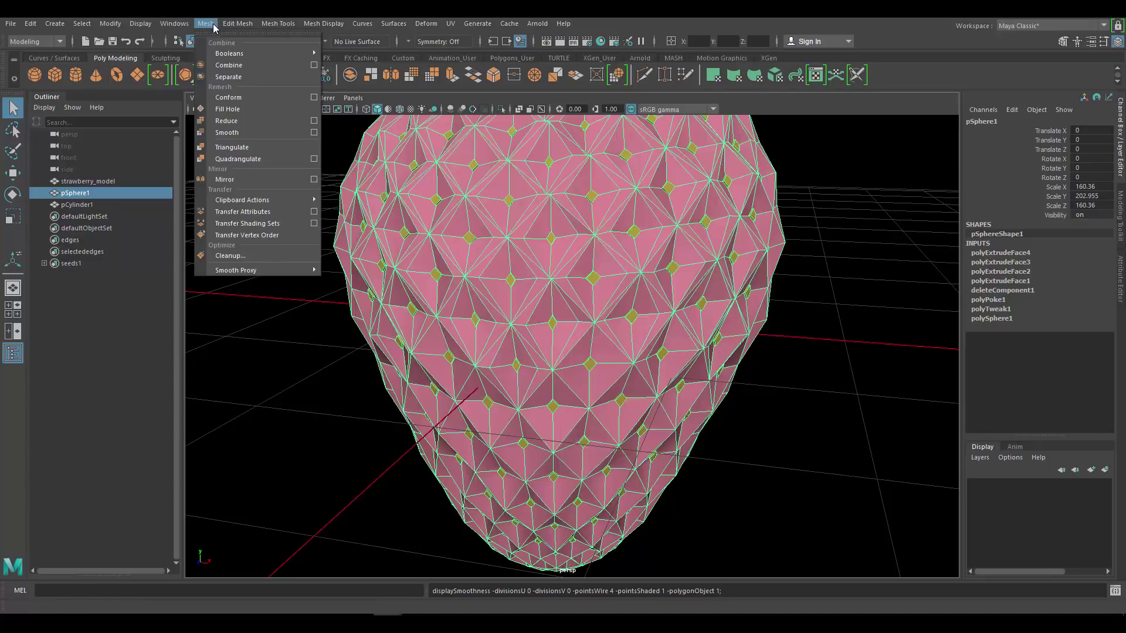
left_click(251, 132)
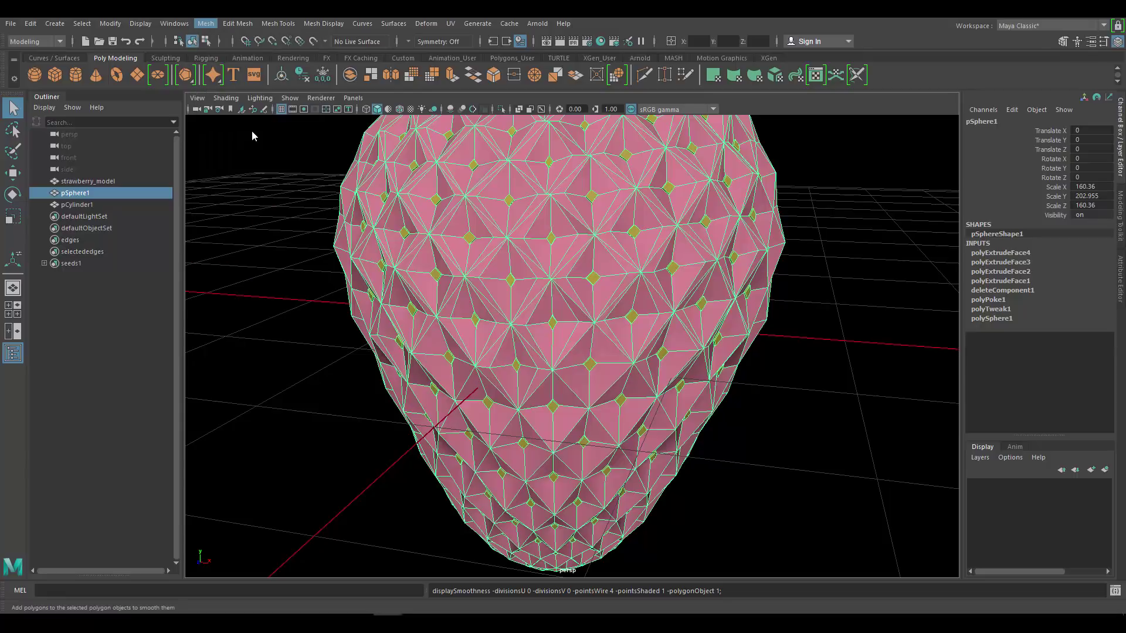
mouse_move(568, 234)
left_mouse_down("alt")
mouse_move(595, 230)
mouse_move(592, 249)
mouse_move(603, 239)
mouse_move(570, 257)
mouse_move(571, 245)
left_mouse_up("alt")
left_click(787, 181)
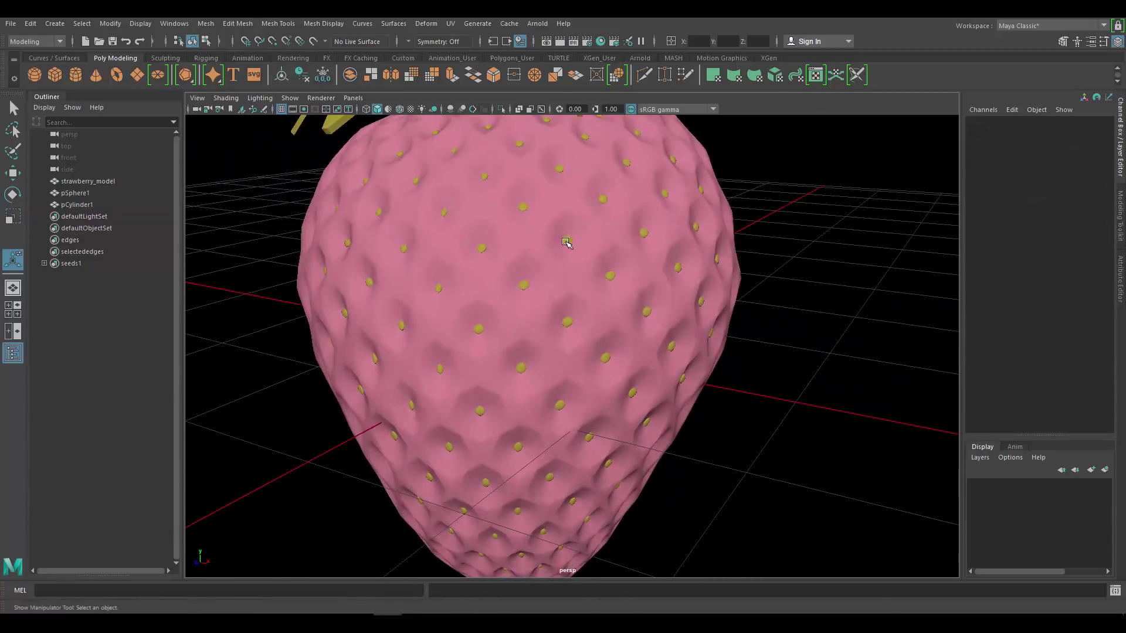
Step: Set the strawberry body's smoothing divisions to 2 and deselect it
left_click(572, 246)
left_click(895, 331)
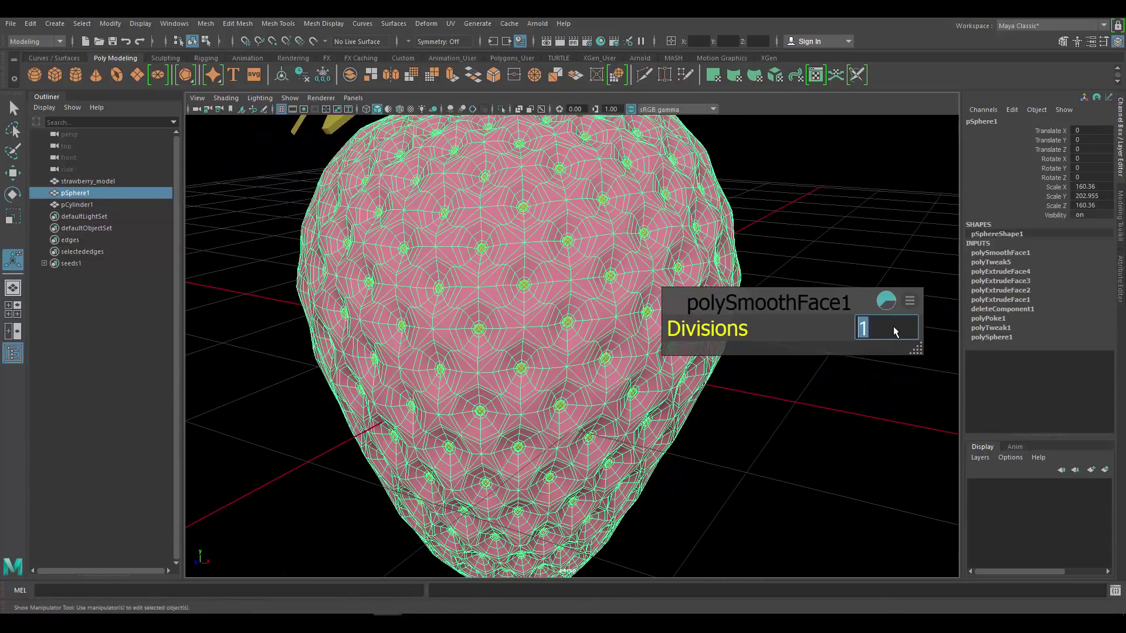
key("Return")
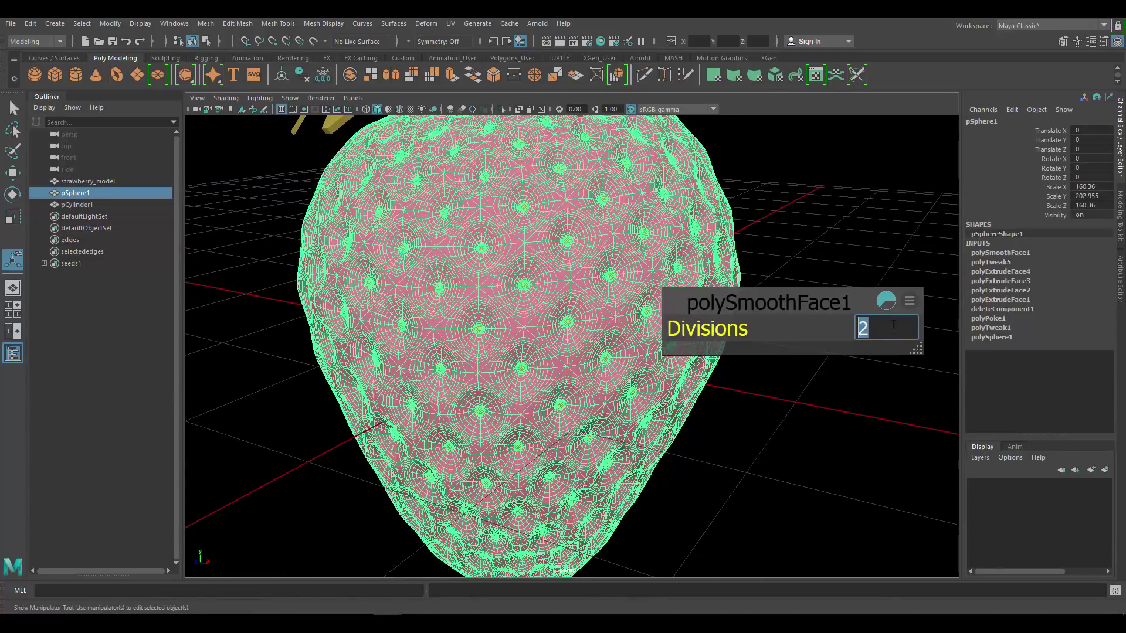
left_click_drag(730, 229, 672, 253, "alt")
left_click(787, 200)
Step: Apply the Smooth operation to the leaf crown with 2 divisions, and deselect it
middle_click_drag(672, 254, 668, 311, "alt")
left_click(472, 179)
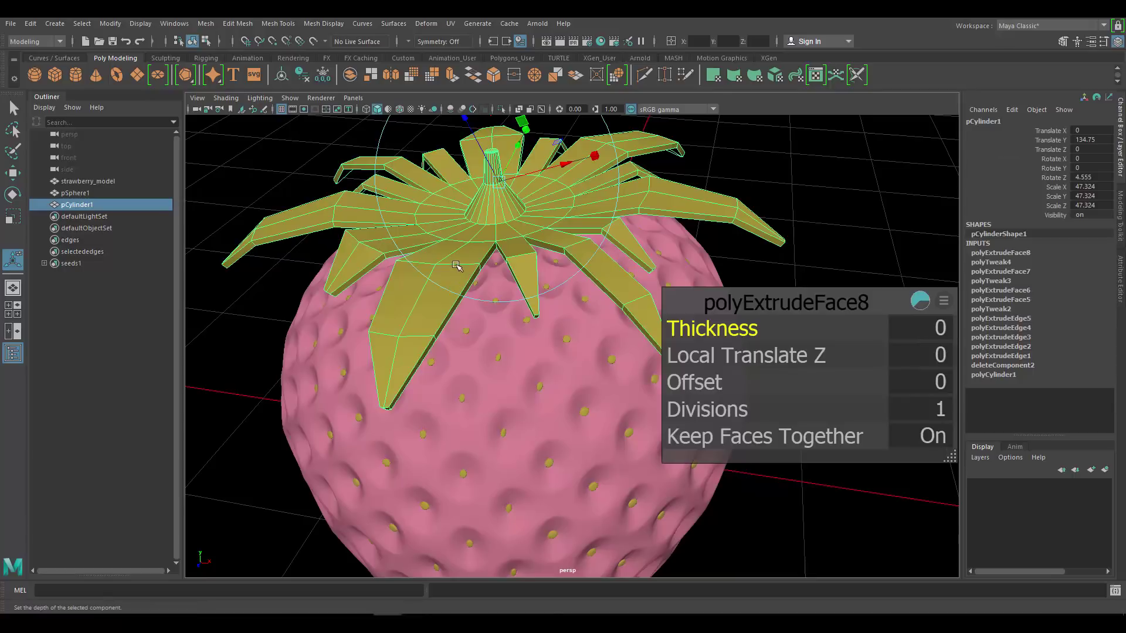
key("q")
left_click(204, 28)
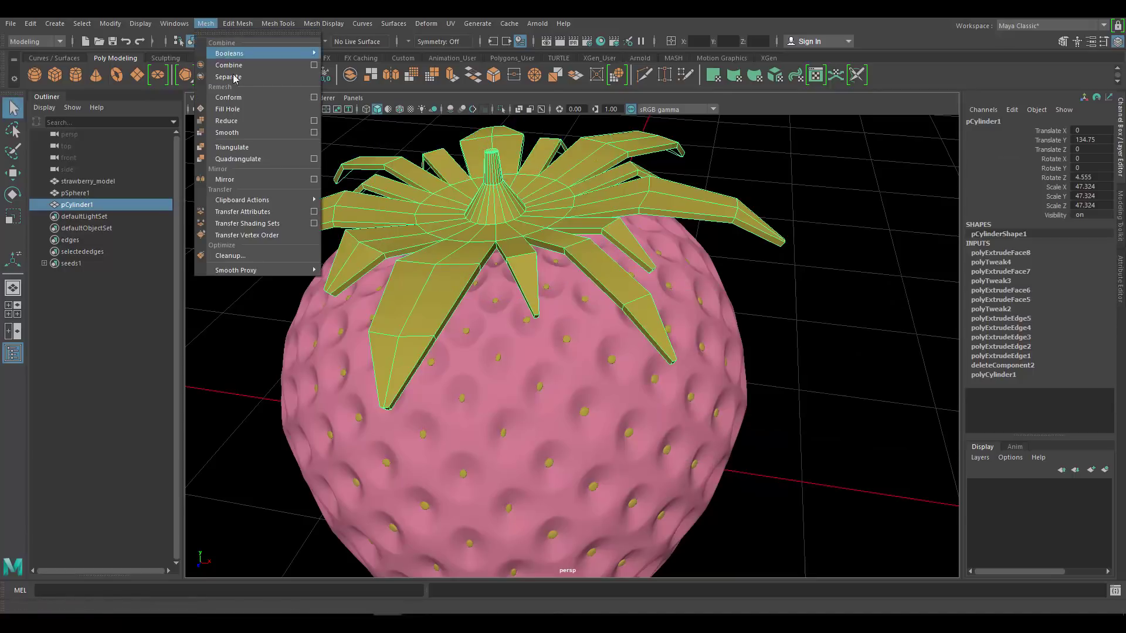
left_click(258, 135)
left_click(887, 335)
key("Return")
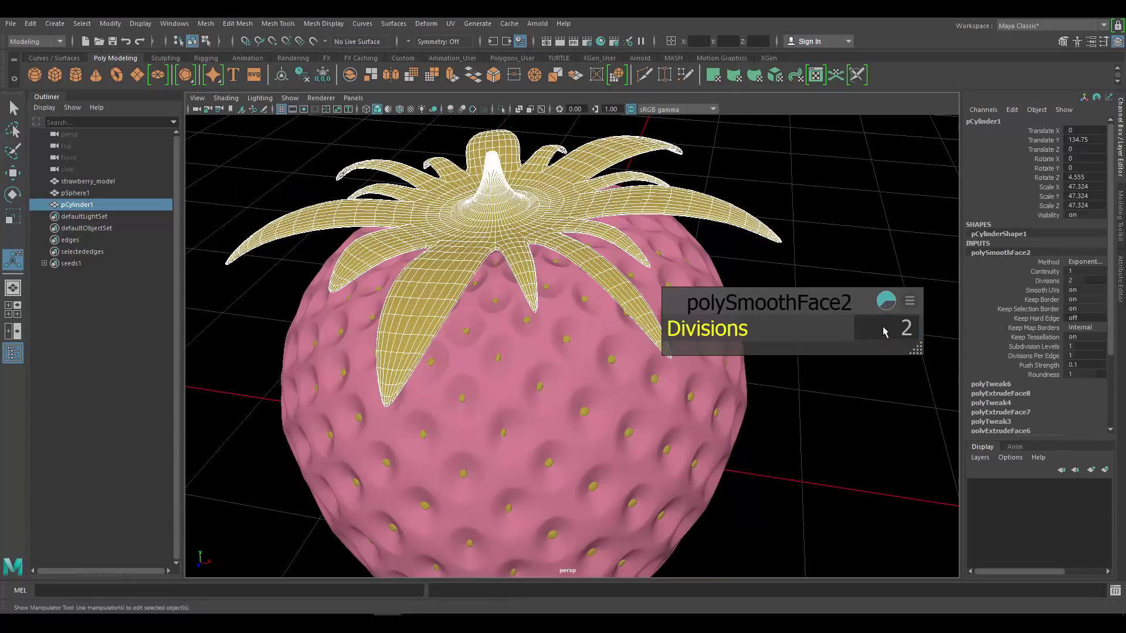
left_click_drag(577, 256, 577, 258, "alt")
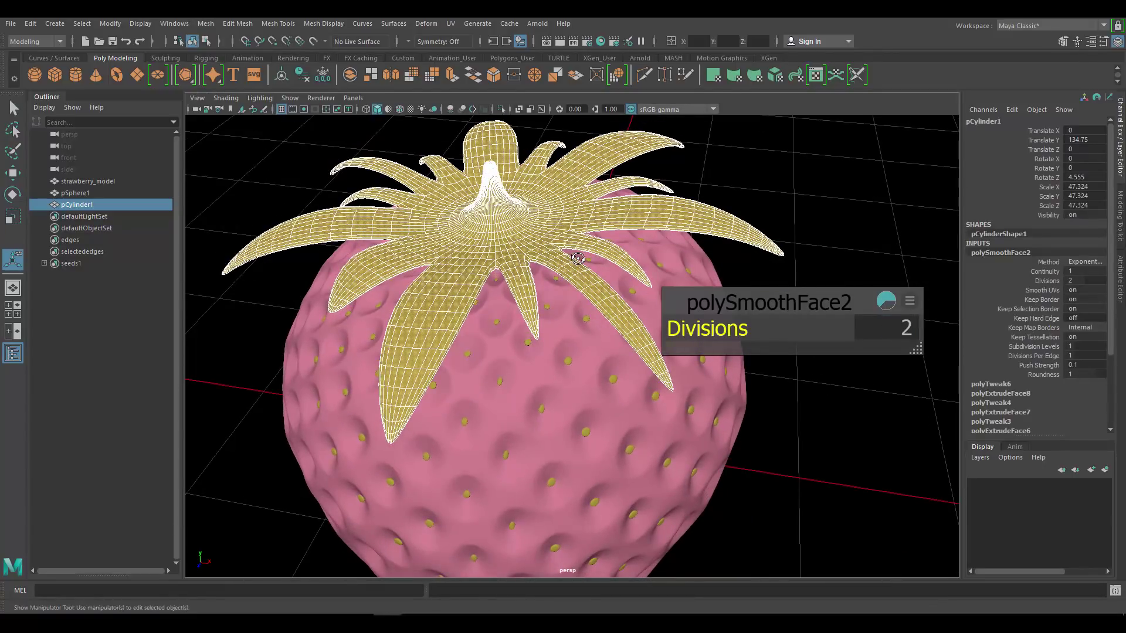
key("q")
left_click(826, 253)
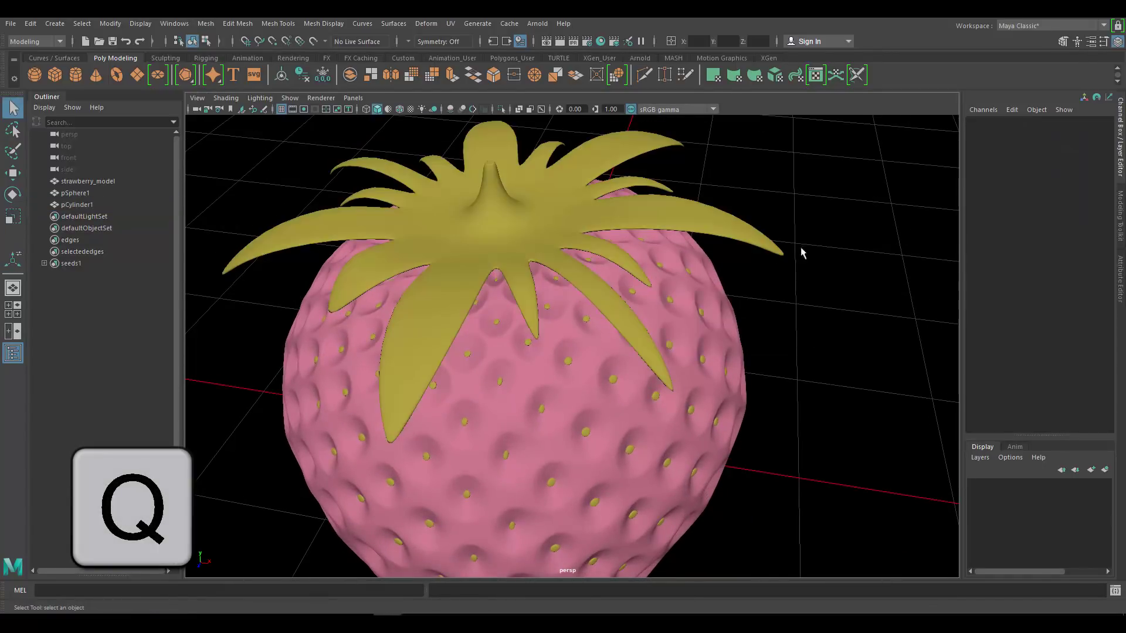
Step: Assign a new Lambert material to the leaf crown
right_click_drag(749, 281, 827, 311, "alt")
left_click(581, 210)
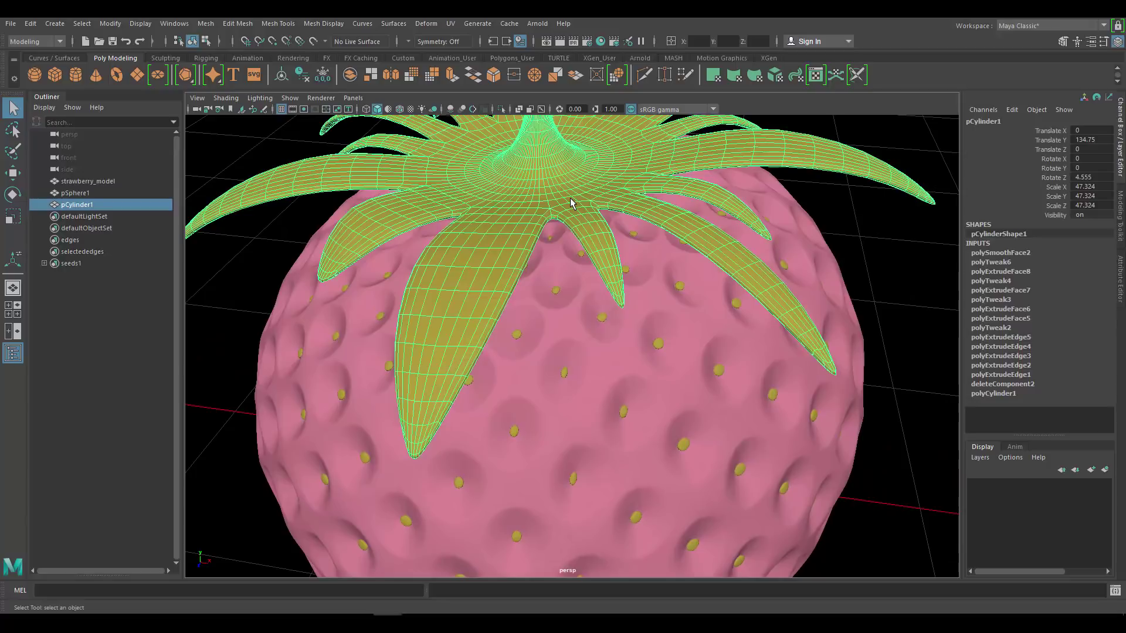
right_click_drag(553, 159, 560, 459)
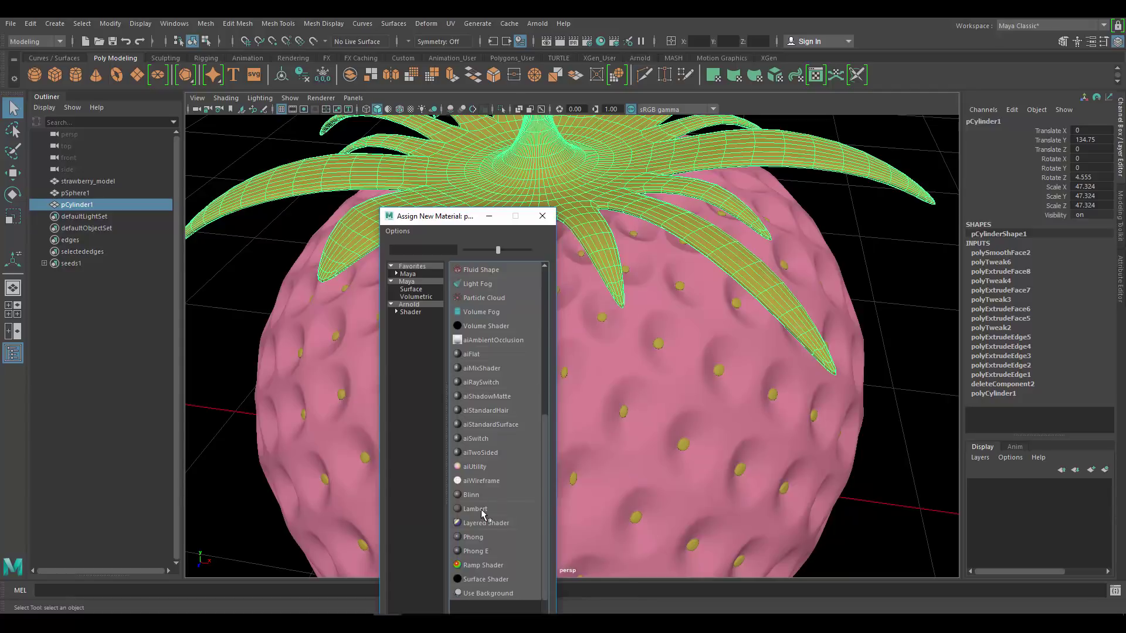
left_click(483, 510)
Step: Rename the crown's new Lambert material as stem1
left_click(1106, 119)
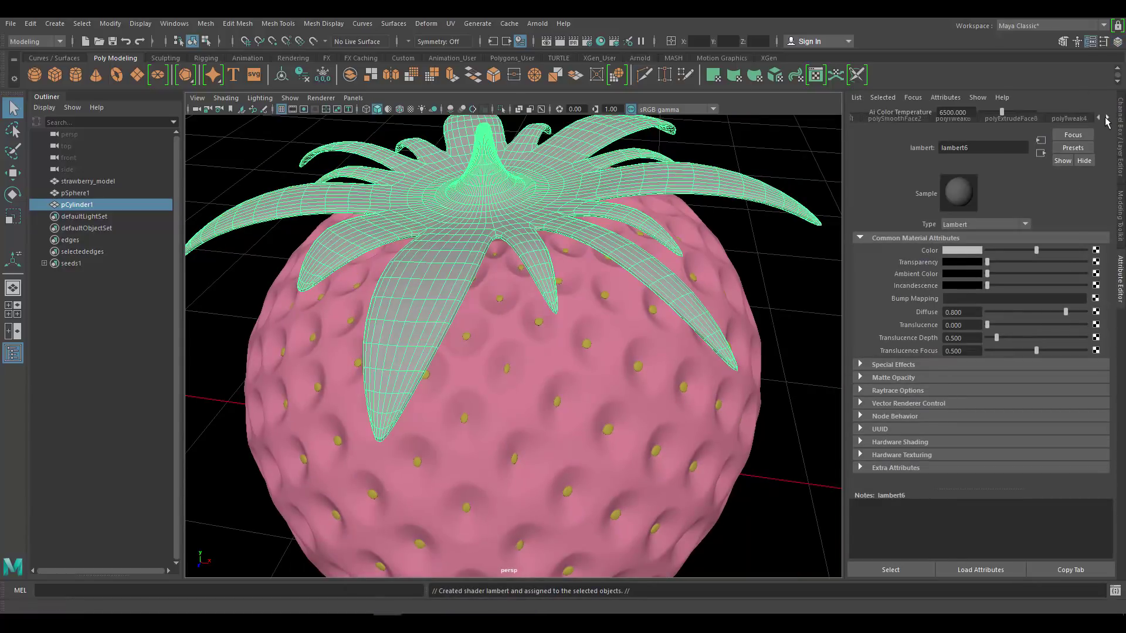
left_click(1107, 119)
left_click(1106, 119)
left_click(1106, 119)
left_click(1106, 119)
left_click(1106, 119)
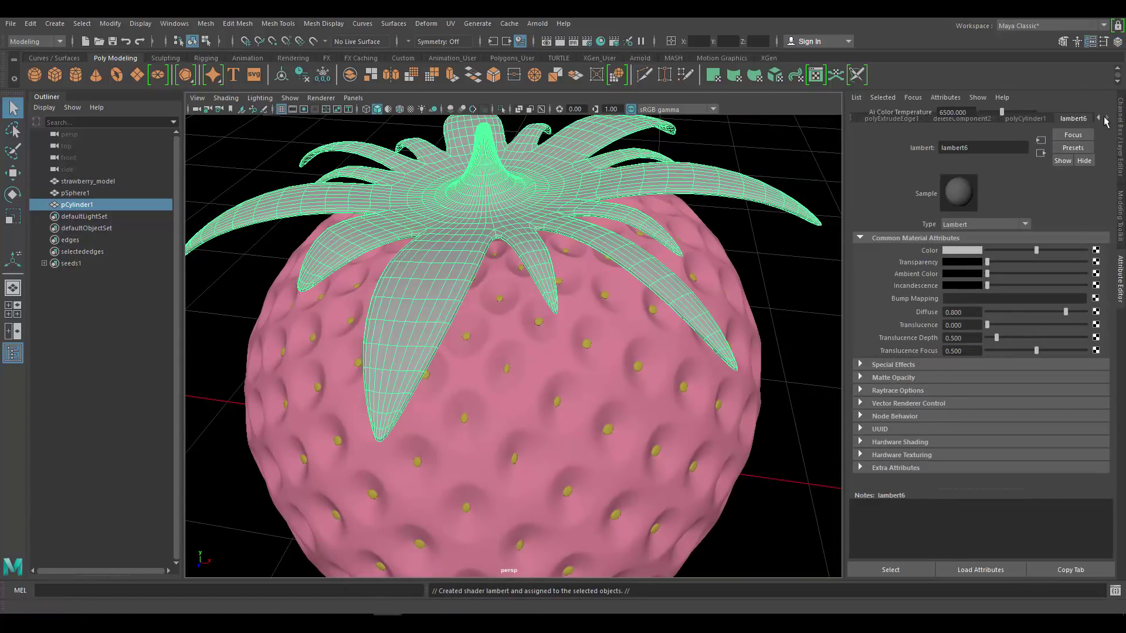
left_click_drag(973, 148, 902, 146)
type("stem1")
key("Return")
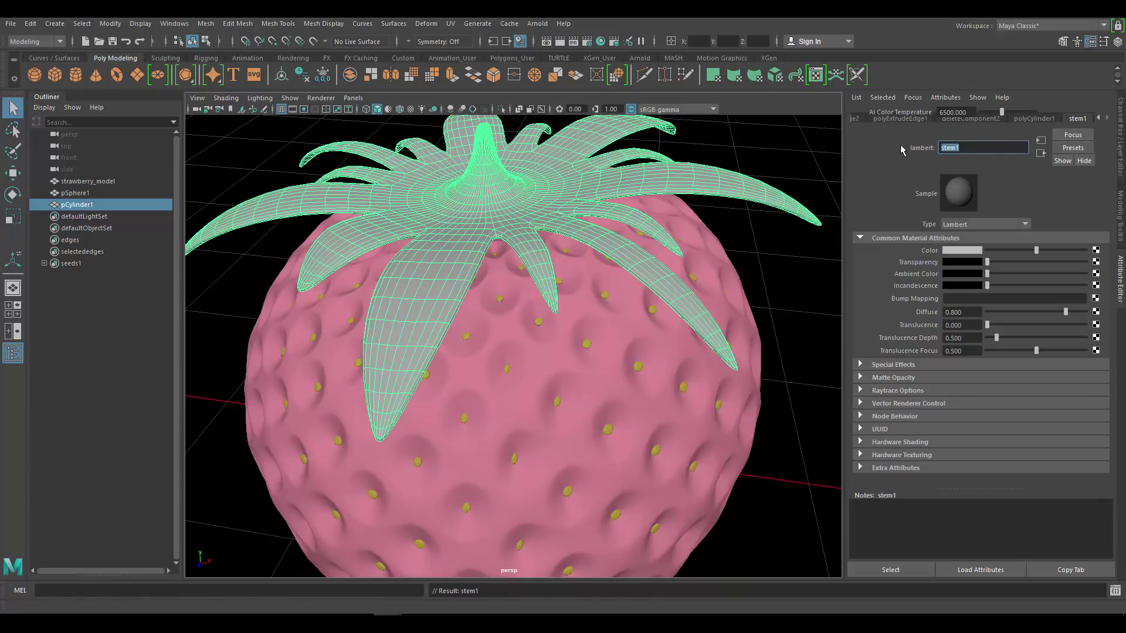
Step: Set the stem1 material's colour to a medium leaf green
left_click(959, 252)
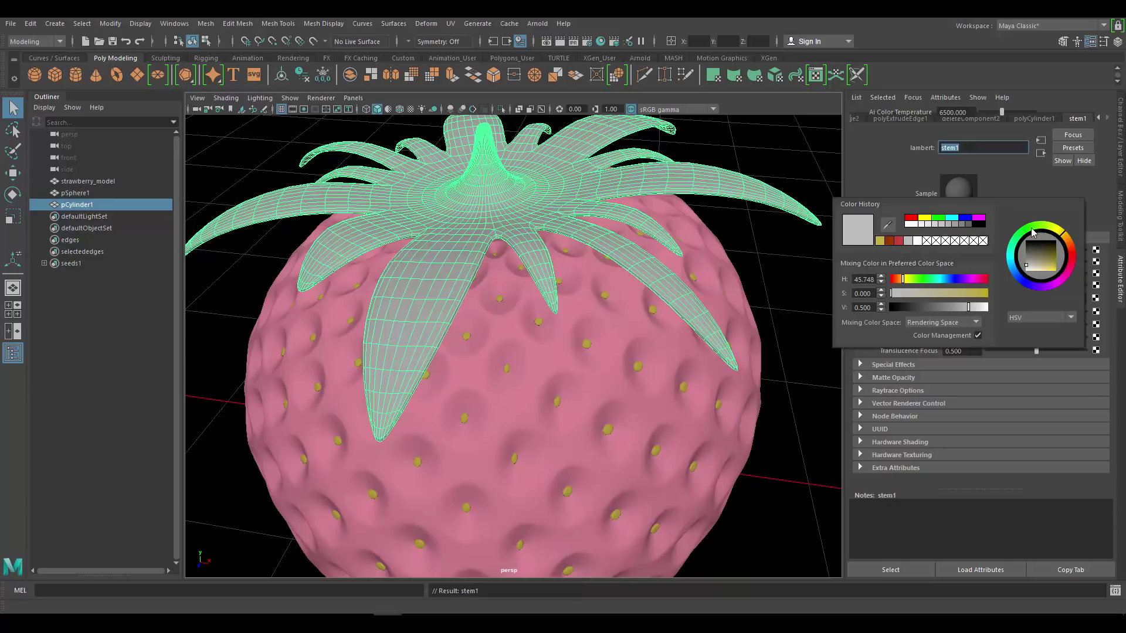
left_click(1055, 263)
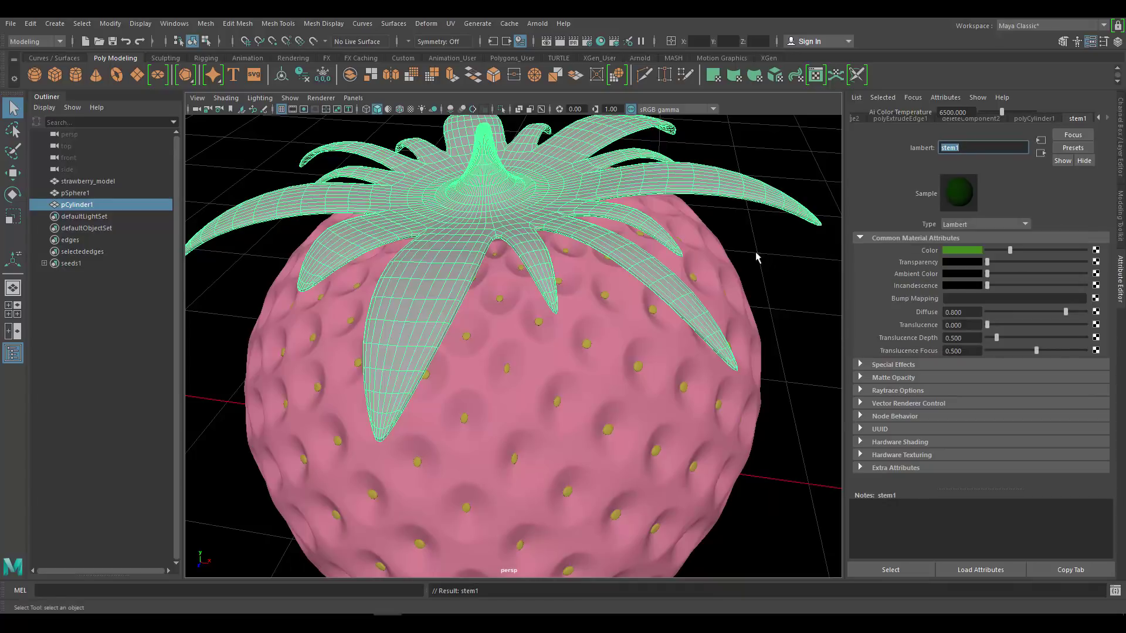
left_click(779, 252)
Step: Assign the existing green stem1 material to the leaf crown, and deselect it
left_click(535, 216)
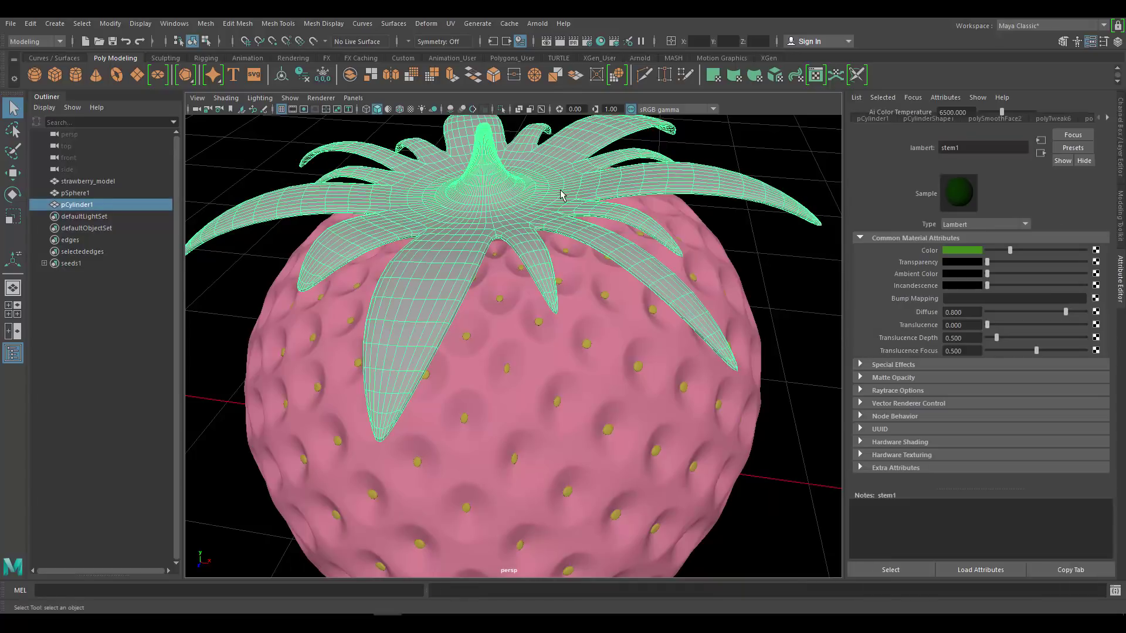
left_click(1107, 118)
left_click(1108, 119)
left_click(1108, 119)
left_click(1109, 119)
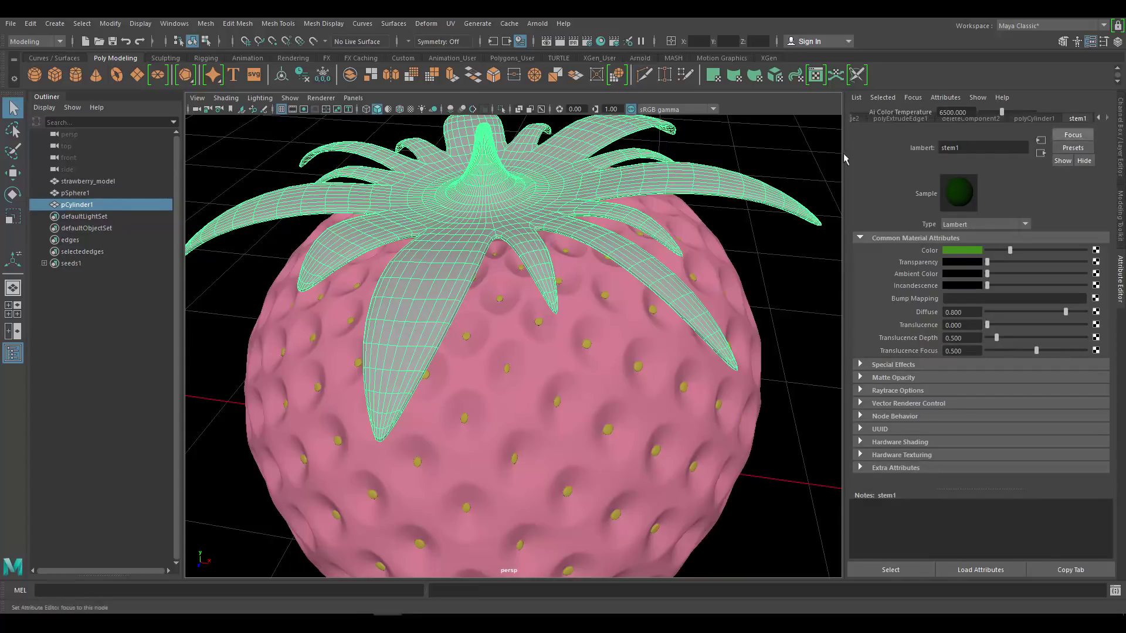
right_click_drag(533, 175, 621, 571)
left_click(714, 285)
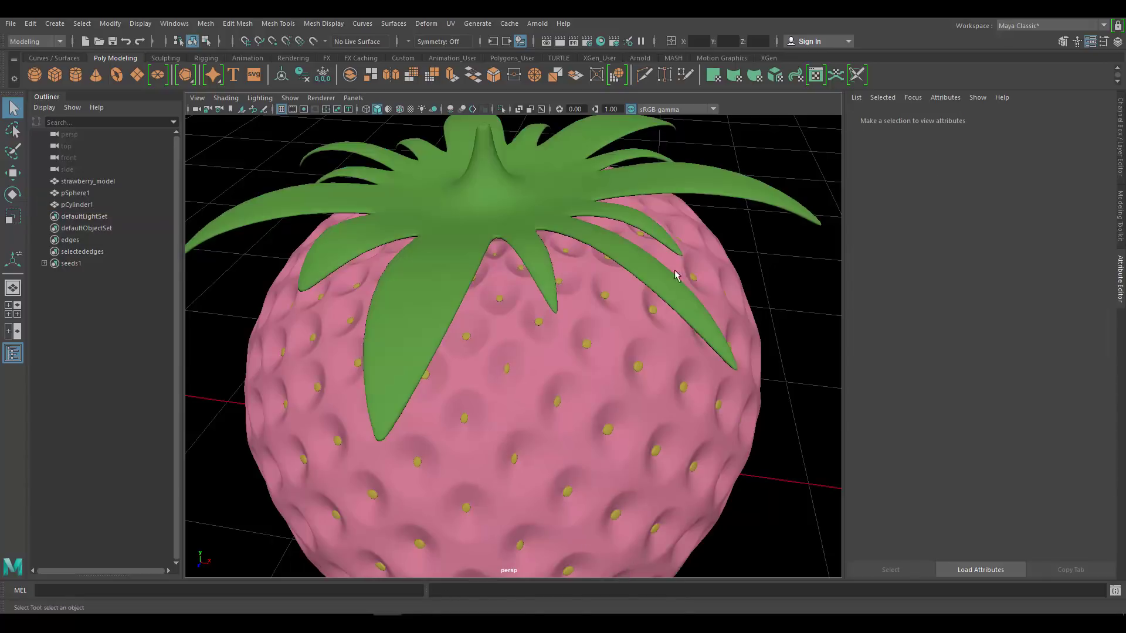
Step: Combine the leaf crown and the strawberry body into a single mesh
key("ctrl+a")
scroll(604, 238, "down", 6)
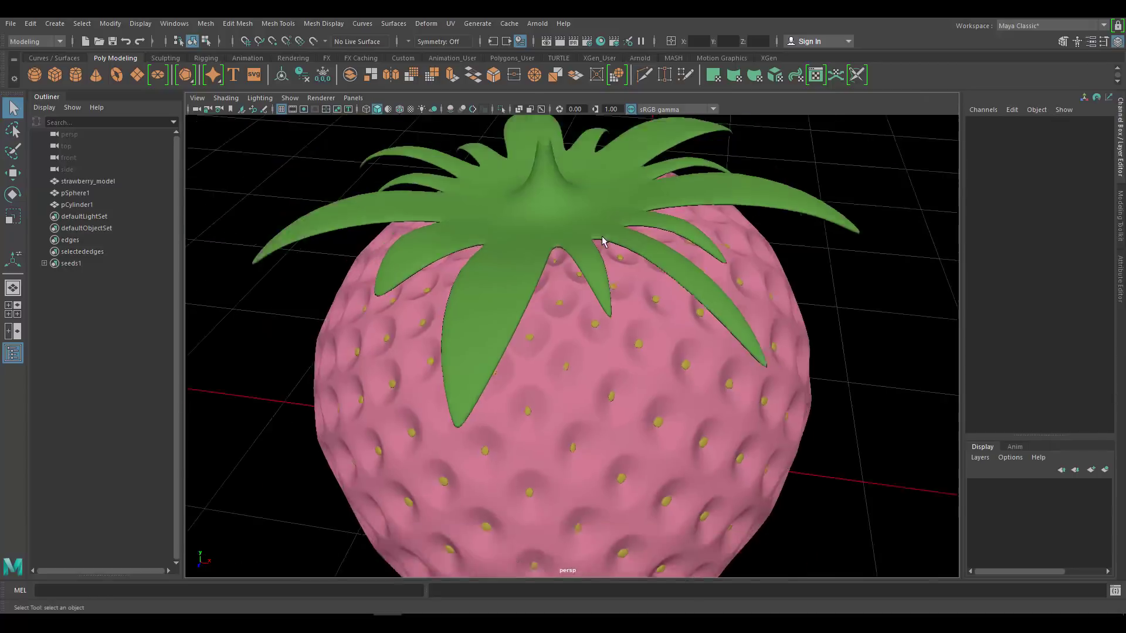
scroll(596, 252, "up", 3)
left_click(595, 252)
scroll(616, 305, "up", 3)
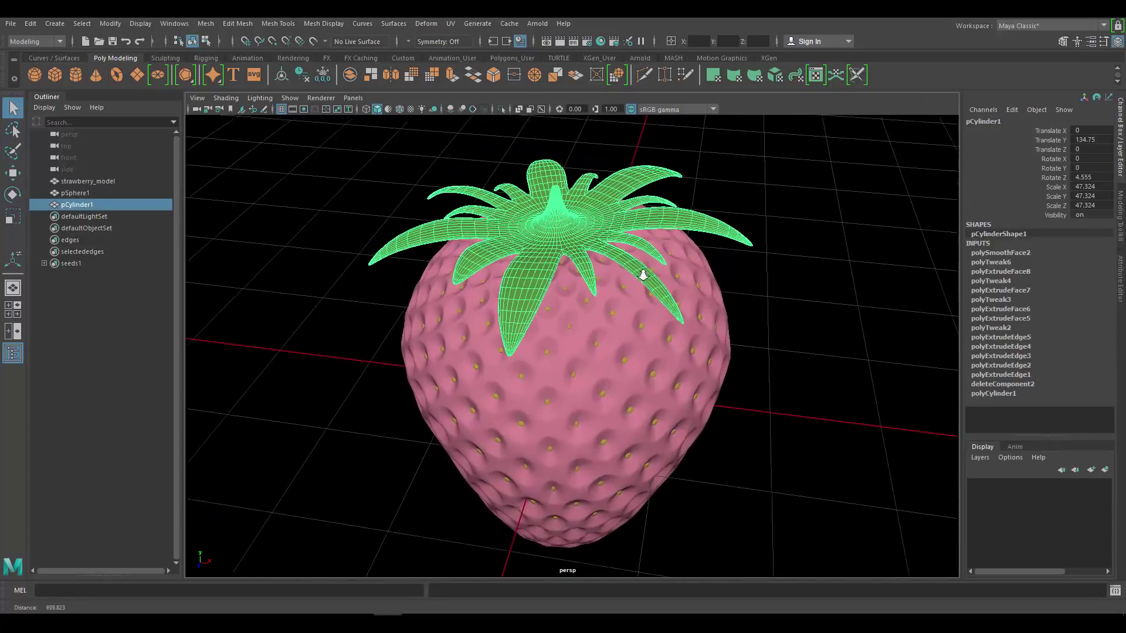
key("w")
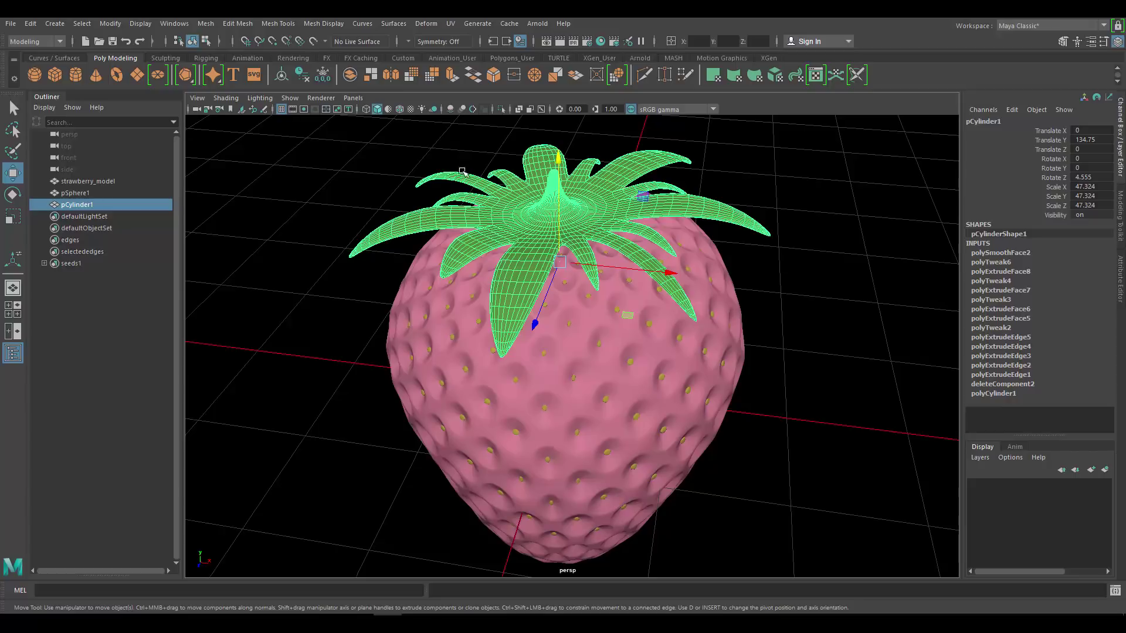
left_click(667, 343, "shift")
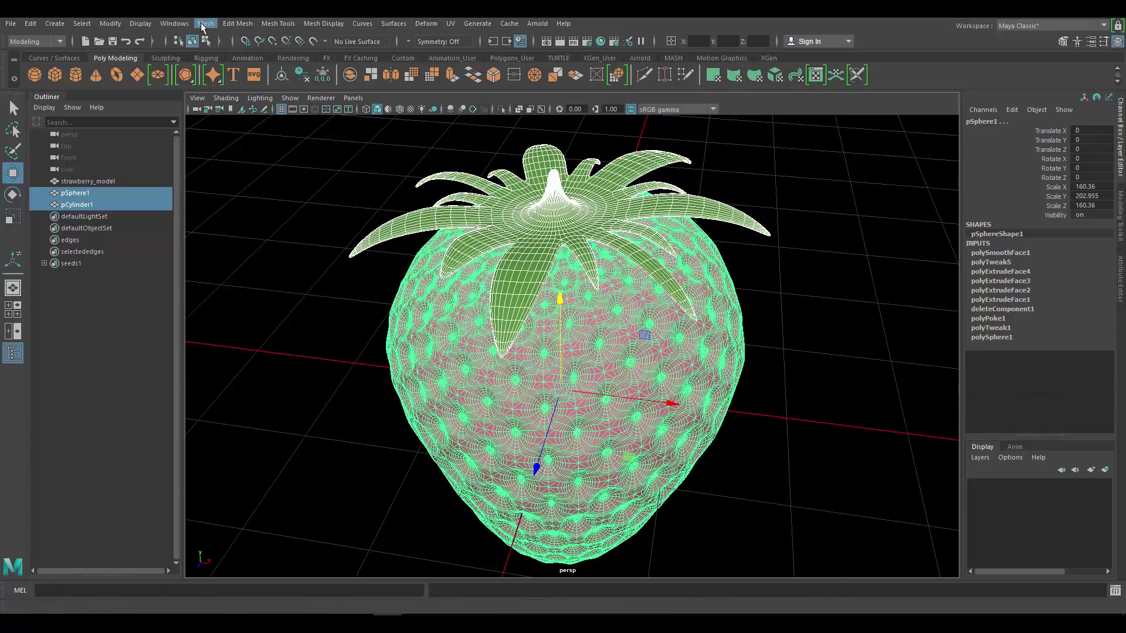
left_click(201, 24)
left_click(231, 66)
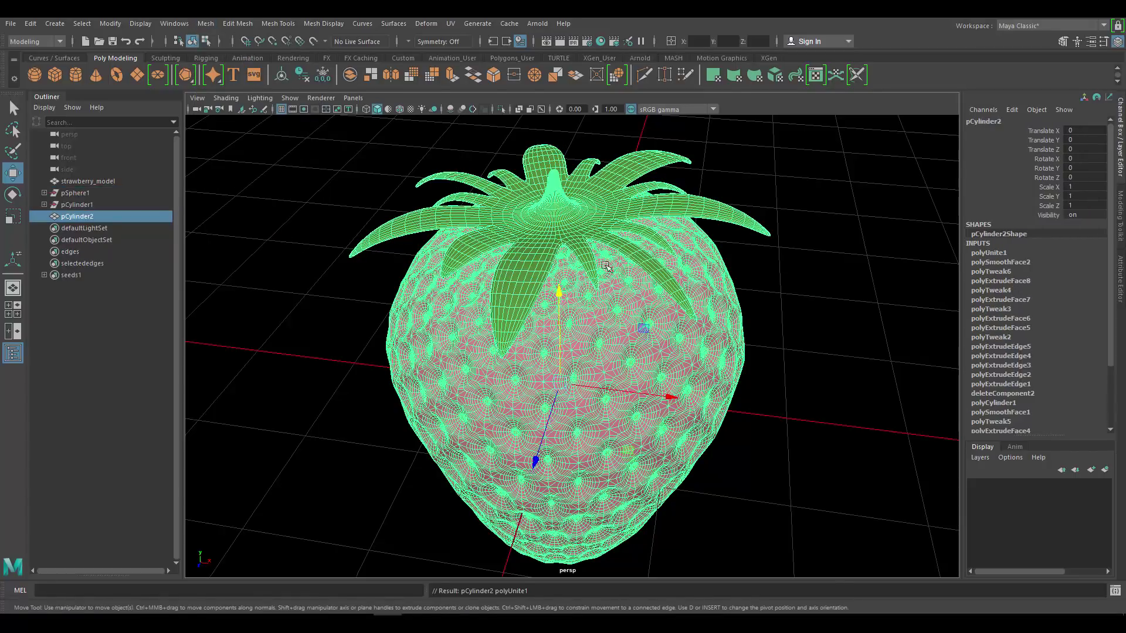
Step: Delete all construction history in the scene, keeping the combined strawberry mesh selected
scroll(737, 305, "up", 2)
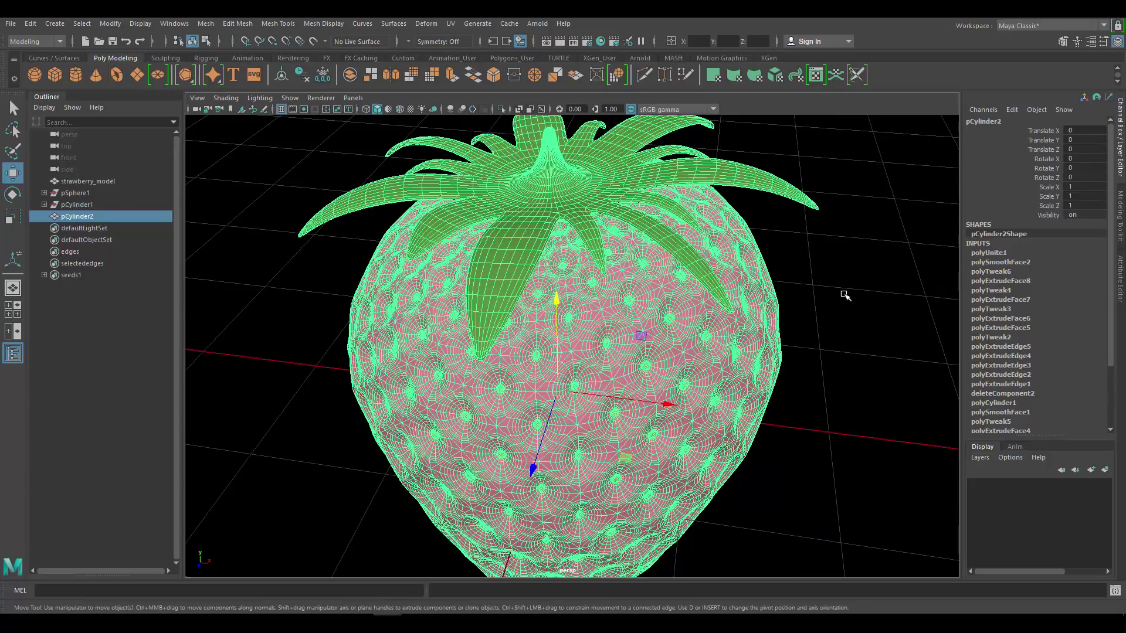
left_click(829, 301)
mouse_move(672, 277)
left_mouse_down("alt")
mouse_move(675, 291)
mouse_move(663, 272)
left_mouse_up("alt")
left_click(663, 271)
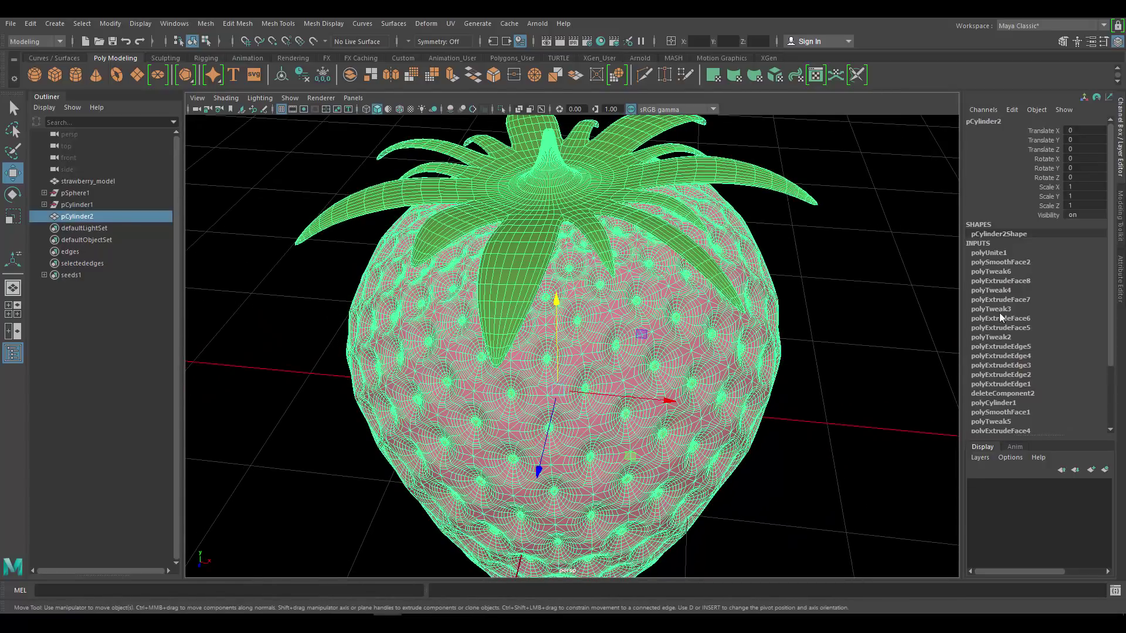
scroll(993, 321, "down", 3)
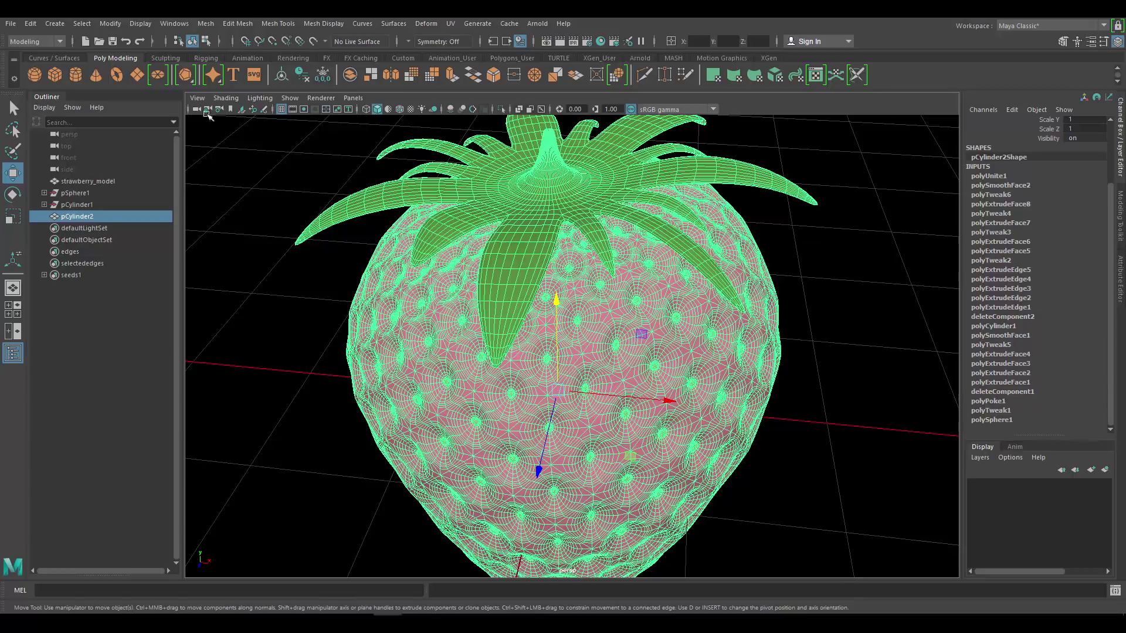
left_click(245, 23)
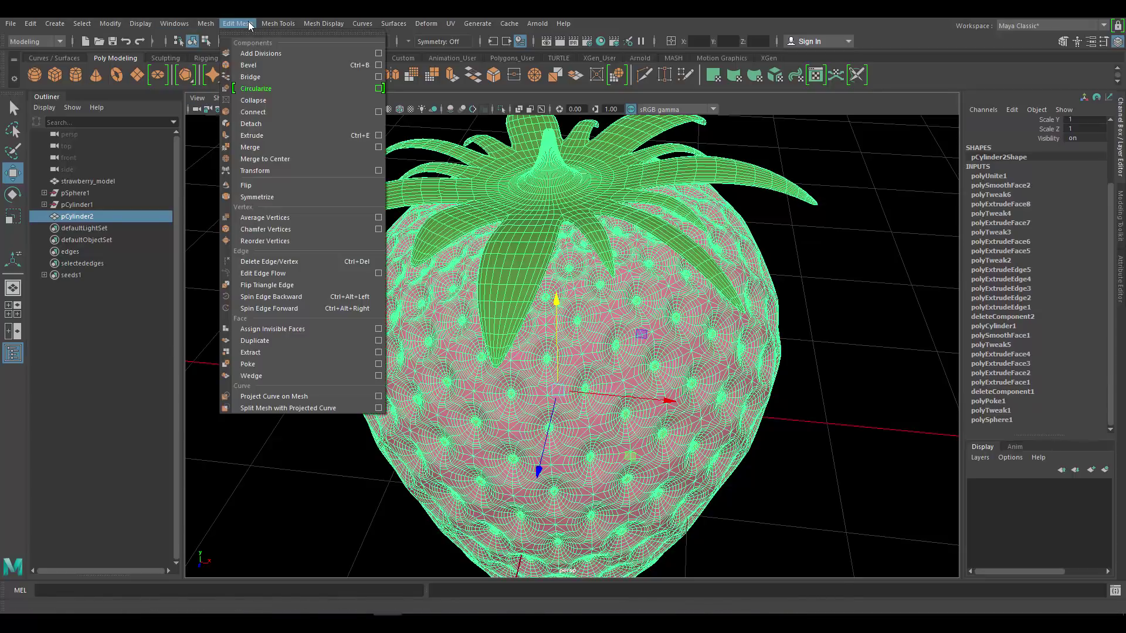
mouse_move(105, 25)
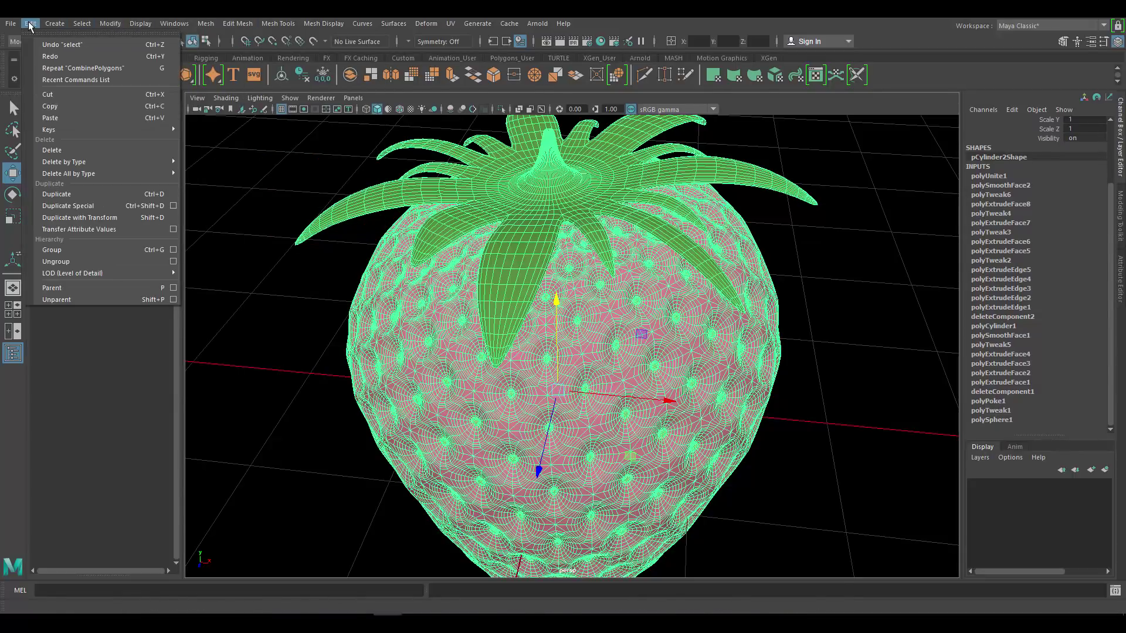
mouse_move(108, 177)
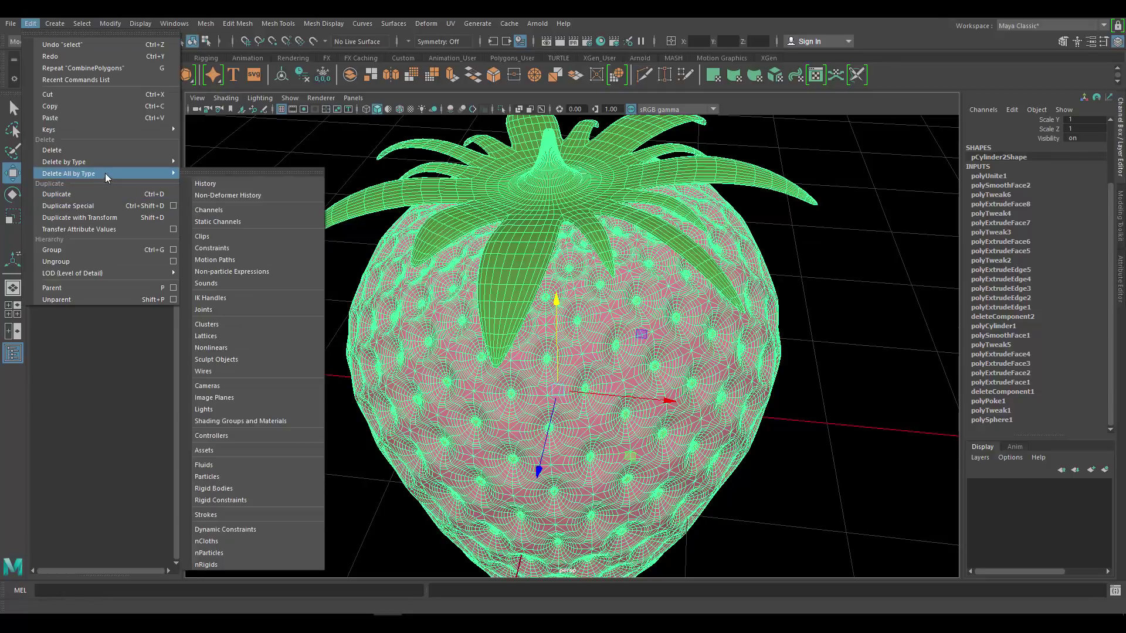
left_click(212, 183)
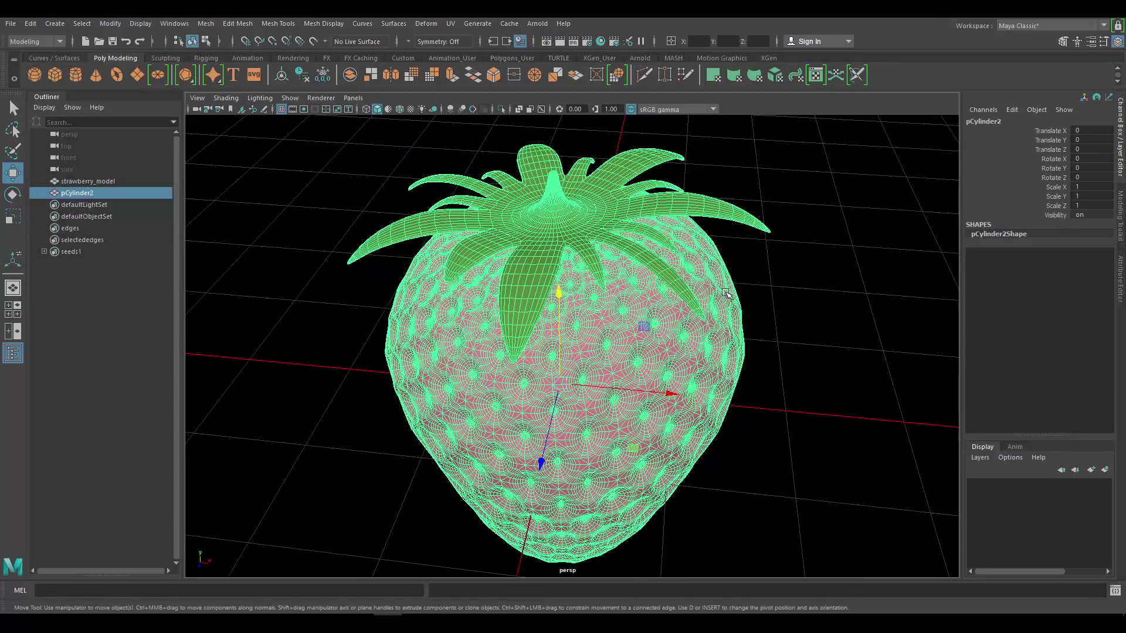
Step: Rename the combined mesh as strawberry
double_click(985, 122)
type("strawberry")
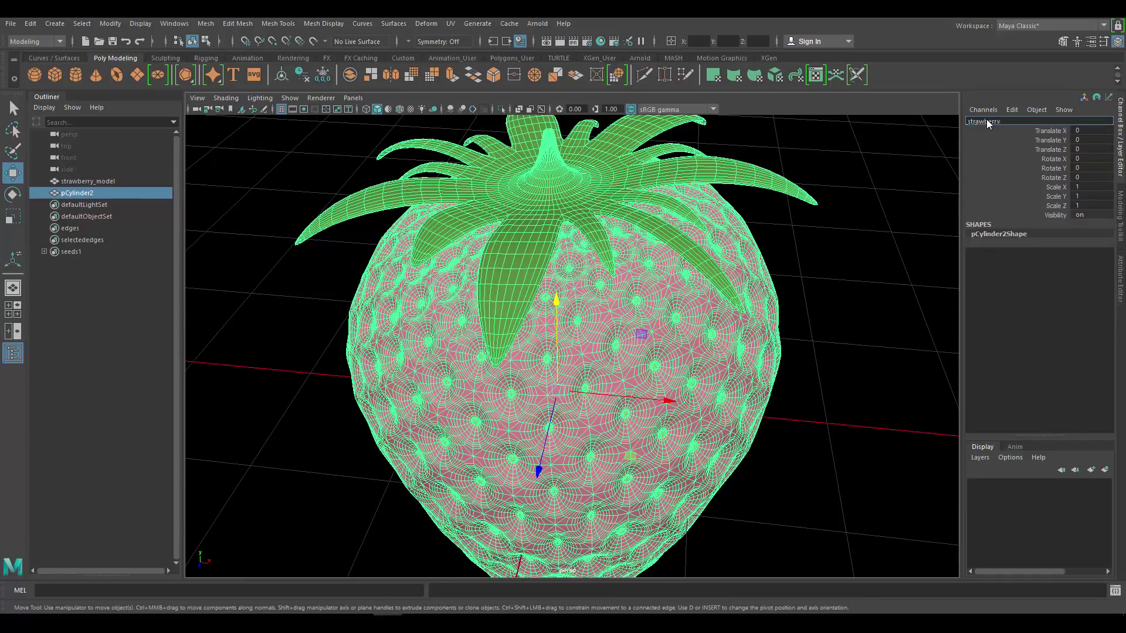
key("Return")
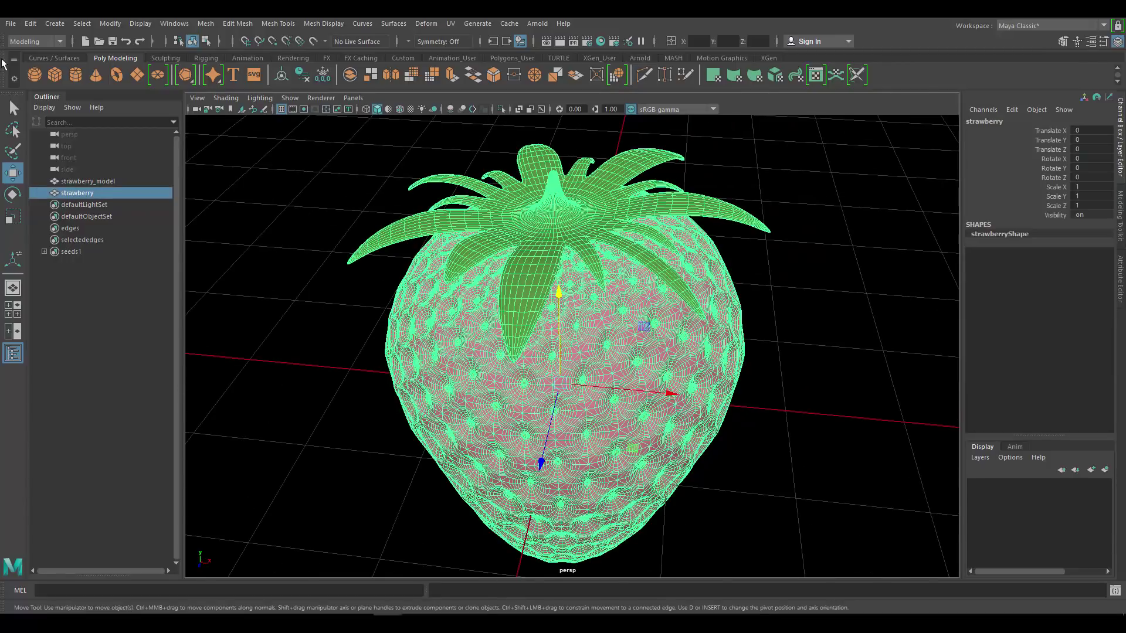
Step: Export the selected strawberry mesh to the Desktop as an OBJ file named strawberry, and deselect the mesh
left_click(11, 23)
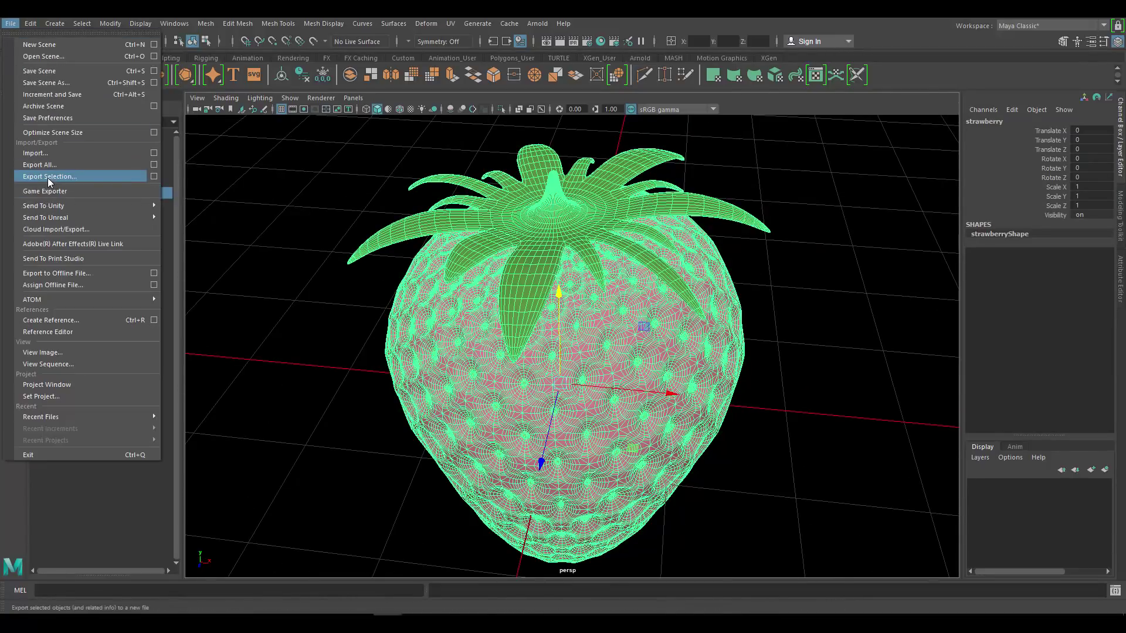
left_click(138, 175)
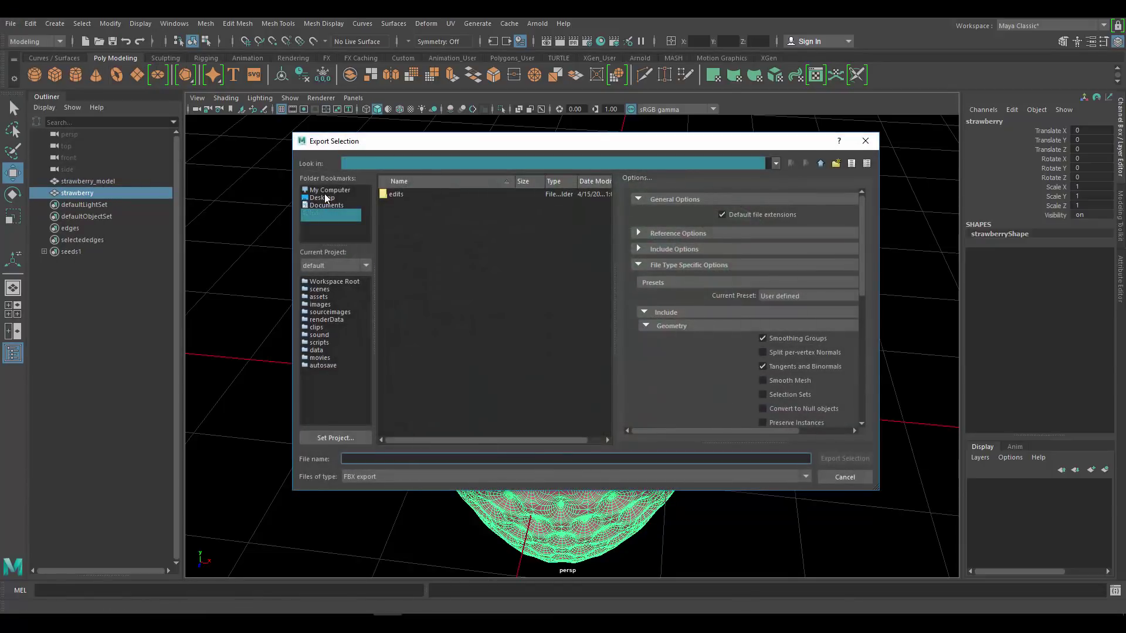
left_click(326, 198)
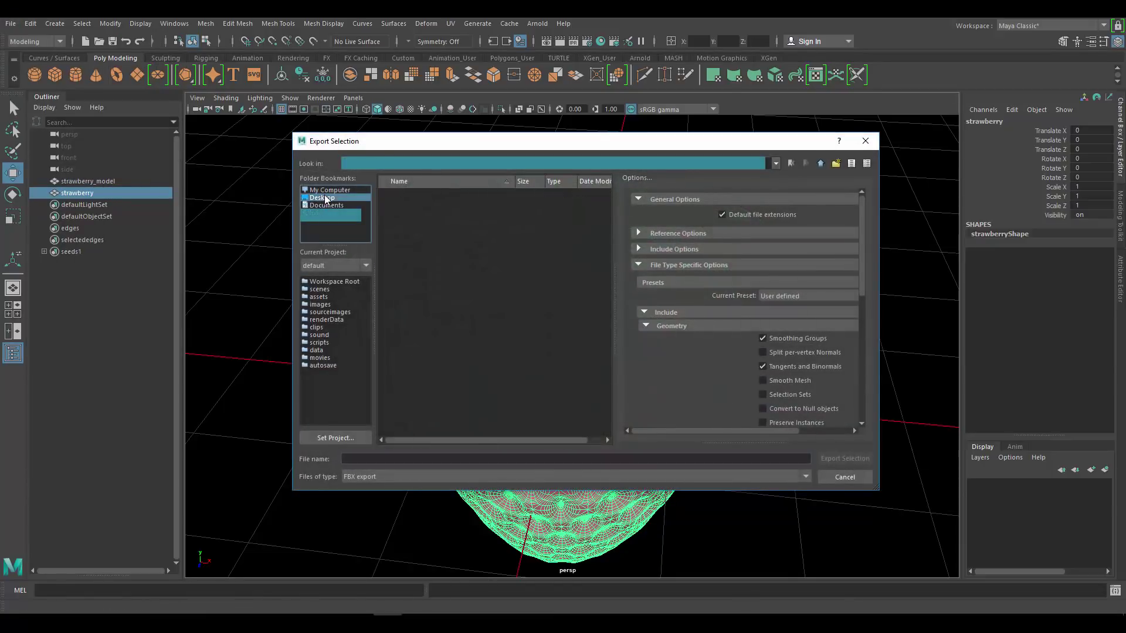
left_click(383, 461)
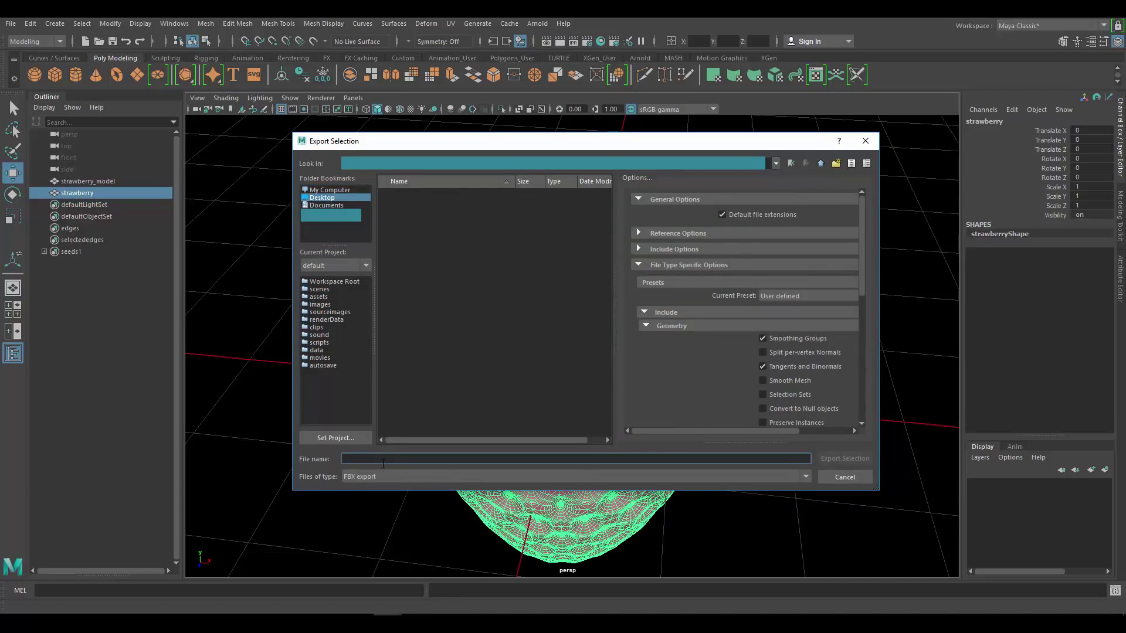
type("strawberry")
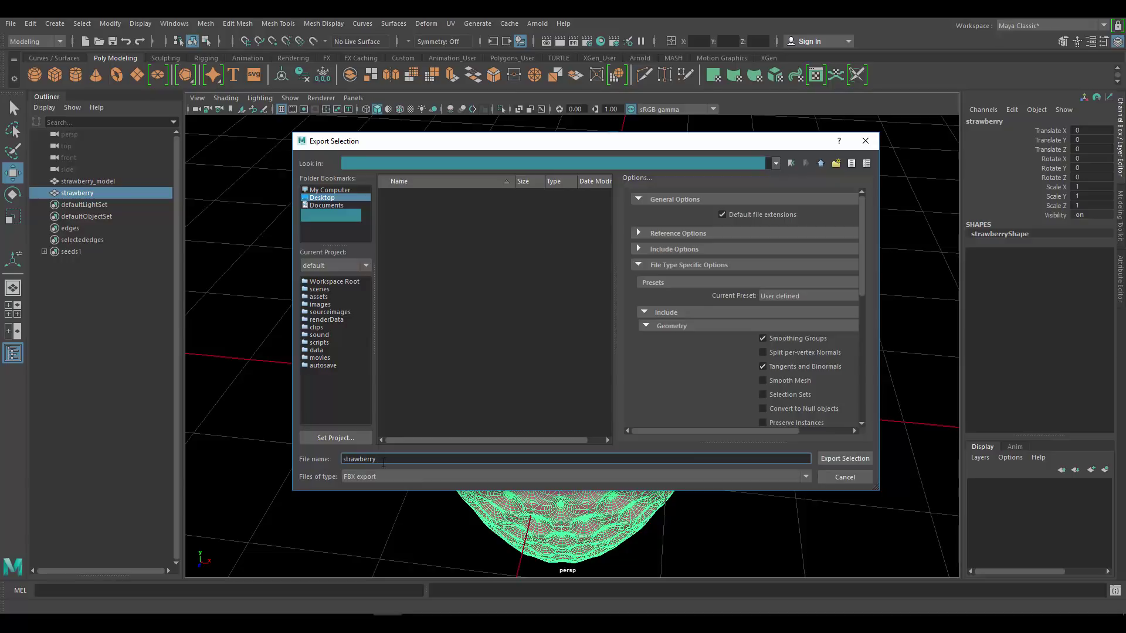
left_click(394, 481)
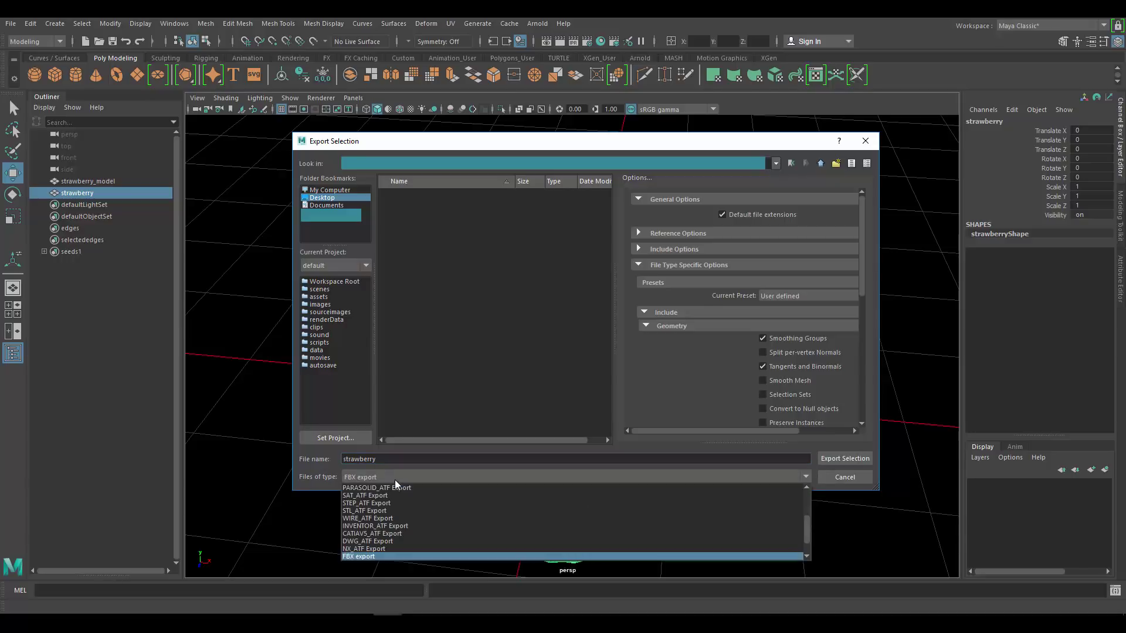
left_click(358, 557)
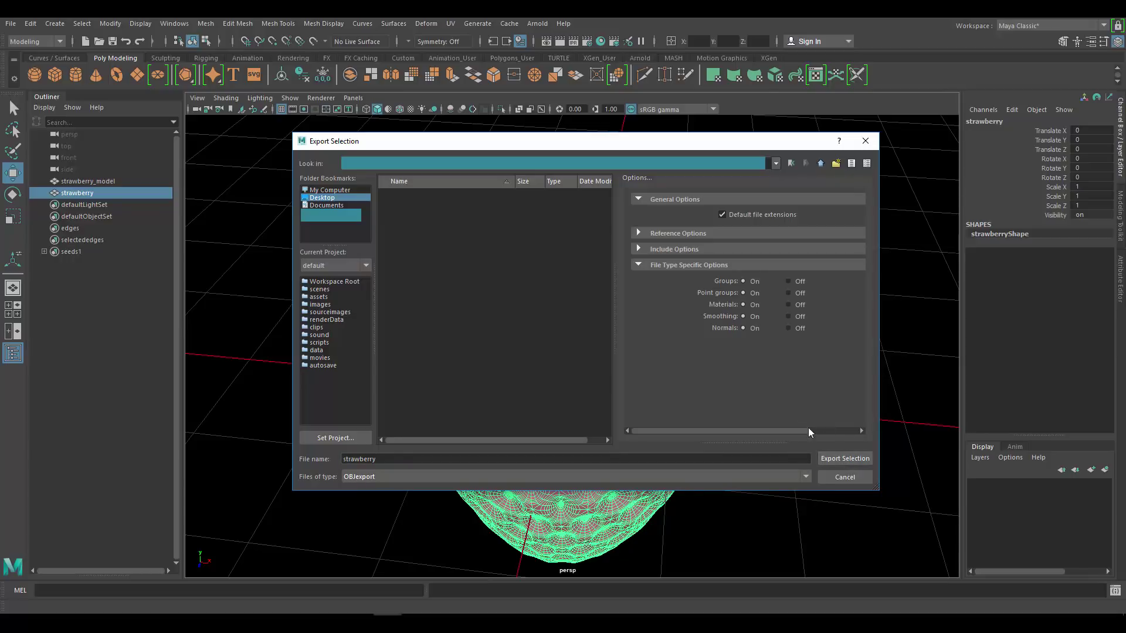
left_click(844, 458)
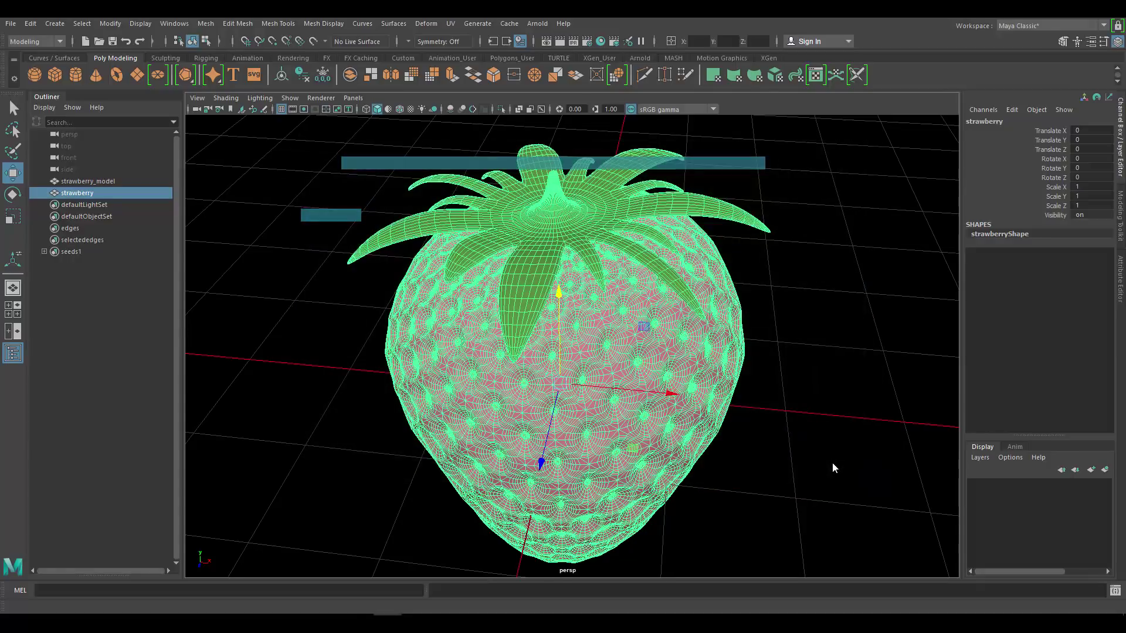
left_click(806, 316)
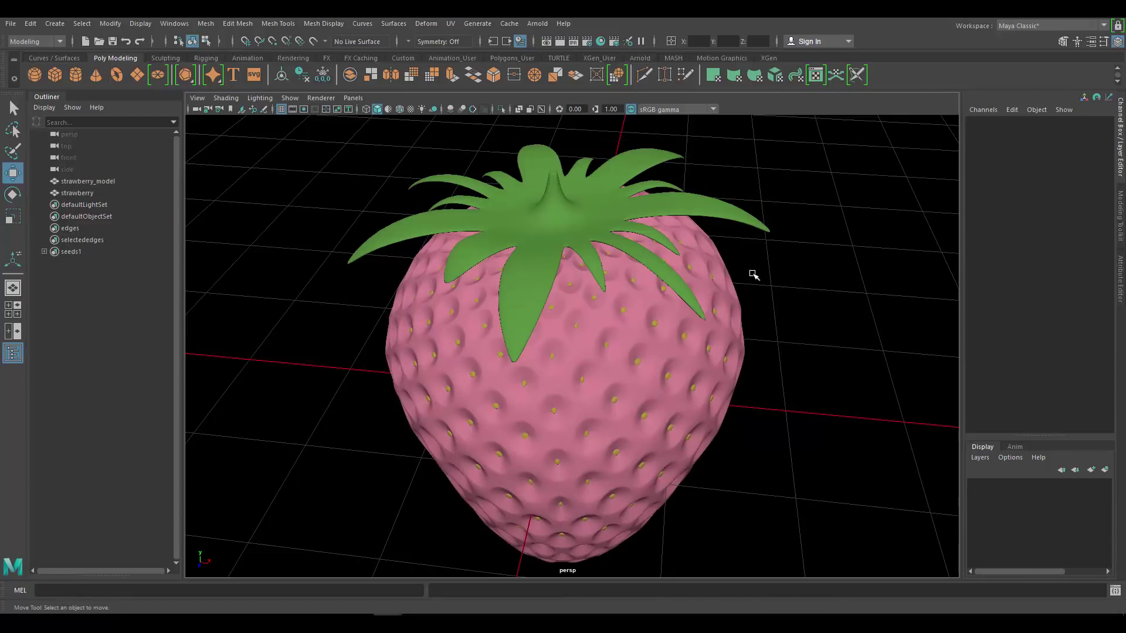
scroll(656, 317, "down", 5)
left_click_drag(688, 329, 622, 320, "alt")
scroll(638, 318, "up", 3)
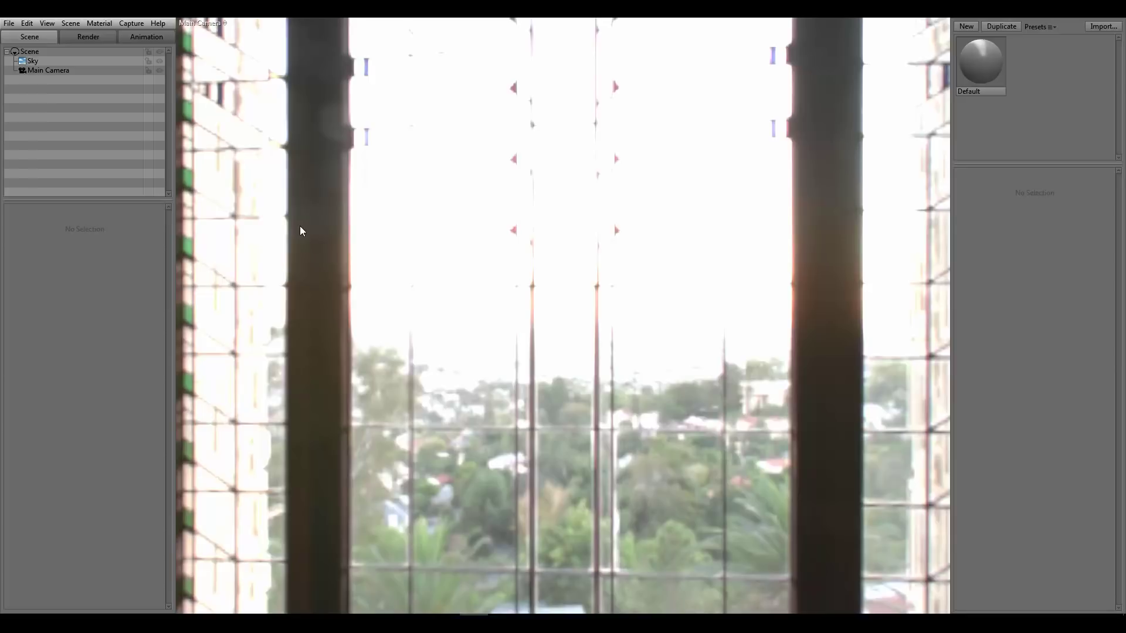
Step: Switch to Marmoset Toolbag and import the exported strawberry model into the scene
left_click(10, 23)
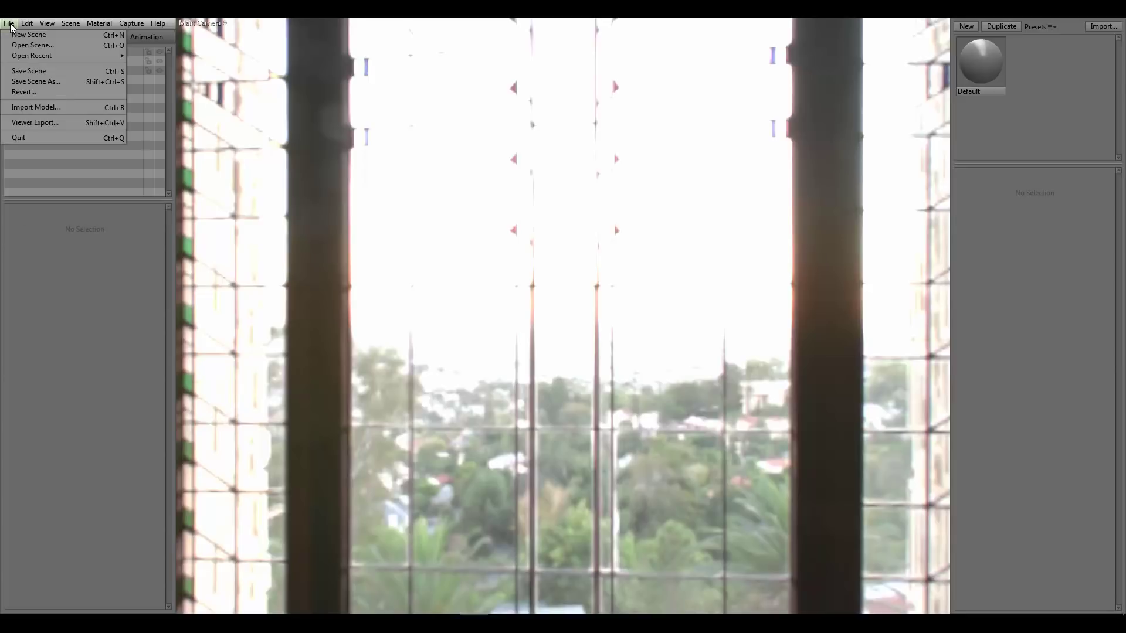
left_click(34, 107)
left_click(391, 254)
left_click(724, 424)
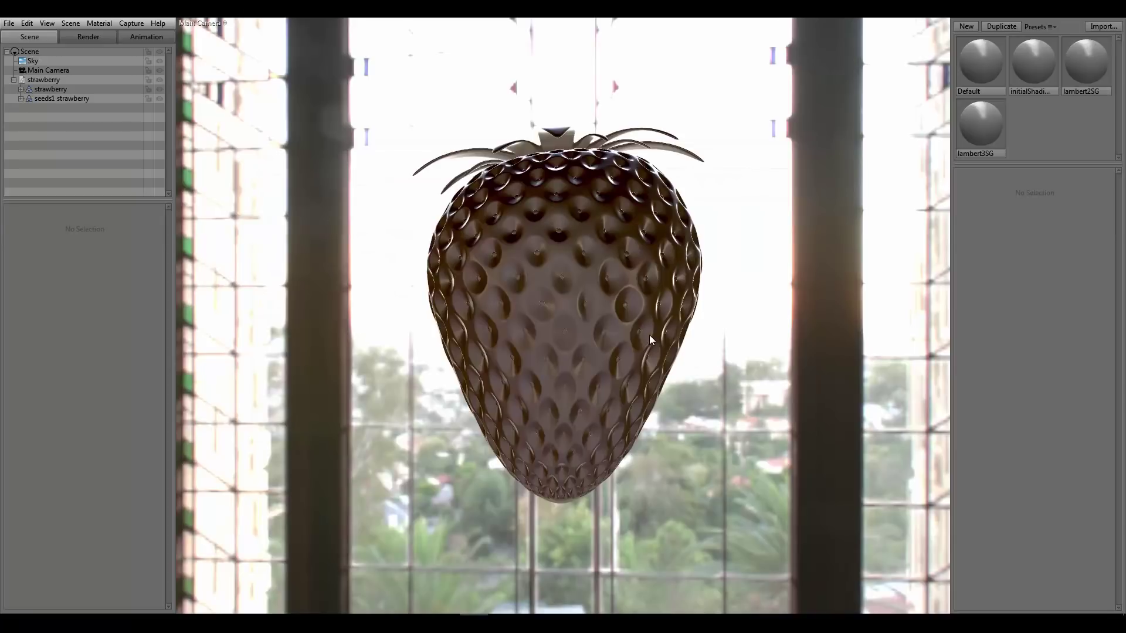
mouse_move(652, 309)
left_mouse_down()
mouse_move(671, 343)
mouse_move(642, 301)
left_mouse_up()
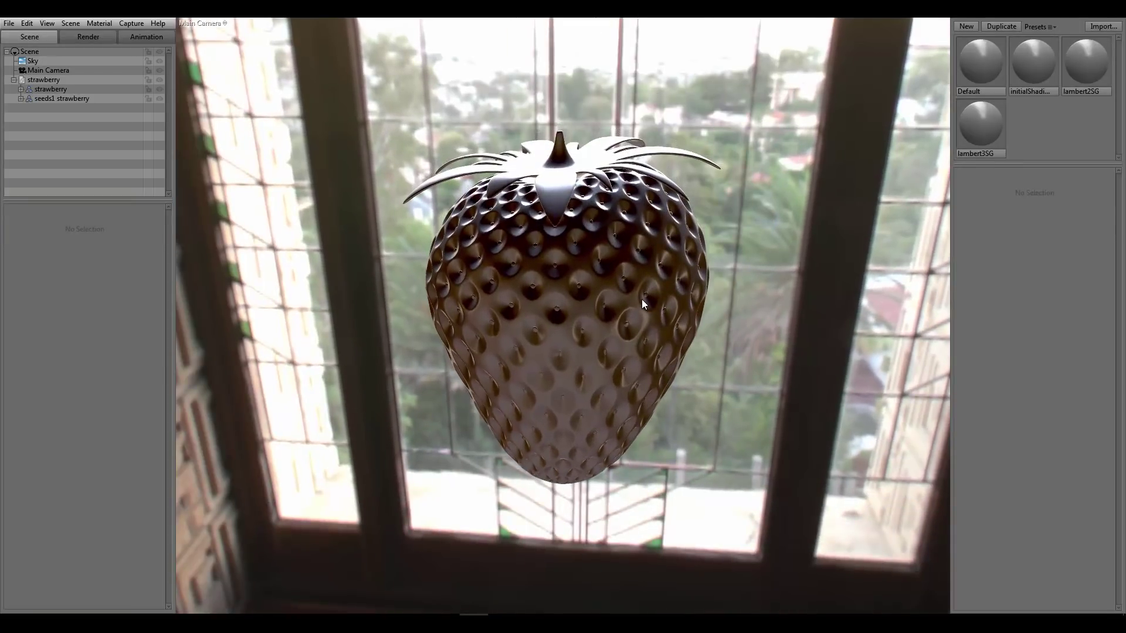
scroll(642, 301, "up", 3)
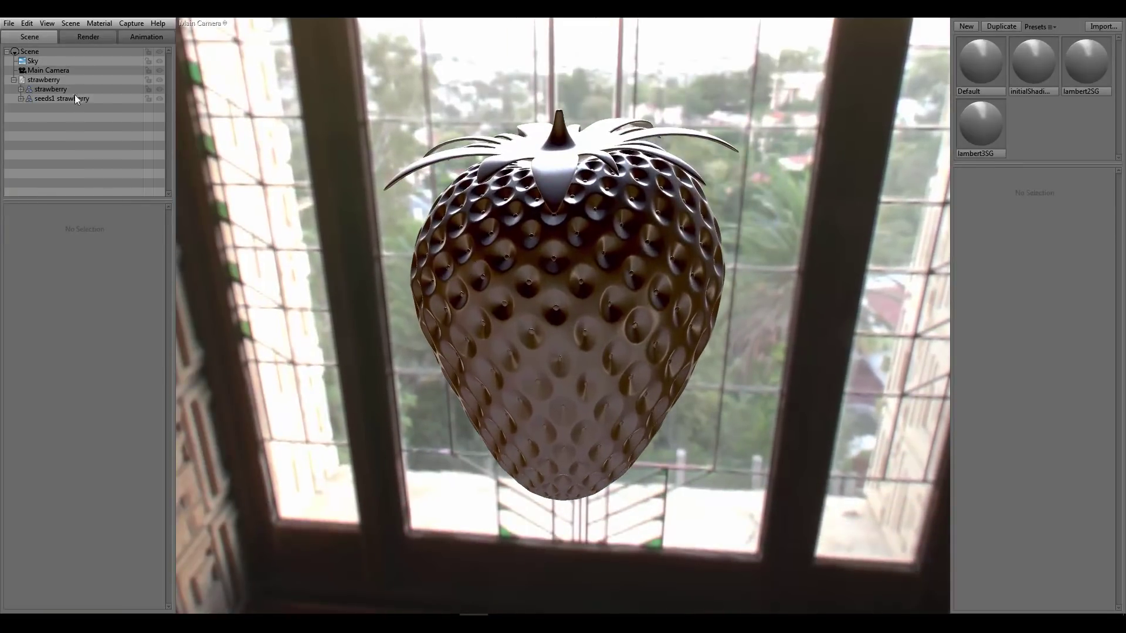
Step: Expand the strawberry and seeds1 strawberry meshes and examine which parts their lambert2SG, lambert3SG and initialShadingGroup submeshes cover
left_click(22, 98)
left_click(21, 89)
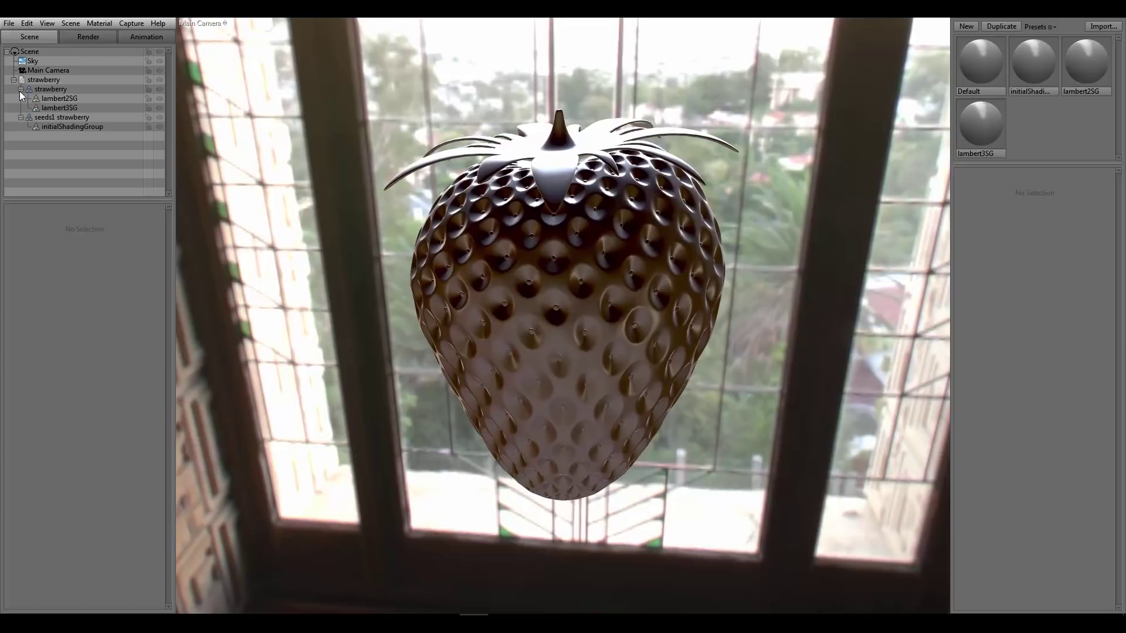
left_click(59, 97)
left_click(63, 107)
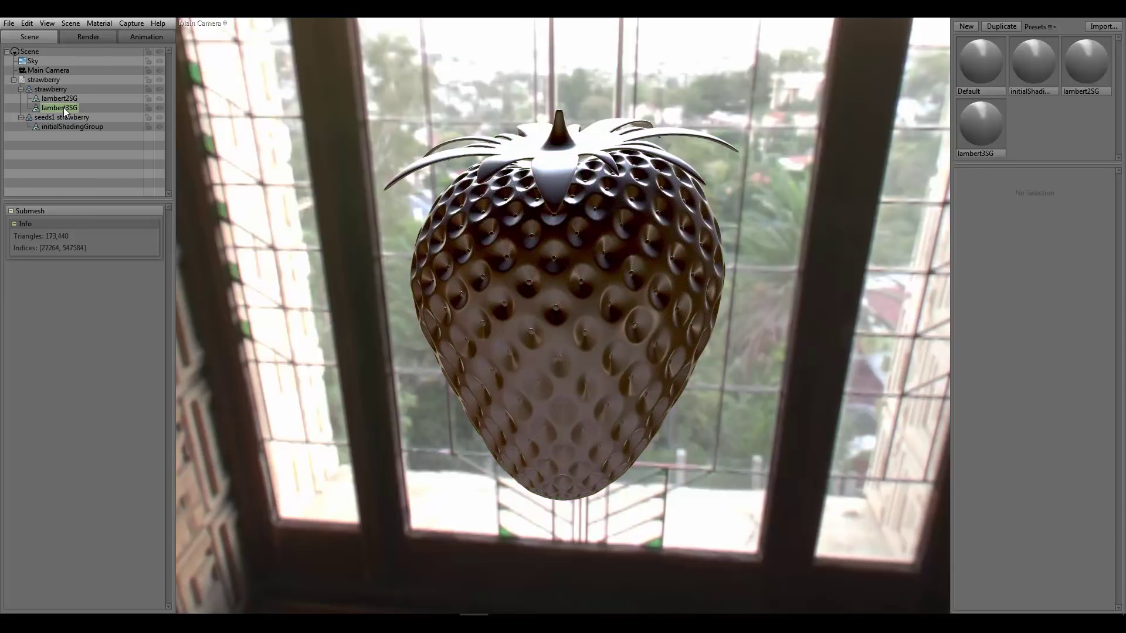
left_click(75, 125)
left_click(67, 99)
left_click(66, 104)
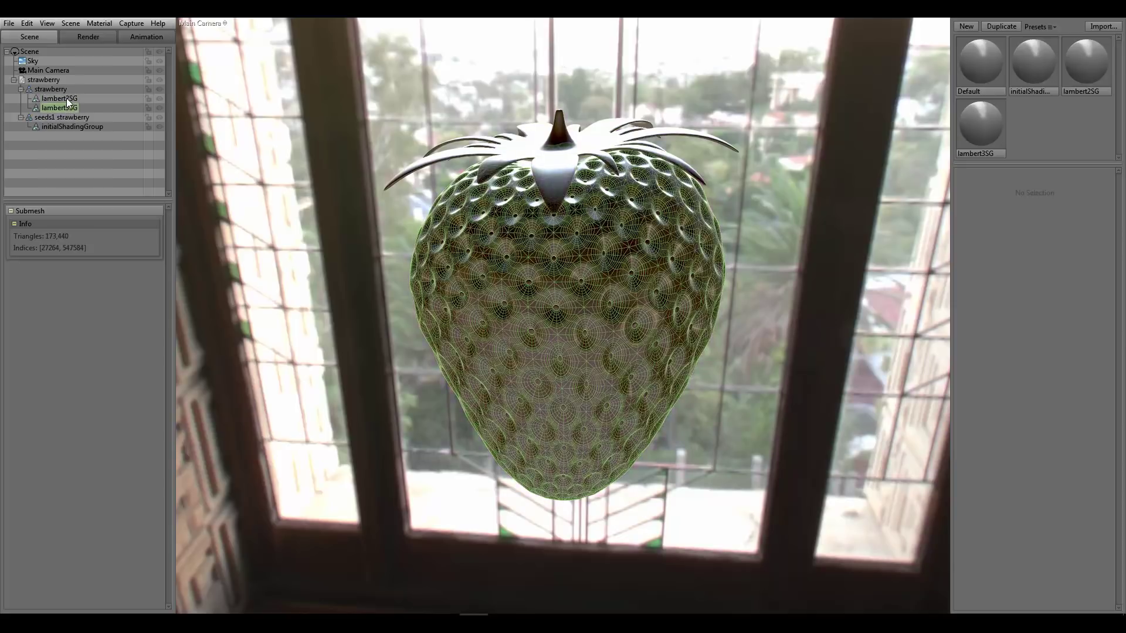
left_click(65, 97)
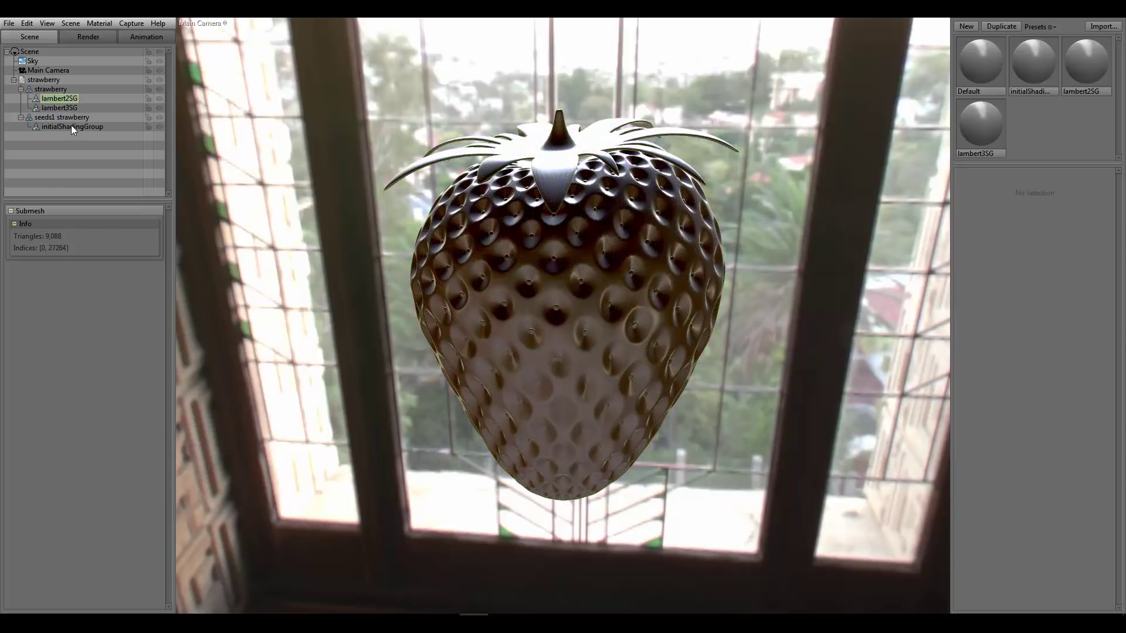
left_click(72, 126)
left_click(40, 301)
Step: Add a new material from the Unreal 4 Template preset and select it
left_click(989, 120)
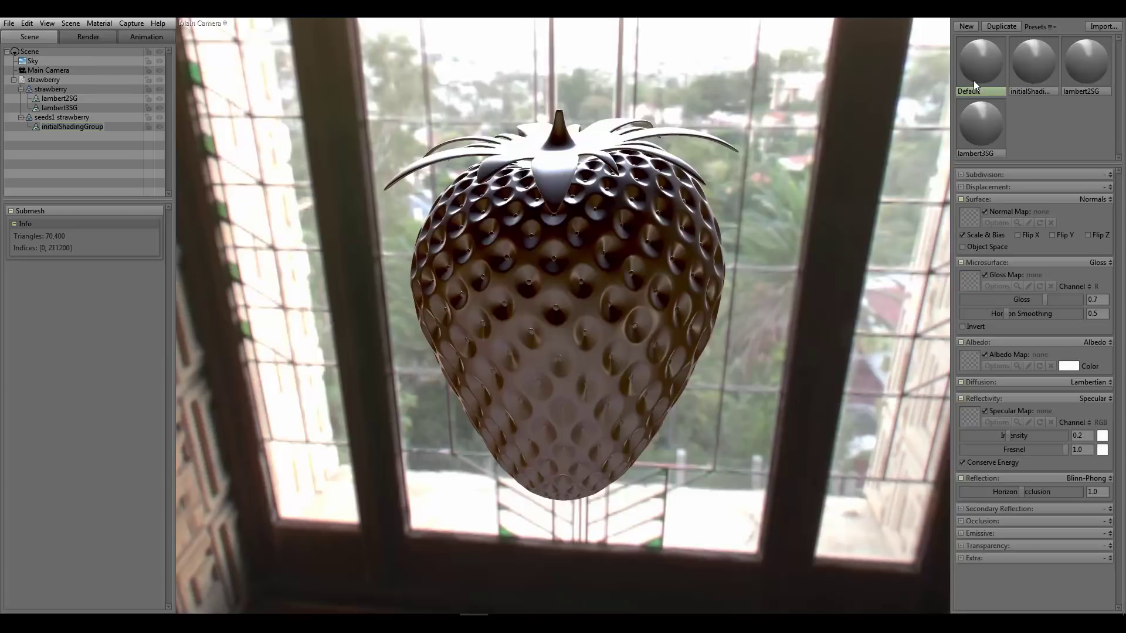
left_click(1089, 68)
left_click(1054, 29)
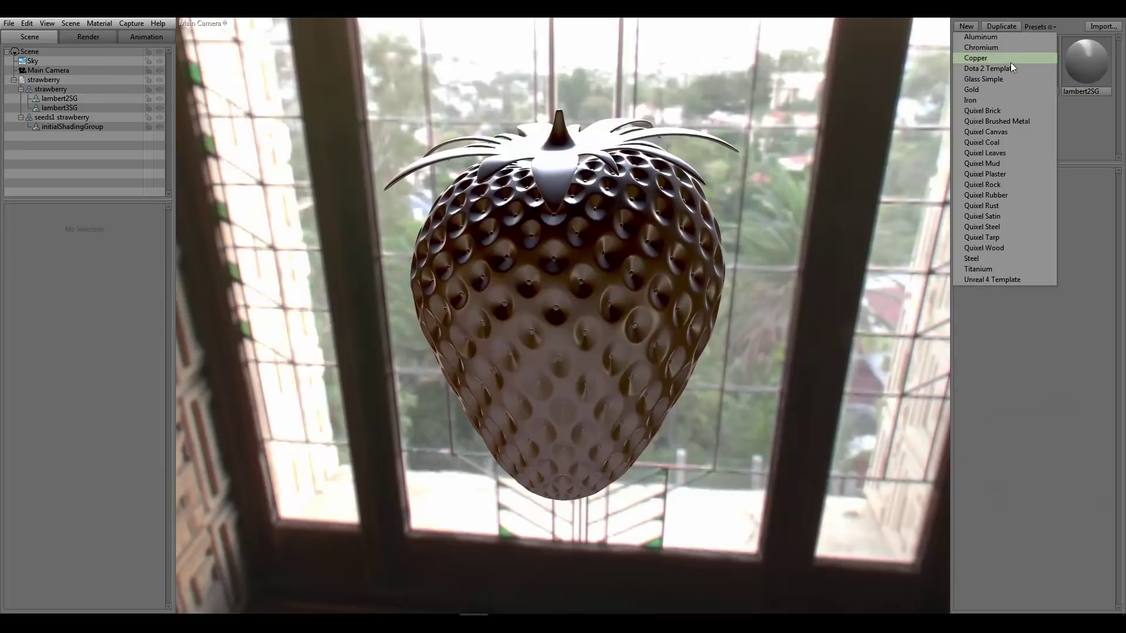
left_click(1002, 279)
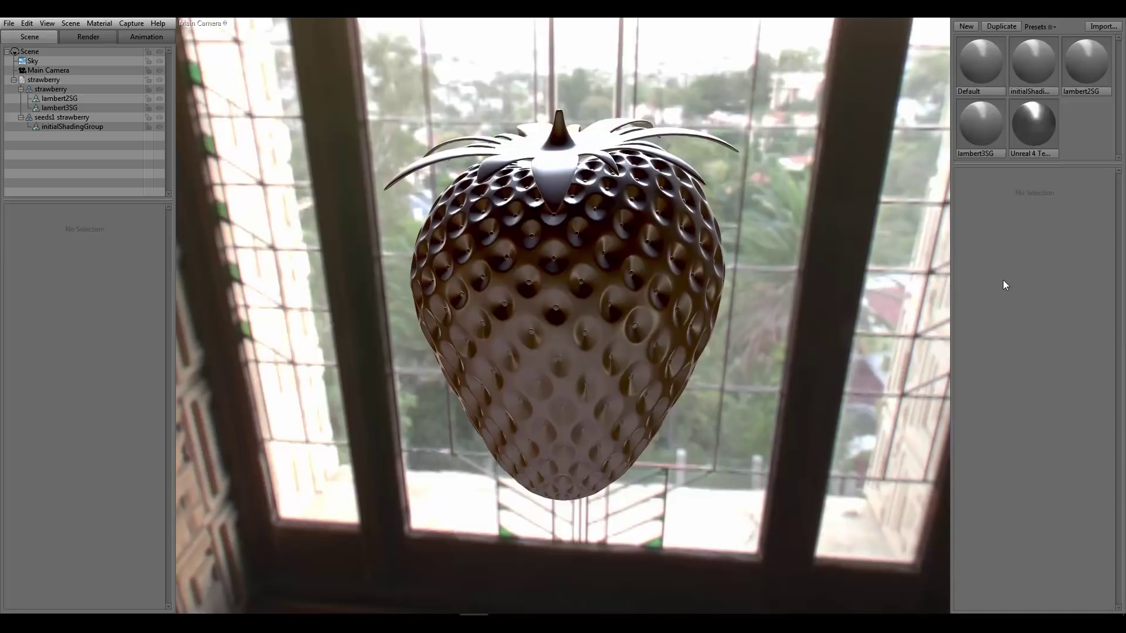
left_click(1051, 128)
Step: Assign the Unreal 4 Template material to the strawberry's body
left_click_drag(621, 277, 722, 270)
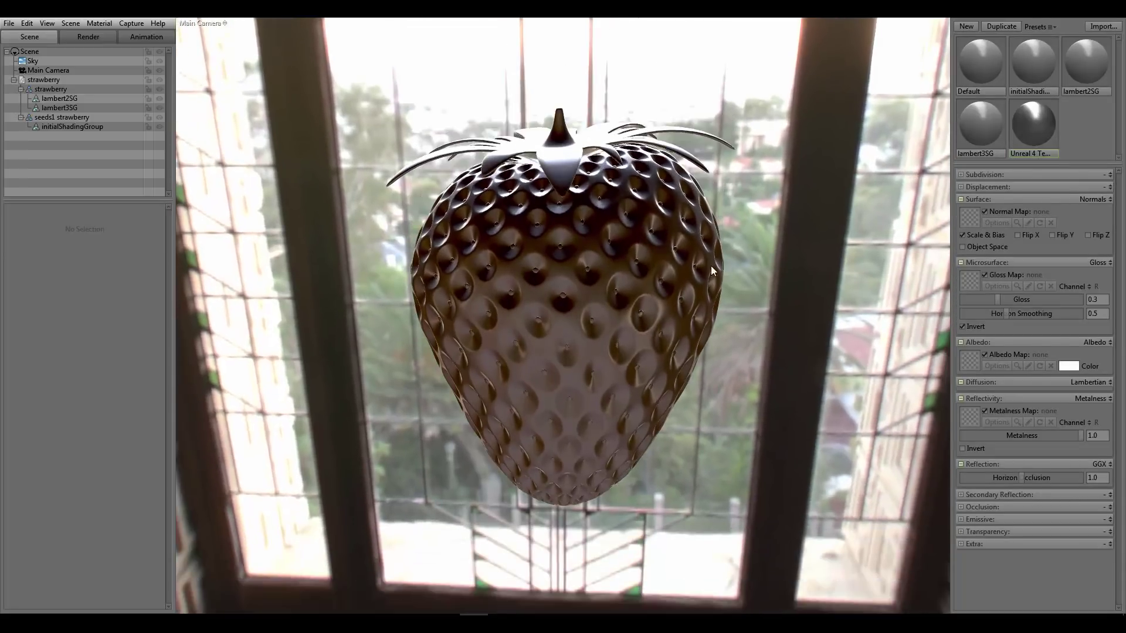
scroll(722, 271, "up", 2)
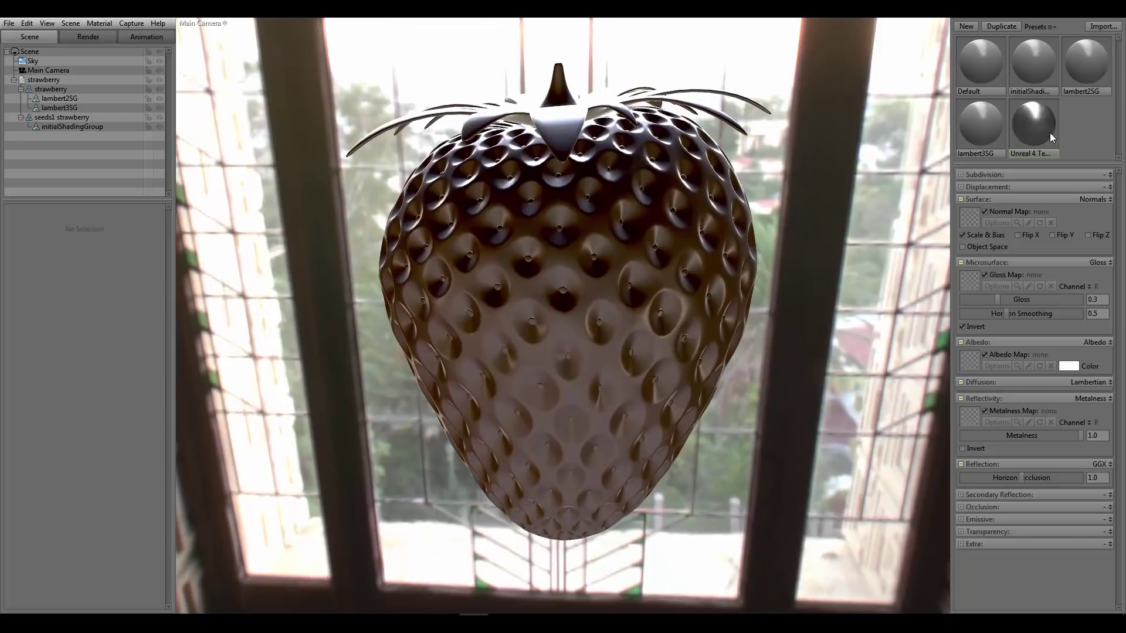
left_click_drag(1051, 138, 566, 256)
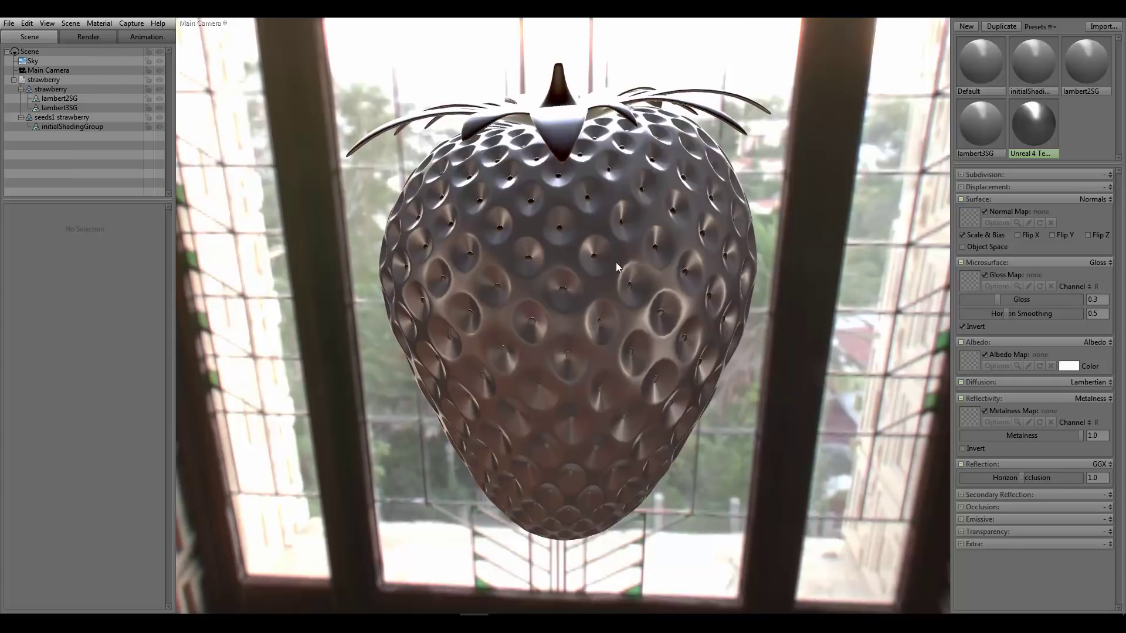
left_click_drag(1034, 143, 622, 254)
left_click_drag(680, 276, 688, 284)
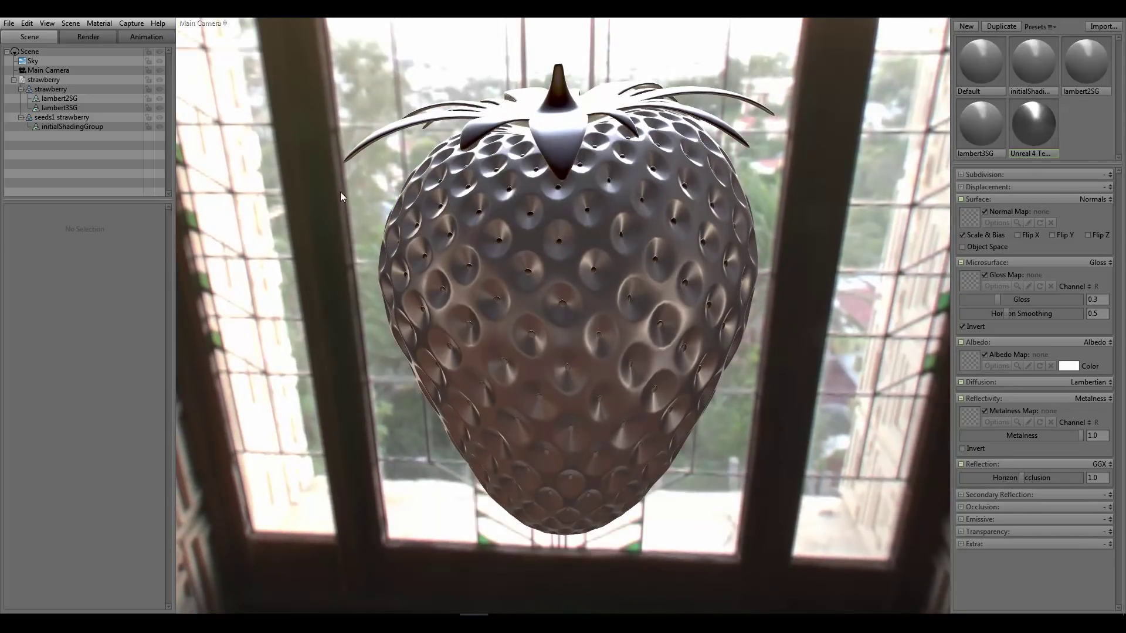
Step: Change the sky lighting to the Castle Sunset preset
left_click(31, 62)
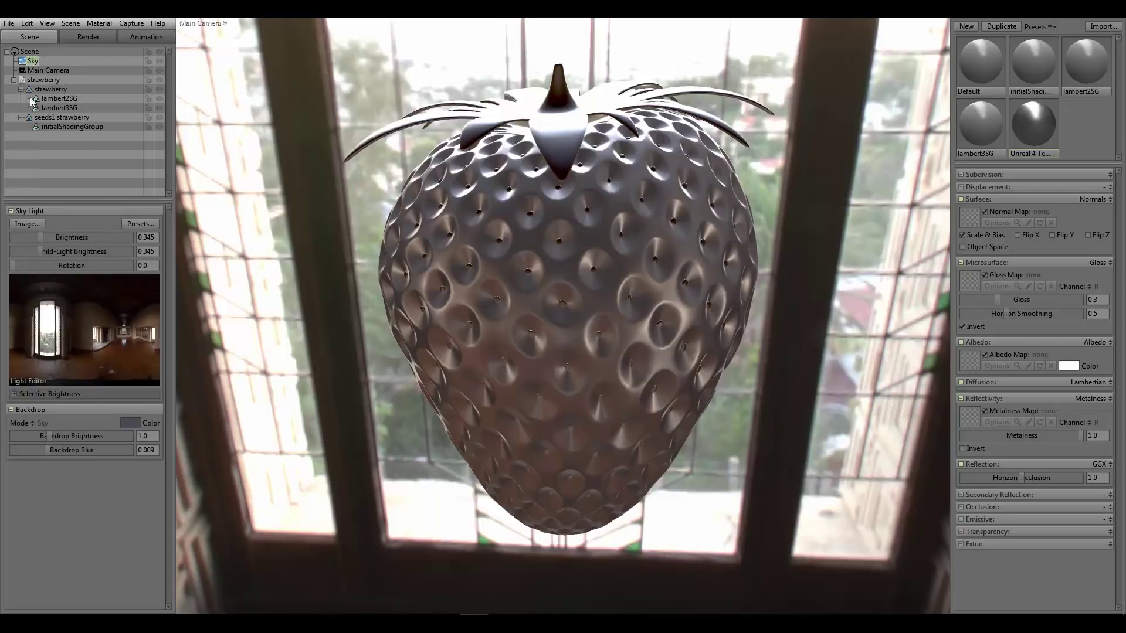
left_click(140, 224)
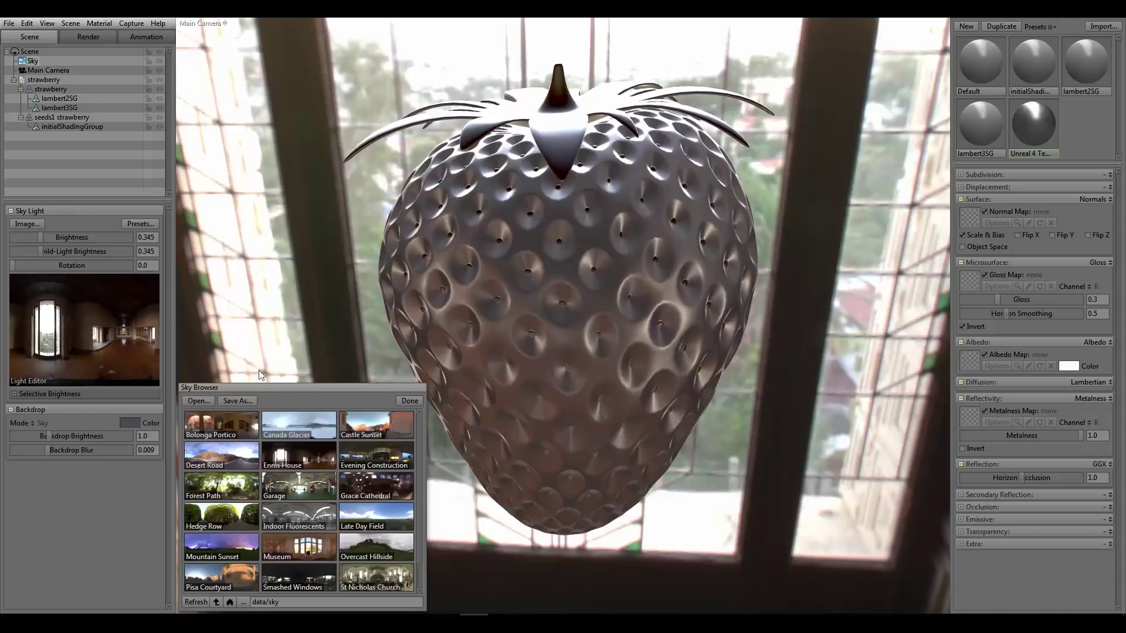
left_click(364, 422)
left_click(314, 430)
left_click(378, 431)
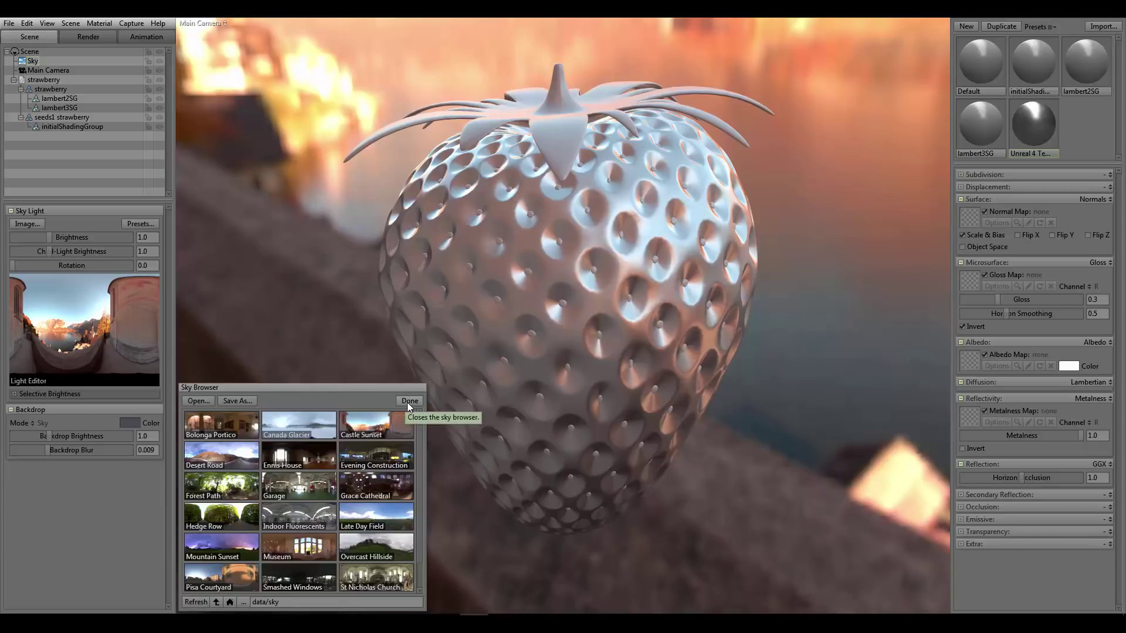
left_click(408, 401)
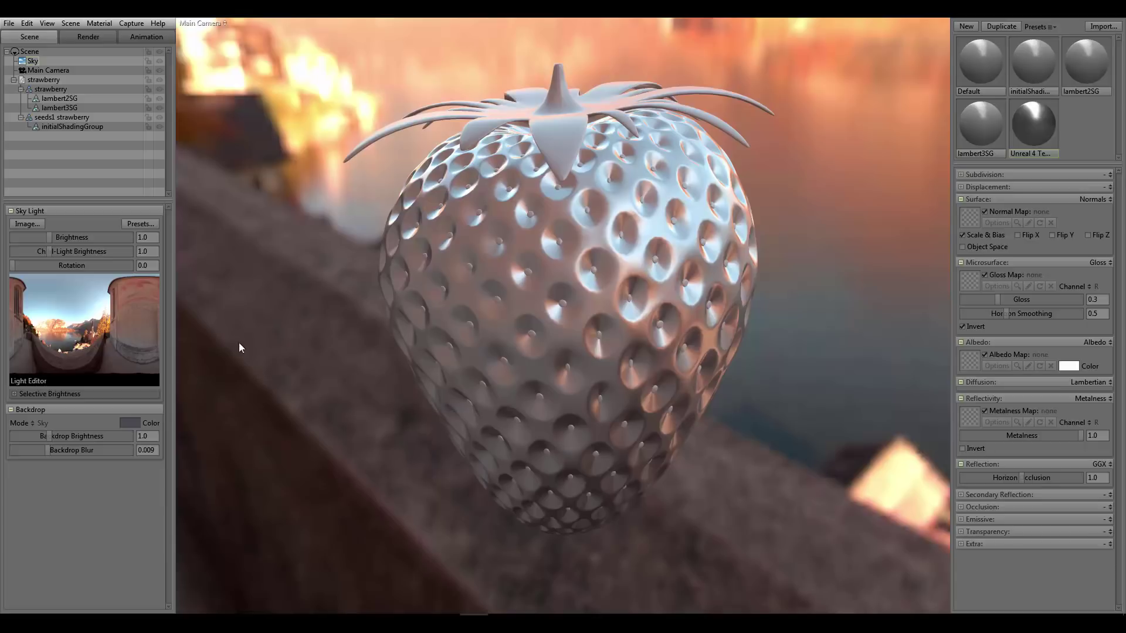
Step: Set the sky's backdrop to a solid near-black color and rotate the sky light to 60.5
left_click(32, 422)
left_click(64, 426)
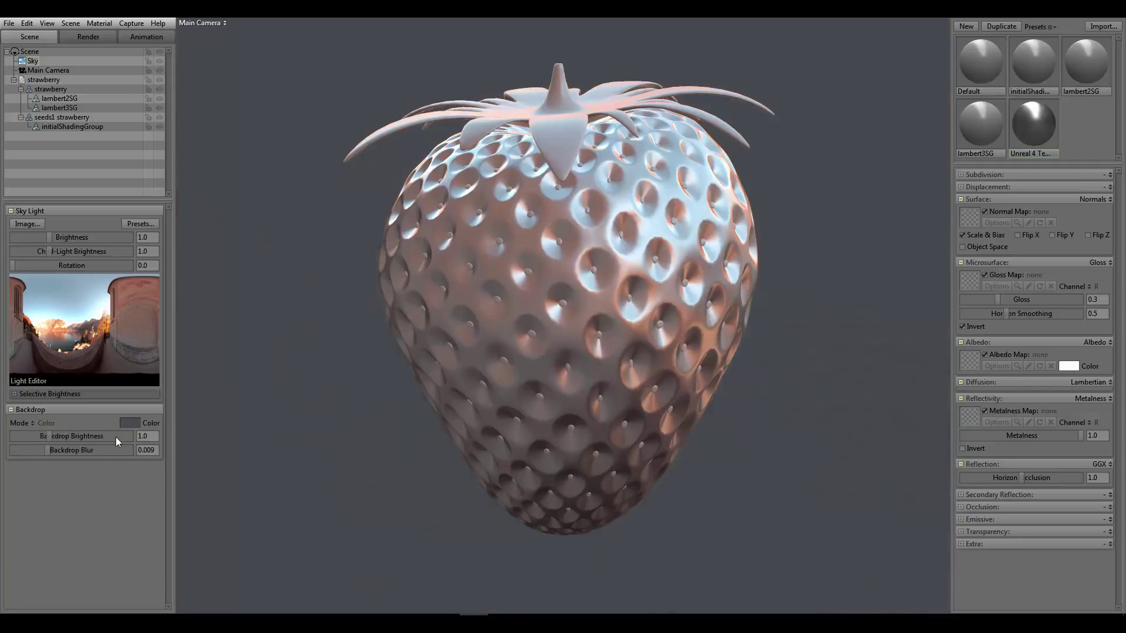
left_click(125, 424)
left_click_drag(202, 582, 214, 597)
left_click(451, 464)
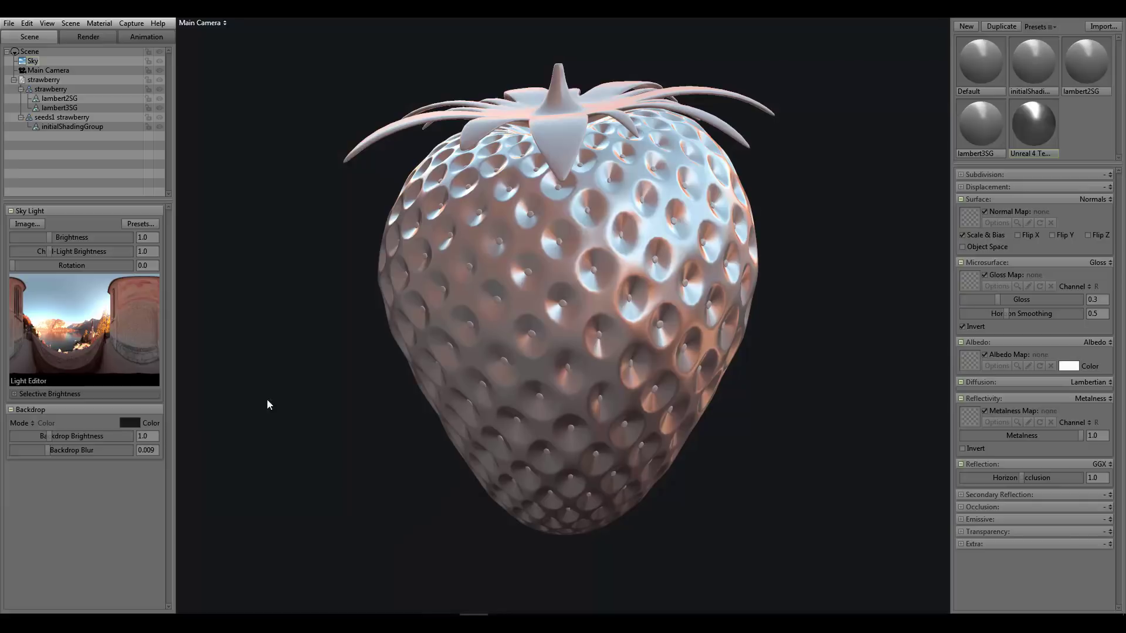
mouse_move(709, 269)
left_mouse_down("shift")
mouse_move(650, 277)
mouse_move(809, 292)
mouse_move(710, 272)
left_mouse_up("shift")
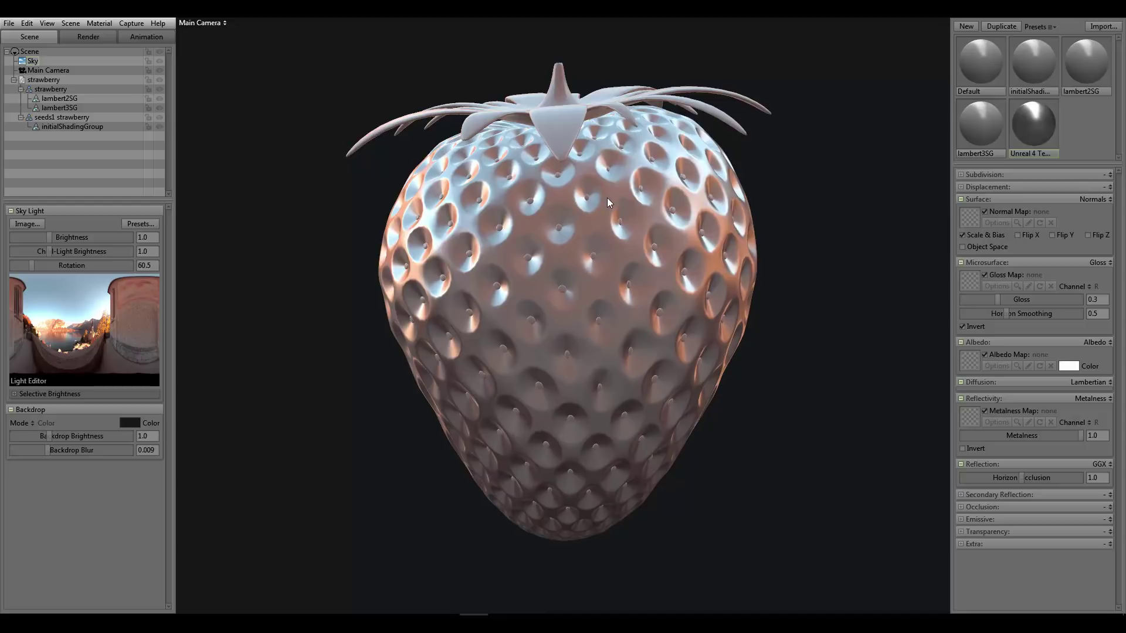
Step: Rename the Unreal 4 Template material as body and make two duplicates of it
left_click(1048, 120)
key("Return")
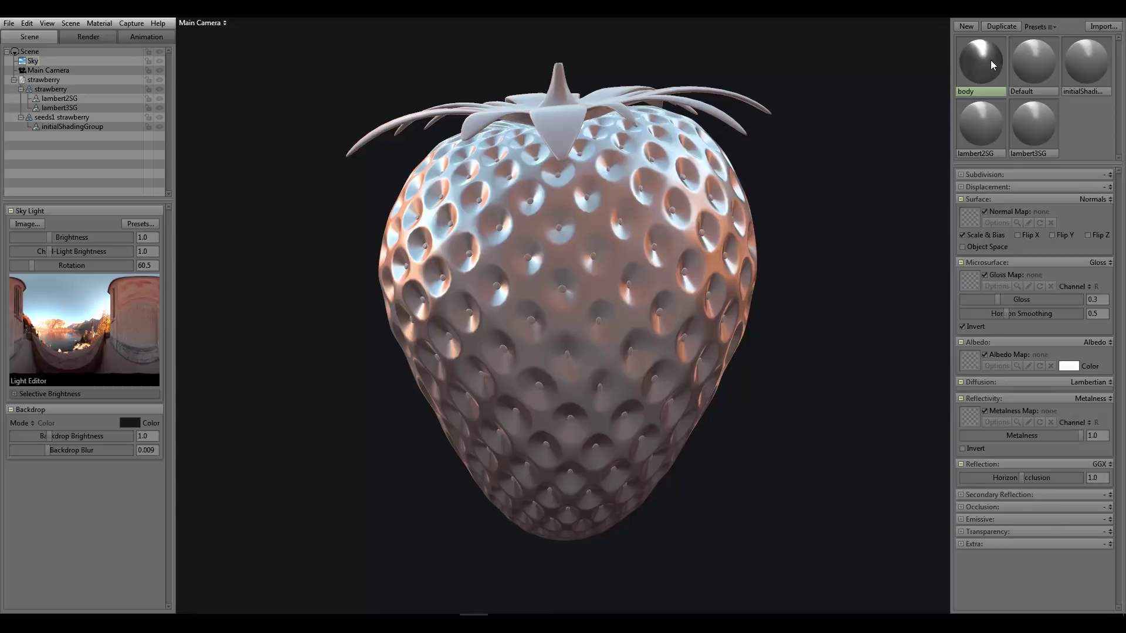
left_click(998, 27)
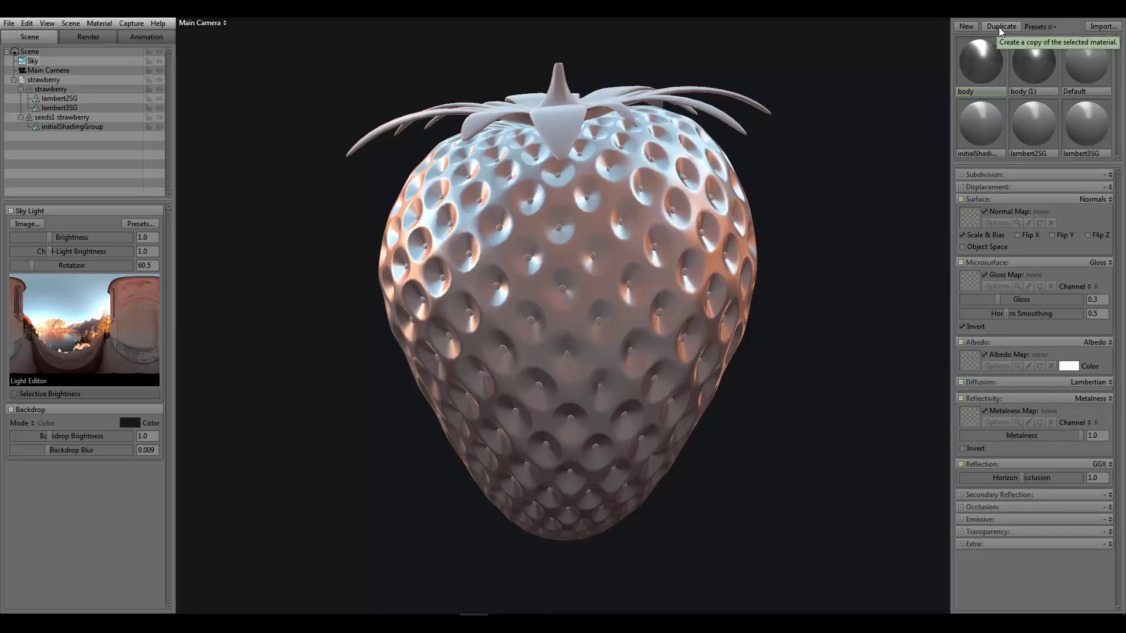
left_click(998, 27)
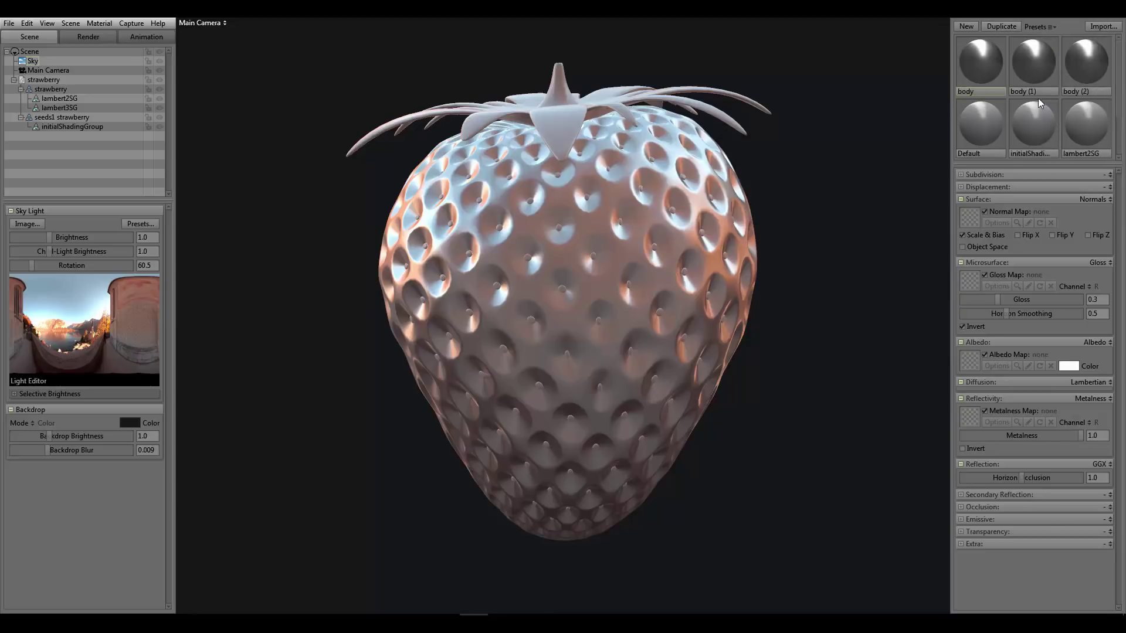
Step: Rename the two duplicates of the body material as stem and seeds
left_click(1032, 91)
type("see")
key("Return")
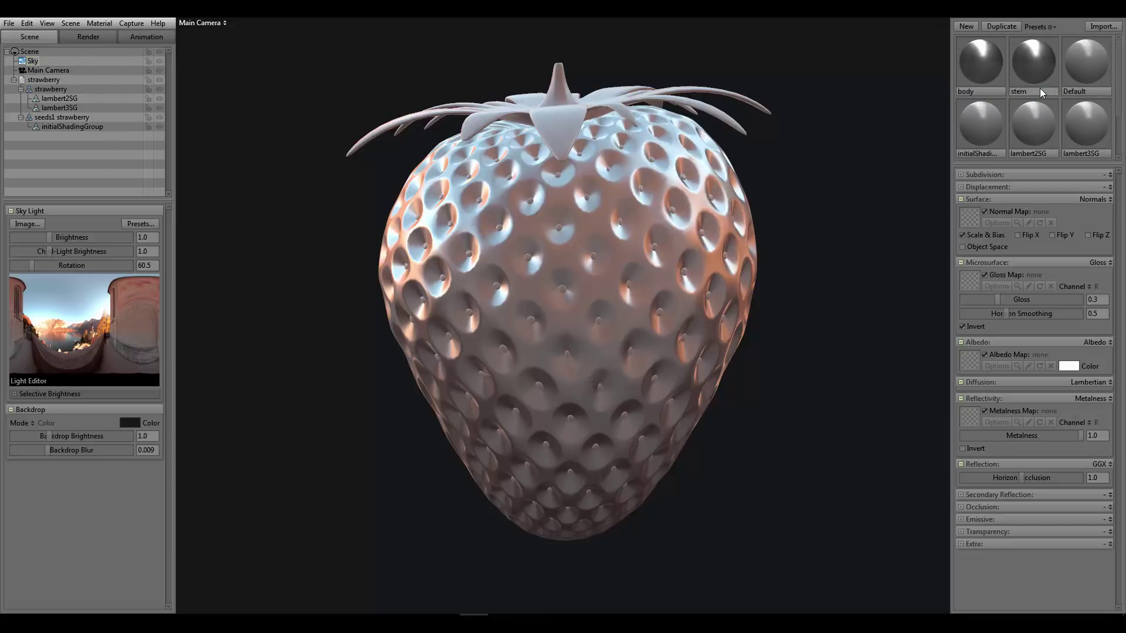
key("Return")
Step: Set the body material's gloss to 0.519, its albedo color to red ff0000 and its metalness to 0
left_click(976, 59)
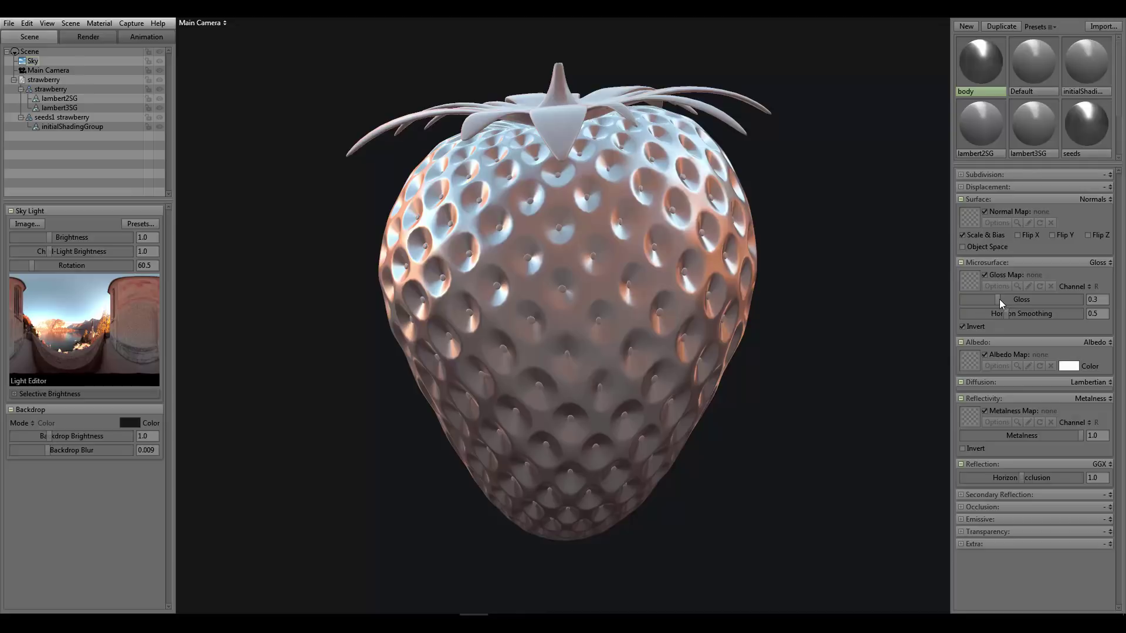
left_click_drag(999, 299, 1024, 295)
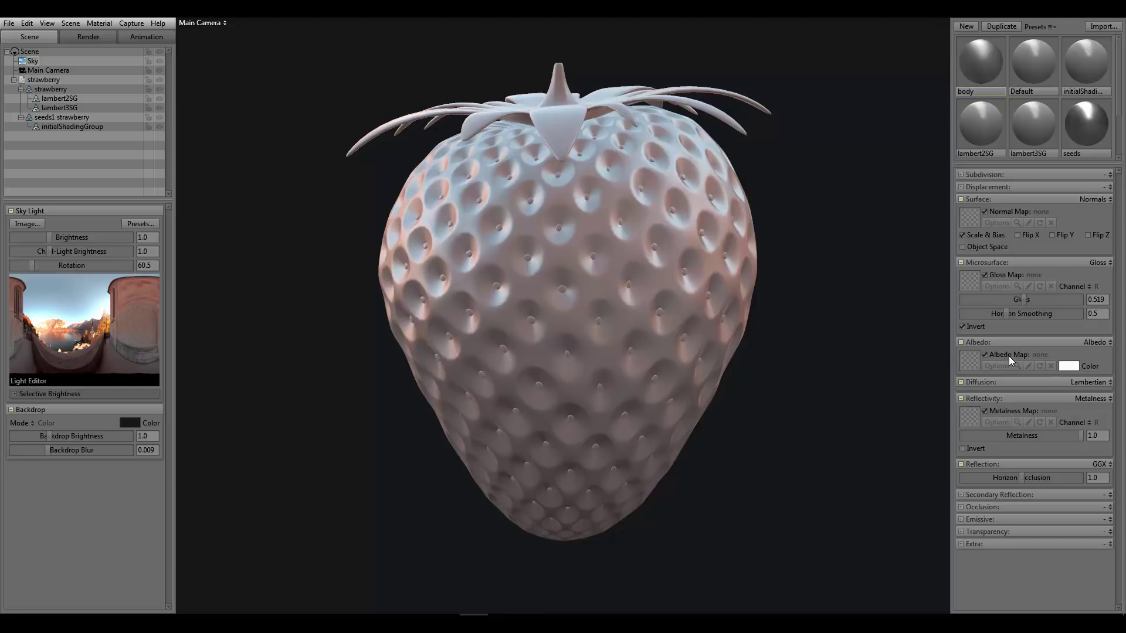
left_click(1069, 366)
left_click_drag(325, 505, 350, 407)
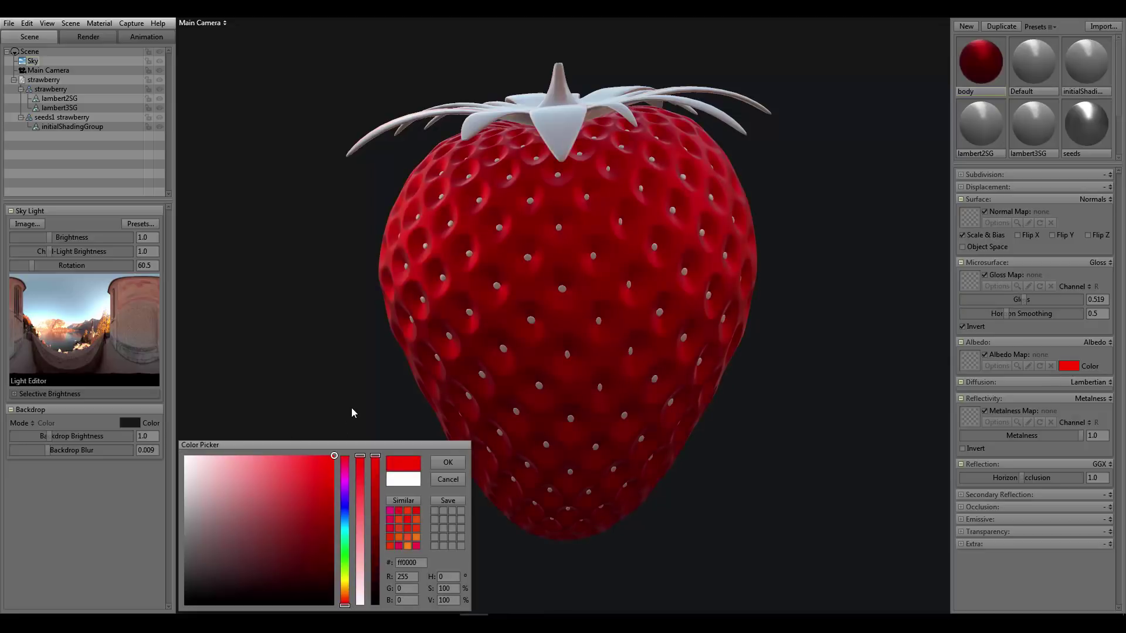
left_click(445, 465)
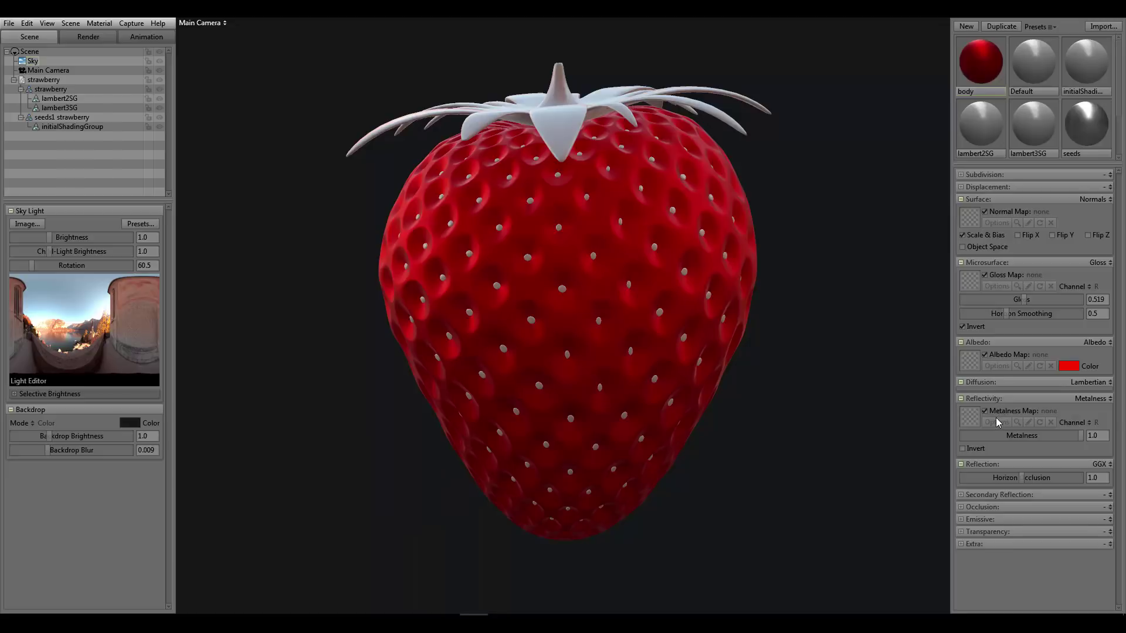
left_click_drag(1065, 434, 903, 437)
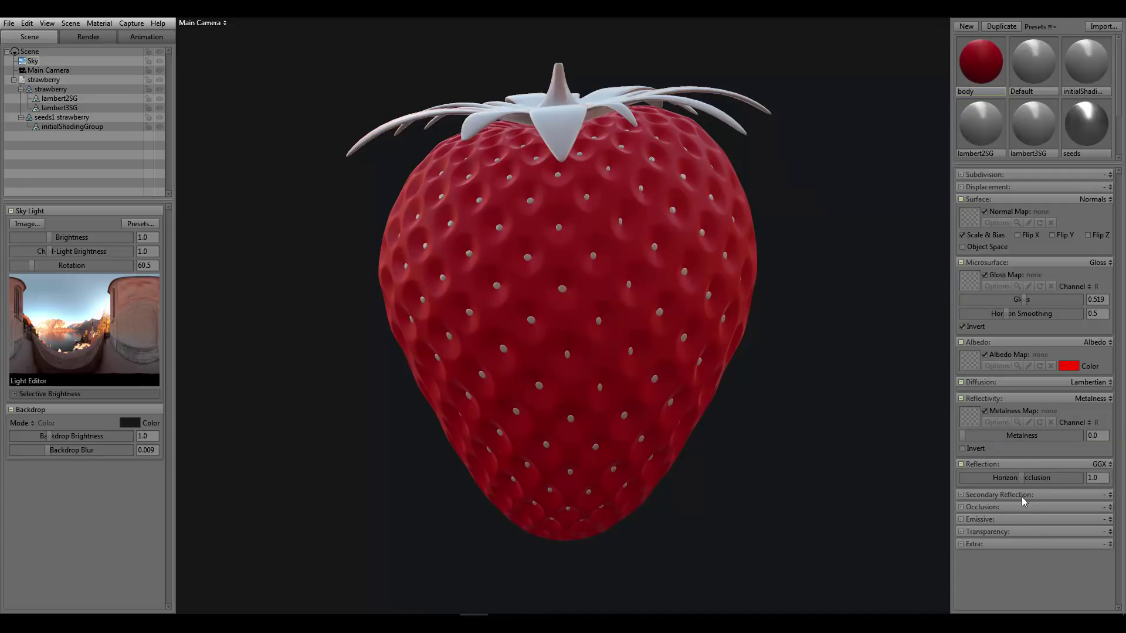
Step: Add a Blinn-Phong secondary reflection to the body material with horizon occlusion 0.96, secondary gloss 1.637 and secondary intensity 1.985
left_click(1109, 499)
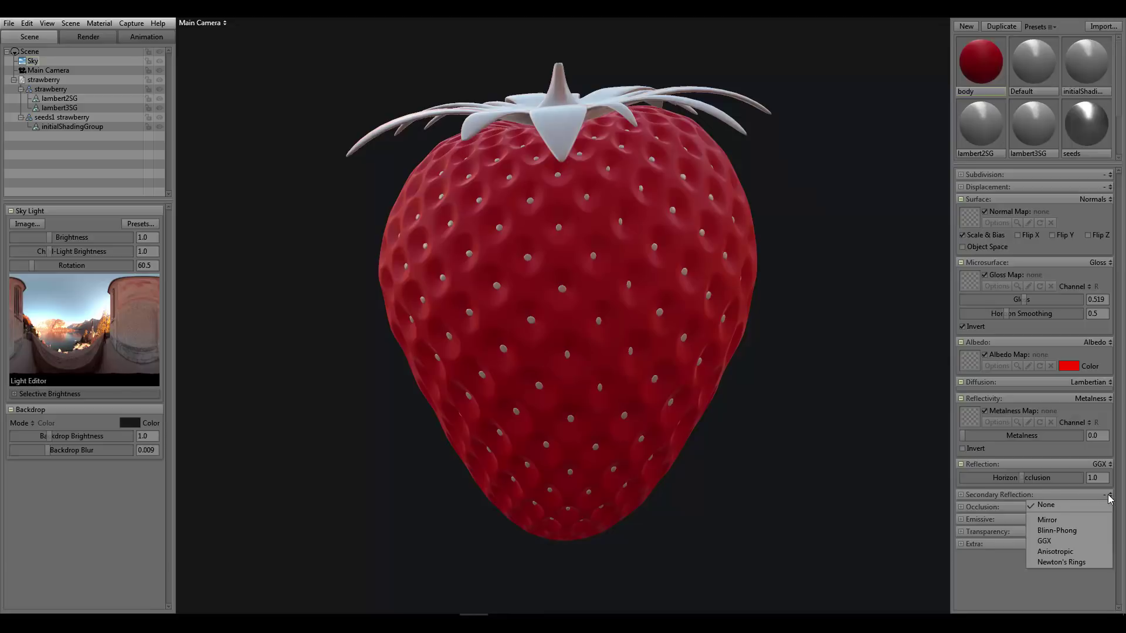
left_click(1071, 533)
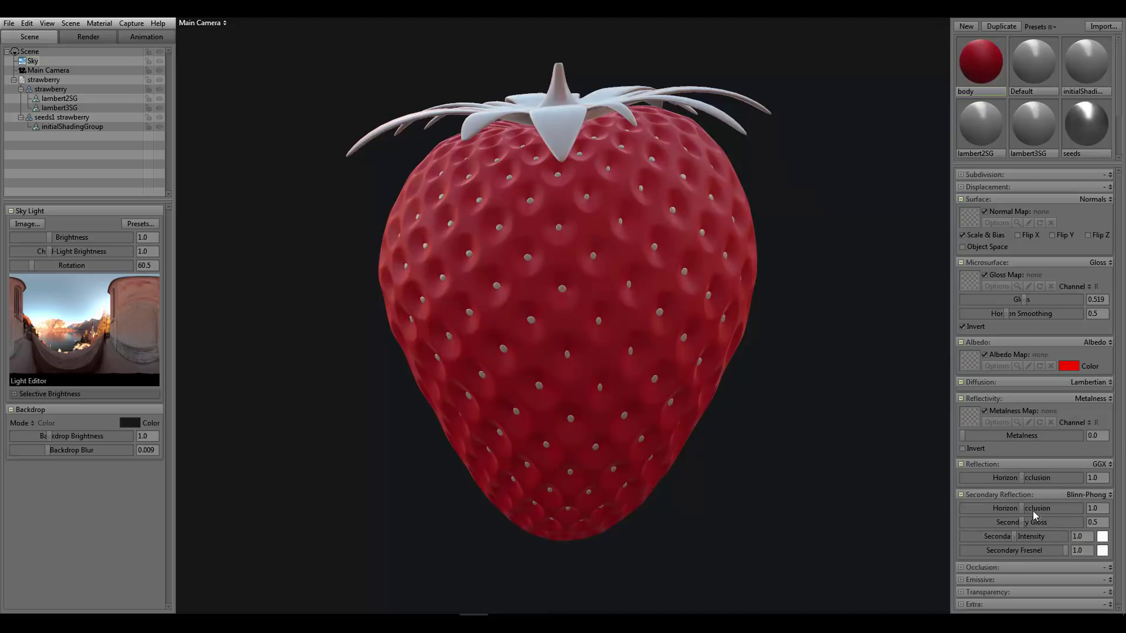
mouse_move(1022, 522)
left_mouse_down()
mouse_move(1063, 525)
mouse_move(1042, 507)
mouse_move(977, 502)
mouse_move(1025, 508)
mouse_move(1035, 535)
left_mouse_up()
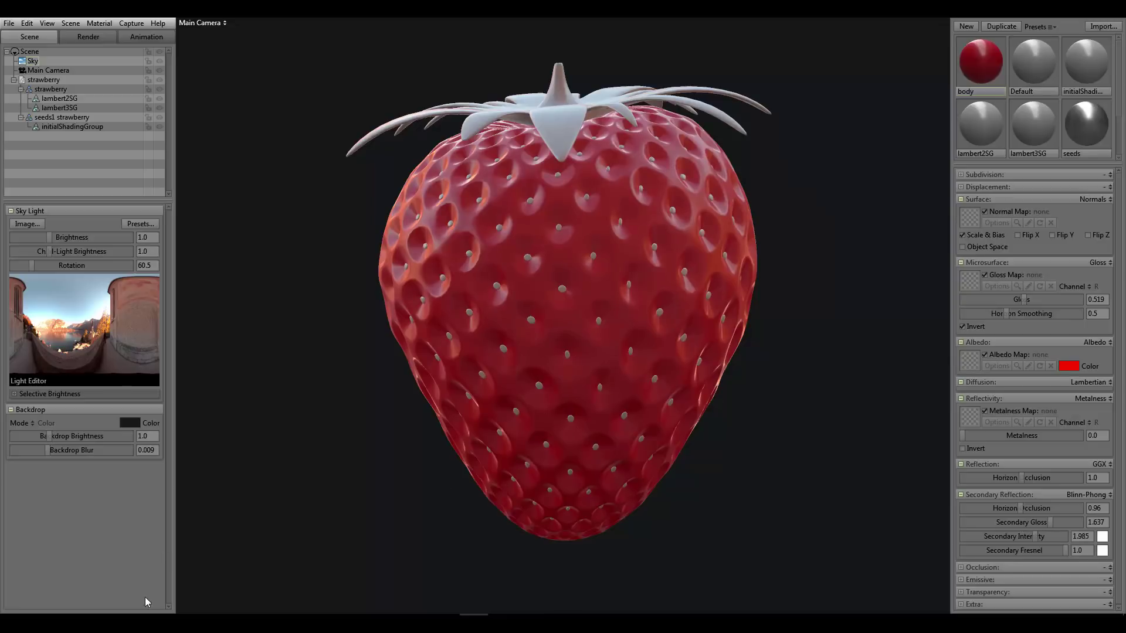
Step: Switch to the browser to examine the strawberry reference photo, and return to Marmoset Toolbag
left_click(128, 621)
left_click(64, 11)
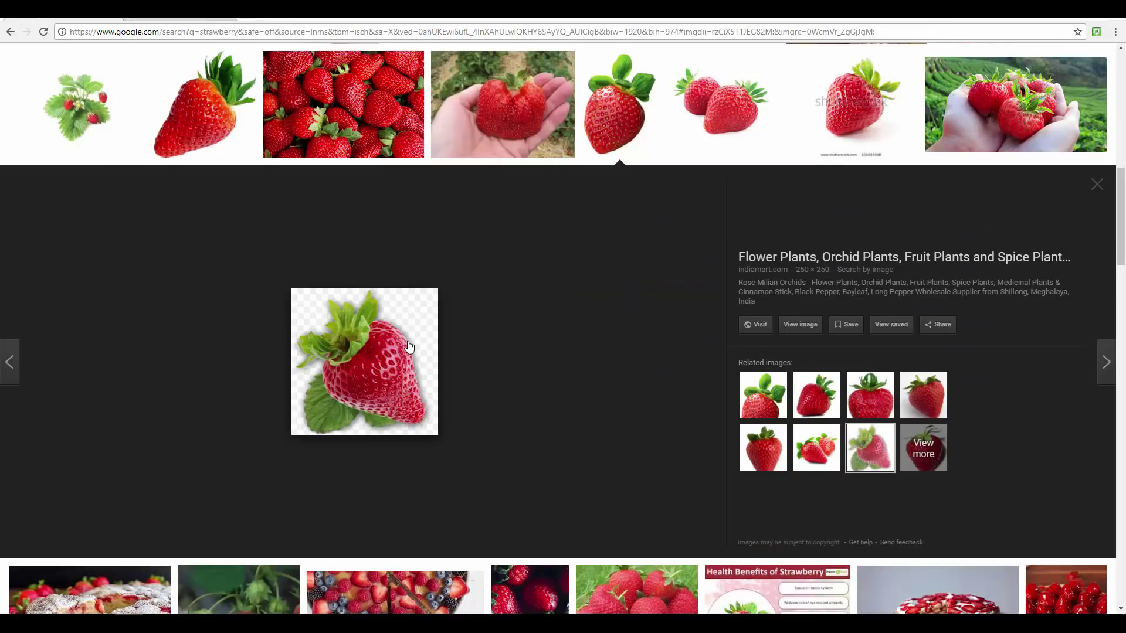
scroll(408, 341, "down", 1)
scroll(409, 346, "up", 1)
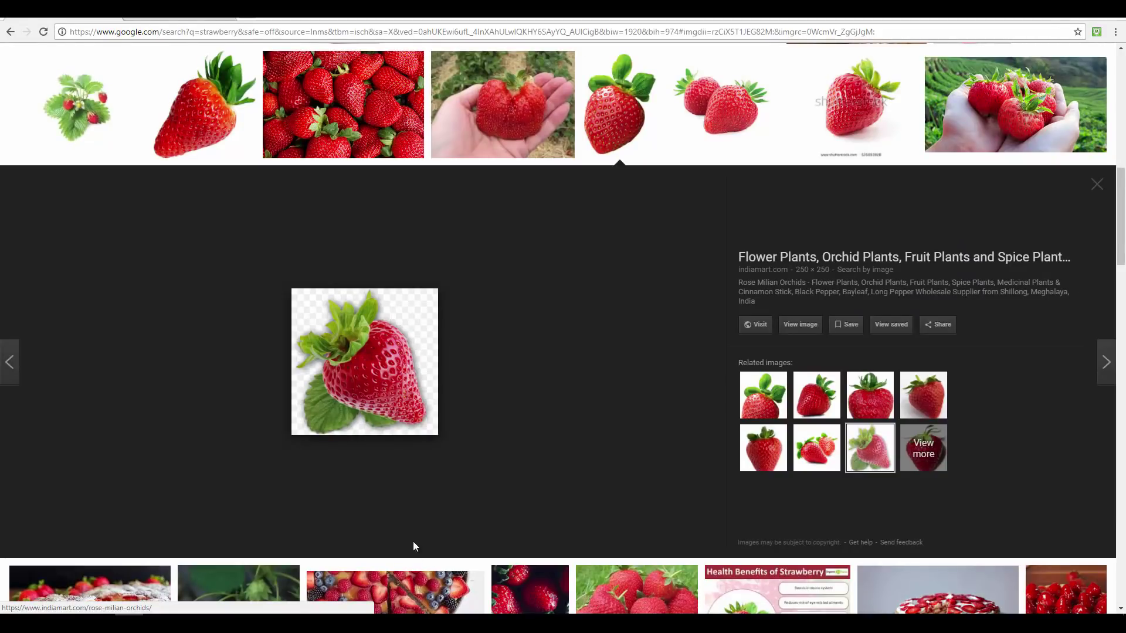
left_click(474, 623)
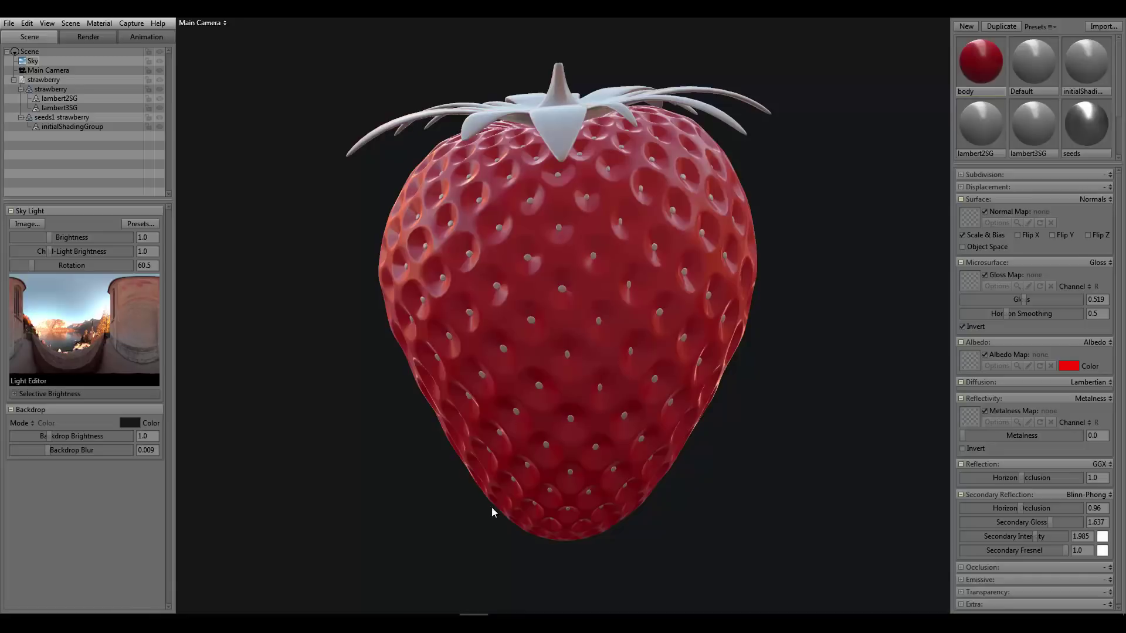
Step: Set the body material's secondary intensity to 1.0 and secondary gloss to 1.479, and rotate the sky light to 42.5
mouse_move(596, 320)
left_mouse_down("shift")
mouse_move(548, 308)
mouse_move(580, 309)
left_mouse_up("shift")
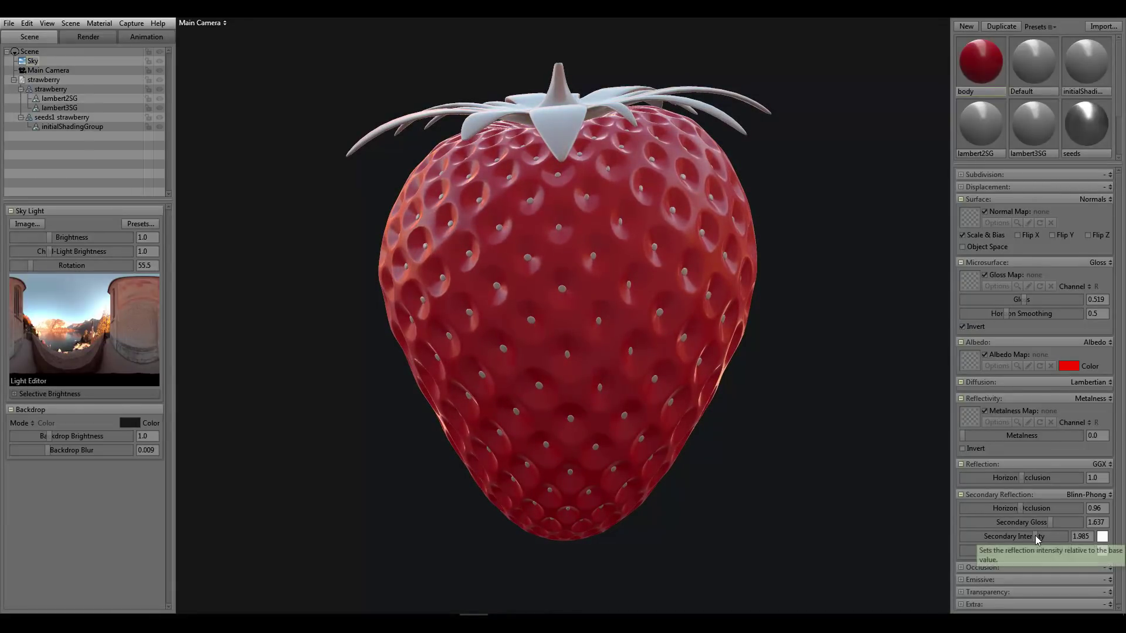
left_click_drag(1036, 536, 1009, 535)
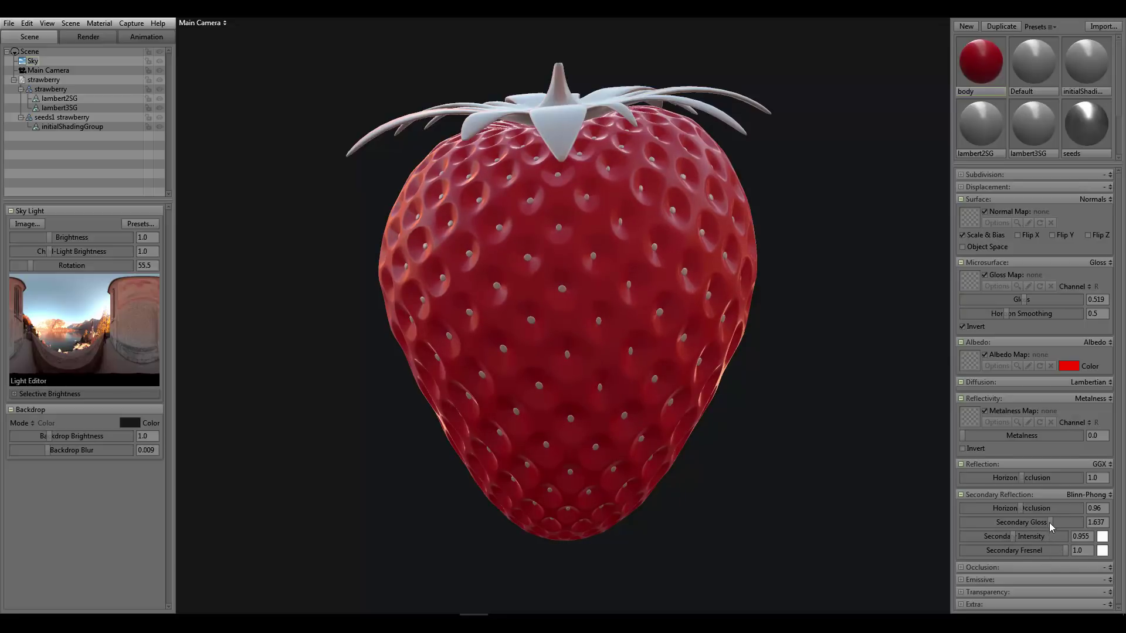
left_click_drag(1050, 523, 1013, 535)
left_click_drag(676, 333, 565, 322, "shift")
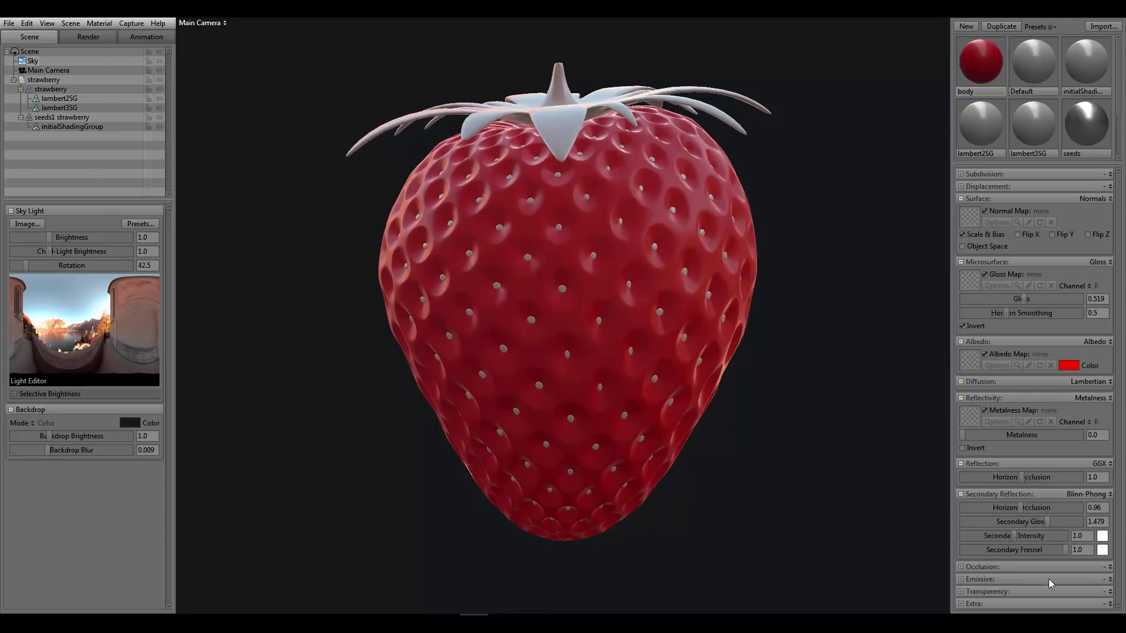
Step: Add a Heat emissive to the body material with temperature 637.4 and intensity 0.975
left_click(1107, 583)
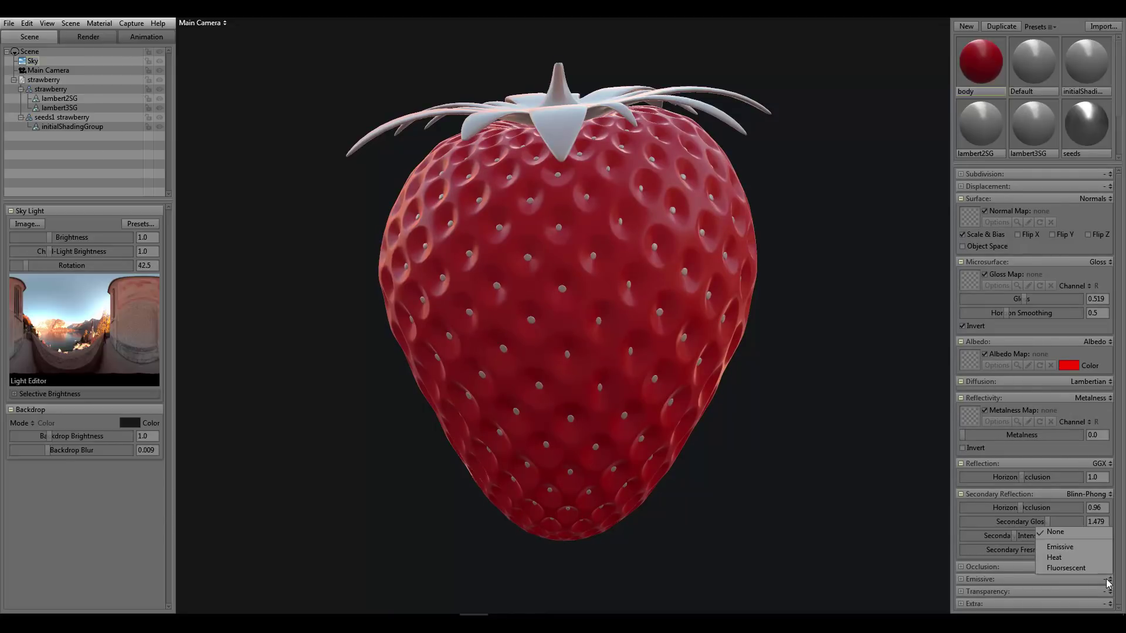
left_click(1064, 558)
scroll(1043, 519, "down", 3)
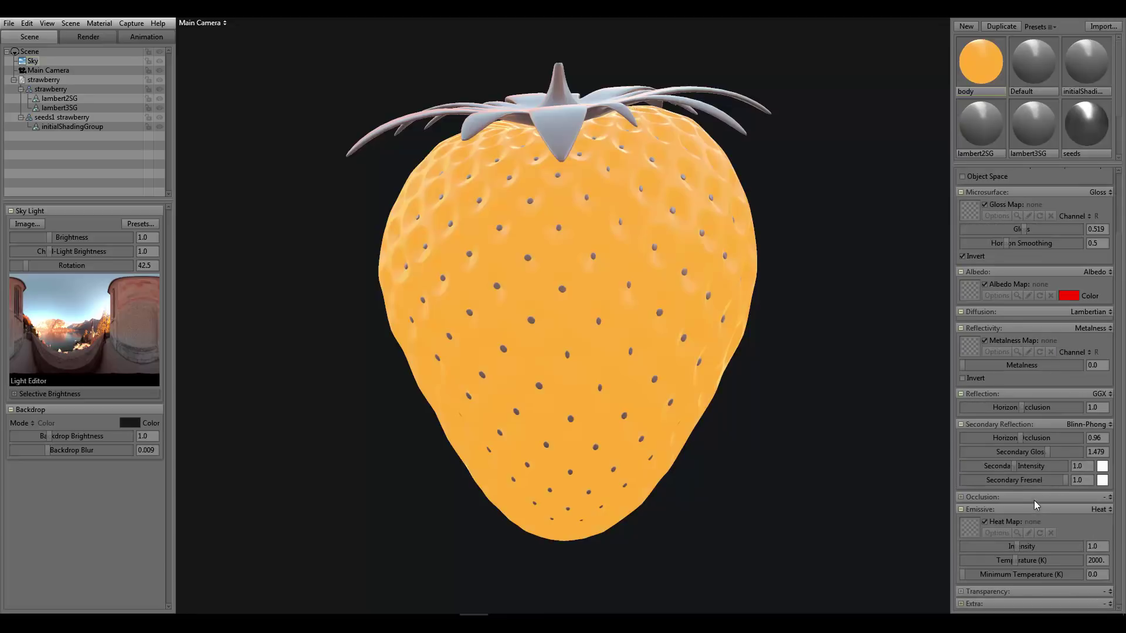
left_click_drag(1011, 562, 992, 560)
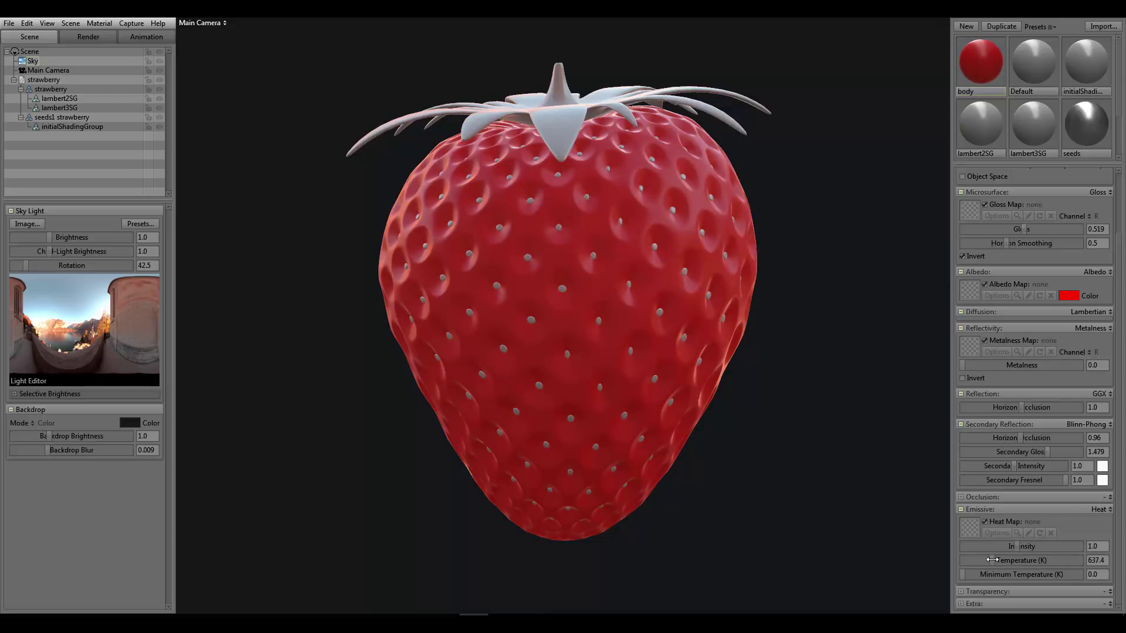
left_click_drag(679, 286, 661, 272, "shift")
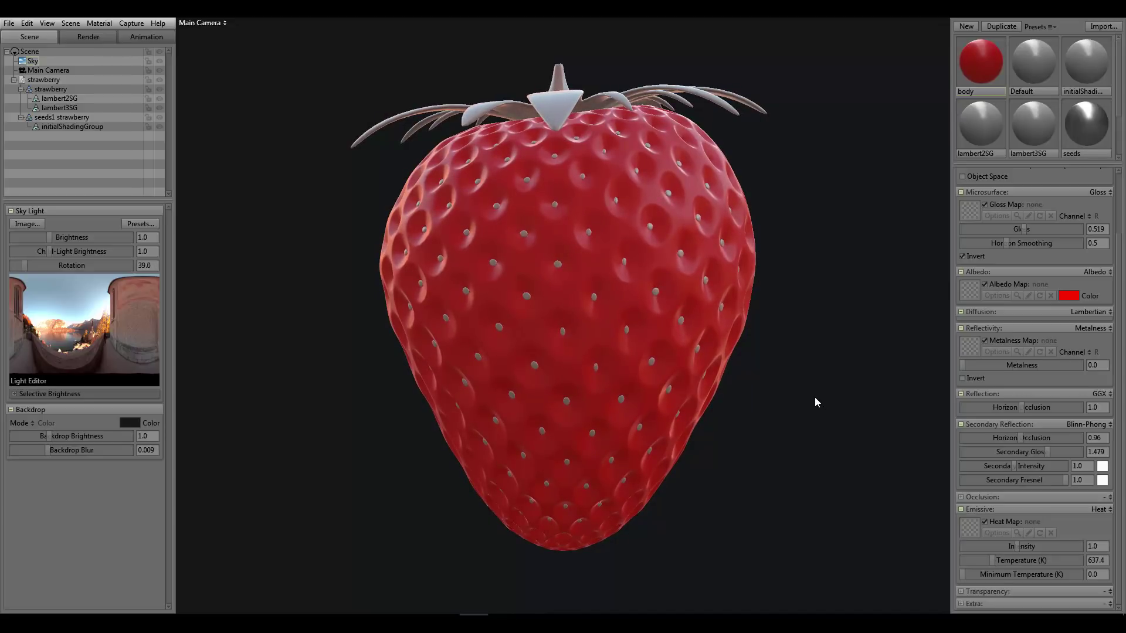
mouse_move(1019, 552)
left_mouse_down()
mouse_move(938, 541)
mouse_move(1017, 540)
left_mouse_up()
Step: Set the body material's secondary gloss to 1.704 and rotate the sky light to 55.5
left_click_drag(709, 338, 758, 321, "shift")
right_click_drag(758, 321, 754, 282)
left_click_drag(754, 281, 696, 262)
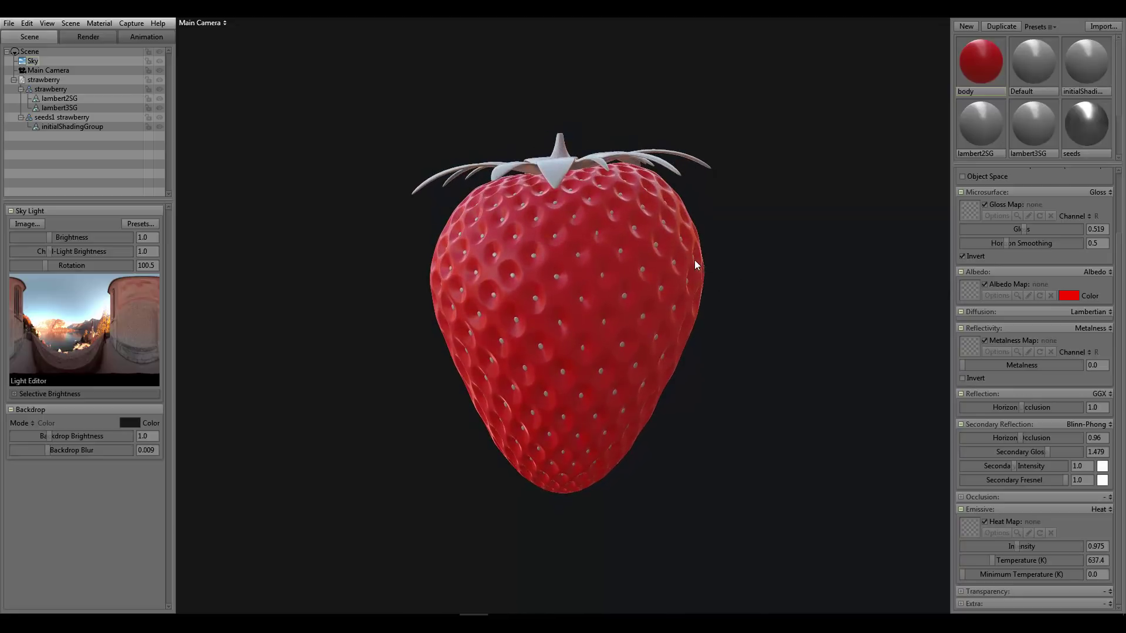
scroll(695, 261, "up", 3)
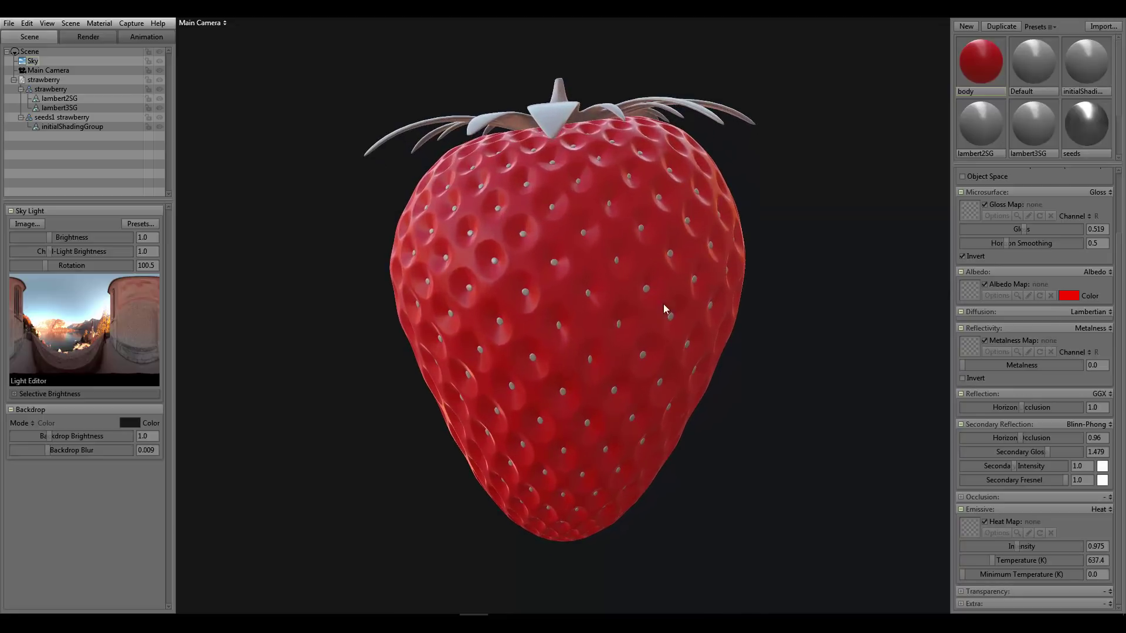
left_click_drag(708, 284, 675, 272)
mouse_move(1047, 452)
left_mouse_down()
mouse_move(1065, 452)
mouse_move(1051, 452)
left_mouse_up()
left_click_drag(733, 305, 667, 306)
middle_click_drag(739, 286, 740, 317)
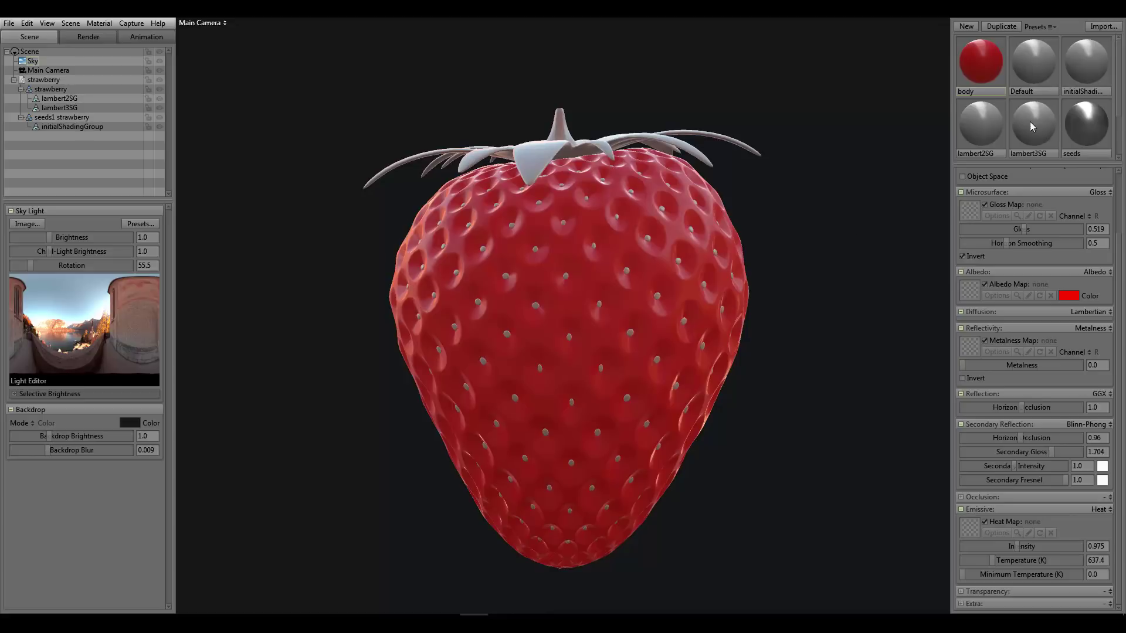
Step: Assign the seeds material to the strawberry's seeds and set its metalness to 0
scroll(1035, 123, "down", 1)
left_click_drag(1087, 112, 648, 241)
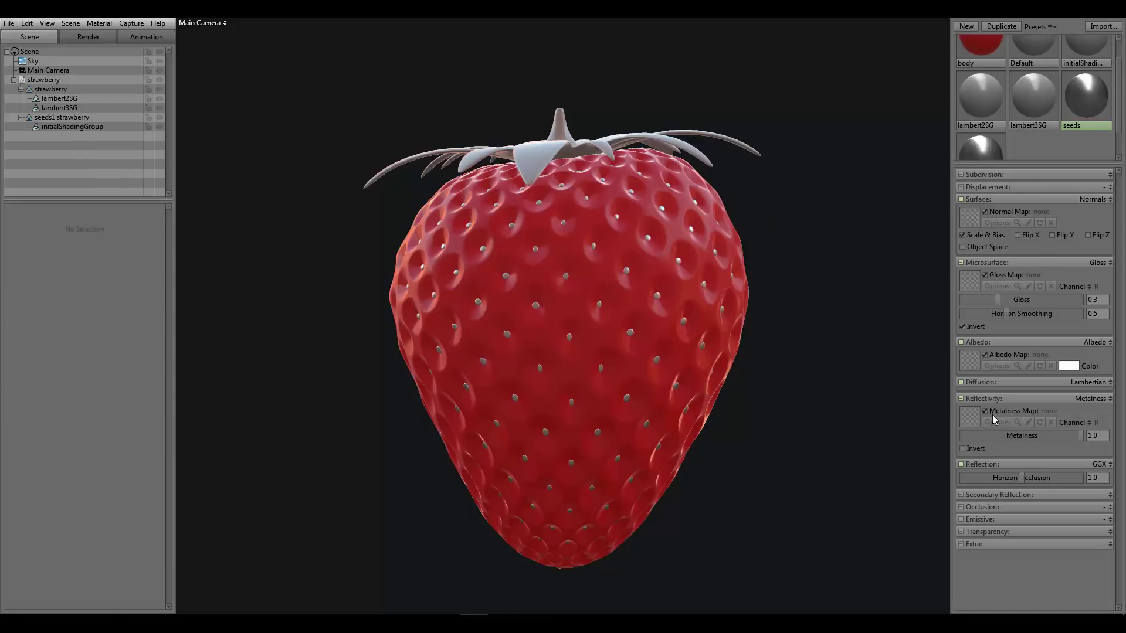
left_click_drag(1032, 439, 915, 427)
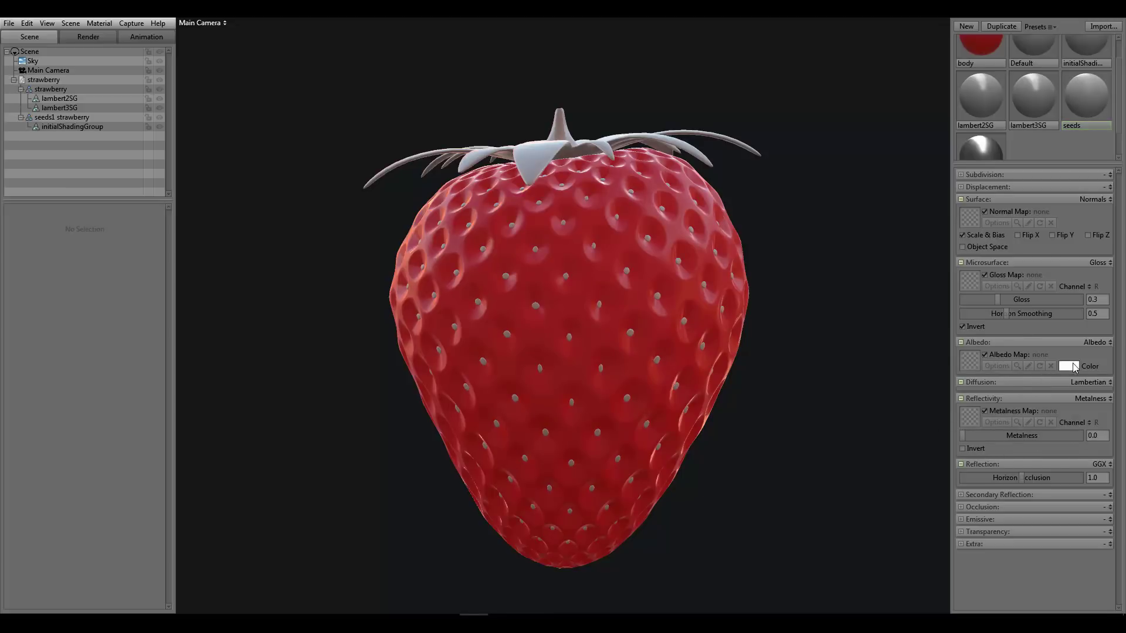
Step: Set the seeds material's albedo color to pale yellow f1ec7a
left_click(1075, 367)
left_click(344, 582)
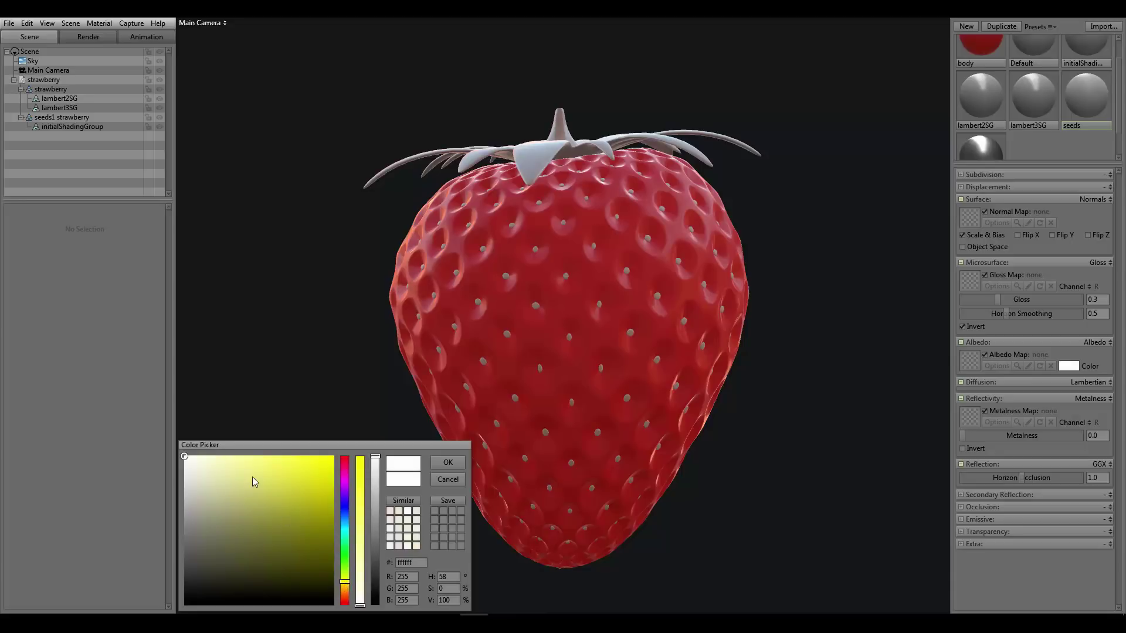
left_click(253, 476)
left_click(263, 470)
left_click(262, 479)
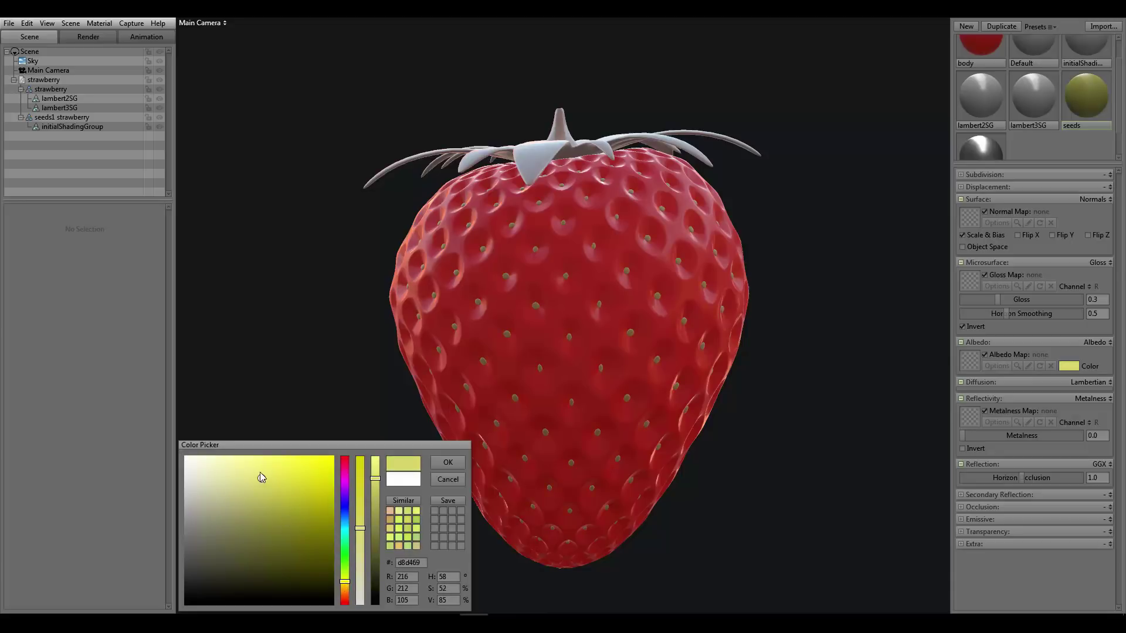
left_click_drag(260, 468, 258, 463)
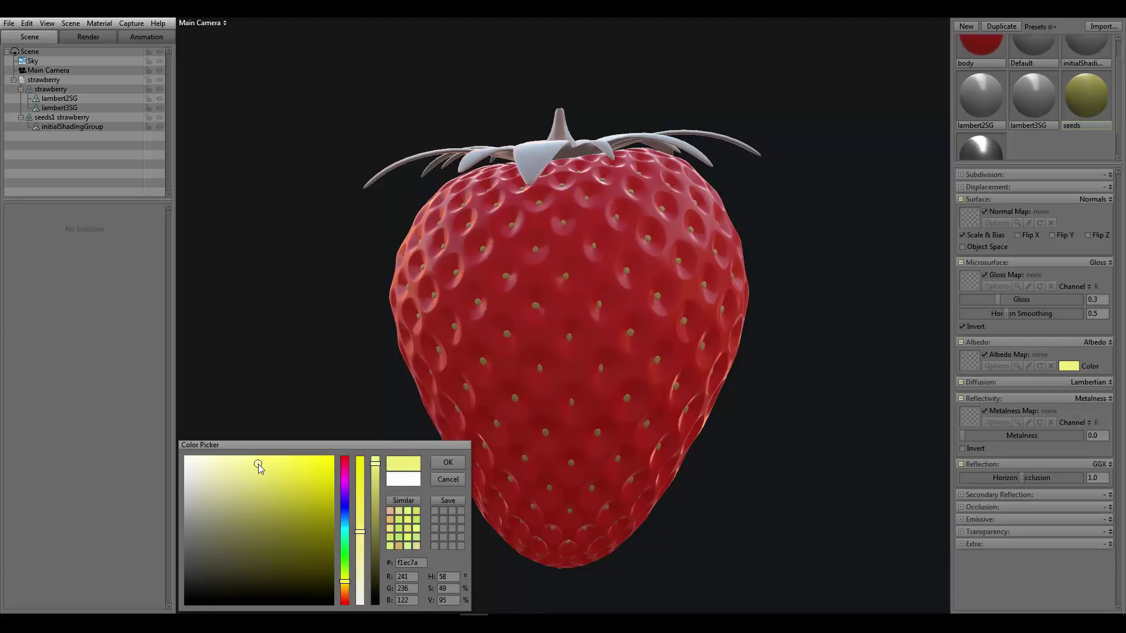
left_click(440, 463)
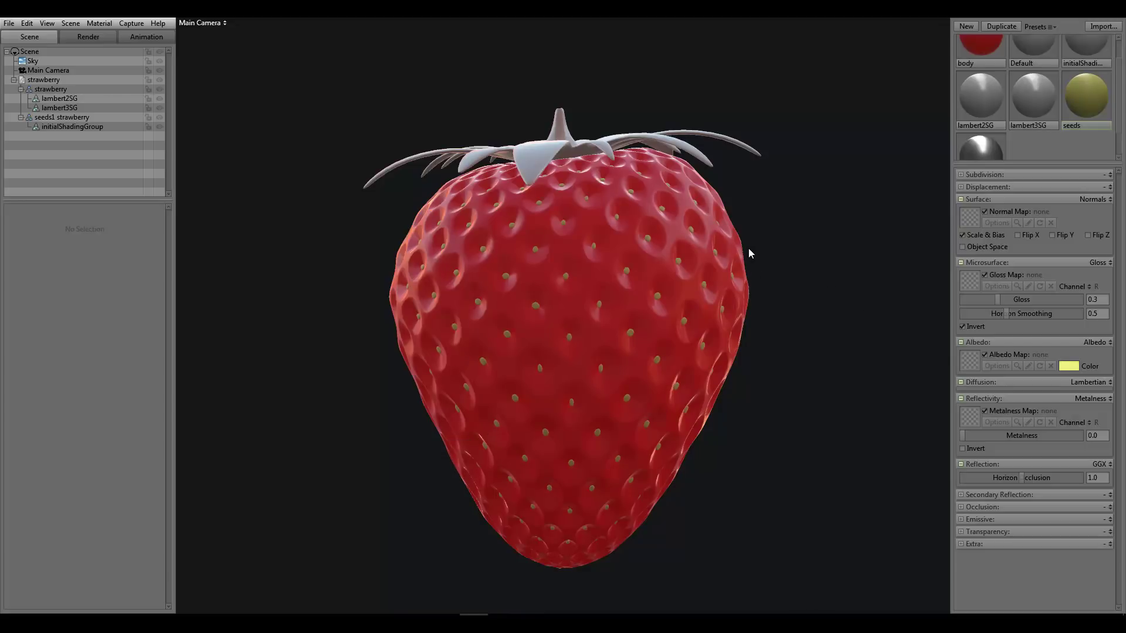
Step: Assign the stem material to the strawberry's stem and leaves
scroll(1033, 102, "down", 1)
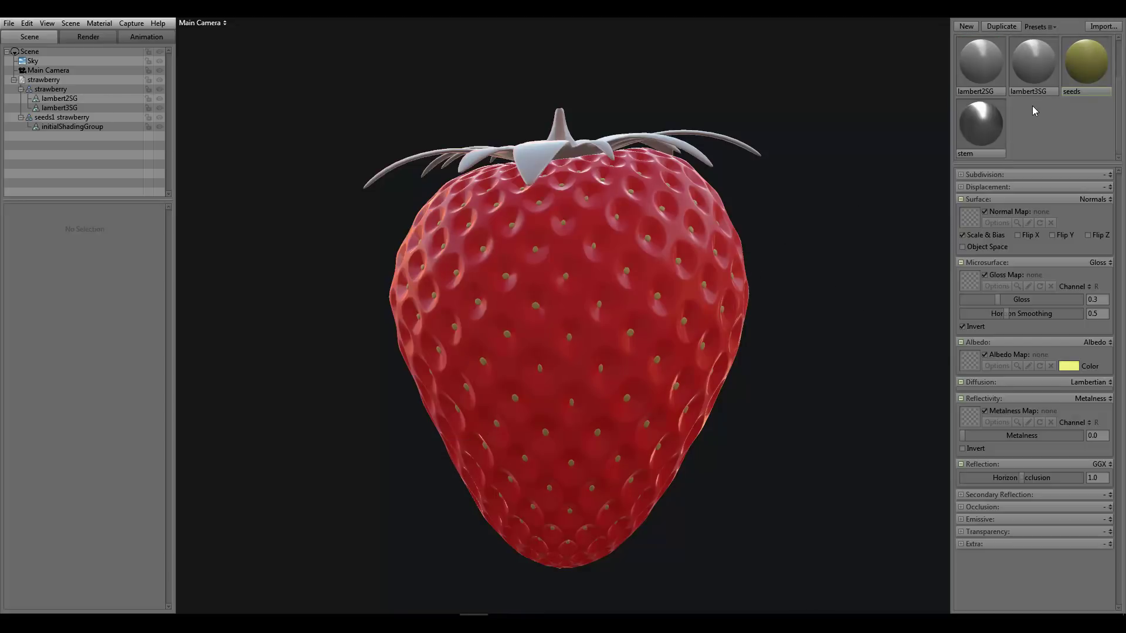
left_click(987, 129)
left_click_drag(792, 174, 793, 193)
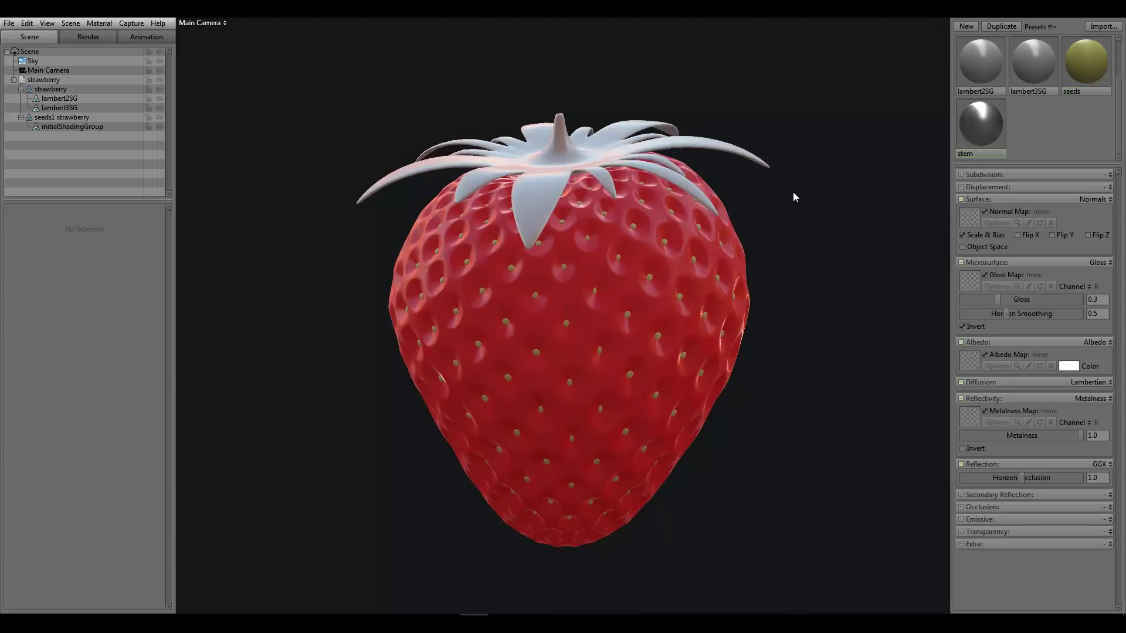
left_click_drag(563, 145, 563, 146)
left_click_drag(742, 136, 748, 160)
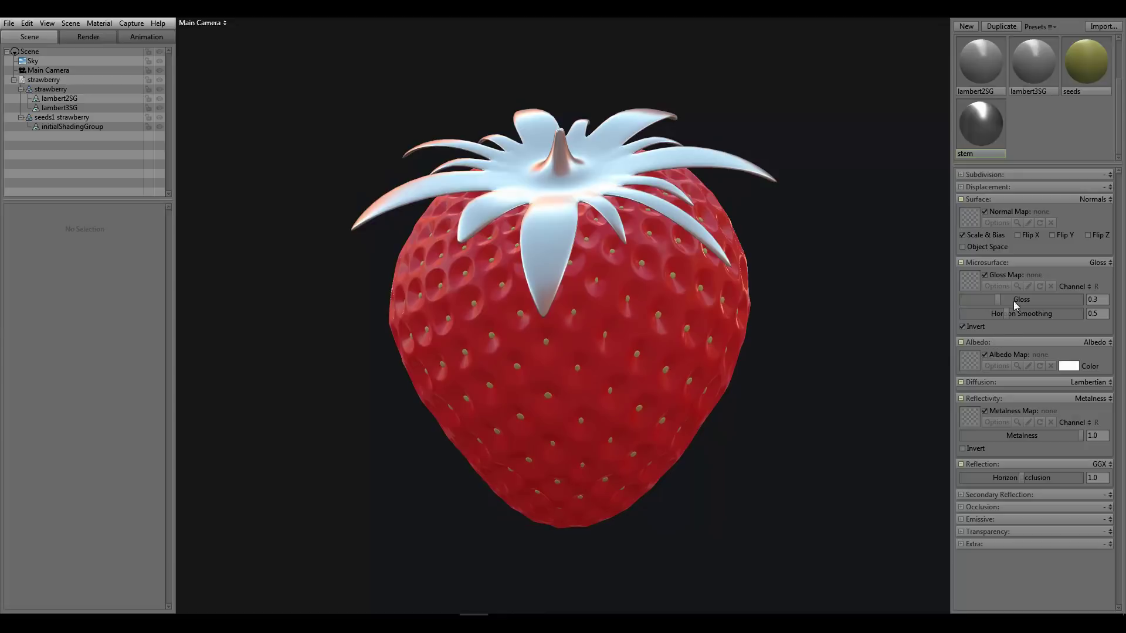
Step: Set the stem material's metalness to 0 and its albedo color to a bright yellow-green
left_click_drag(1005, 436, 920, 427)
left_click(1075, 368)
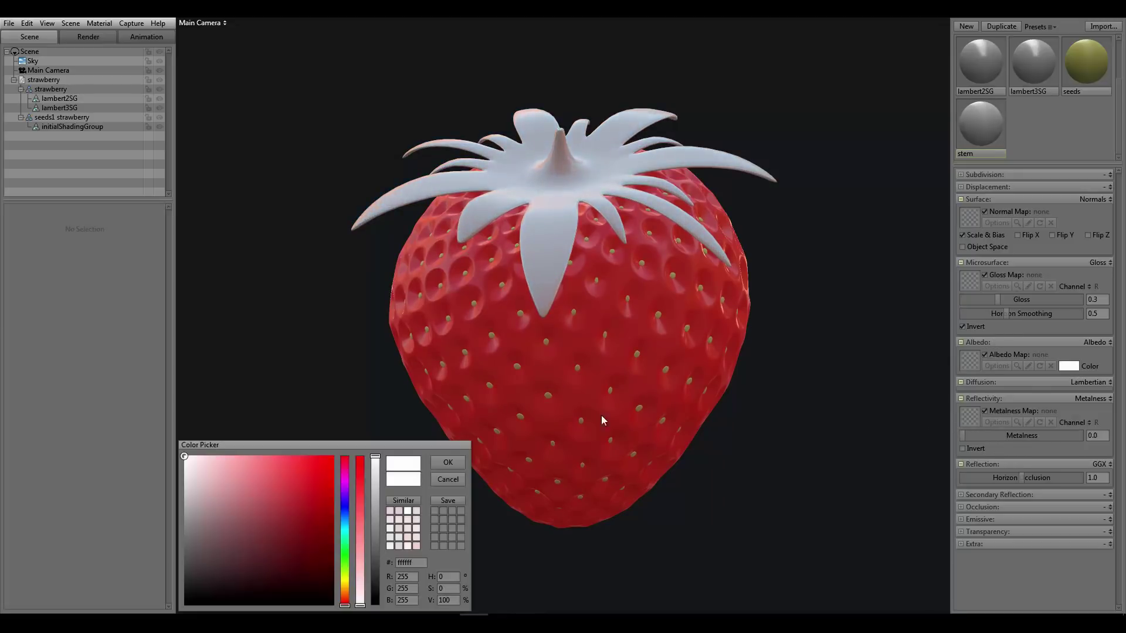
left_click(345, 567)
left_click(307, 534)
left_click_drag(280, 532, 283, 495)
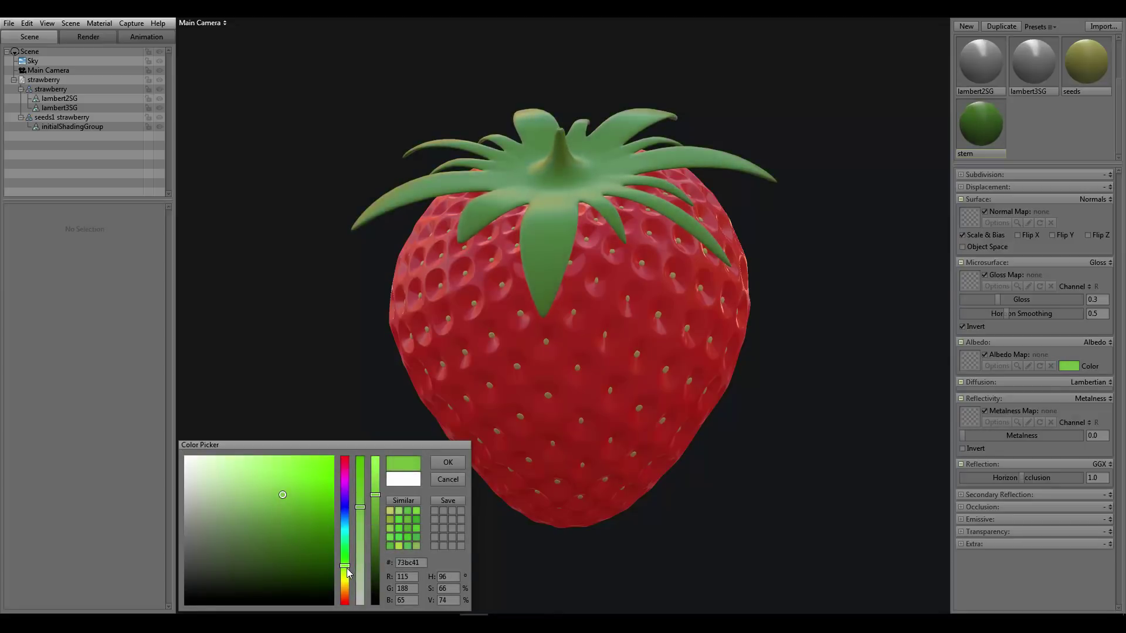
left_click_drag(345, 567, 345, 574)
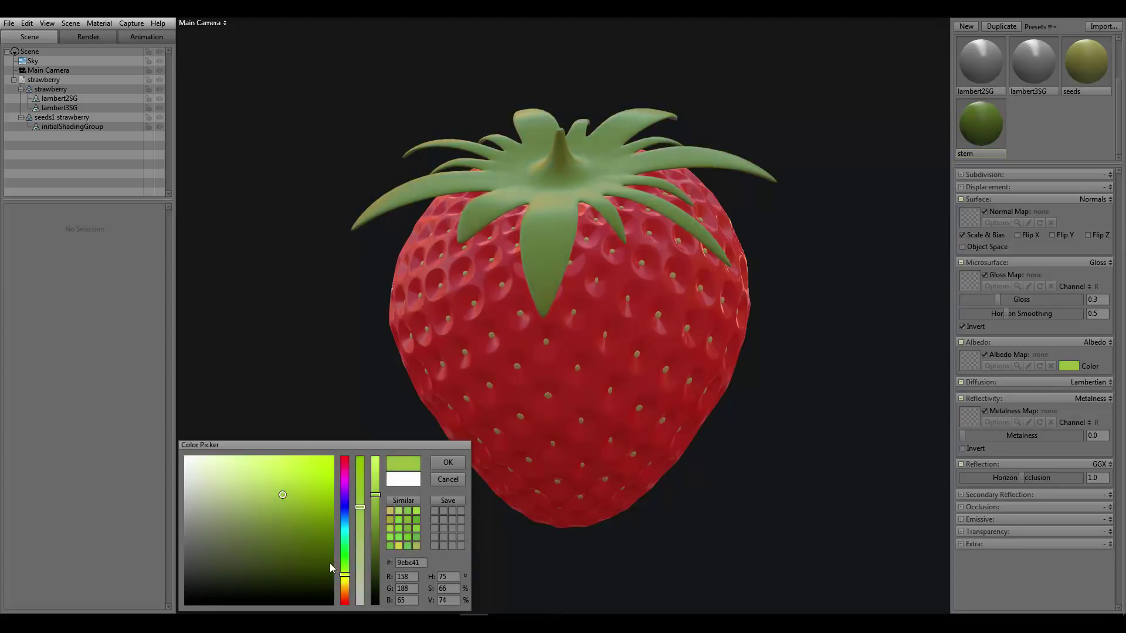
mouse_move(316, 467)
left_mouse_down()
mouse_move(305, 491)
mouse_move(310, 483)
left_mouse_up()
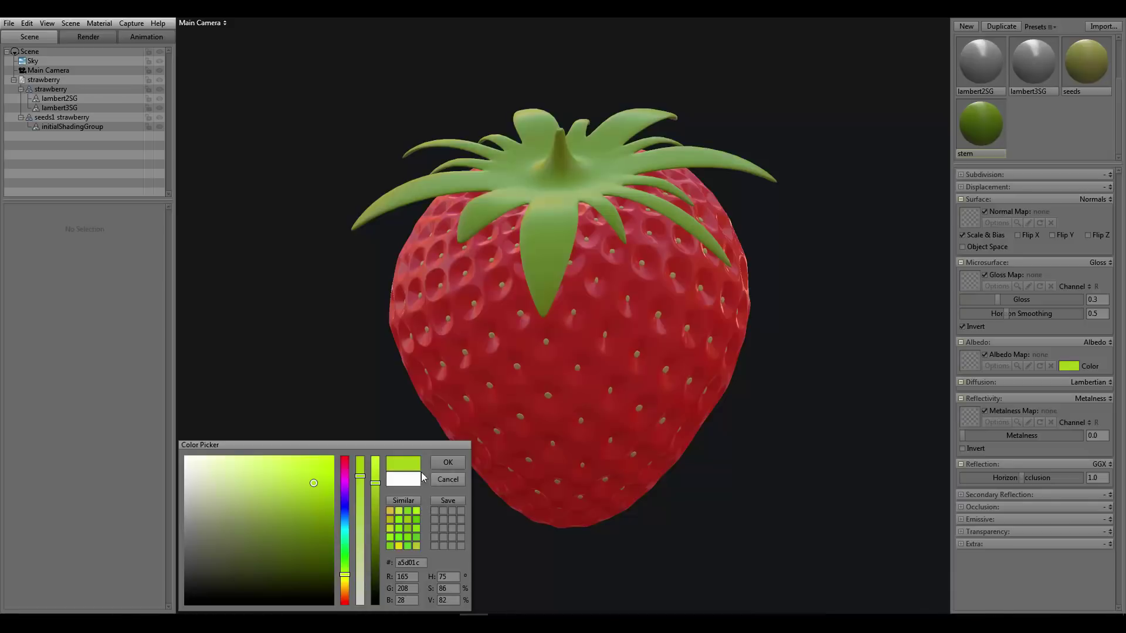
left_click_drag(320, 488, 322, 483)
left_click(448, 462)
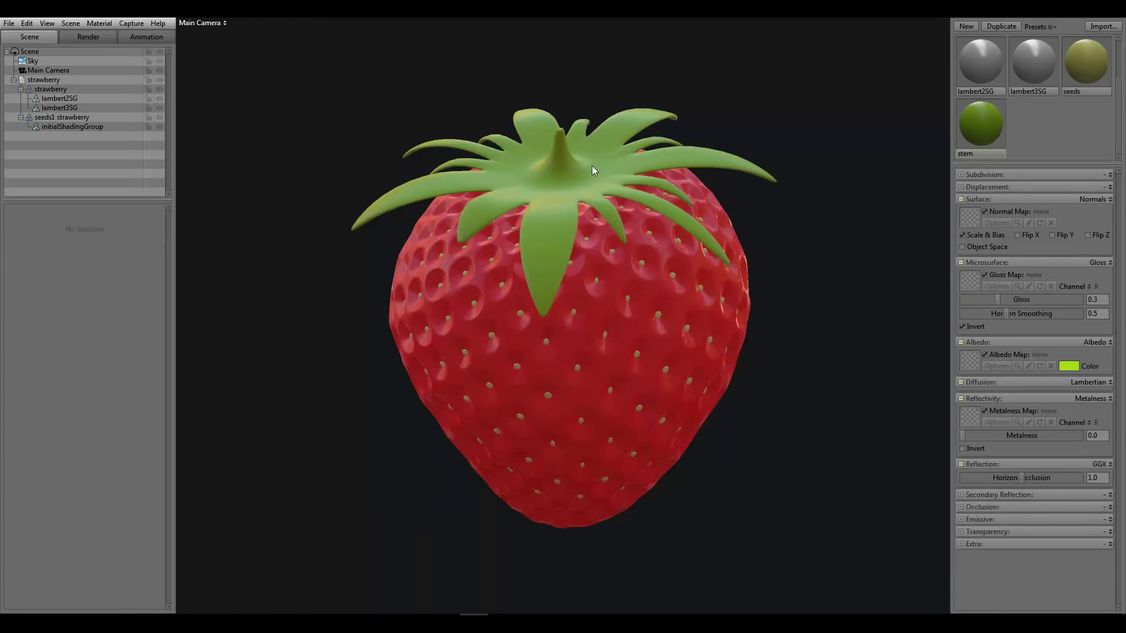
Step: Set the stem material's gloss to 0.529
mouse_move(714, 322)
left_mouse_down()
mouse_move(729, 263)
mouse_move(719, 325)
left_mouse_up()
scroll(663, 297, "down", 3)
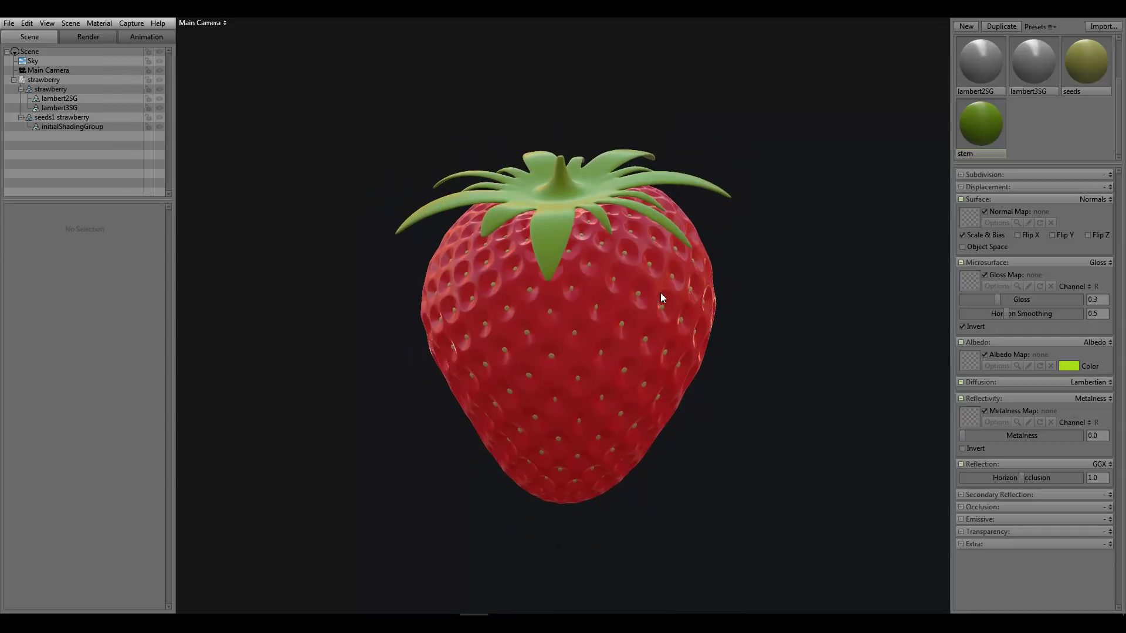
left_click_drag(655, 283, 603, 266)
scroll(620, 296, "up", 2)
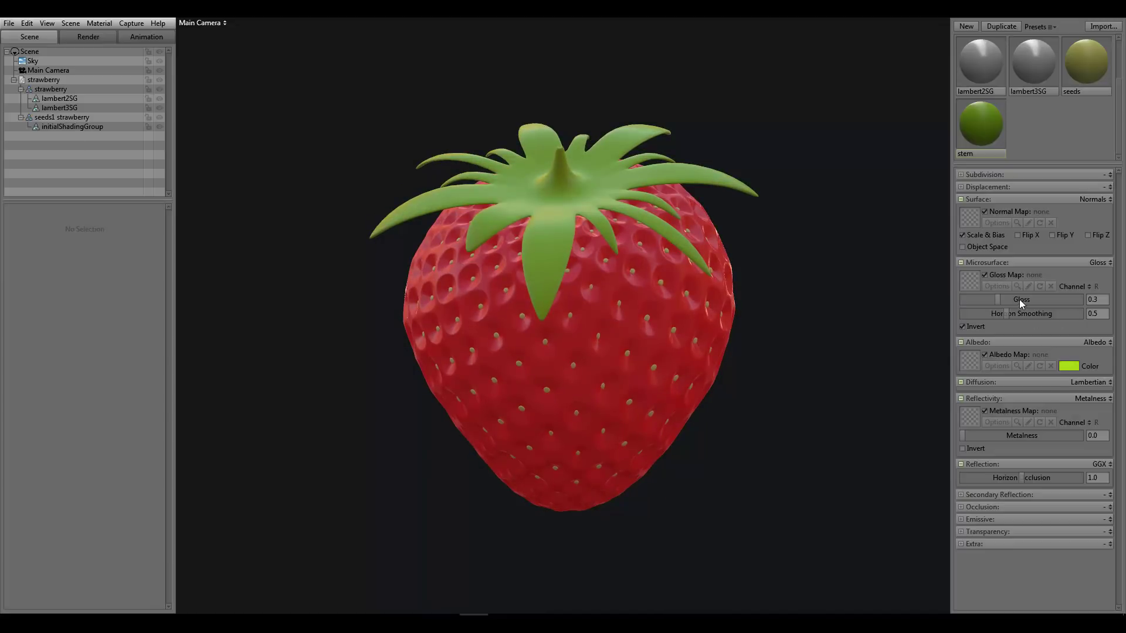
mouse_move(1023, 299)
left_mouse_down()
mouse_move(1049, 298)
mouse_move(1025, 298)
left_mouse_up()
left_click_drag(666, 285, 633, 288)
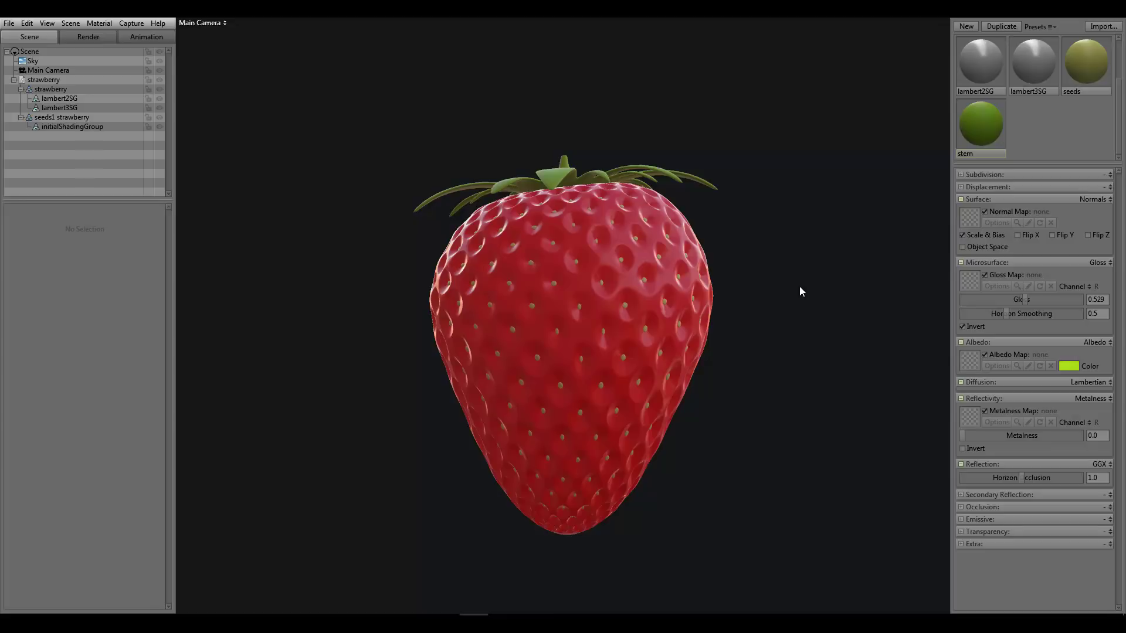
Step: Rotate the sky light around the strawberry and check the highlights from several angles and distances
left_click_drag(799, 286, 831, 276, "shift")
scroll(713, 294, "down", 2)
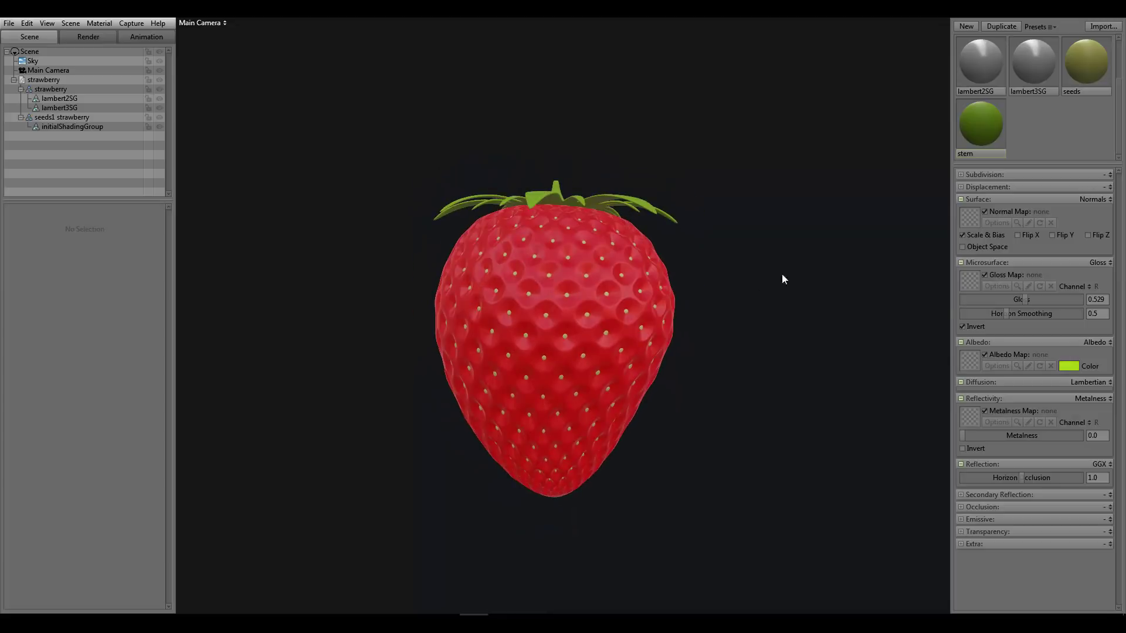
scroll(692, 327, "up", 3)
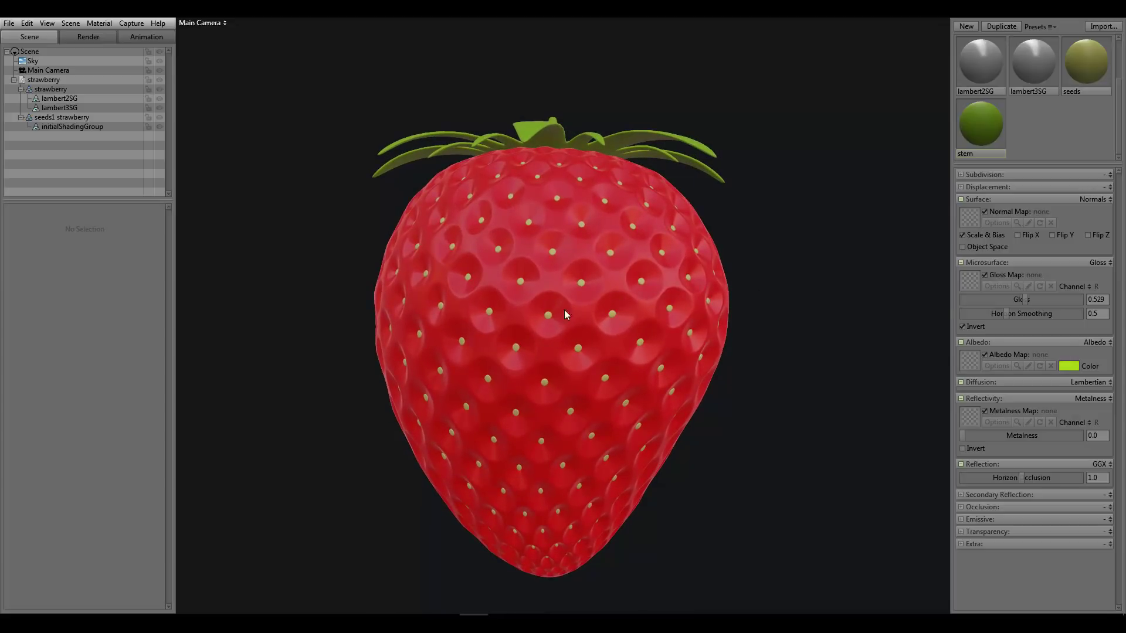
left_click_drag(550, 300, 582, 270)
left_click_drag(625, 318, 713, 343)
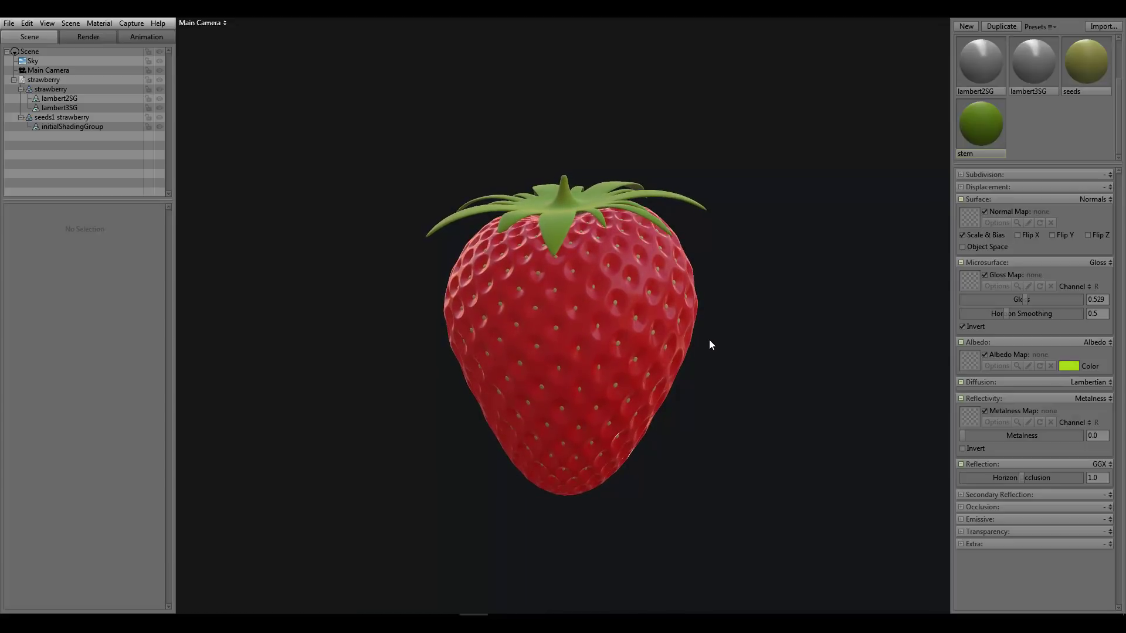
Step: Enable ambient occlusion in the render settings, with occlusion strength 3.44 and occlusion size 0.028
left_click(83, 36)
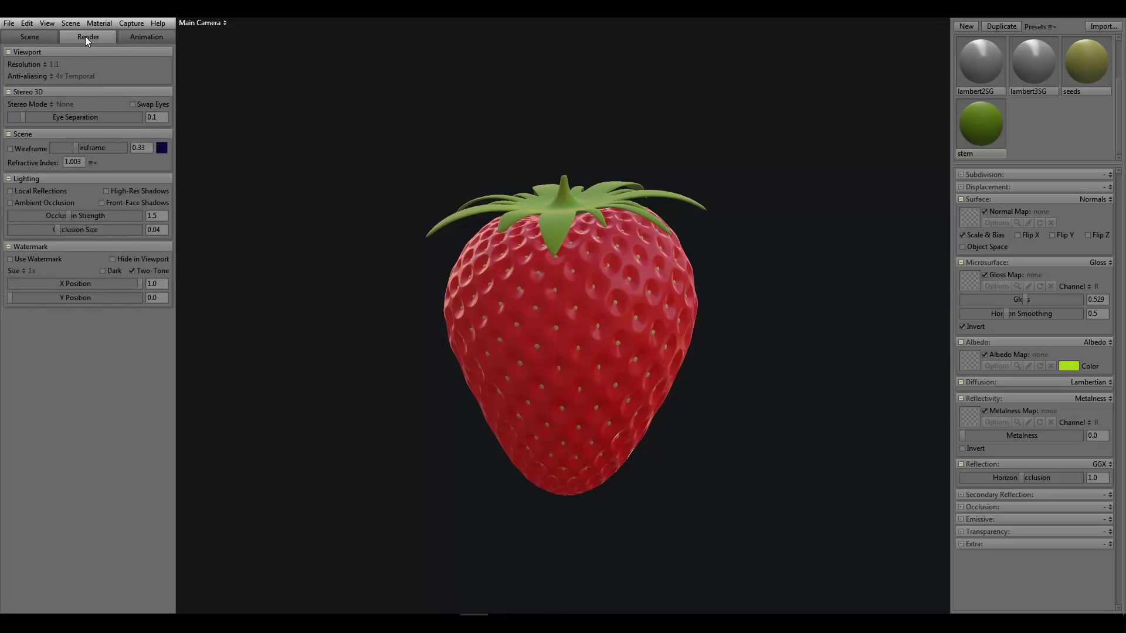
left_click(11, 201)
mouse_move(77, 213)
left_mouse_down()
mouse_move(132, 213)
mouse_move(39, 224)
mouse_move(127, 214)
mouse_move(87, 214)
left_mouse_up()
left_click_drag(669, 332, 738, 329, "shift")
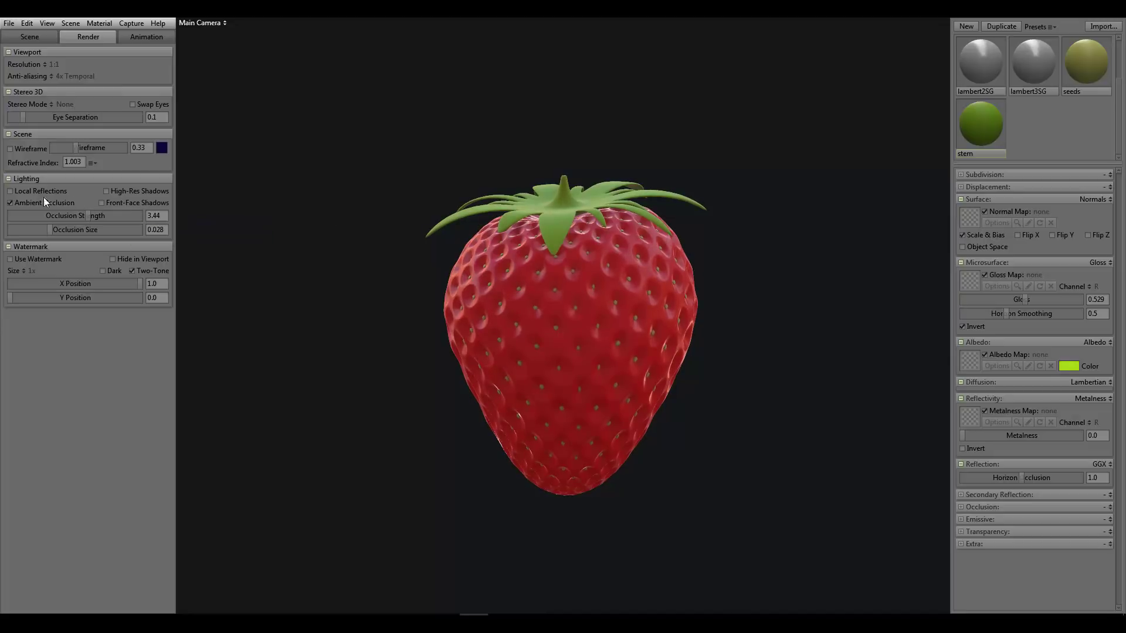
Step: Enable local reflections, high-res shadows and front-face shadows in the render lighting settings
left_click(11, 192)
left_click(10, 191)
left_click(12, 191)
left_click(12, 191)
left_click(12, 192)
left_click(12, 191)
left_click(12, 191)
left_click(12, 191)
left_click(12, 191)
left_click(103, 202)
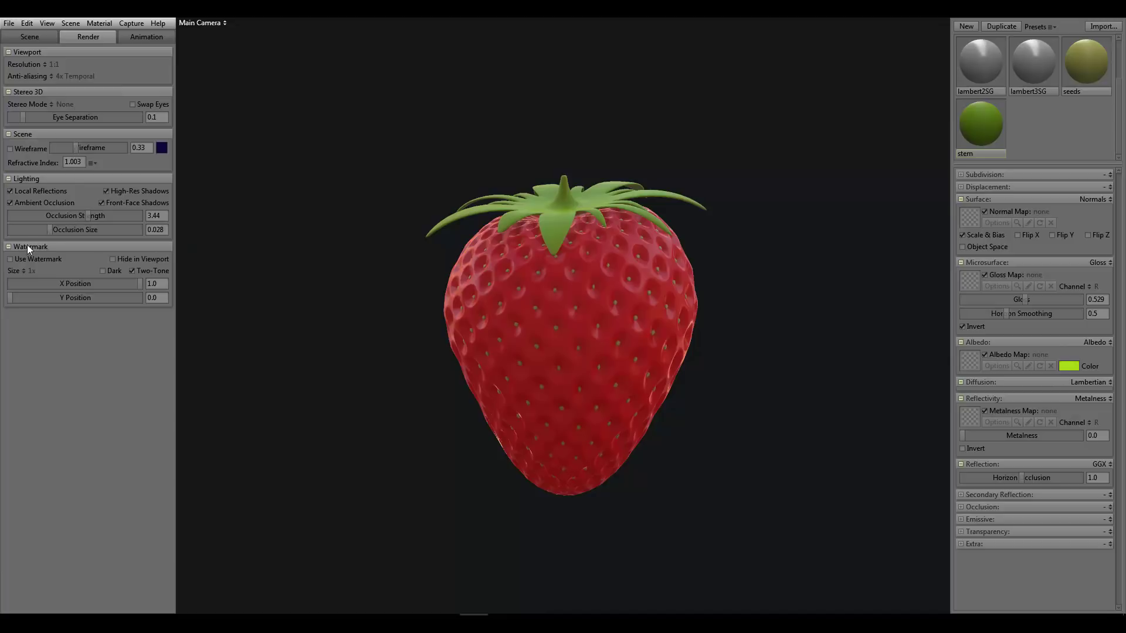
Step: Display the wireframe overlay at strength 0.87 to inspect the strawberry's mesh, and hide the overlay again
left_click(11, 149)
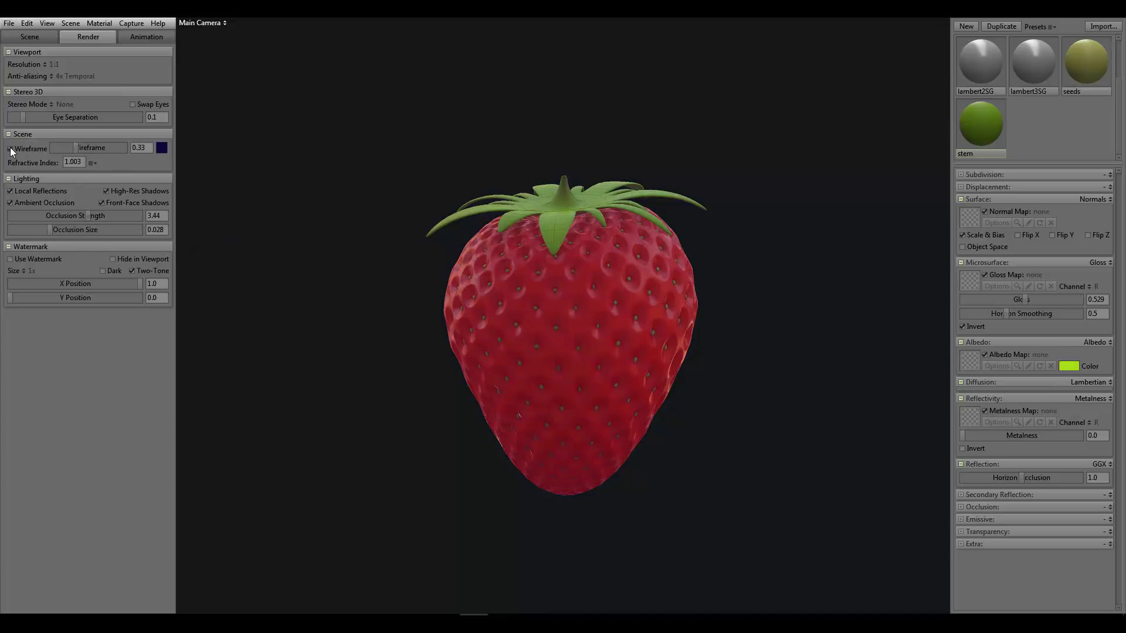
right_click_drag(675, 248, 877, 299)
left_click(10, 149)
left_click(11, 150)
left_click_drag(77, 153, 116, 146)
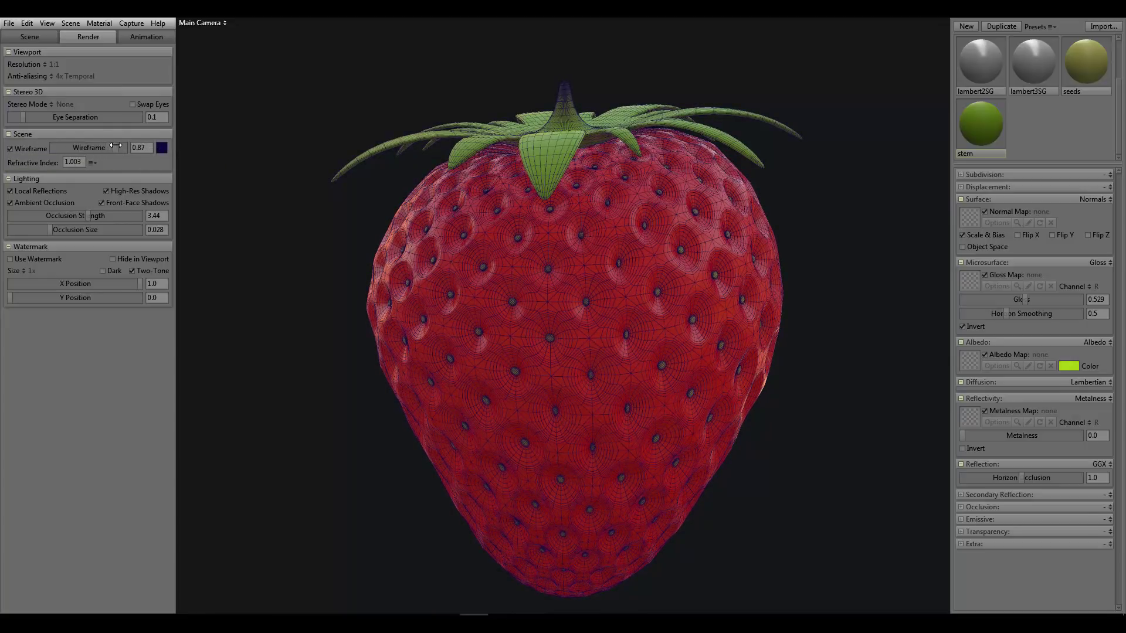
left_click(11, 148)
mouse_move(670, 226)
left_mouse_down()
mouse_move(677, 260)
mouse_move(679, 228)
left_mouse_up()
right_click_drag(668, 294, 637, 283)
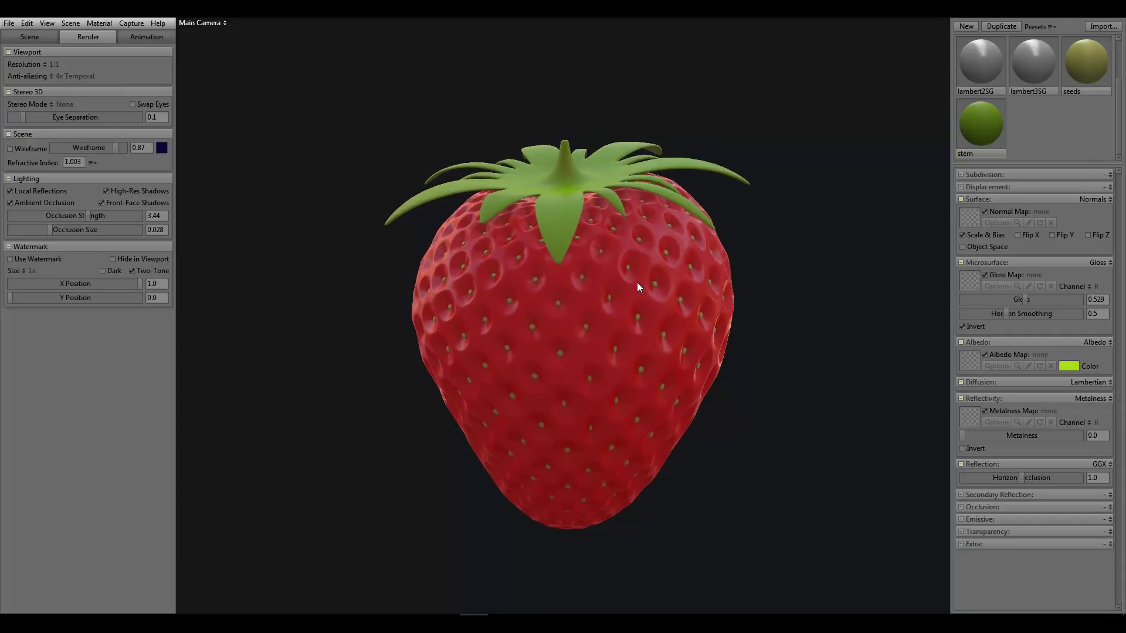
left_click_drag(637, 279, 667, 301)
right_click_drag(667, 302, 610, 276)
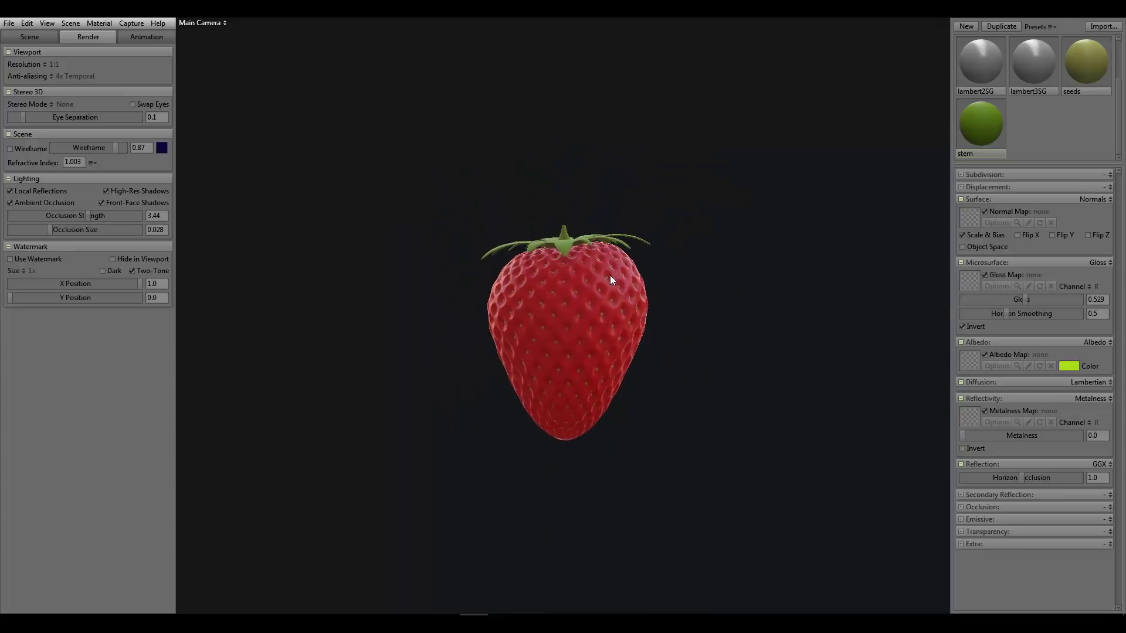
left_click_drag(610, 279, 597, 303)
Step: Duplicate the strawberry mesh, move the copy beside the original and rotate it onto its side
left_click(11, 39)
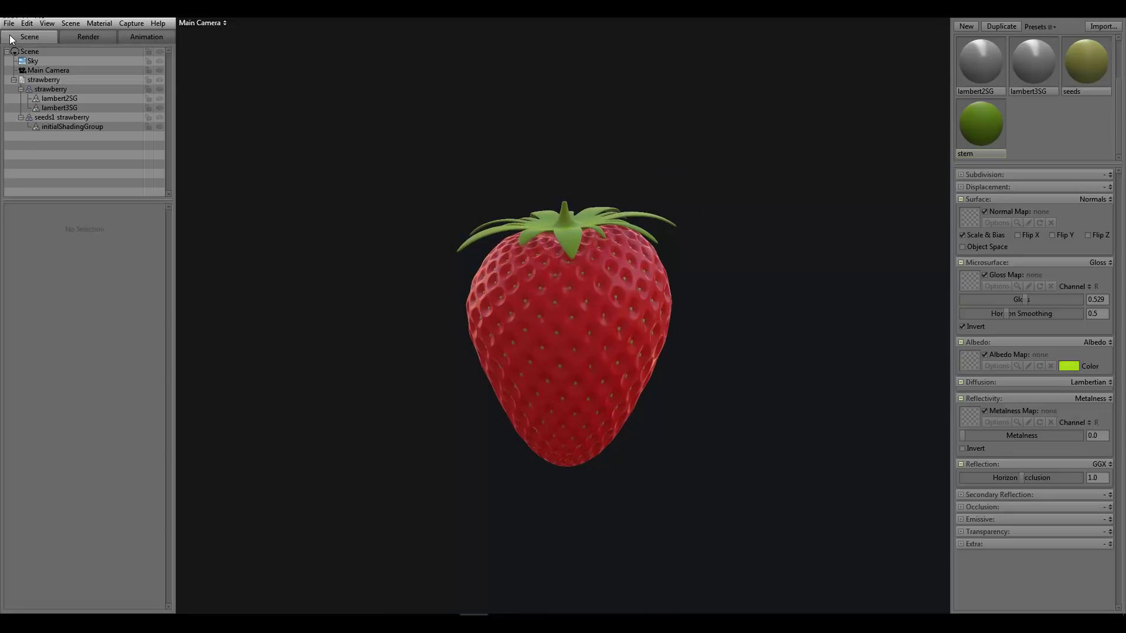
left_click(636, 282)
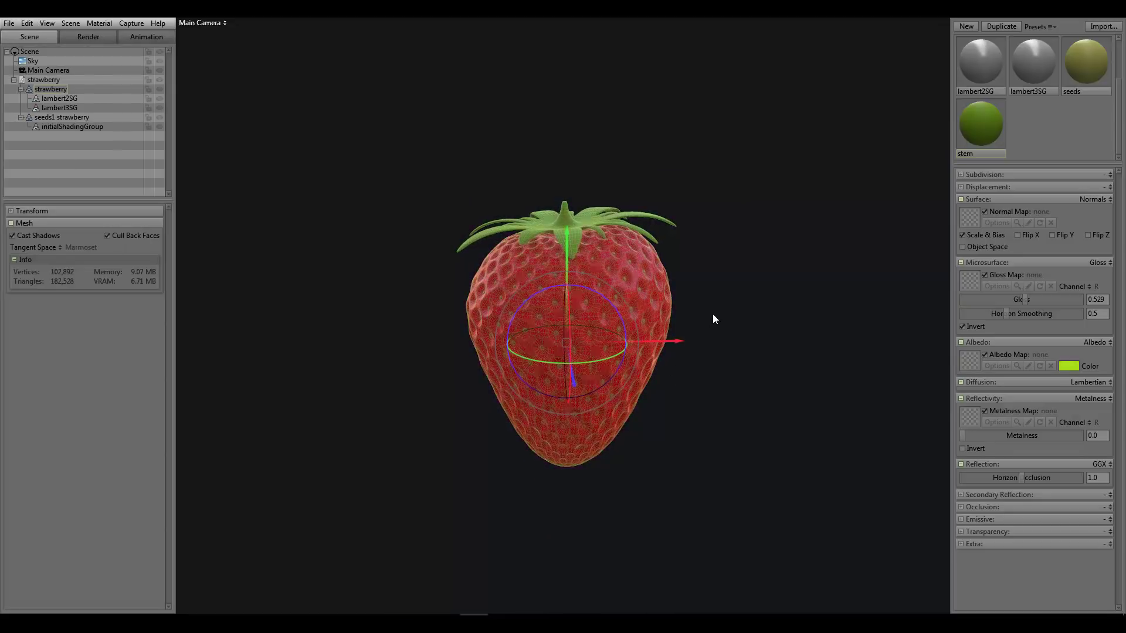
key("ctrl+d")
left_click_drag(680, 328, 477, 327)
key("Tab")
key("Tab")
left_click_drag(406, 309, 307, 271)
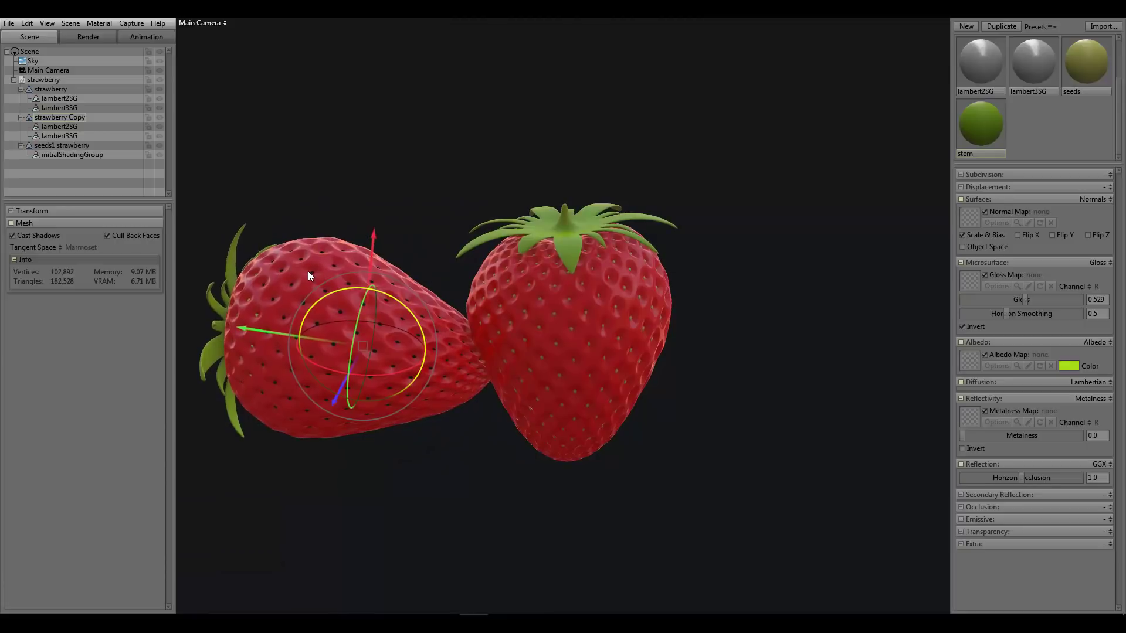
left_click_drag(392, 371, 344, 363)
Step: Examine the seed dimples on the copied strawberry up close and compare the copy with the original
scroll(324, 332, "up", 3)
middle_click_drag(325, 332, 680, 294)
scroll(625, 346, "up", 8)
left_click_drag(510, 331, 457, 338)
scroll(474, 280, "down", 5)
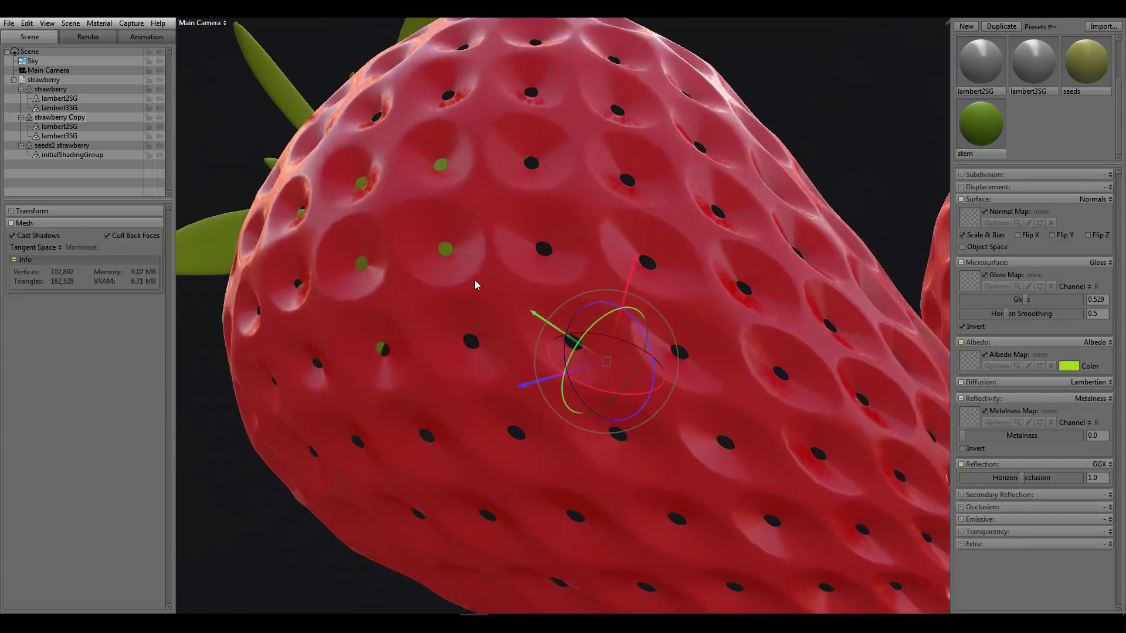
middle_click_drag(713, 312, 658, 288)
scroll(660, 287, "down", 3)
left_click_drag(661, 287, 494, 193)
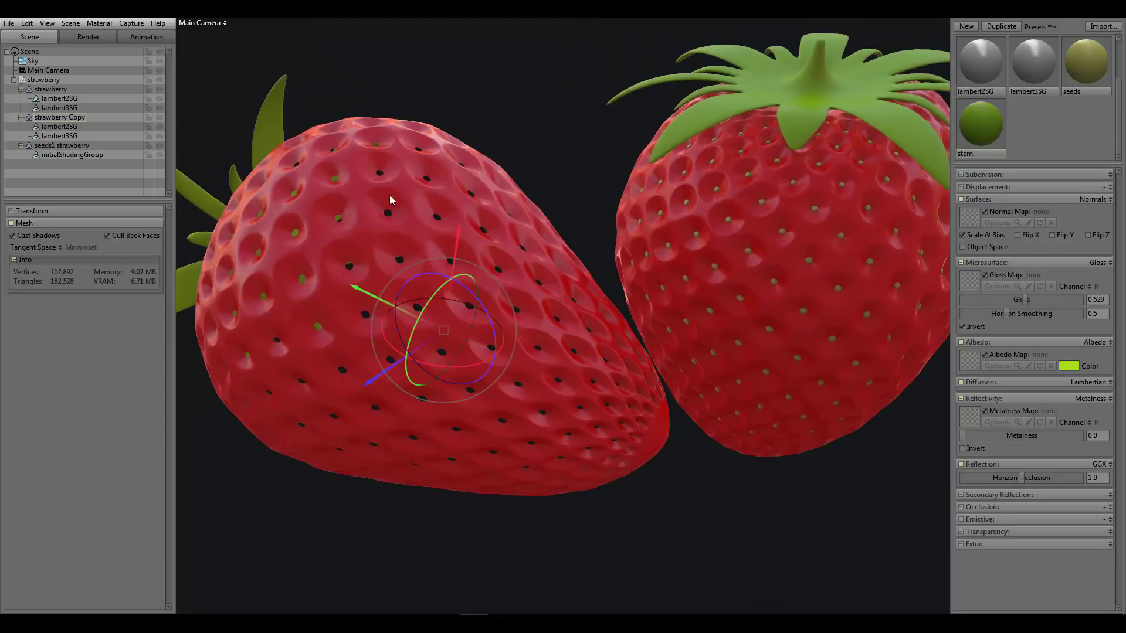
scroll(467, 194, "down", 1)
scroll(621, 223, "down", 1)
left_click_drag(620, 222, 582, 236)
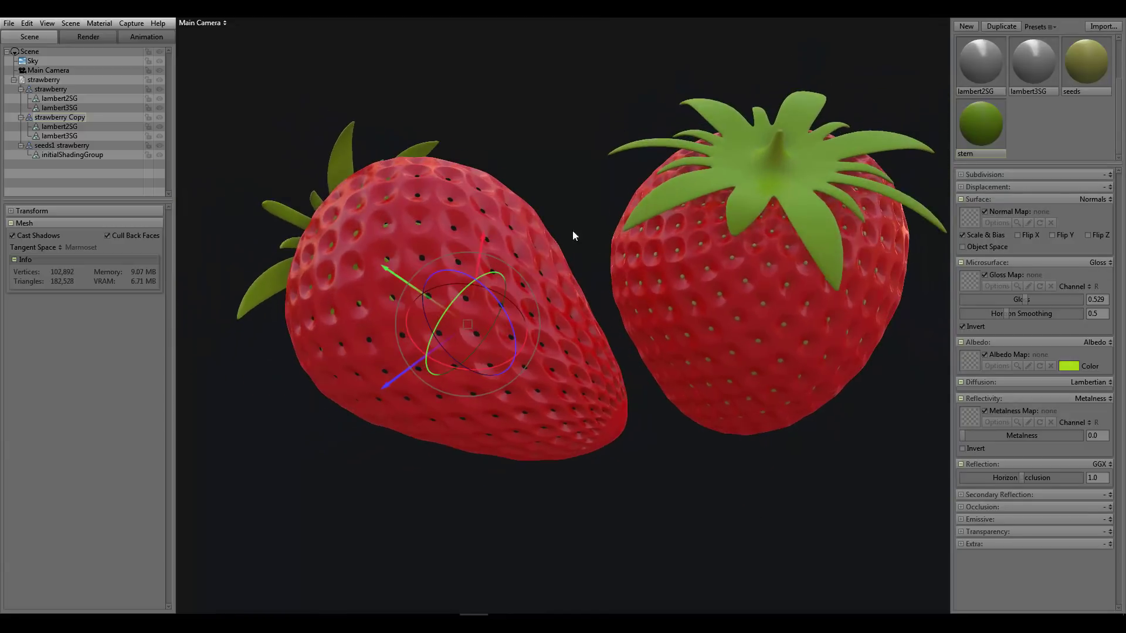
scroll(582, 233, "down", 1)
left_click(558, 194)
left_click_drag(559, 194, 525, 305)
scroll(591, 242, "down", 1)
scroll(493, 302, "up", 1)
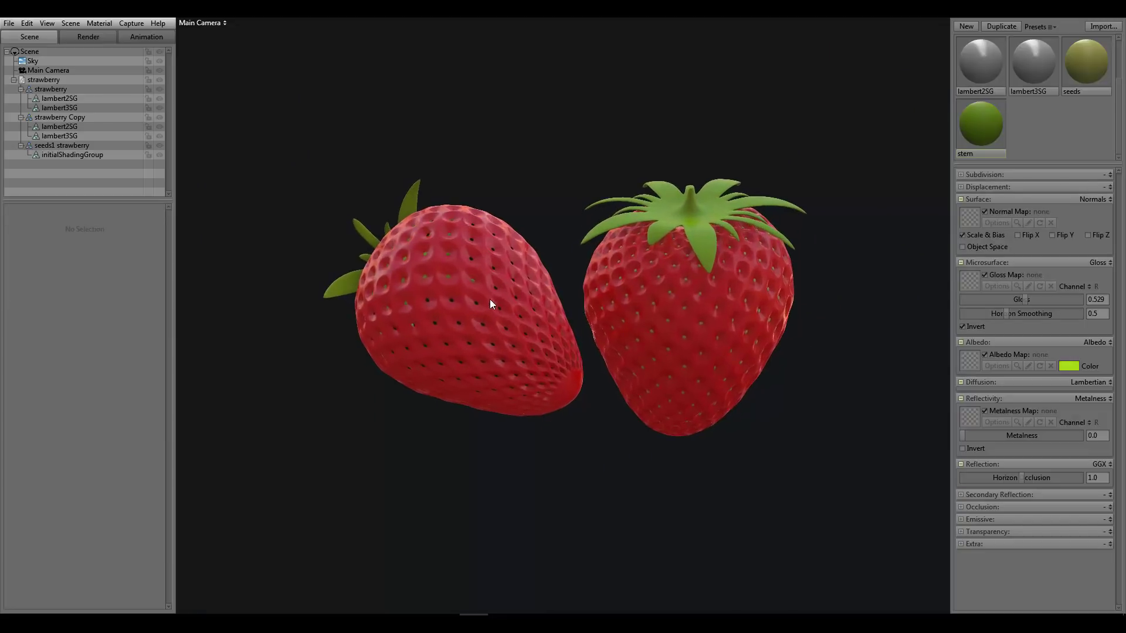
scroll(515, 330, "up", 2)
scroll(533, 285, "down", 3)
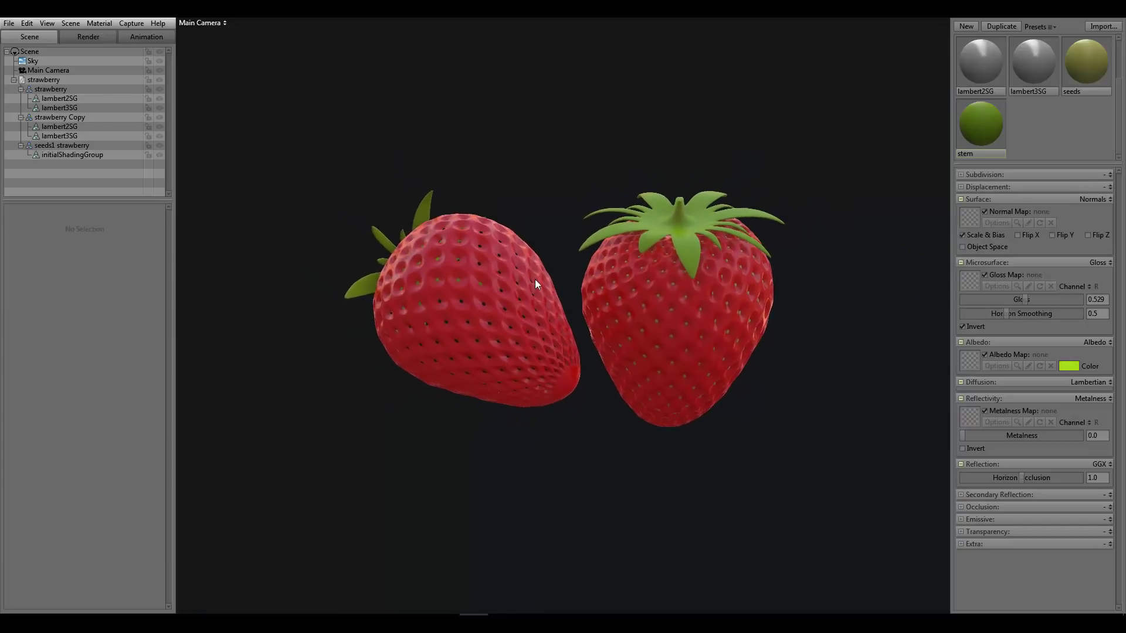
Step: Rotate the copied strawberry so its stem leans toward the original
left_click(510, 315)
key("ctrl+space")
key("ctrl+space")
left_click_drag(538, 359, 445, 338)
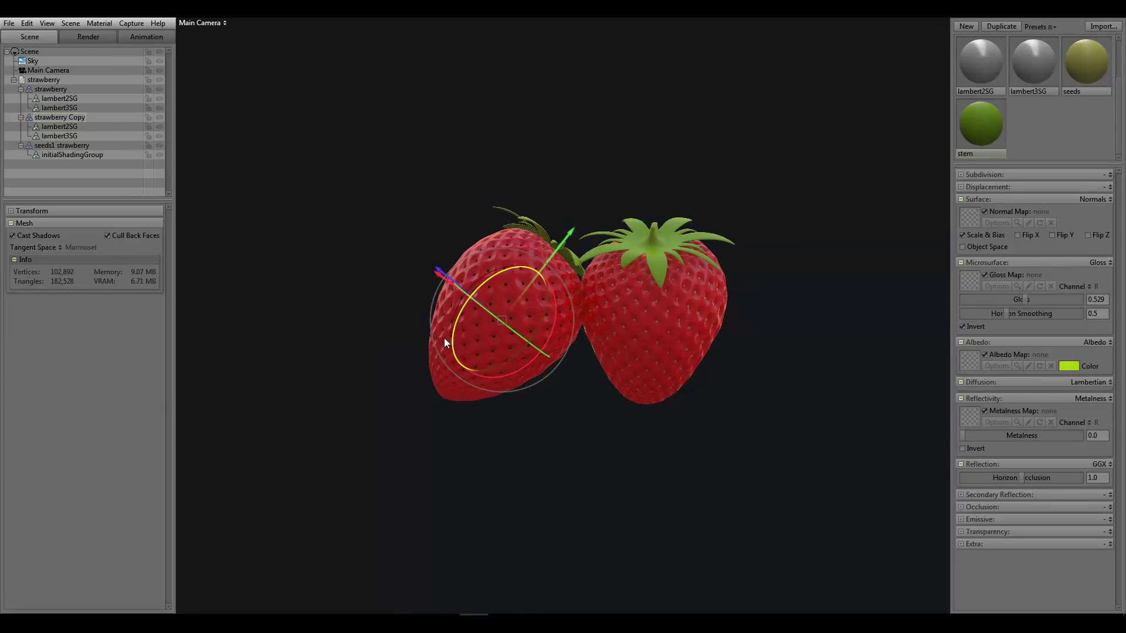
Step: Delete the copied strawberry mesh
left_click(841, 262)
scroll(694, 302, "up", 3)
left_click(563, 303)
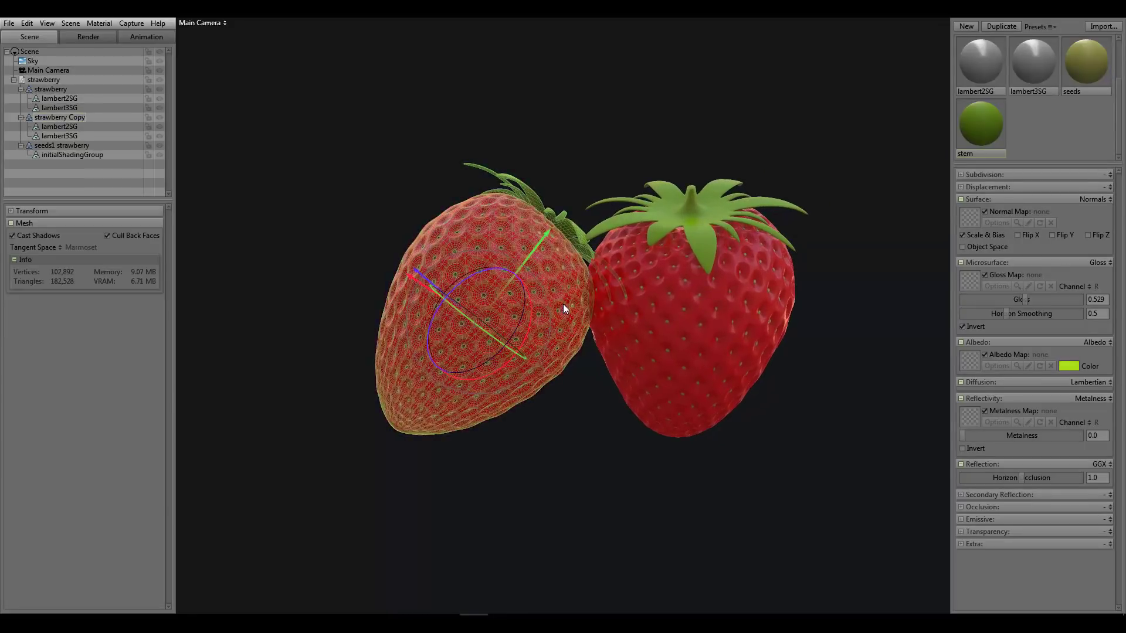
key("Delete")
Step: Frame the remaining strawberry near the center of the main camera view, seen from its side
middle_click_drag(669, 269, 592, 256)
left_click_drag(592, 256, 679, 259)
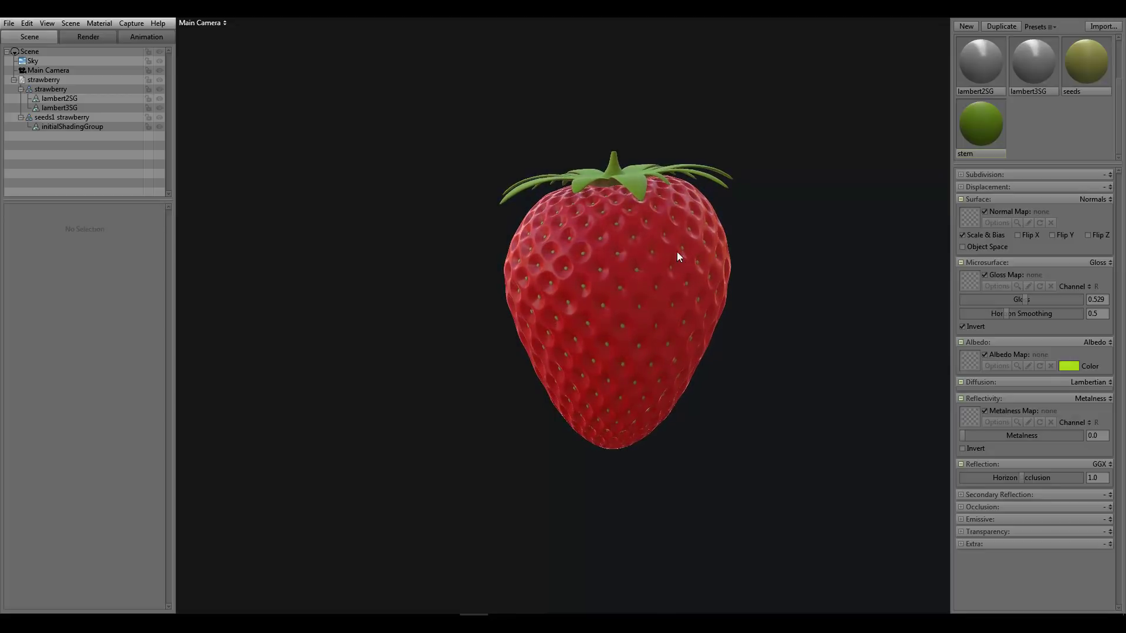
middle_click_drag(679, 259, 636, 267)
right_click_drag(637, 267, 697, 285)
left_click_drag(697, 285, 733, 299)
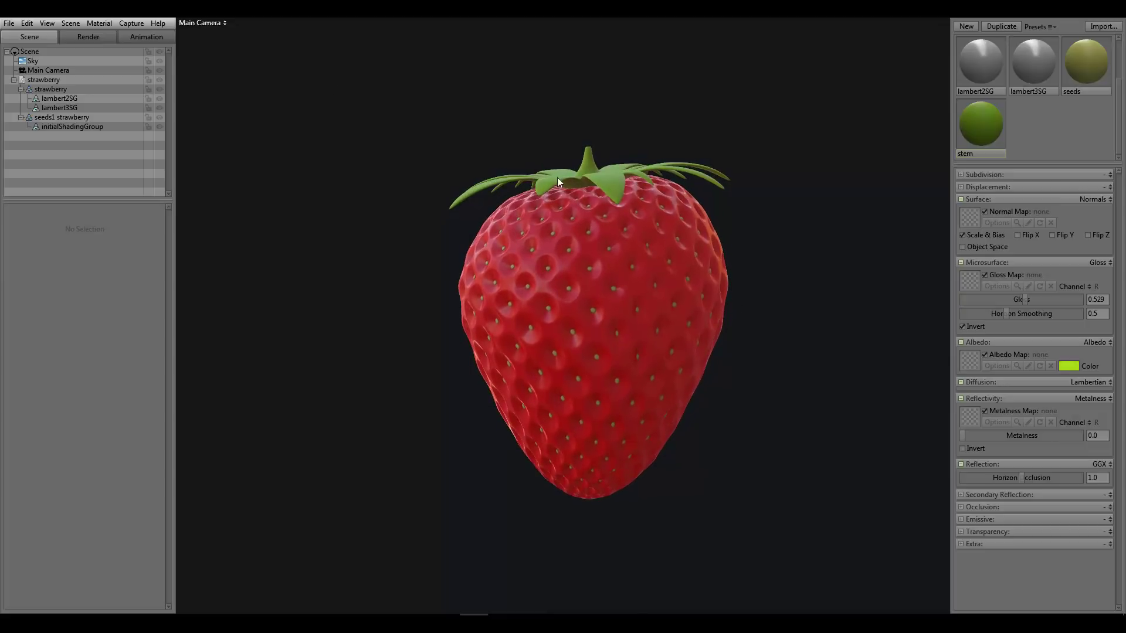
Step: Check the output directory for rendered images in the preferences
left_click(8, 23)
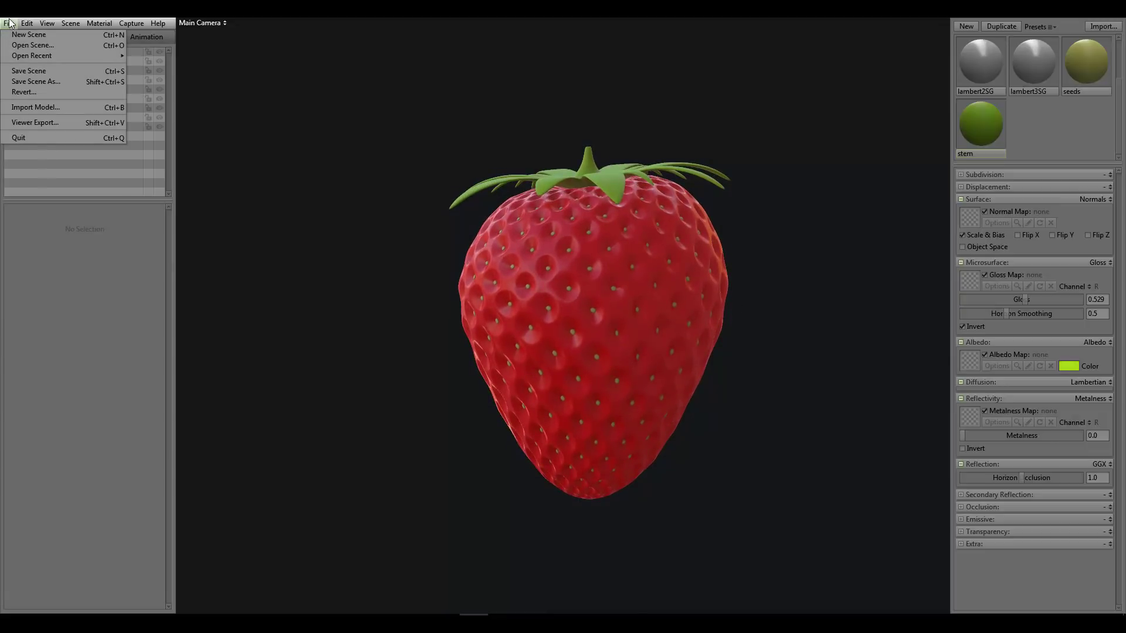
mouse_move(27, 23)
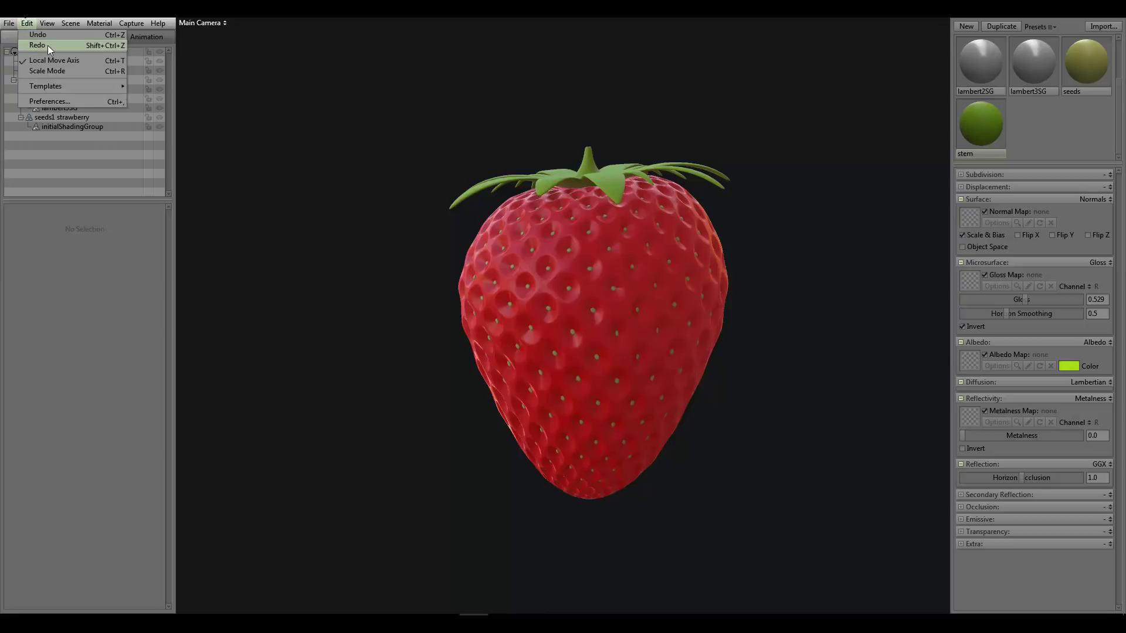
left_click(78, 101)
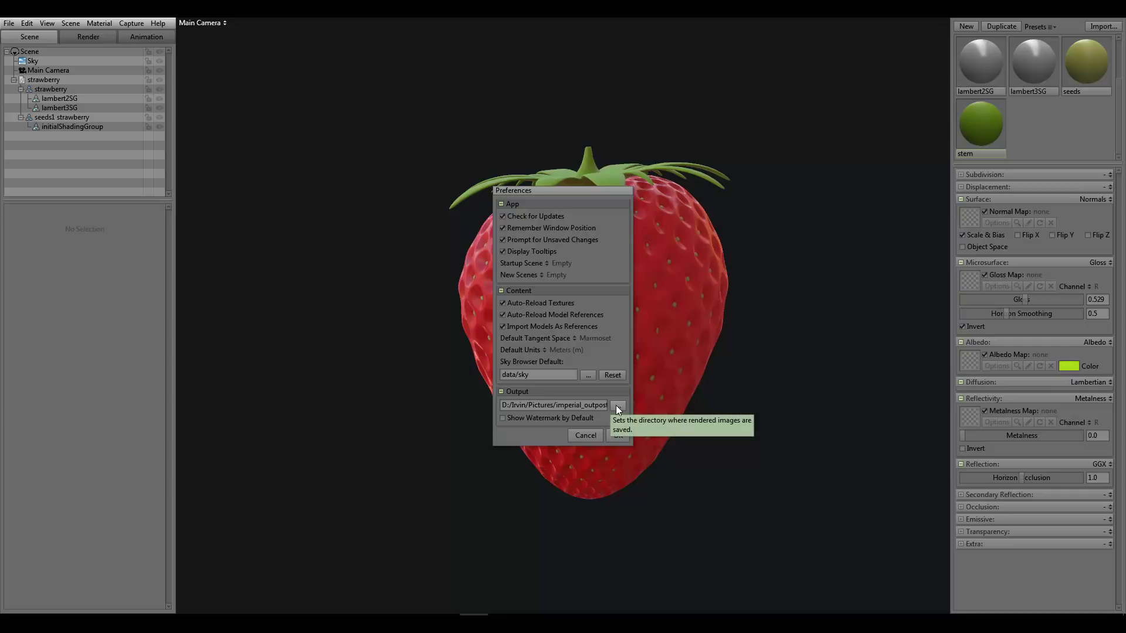
left_click(599, 434)
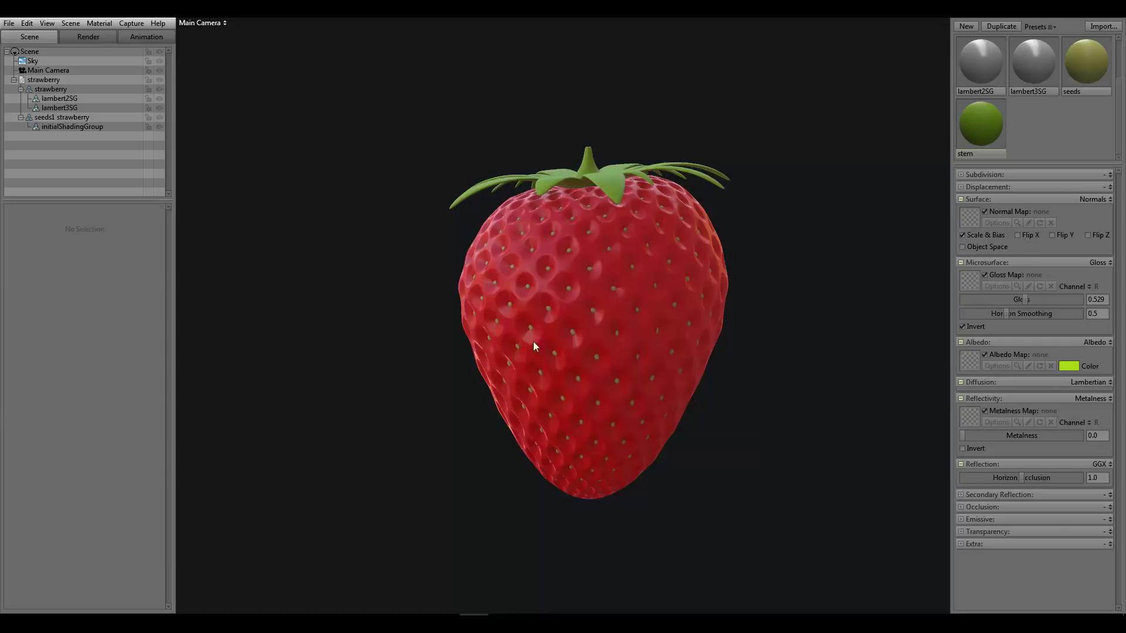
Step: Review the capture settings for image size, sampling, format, transparency and turntable rotation, keeping them as they are
left_click(133, 23)
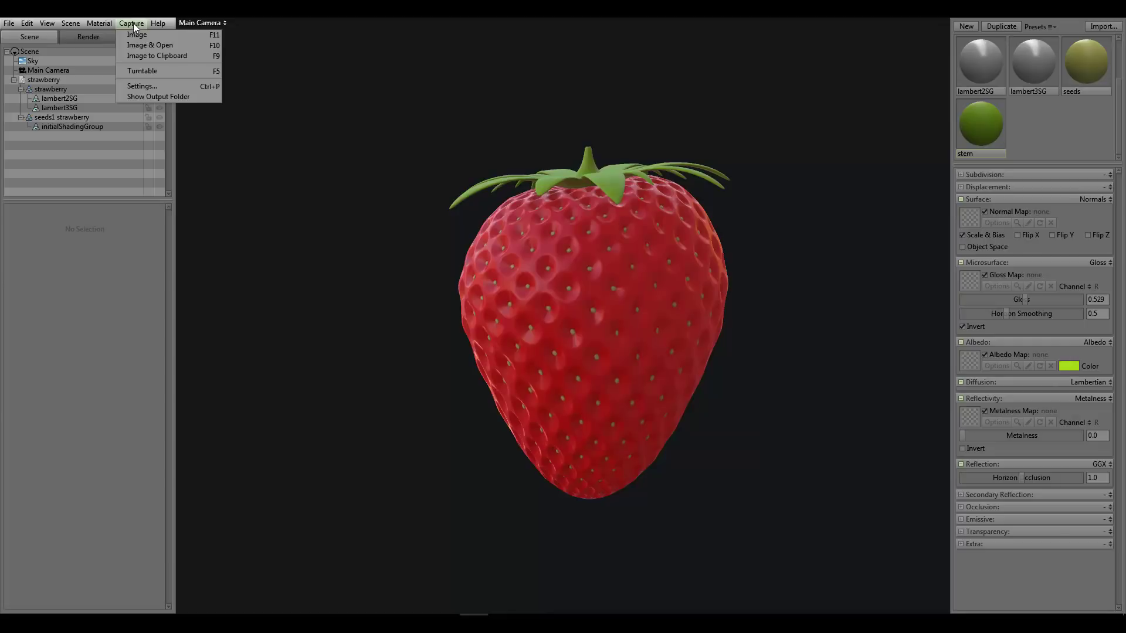
left_click(144, 86)
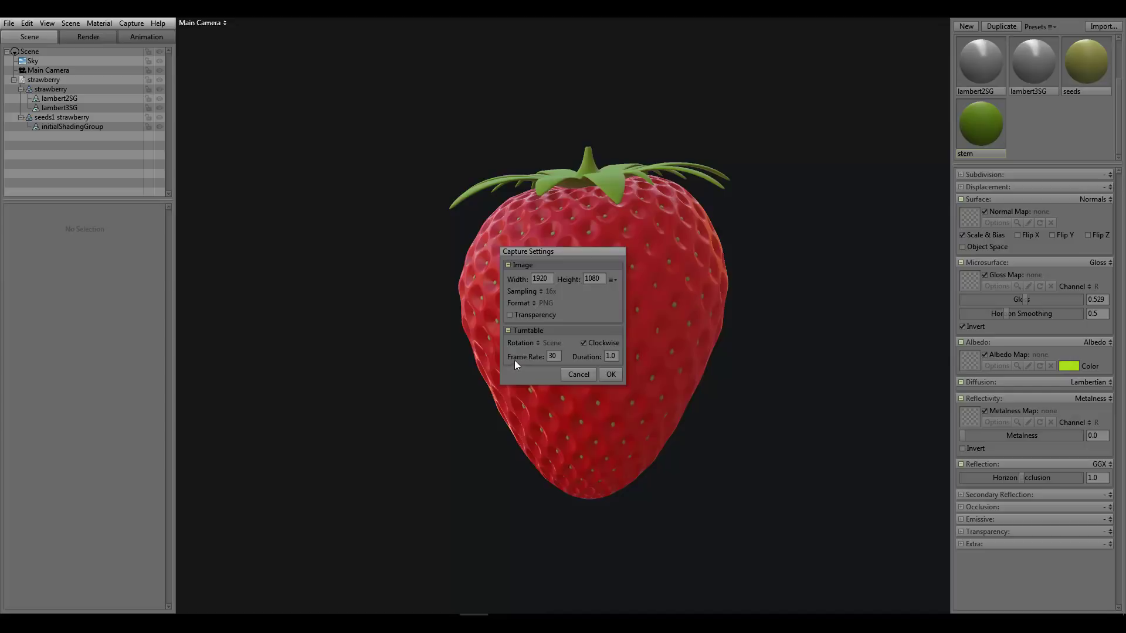
left_click(611, 374)
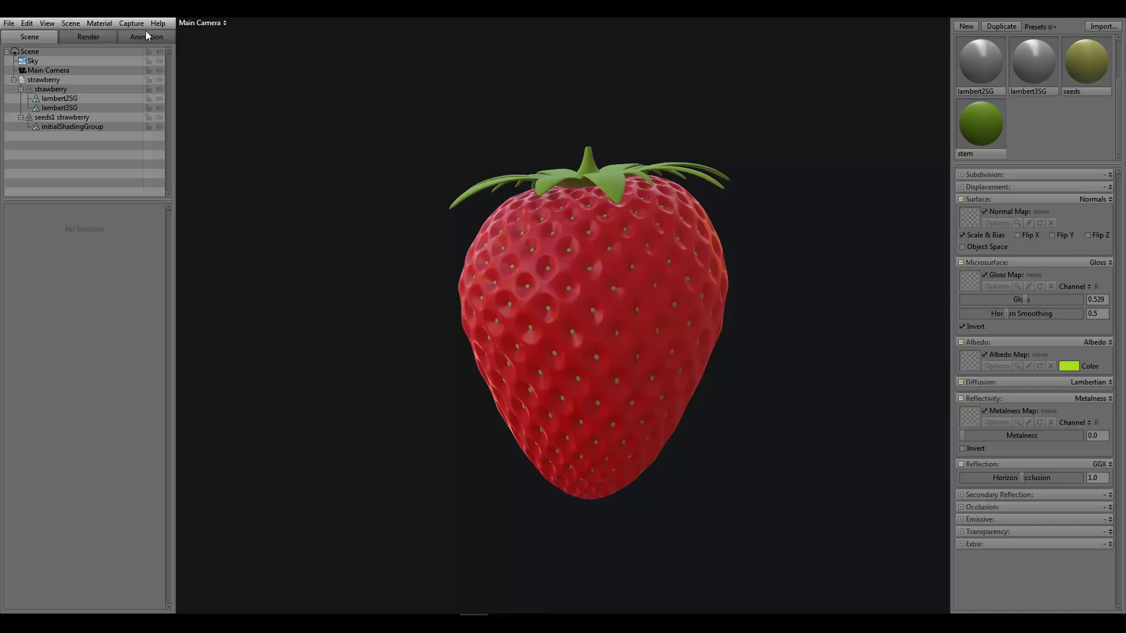
left_click(132, 23)
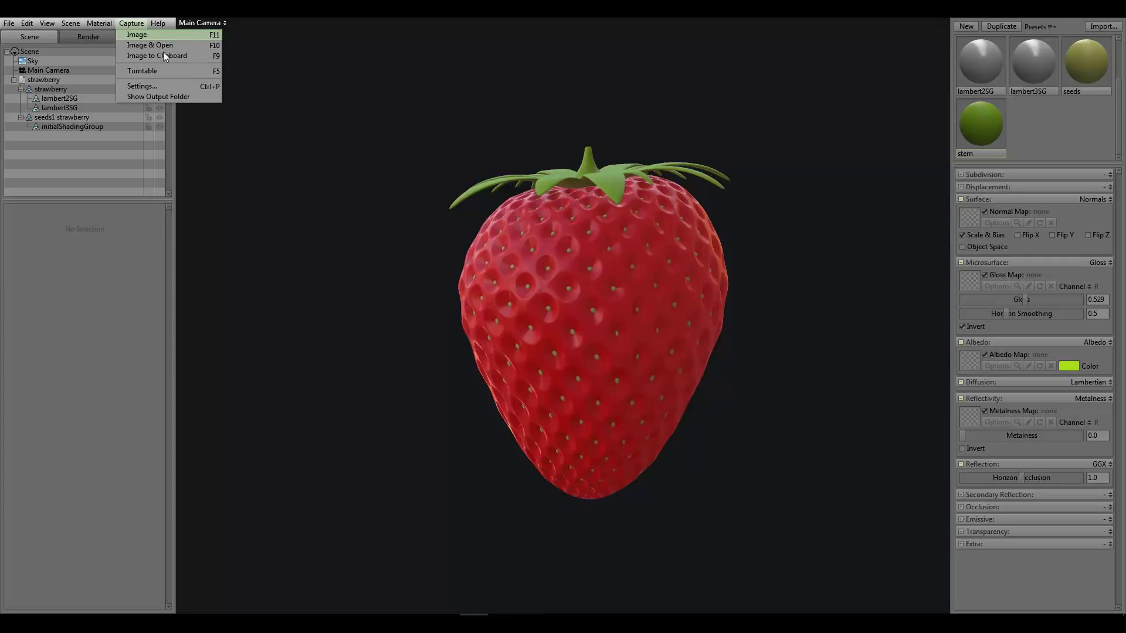
left_click(177, 85)
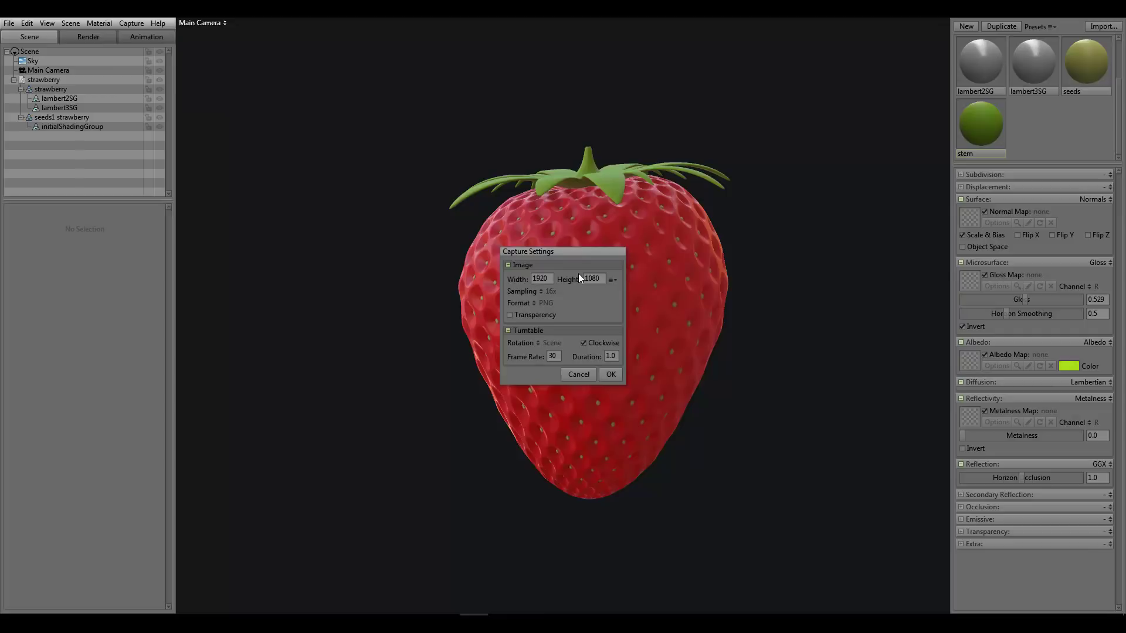
left_click(611, 374)
Step: Inspect the rendered strawberry's leaves, stem and seeds from several angles, and view both strawberry models together in Maya
left_click_drag(734, 280, 667, 285)
scroll(664, 262, "up", 3)
scroll(675, 275, "down", 1)
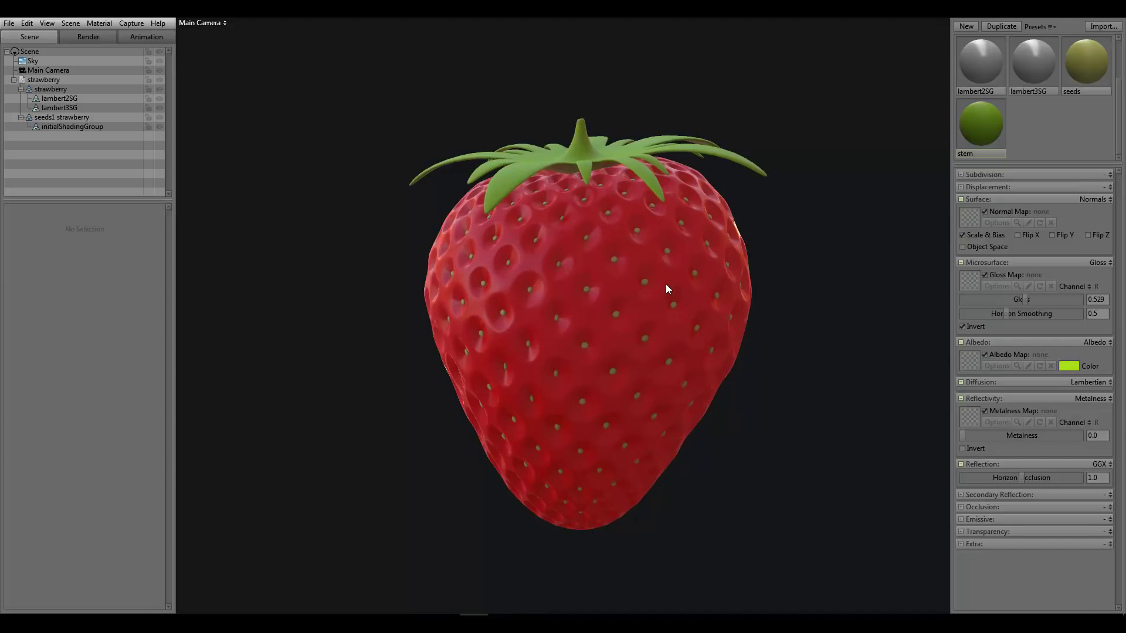
left_click_drag(634, 261, 545, 118)
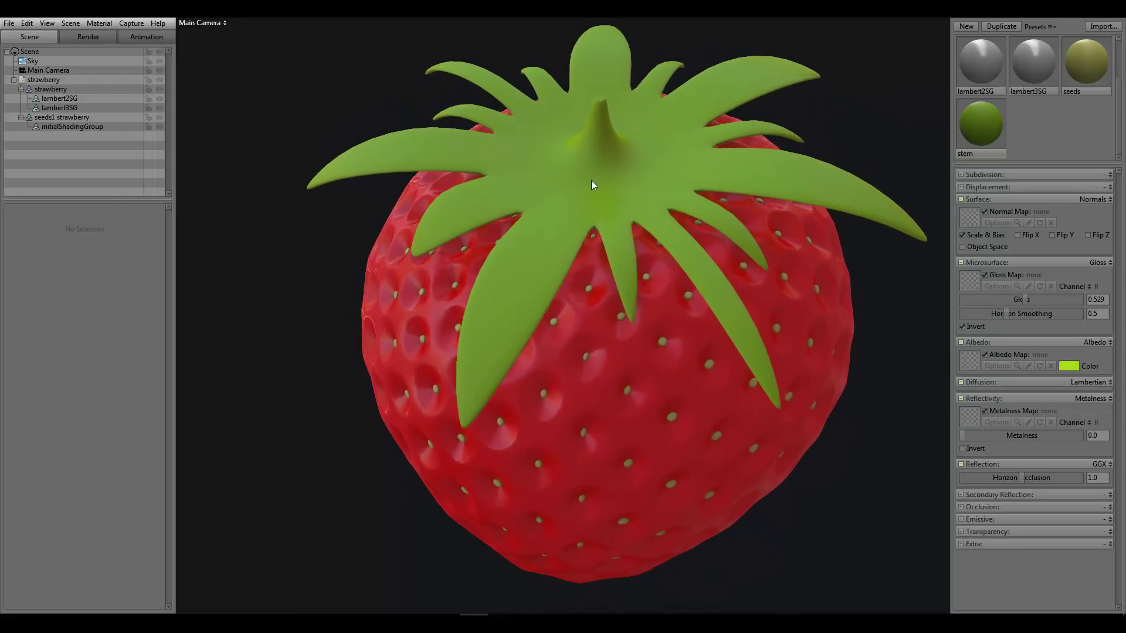
left_click_drag(649, 271, 577, 237)
scroll(578, 235, "down", 5)
scroll(590, 245, "down", 2)
scroll(605, 247, "up", 4)
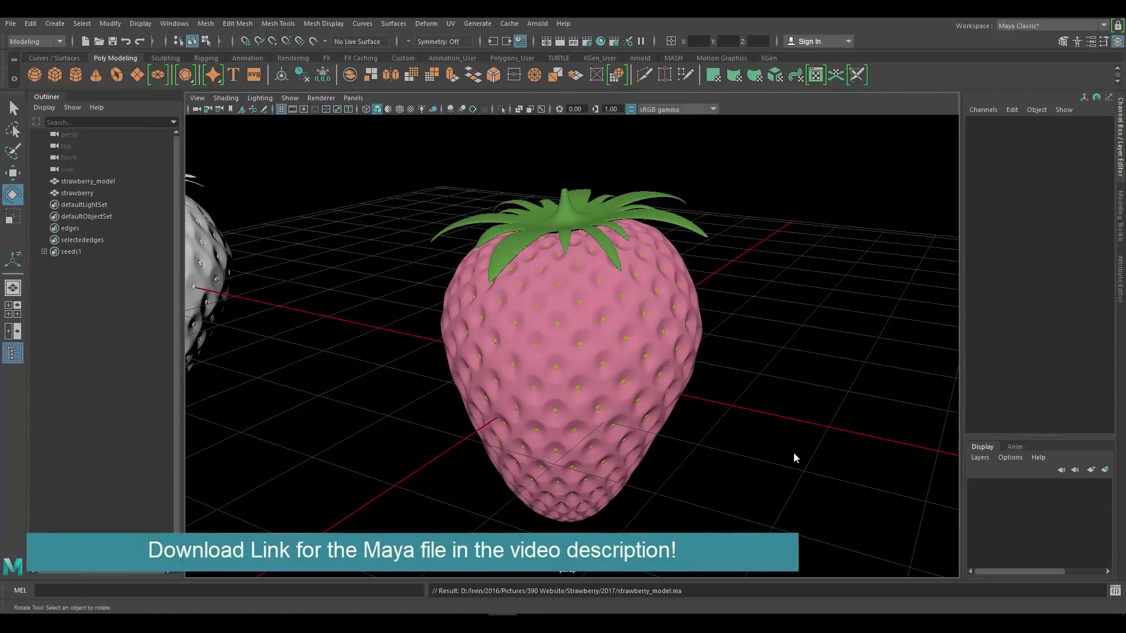
left_click_drag(744, 399, 683, 388, "alt")
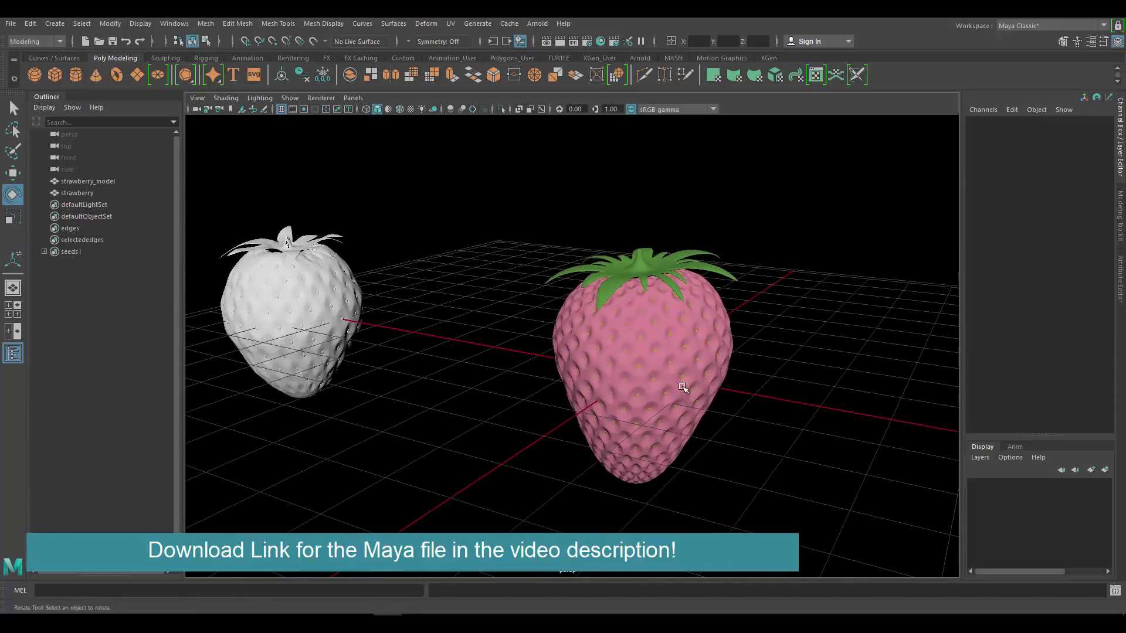